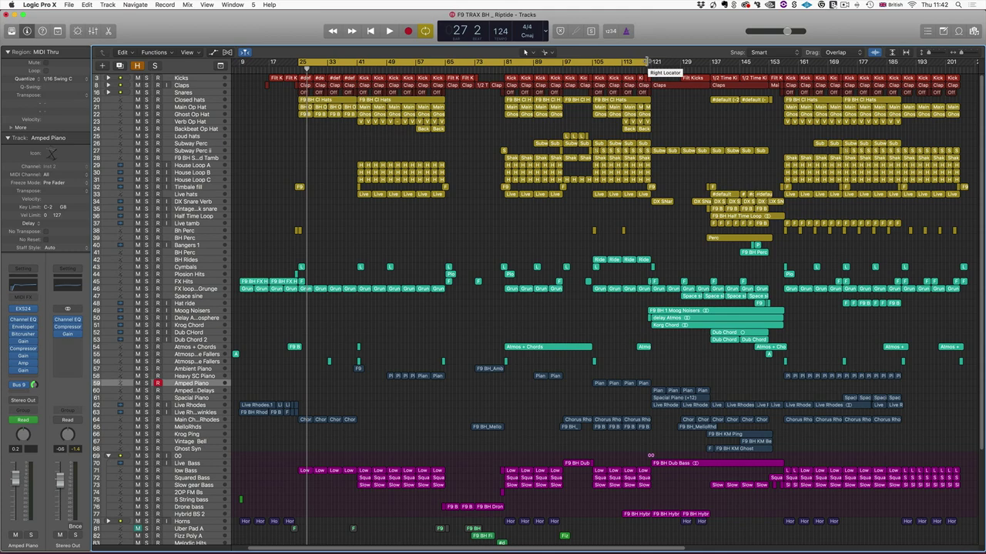
Step: Extend the end of the cycle range to about bar 191 and start playback from bar 25
{"action": "left_click", "coordinate": [644, 61]}
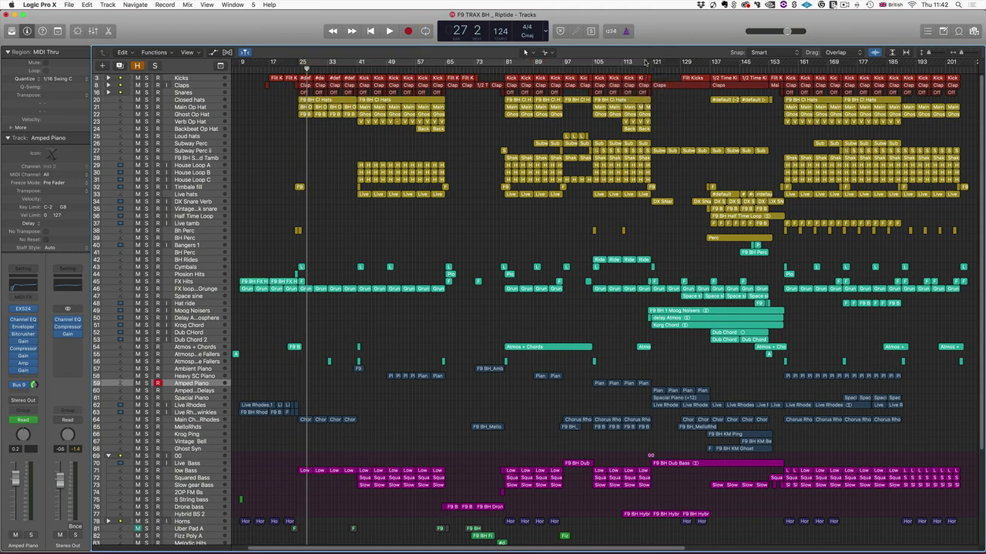
{"action": "left_click", "coordinate": [640, 62]}
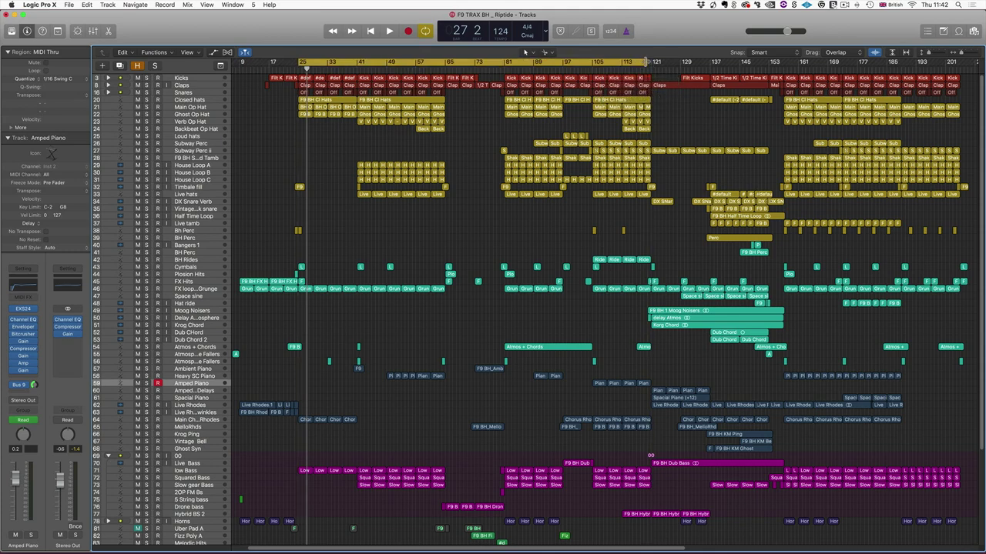
{"action": "left_click_drag", "start_coordinate": [645, 62], "coordinate": [915, 62]}
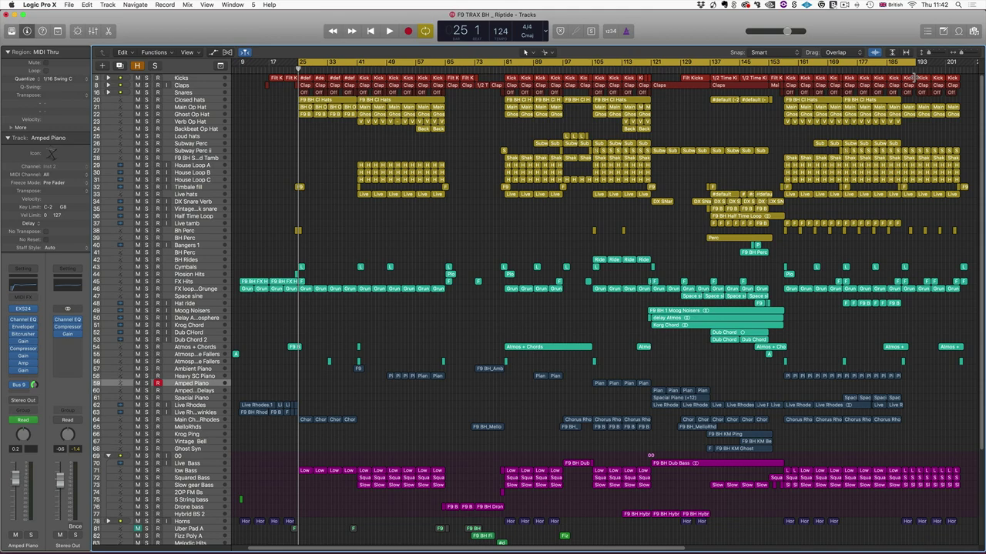
{"action": "key", "text": "space"}
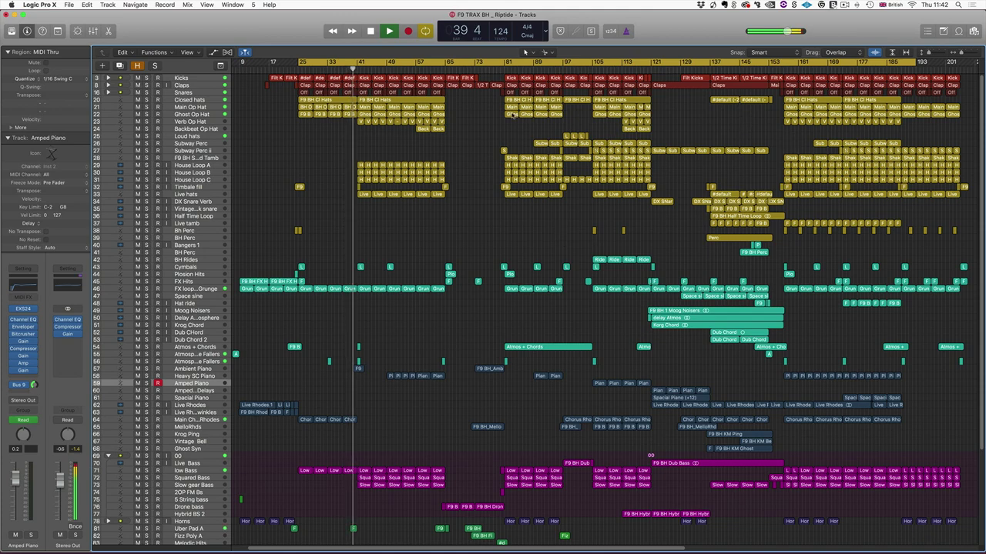
Step: Review the arrangement's lower tracks during playback, enlarging them to examine the melodic hit and FX loop regions from bar 41
{"action": "key", "text": "super+Right"}
{"action": "key", "text": "super+Right"}
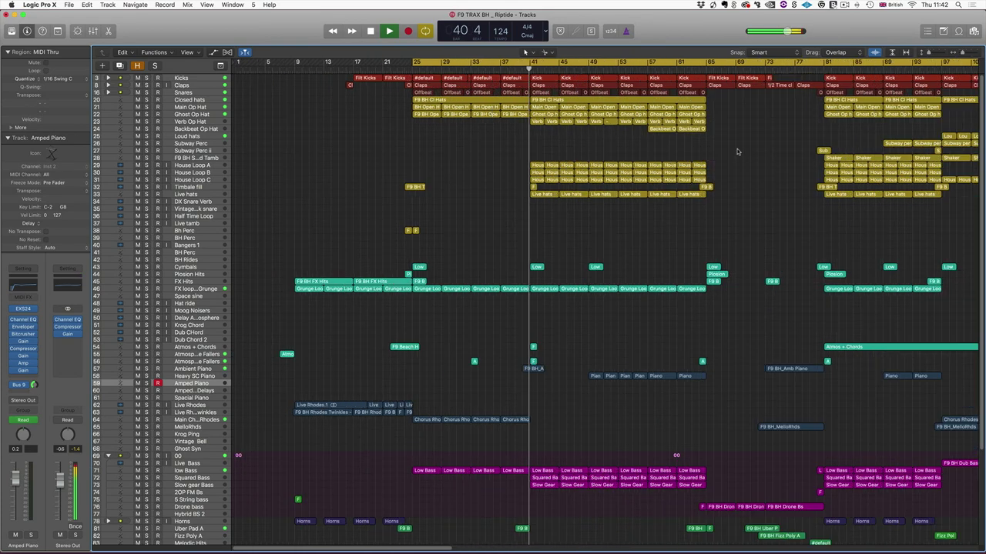
{"action": "scroll", "coordinate": [736, 152], "scroll_direction": "down", "scroll_amount": 1}
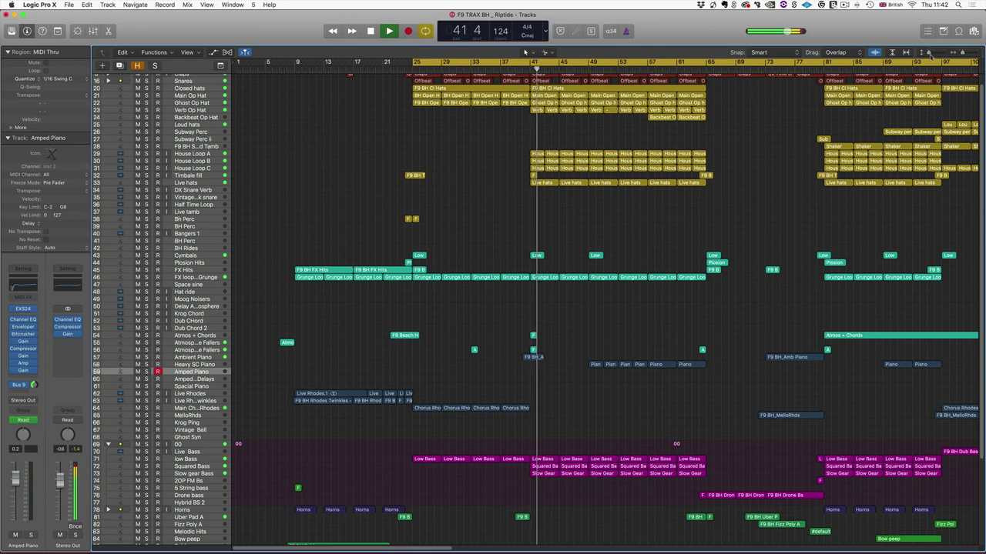
{"action": "key", "text": "super+Down"}
{"action": "key", "text": "super+Down"}
{"action": "key", "text": "super+Down"}
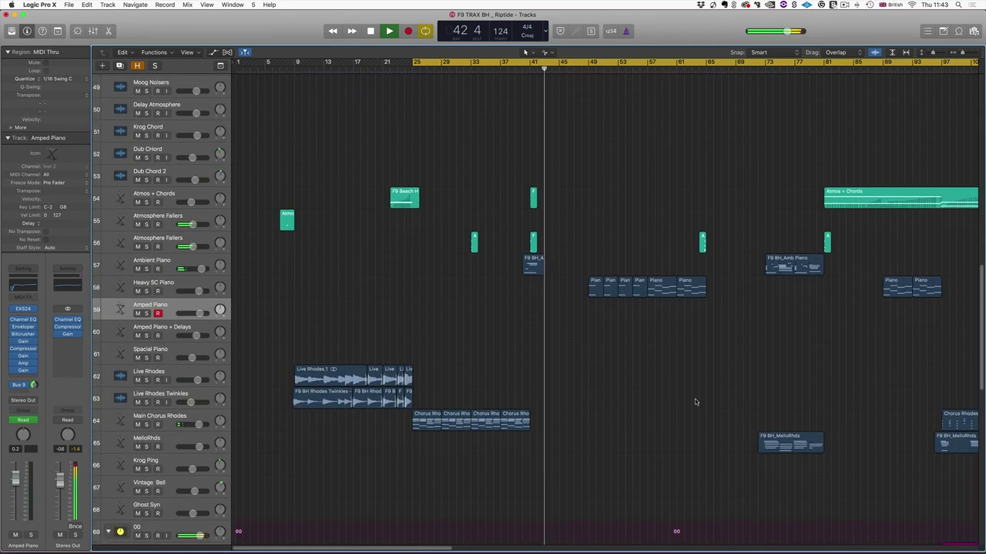
{"action": "scroll", "coordinate": [694, 399], "scroll_direction": "down", "scroll_amount": 10}
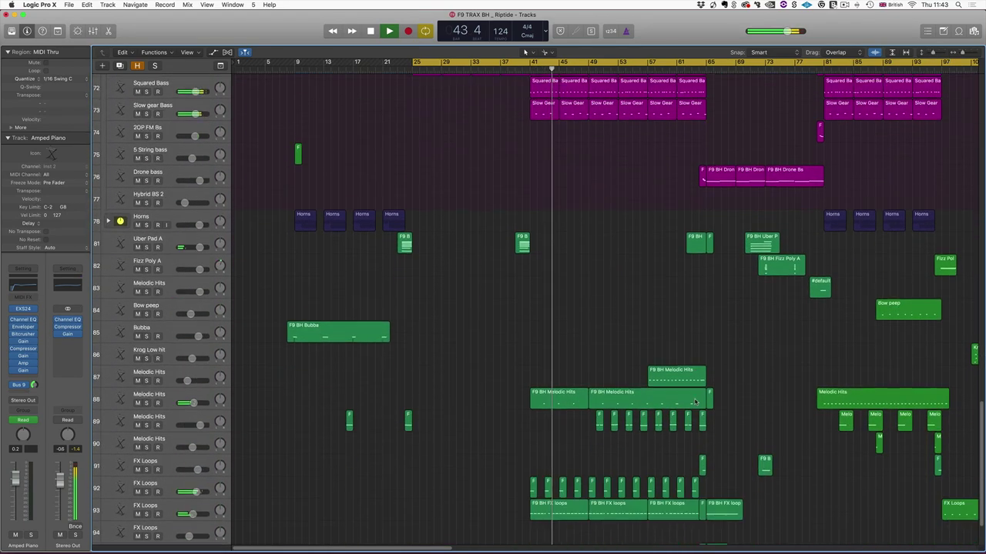
{"action": "key", "text": "super+Right"}
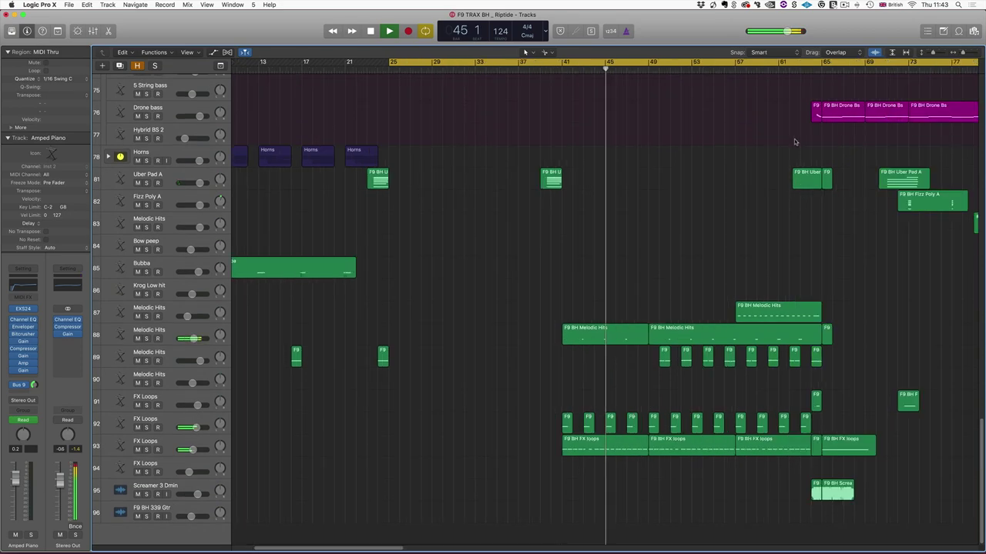
{"action": "scroll", "coordinate": [687, 220], "scroll_direction": "right", "scroll_amount": 5}
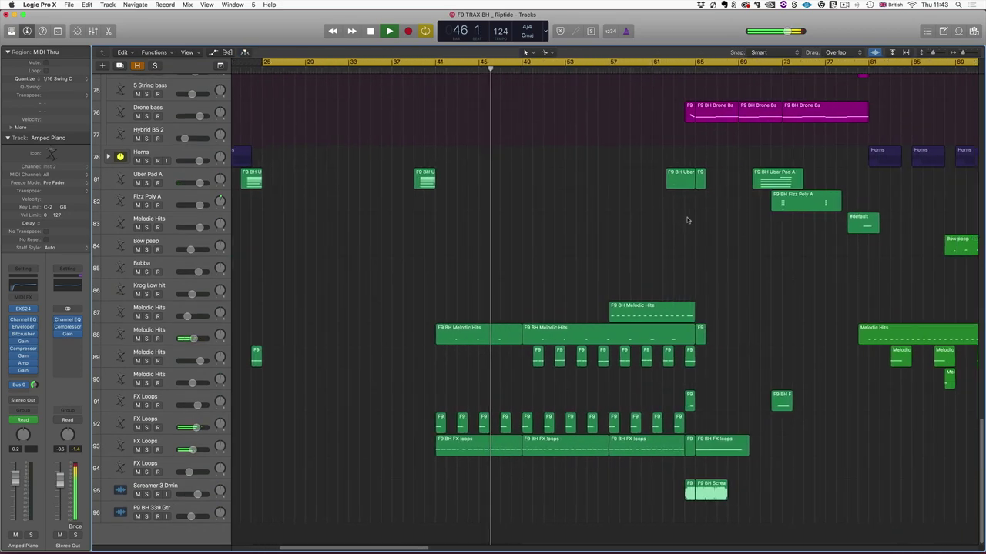
{"action": "scroll", "coordinate": [687, 221], "scroll_direction": "right", "scroll_amount": 2}
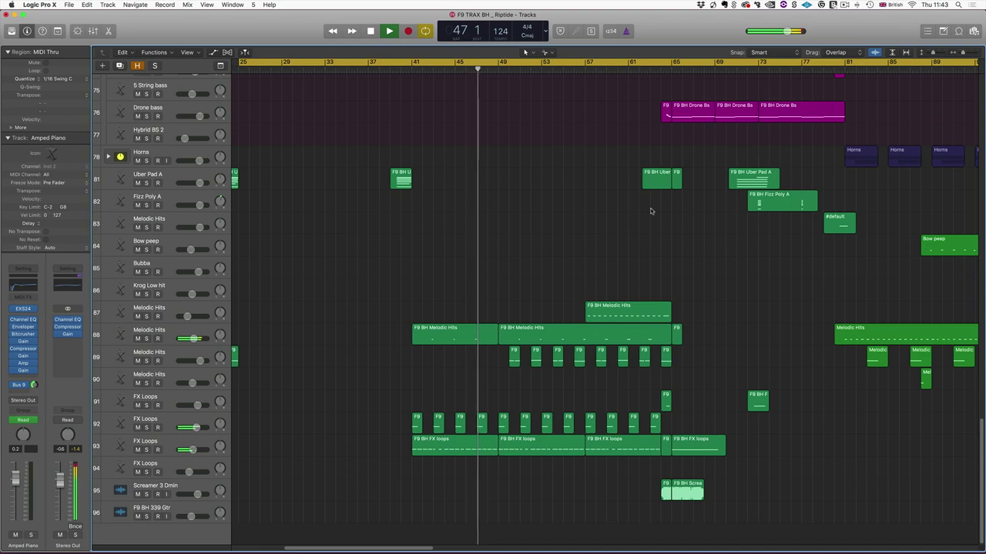
Step: Open the Squared Bass region at bar 49 in the Piano Roll
{"action": "scroll", "coordinate": [651, 208], "scroll_direction": "up", "scroll_amount": 1}
{"action": "scroll", "coordinate": [651, 208], "scroll_direction": "up", "scroll_amount": 10}
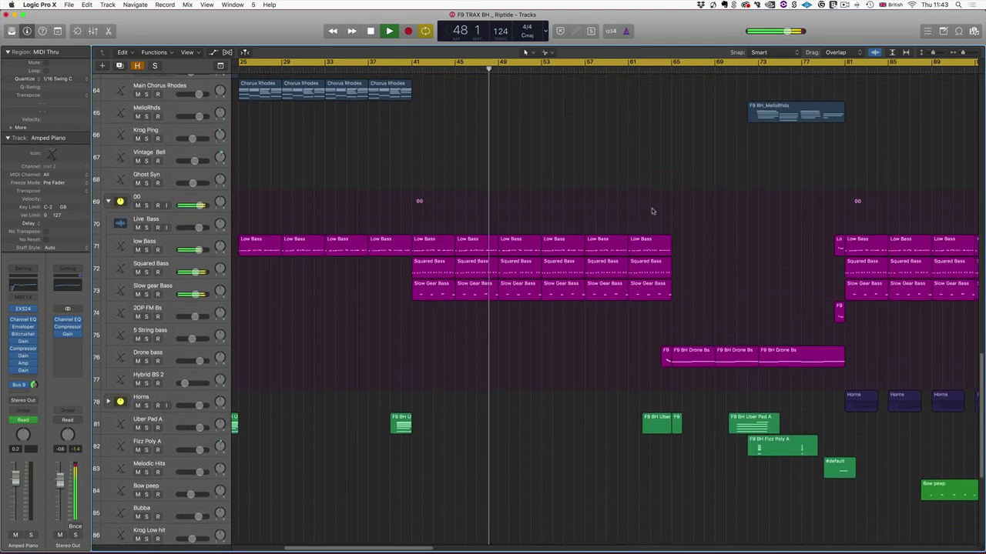
{"action": "left_click", "coordinate": [541, 264]}
{"action": "key", "text": "p"}
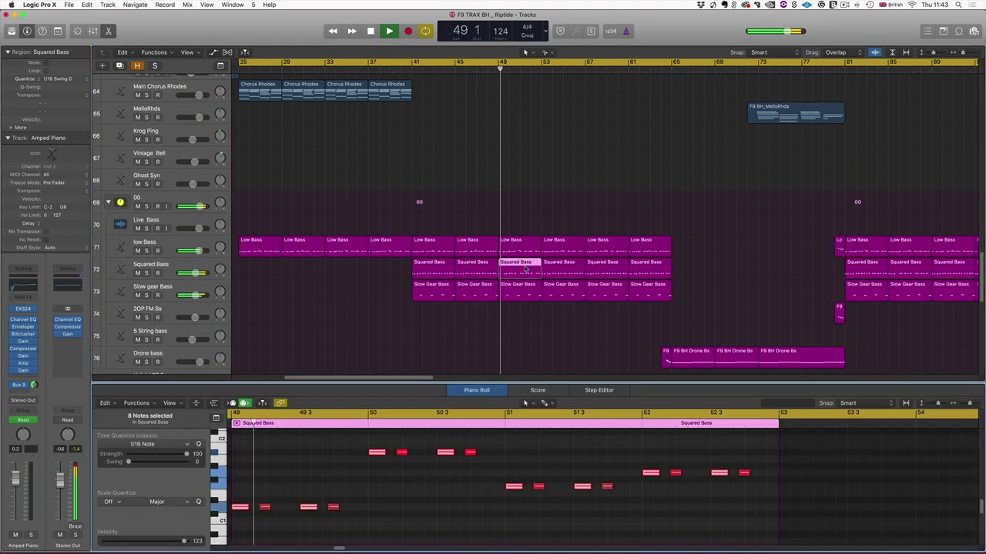
Step: Examine the piano, FX, house loop and hi-hat tracks in the section from bar 41 to bar 65
{"action": "scroll", "coordinate": [644, 138], "scroll_direction": "up", "scroll_amount": 5}
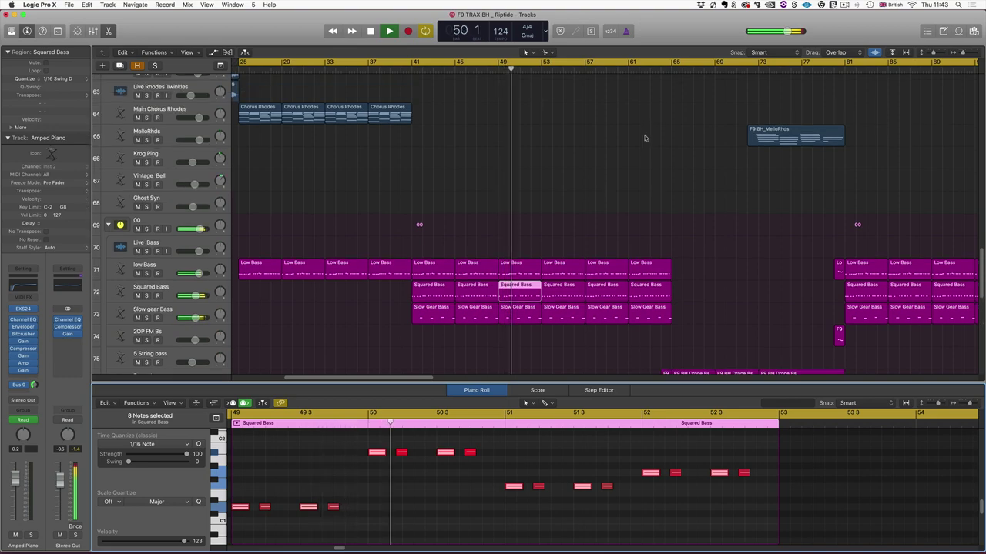
{"action": "scroll", "coordinate": [644, 138], "scroll_direction": "up", "scroll_amount": 10}
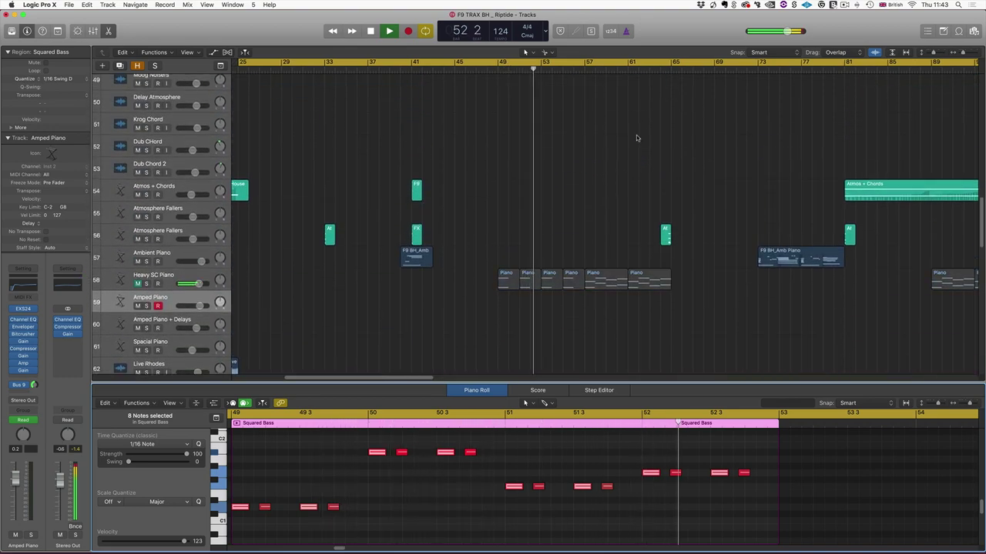
{"action": "scroll", "coordinate": [636, 138], "scroll_direction": "up", "scroll_amount": 11}
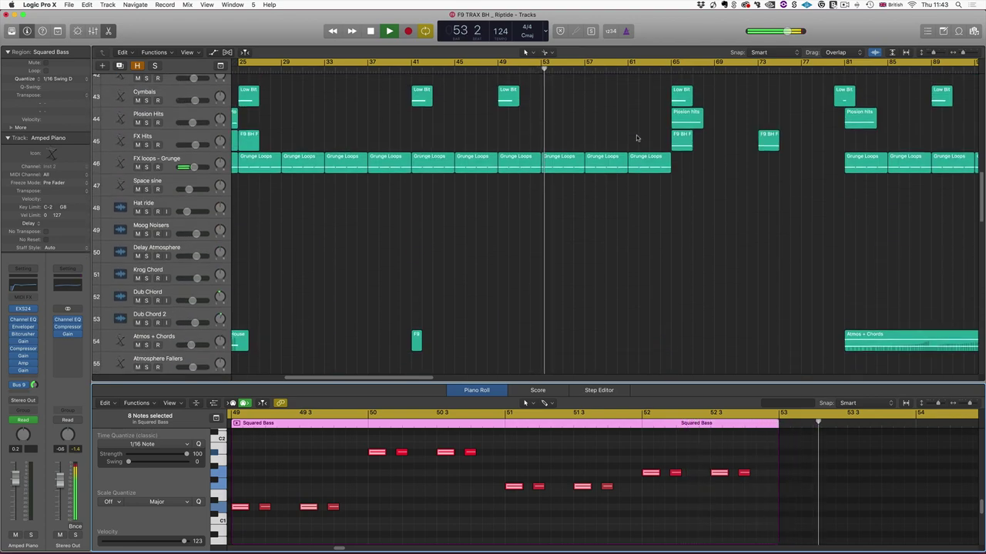
{"action": "scroll", "coordinate": [636, 138], "scroll_direction": "up", "scroll_amount": 14}
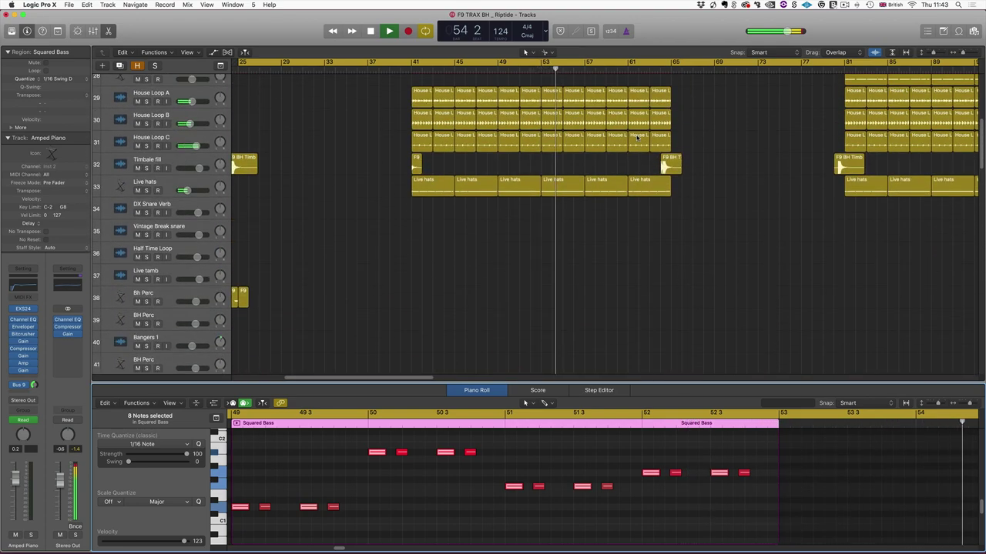
{"action": "scroll", "coordinate": [636, 134], "scroll_direction": "up", "scroll_amount": 4}
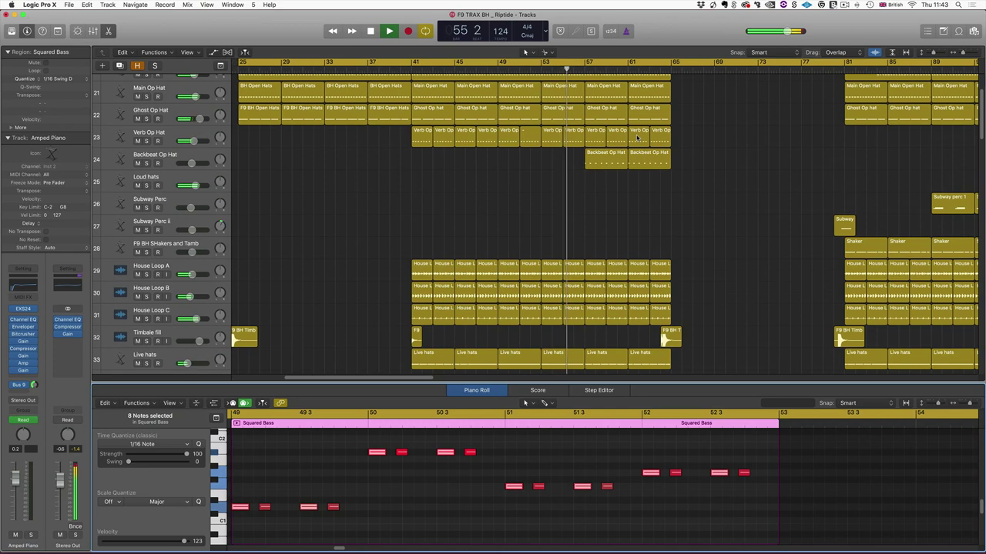
{"action": "scroll", "coordinate": [640, 136], "scroll_direction": "right", "scroll_amount": 1}
{"action": "scroll", "coordinate": [640, 135], "scroll_direction": "right", "scroll_amount": 3}
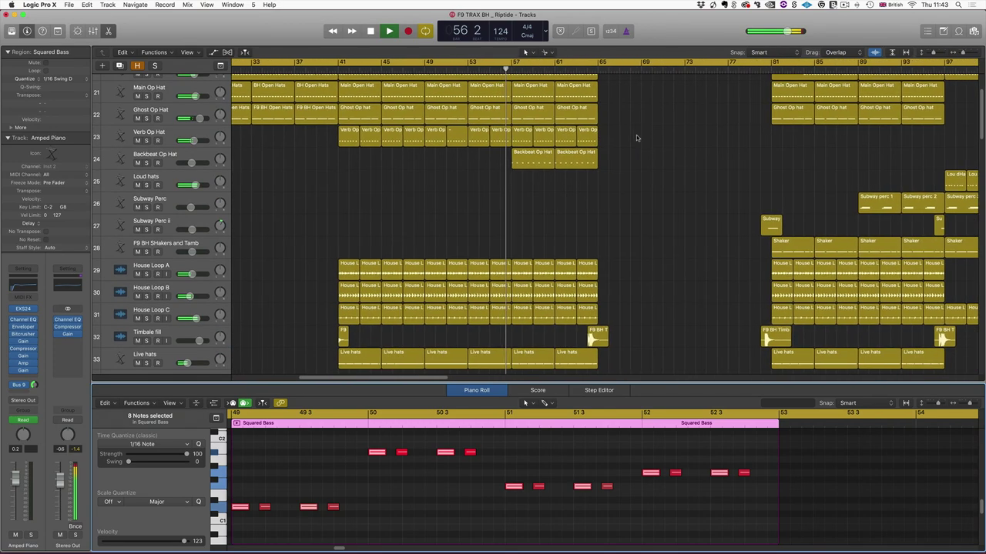
Step: Examine the bass, synth, melodic hit and FX loop tracks leading into the breakdown at bar 65
{"action": "scroll", "coordinate": [636, 136], "scroll_direction": "down", "scroll_amount": 20}
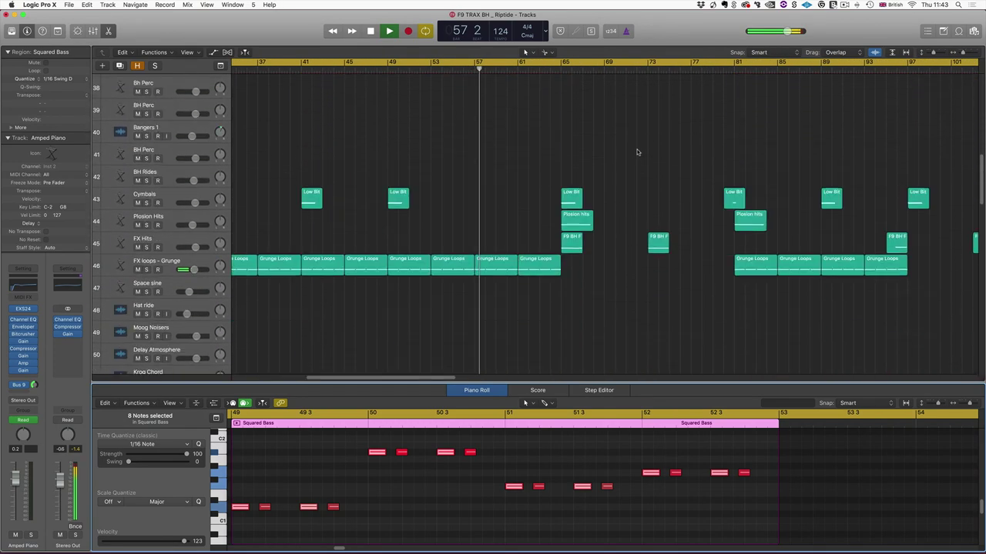
{"action": "scroll", "coordinate": [637, 152], "scroll_direction": "down", "scroll_amount": 18}
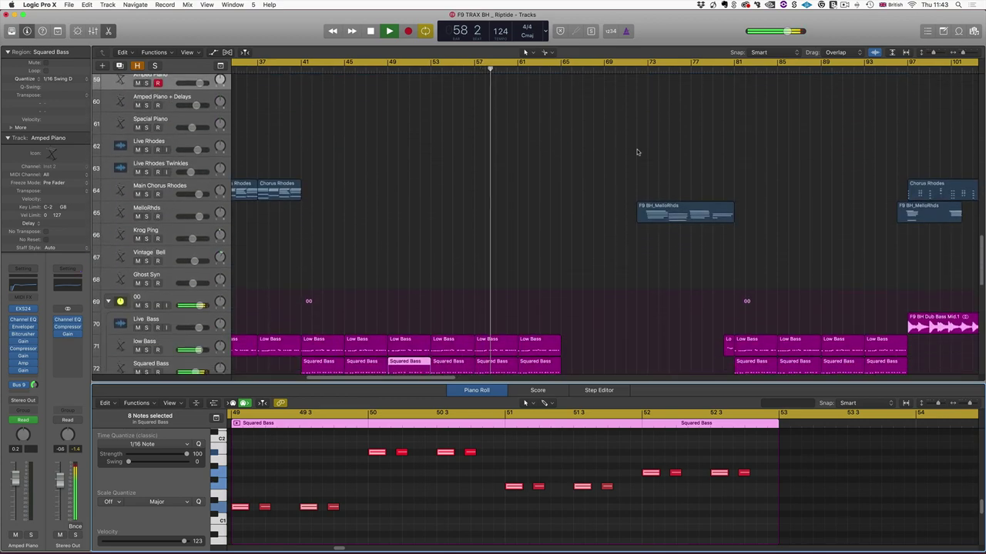
{"action": "scroll", "coordinate": [637, 152], "scroll_direction": "down", "scroll_amount": 9}
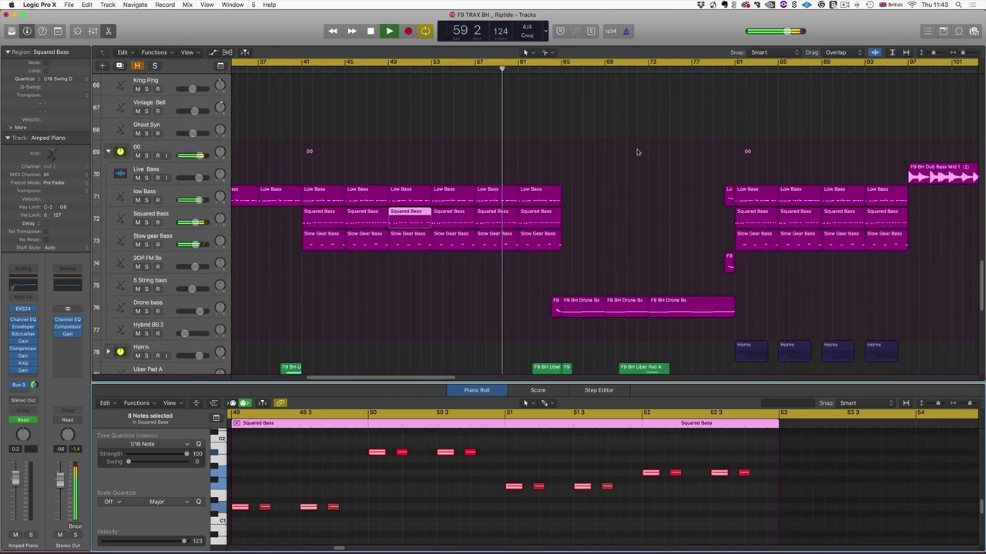
{"action": "scroll", "coordinate": [637, 151], "scroll_direction": "down", "scroll_amount": 3}
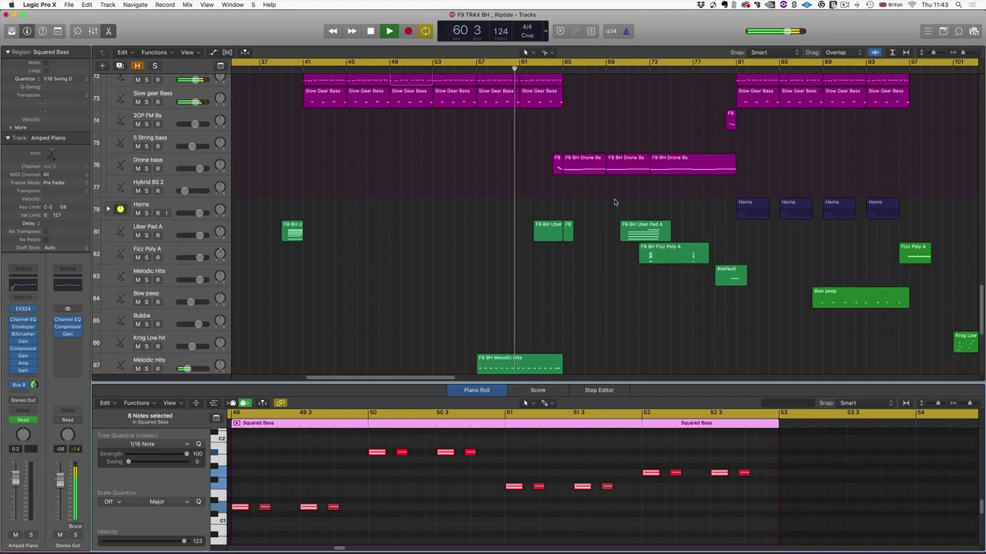
{"action": "scroll", "coordinate": [611, 201], "scroll_direction": "down", "scroll_amount": 12}
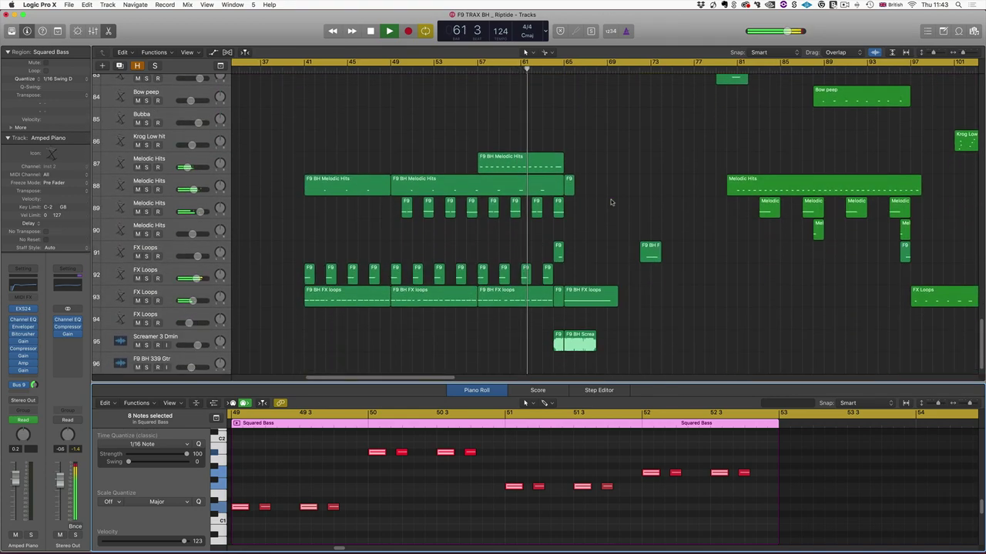
{"action": "scroll", "coordinate": [627, 204], "scroll_direction": "right", "scroll_amount": 4}
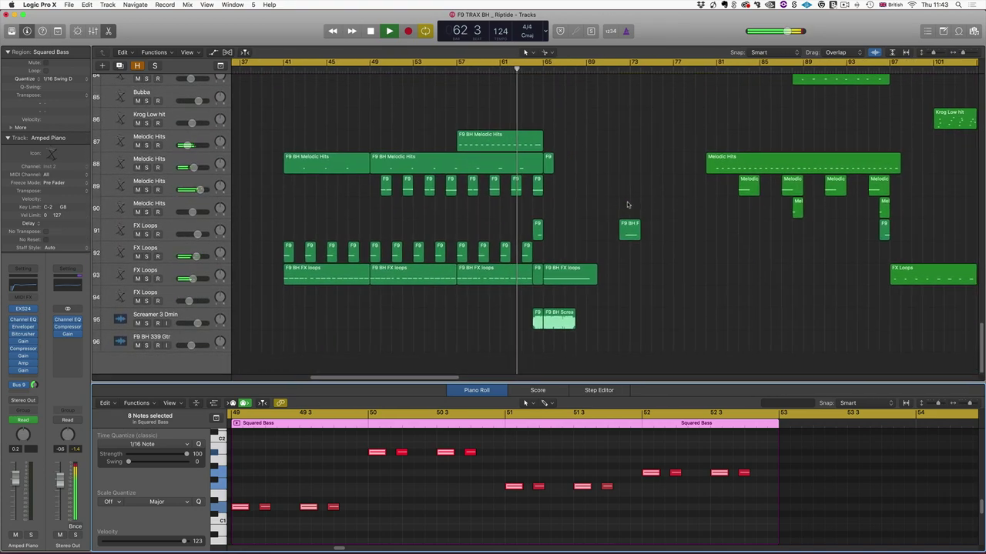
Step: Review the regions of the breakdown from bar 65 to bar 81, from the FX loops up to the kicks
{"action": "scroll", "coordinate": [627, 204], "scroll_direction": "up", "scroll_amount": 5}
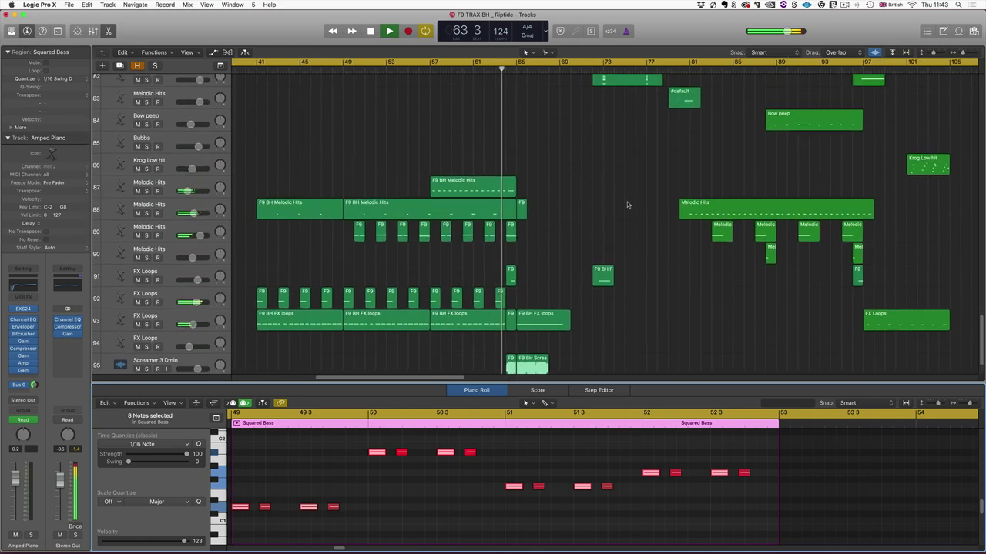
{"action": "scroll", "coordinate": [626, 205], "scroll_direction": "up", "scroll_amount": 15}
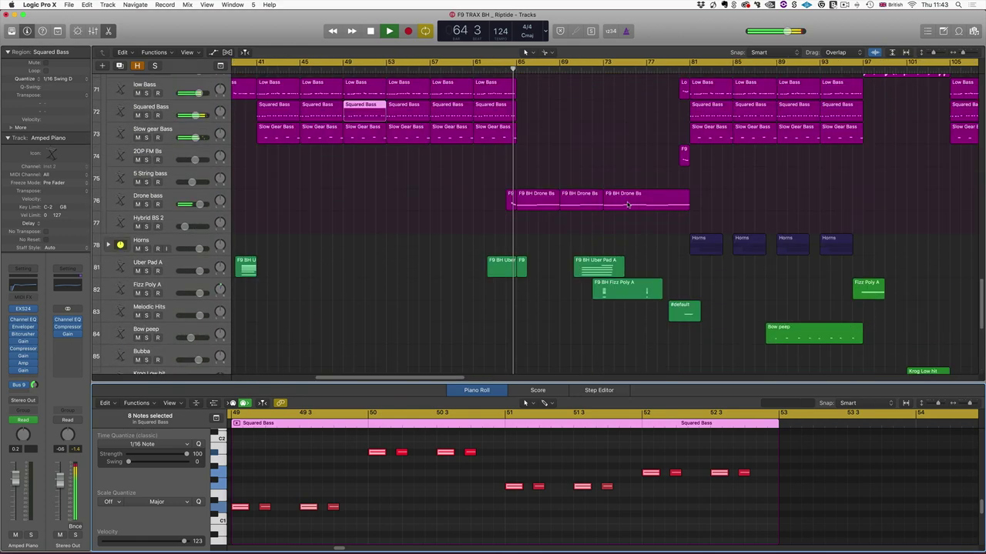
{"action": "scroll", "coordinate": [627, 205], "scroll_direction": "up", "scroll_amount": 11}
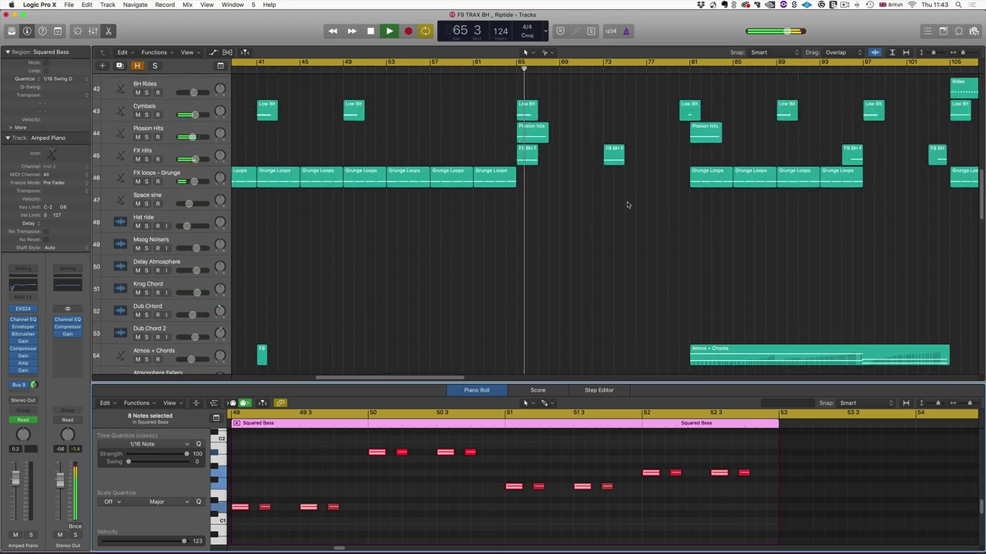
{"action": "scroll", "coordinate": [627, 204], "scroll_direction": "up", "scroll_amount": 5}
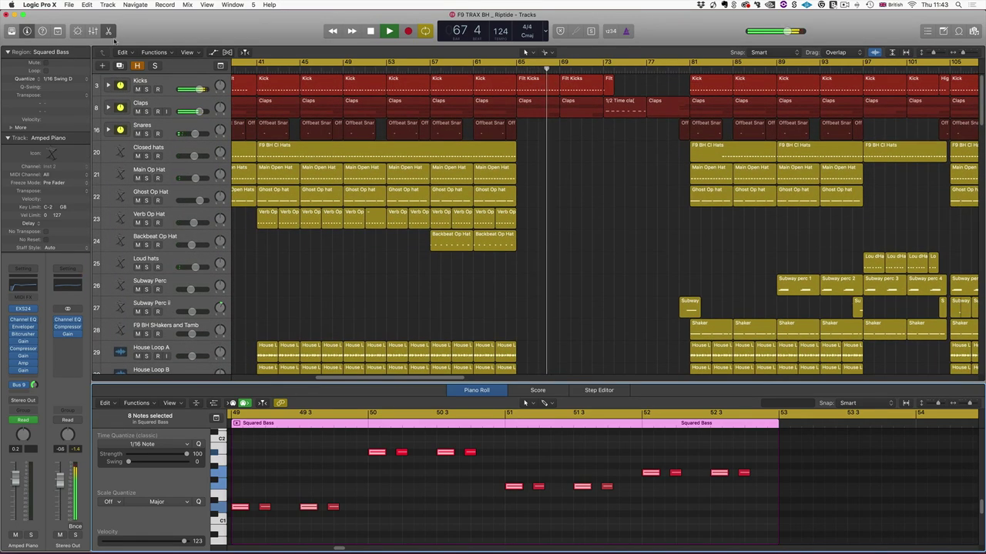
Step: Close the Piano Roll, fit the whole arrangement in view and stop playback
{"action": "key", "text": "p"}
{"action": "left_click_drag", "start_coordinate": [934, 53], "coordinate": [929, 57]}
{"action": "key", "text": "super+Left"}
{"action": "key", "text": "super+Left"}
{"action": "key", "text": "super+Left"}
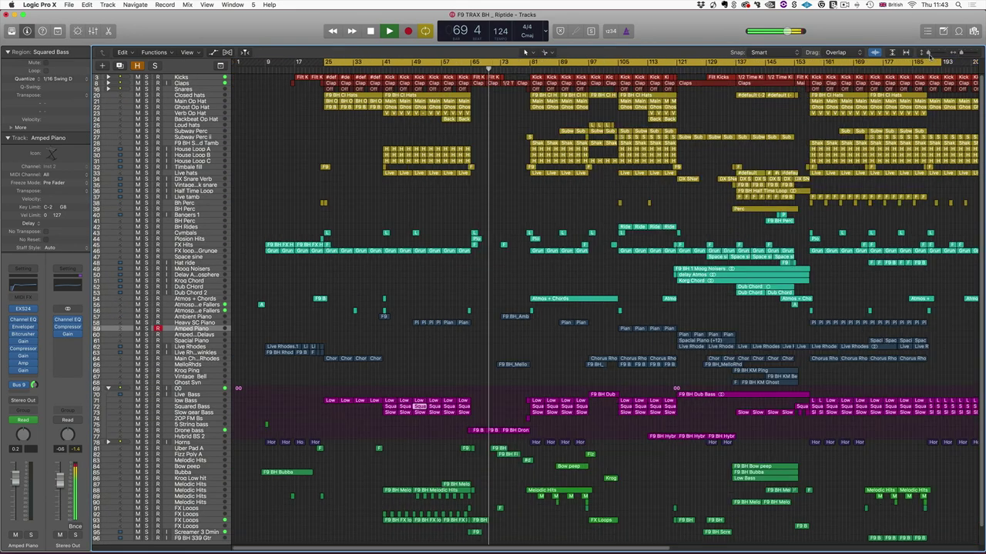
{"action": "key", "text": "space"}
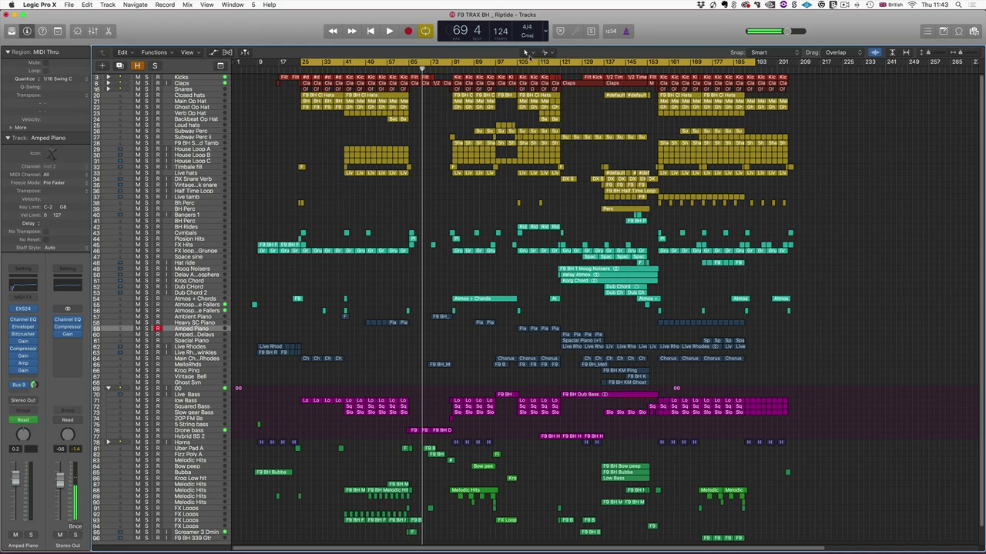
Step: Set the cycle range over the half-time section from about bar 135 to about bar 174 and play it
{"action": "left_click_drag", "start_coordinate": [555, 58], "coordinate": [825, 61]}
{"action": "key", "text": "super+Right"}
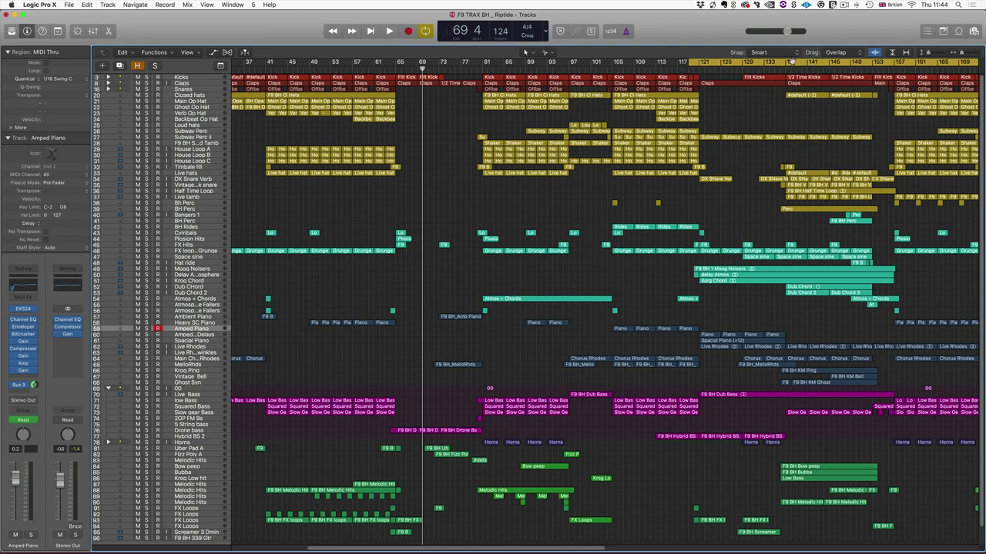
{"action": "scroll", "coordinate": [774, 66], "scroll_direction": "right", "scroll_amount": 1}
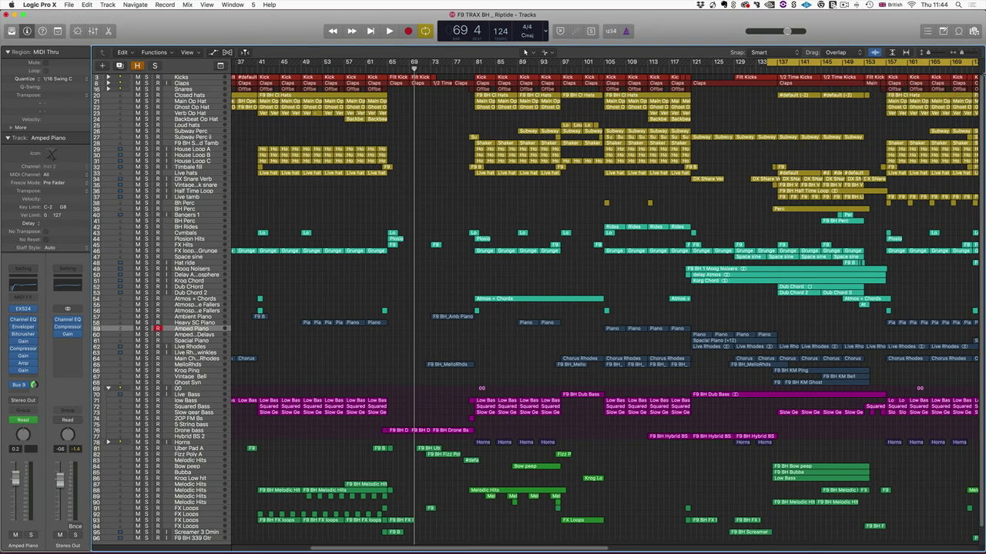
{"action": "key", "text": "space"}
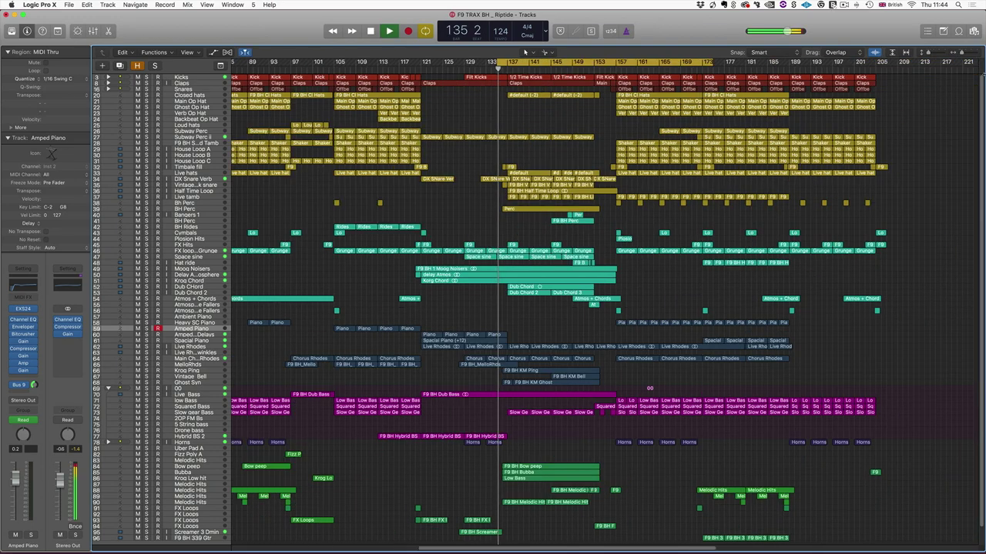
{"action": "key", "text": "super+Right"}
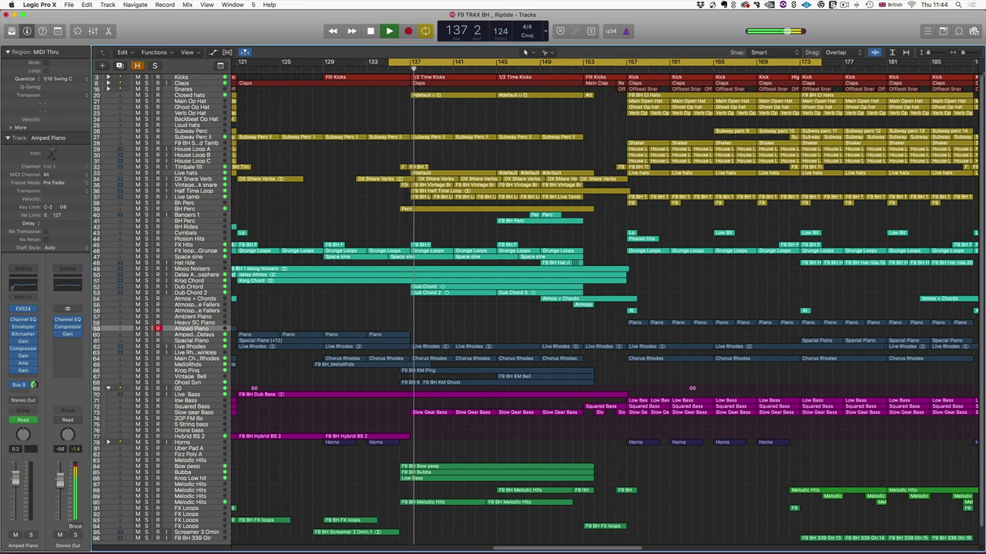
Step: Open the Chorus Rhodes region at bar 141 in the Piano Roll and examine its chord notes during playback
{"action": "left_click_drag", "start_coordinate": [930, 53], "coordinate": [943, 53]}
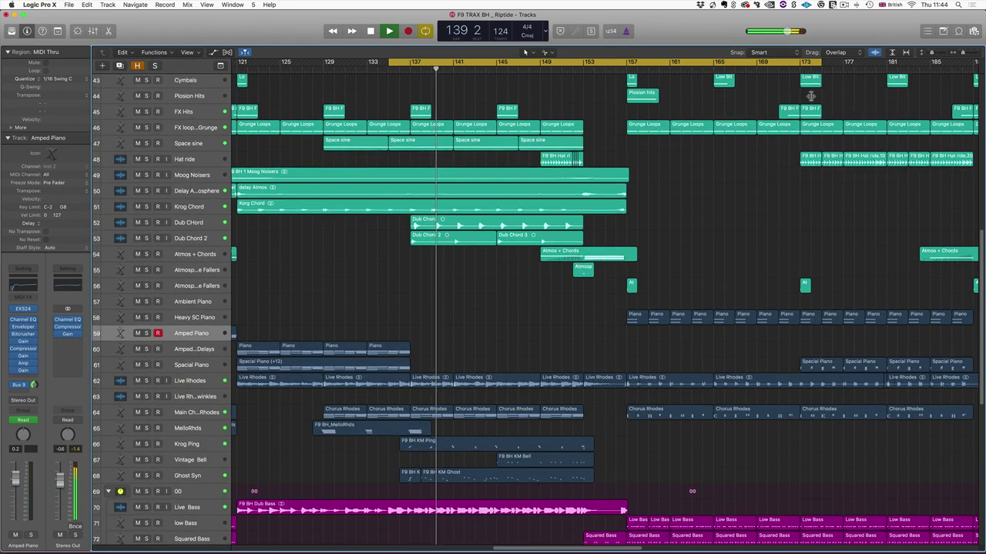
{"action": "double_click", "coordinate": [472, 413]}
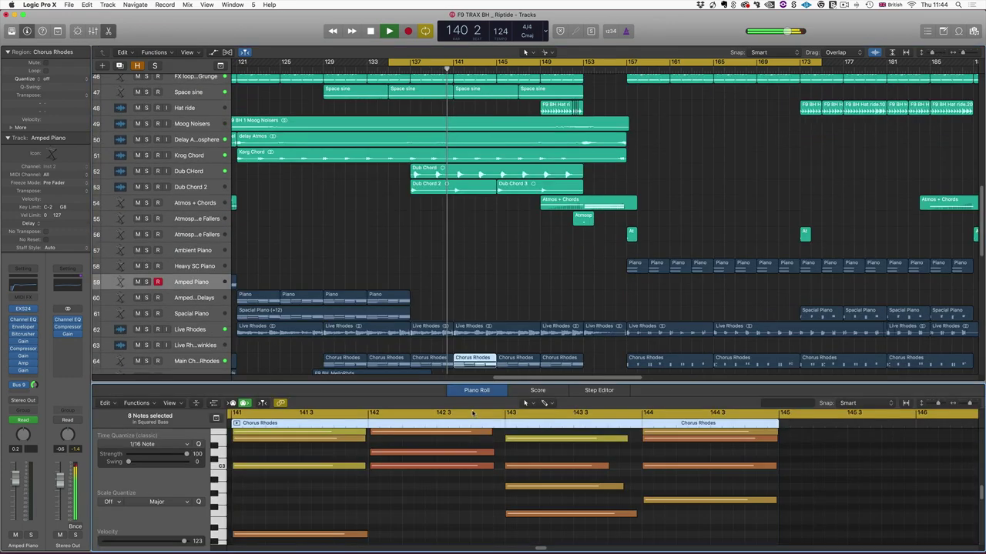
{"action": "scroll", "coordinate": [473, 469], "scroll_direction": "up", "scroll_amount": 2}
{"action": "scroll", "coordinate": [473, 469], "scroll_direction": "down", "scroll_amount": 4}
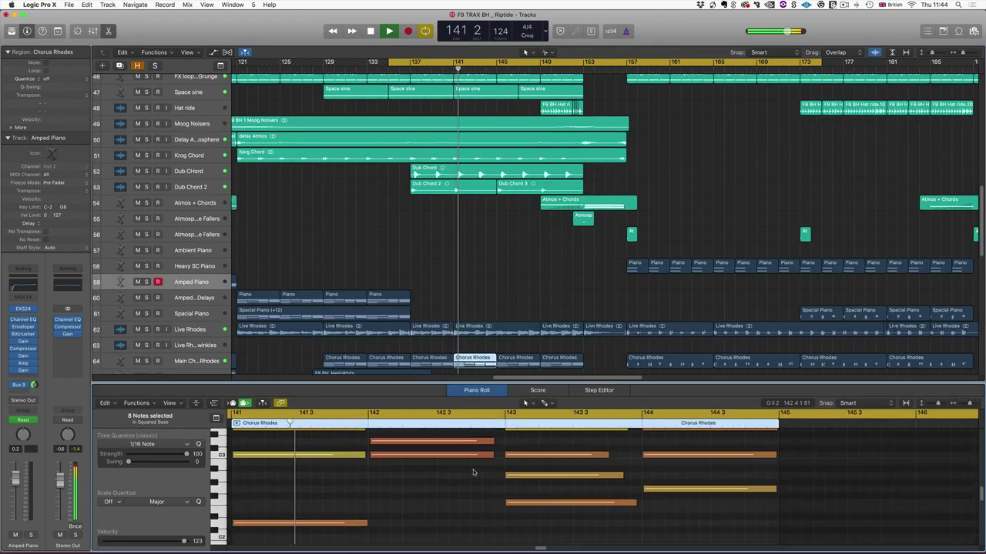
{"action": "scroll", "coordinate": [472, 469], "scroll_direction": "up", "scroll_amount": 5}
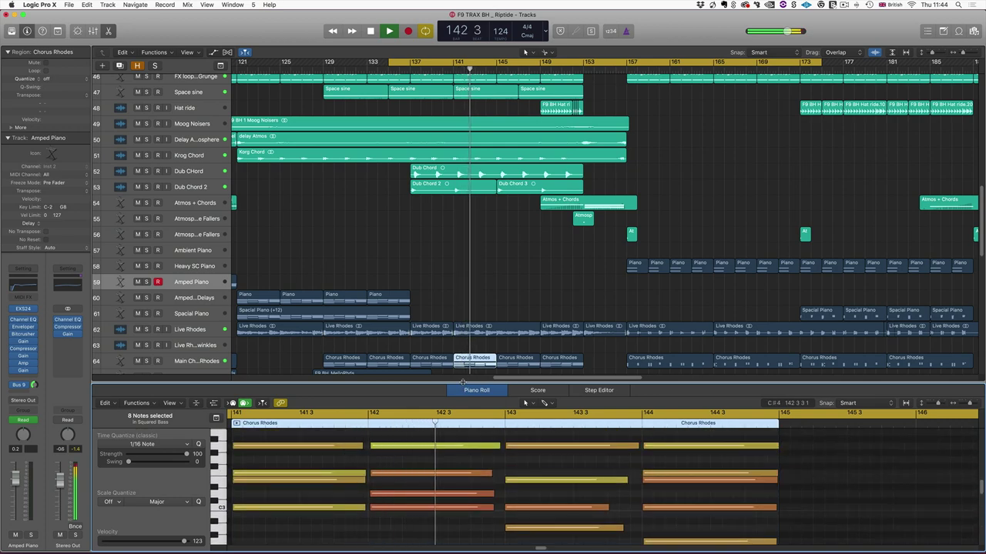
{"action": "left_click_drag", "start_coordinate": [462, 382], "coordinate": [462, 346]}
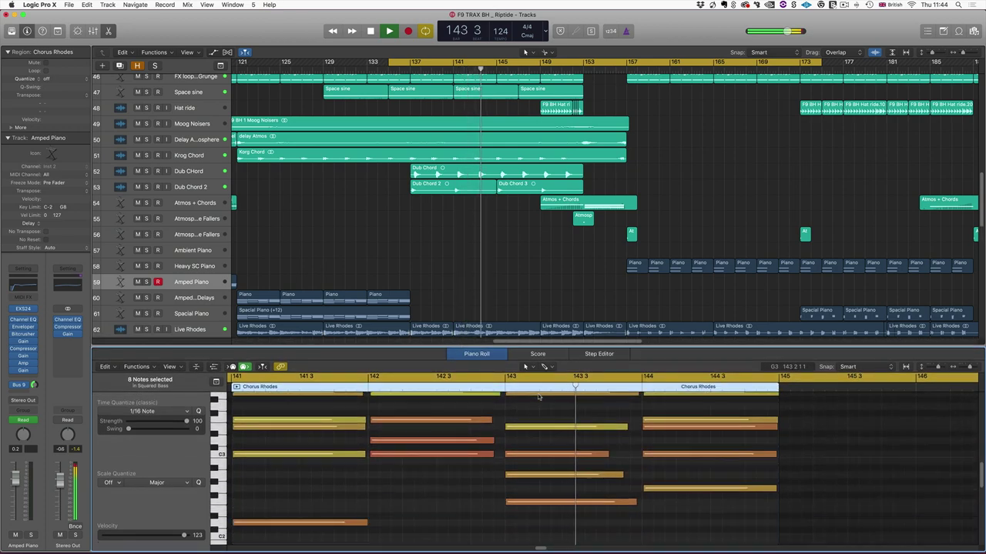
{"action": "scroll", "coordinate": [537, 395], "scroll_direction": "up", "scroll_amount": 3}
{"action": "left_click_drag", "start_coordinate": [512, 346], "coordinate": [512, 425]}
Step: Turn off the cycle range and close the Piano Roll so the whole arrangement after the half-time section can be followed
{"action": "scroll", "coordinate": [504, 166], "scroll_direction": "up", "scroll_amount": 10}
{"action": "scroll", "coordinate": [504, 165], "scroll_direction": "up", "scroll_amount": 3}
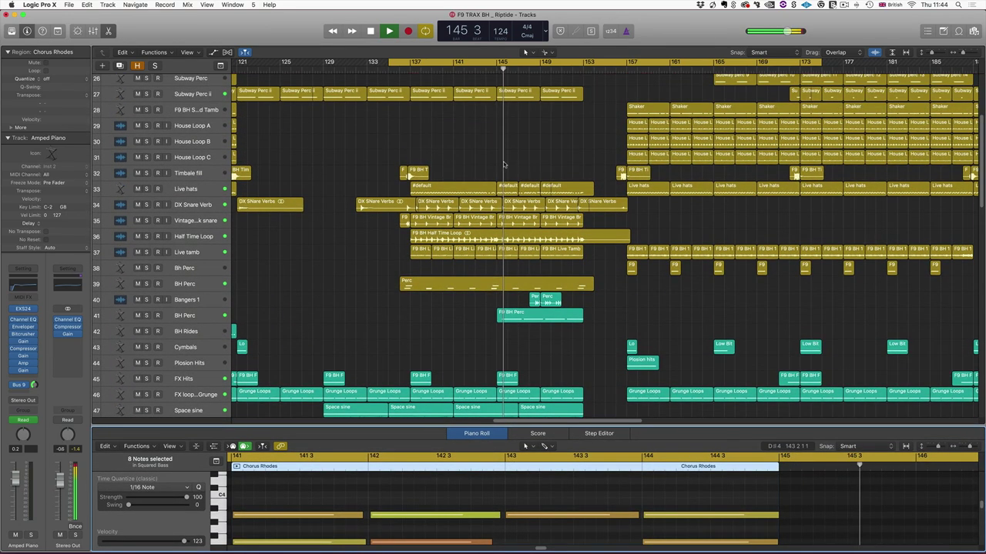
{"action": "scroll", "coordinate": [504, 163], "scroll_direction": "right", "scroll_amount": 2}
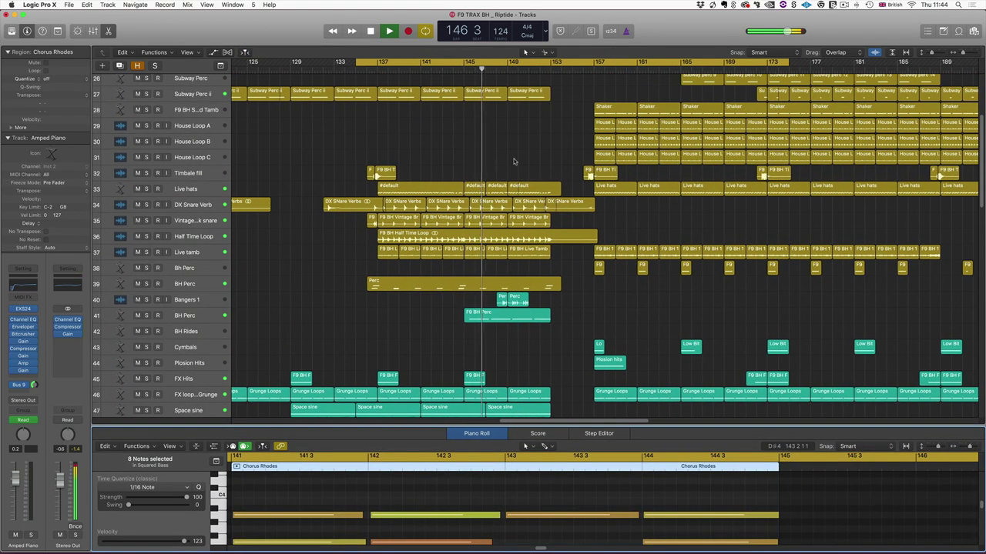
{"action": "scroll", "coordinate": [514, 161], "scroll_direction": "right", "scroll_amount": 1}
{"action": "scroll", "coordinate": [514, 161], "scroll_direction": "right", "scroll_amount": 2}
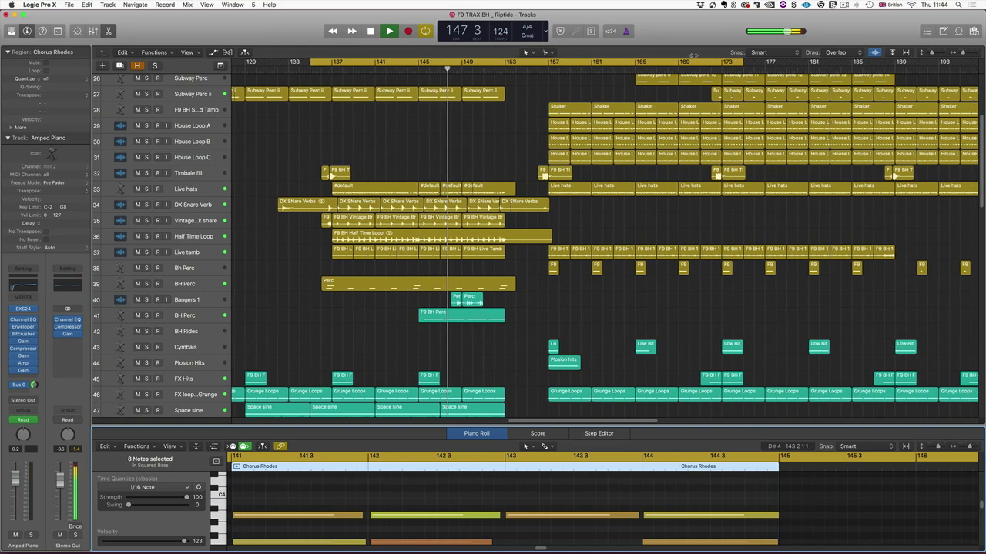
{"action": "left_click", "coordinate": [676, 61]}
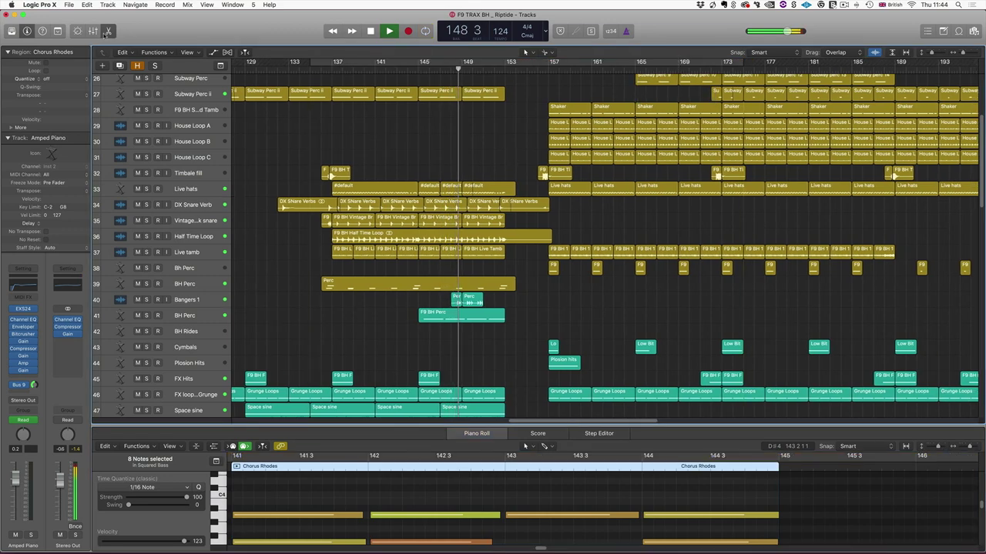
{"action": "left_click", "coordinate": [108, 30]}
Step: Review the tracks from percussion to FX loops and back up to the kicks around the transition at bar 157
{"action": "scroll", "coordinate": [568, 243], "scroll_direction": "down", "scroll_amount": 1}
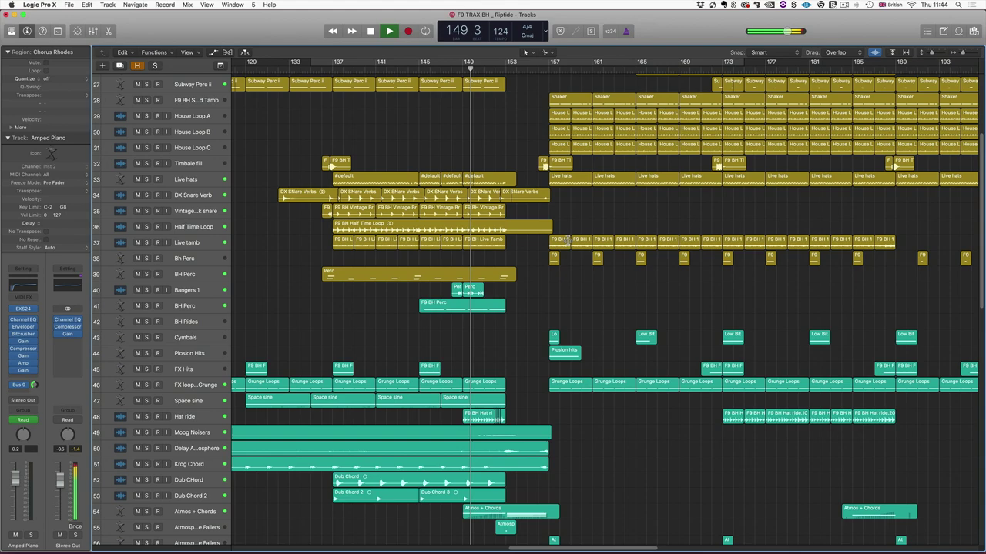
{"action": "scroll", "coordinate": [568, 243], "scroll_direction": "down", "scroll_amount": 5}
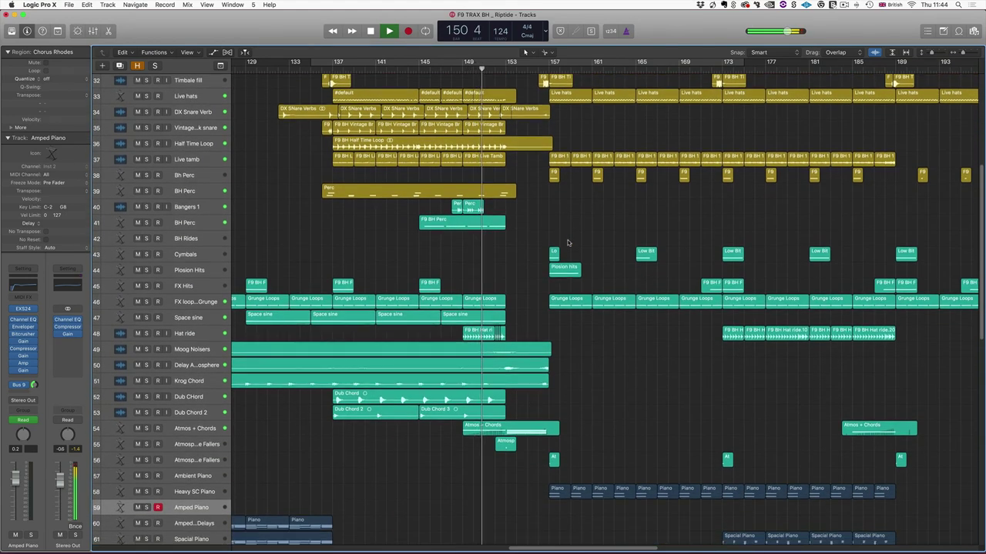
{"action": "scroll", "coordinate": [567, 242], "scroll_direction": "down", "scroll_amount": 11}
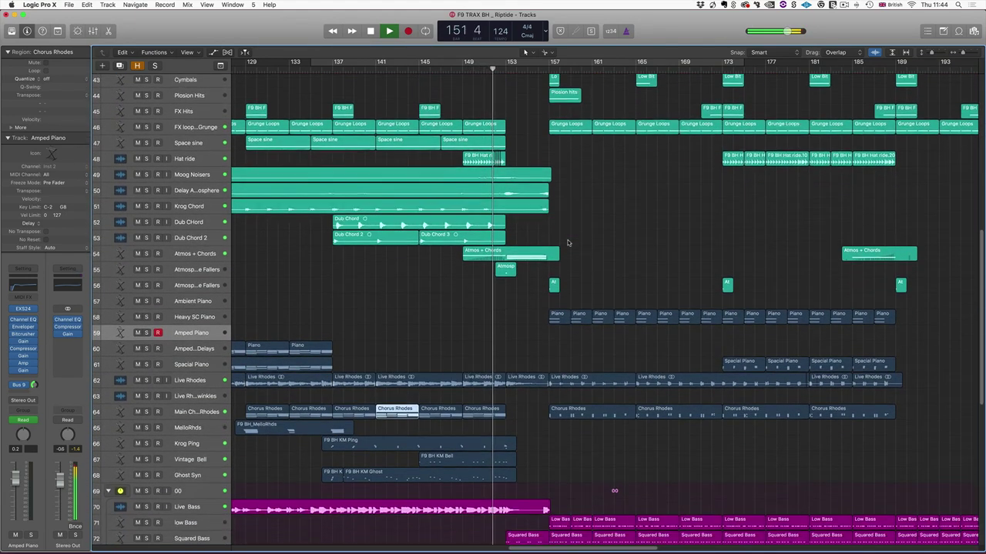
{"action": "scroll", "coordinate": [567, 242], "scroll_direction": "down", "scroll_amount": 10}
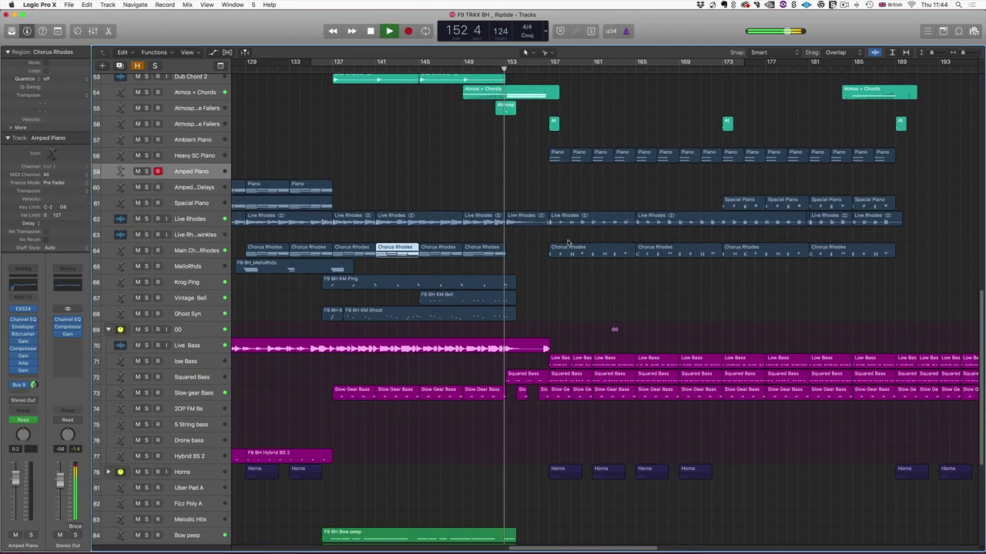
{"action": "scroll", "coordinate": [567, 243], "scroll_direction": "down", "scroll_amount": 14}
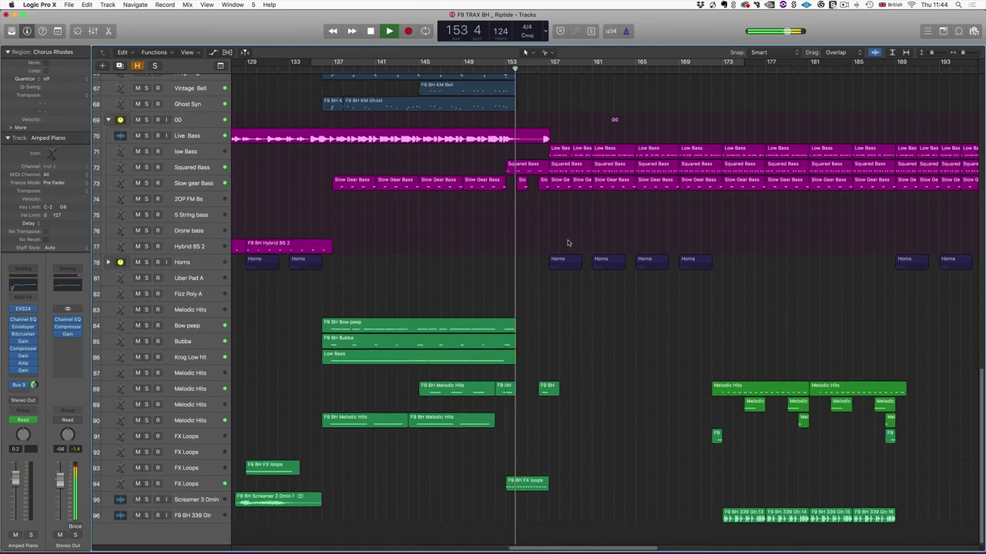
{"action": "scroll", "coordinate": [567, 243], "scroll_direction": "up", "scroll_amount": 20}
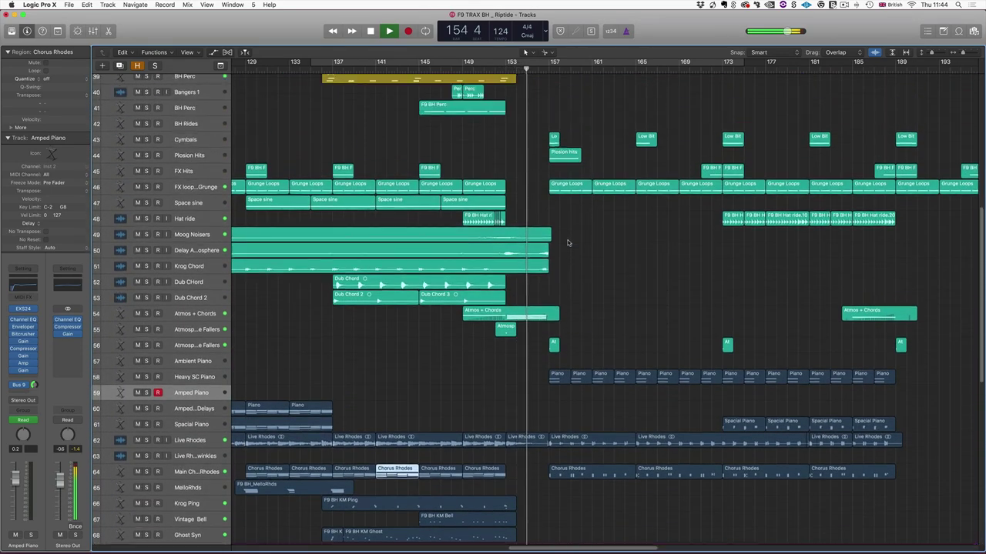
{"action": "scroll", "coordinate": [567, 243], "scroll_direction": "up", "scroll_amount": 20}
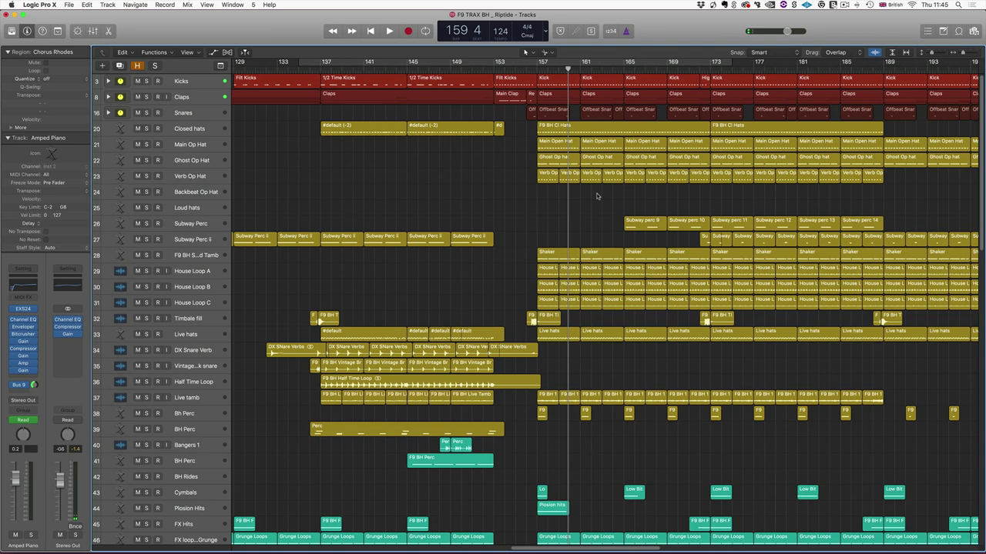
Step: Turn the cycle range back on and look over the percussion, FX, atmosphere and keys tracks of the half-time section
{"action": "left_click", "coordinate": [327, 63]}
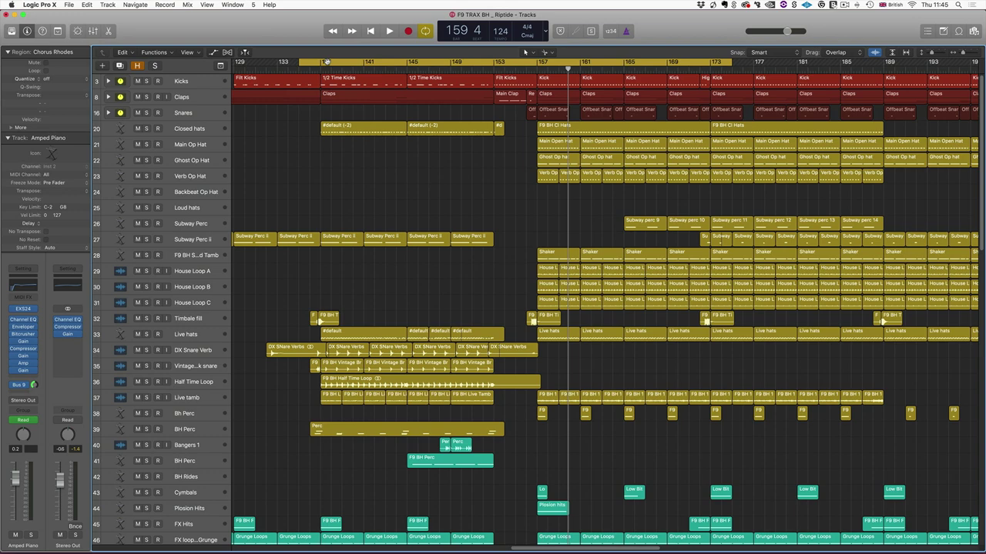
{"action": "scroll", "coordinate": [276, 182], "scroll_direction": "down", "scroll_amount": 10}
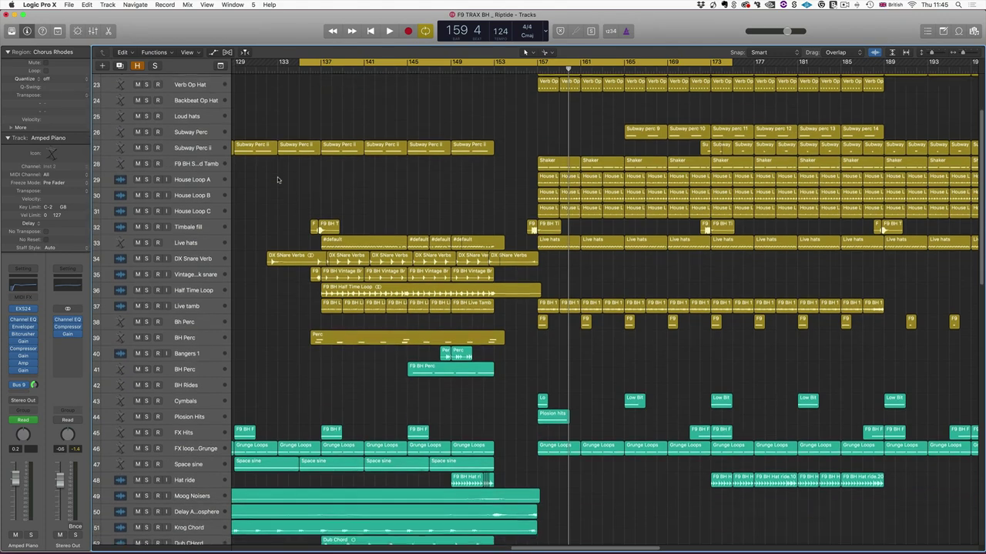
{"action": "scroll", "coordinate": [276, 182], "scroll_direction": "down", "scroll_amount": 5}
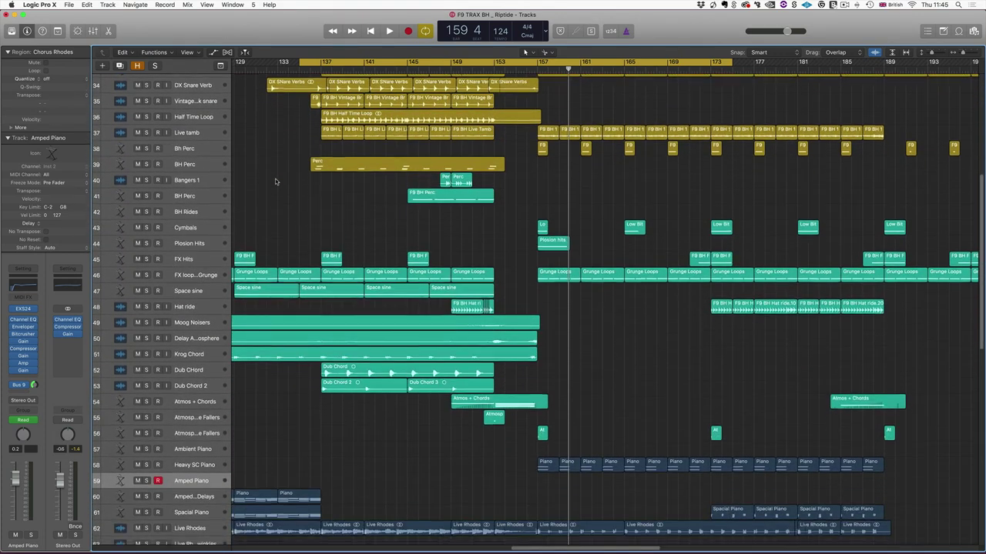
{"action": "scroll", "coordinate": [274, 194], "scroll_direction": "down", "scroll_amount": 1}
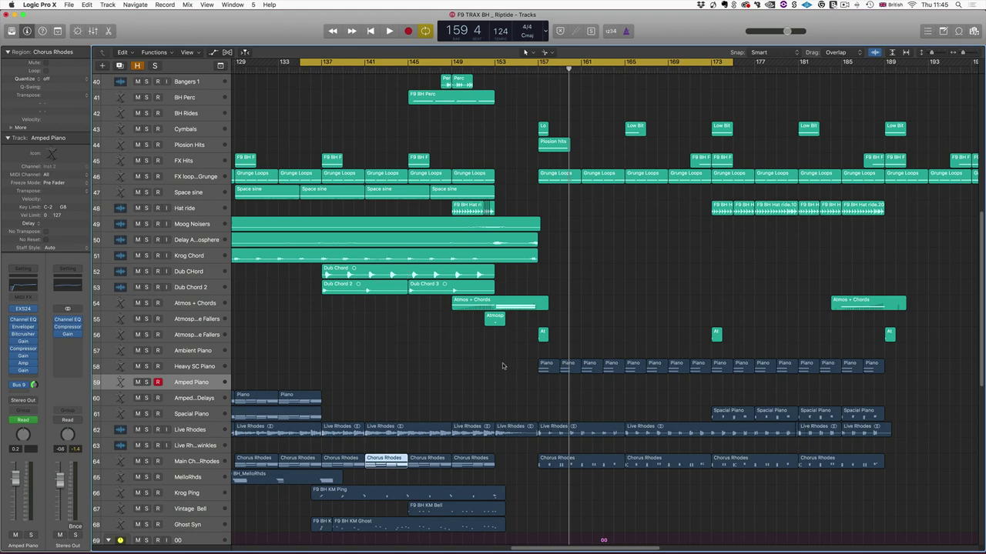
Step: Open the Piano region at bar 133 in the Piano Roll and examine its chord voicings
{"action": "double_click", "coordinate": [305, 401]}
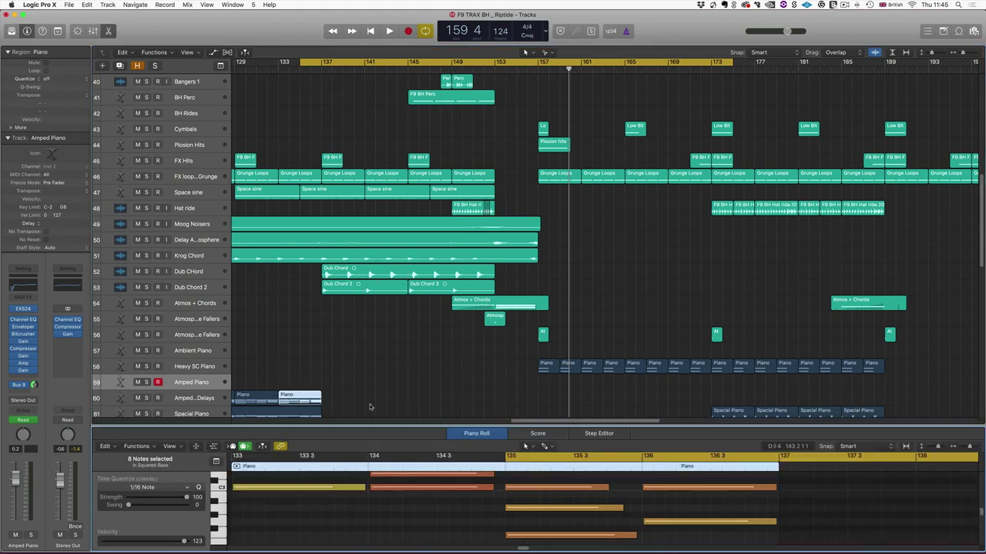
{"action": "left_click_drag", "start_coordinate": [475, 426], "coordinate": [488, 283]}
{"action": "scroll", "coordinate": [528, 378], "scroll_direction": "up", "scroll_amount": 5}
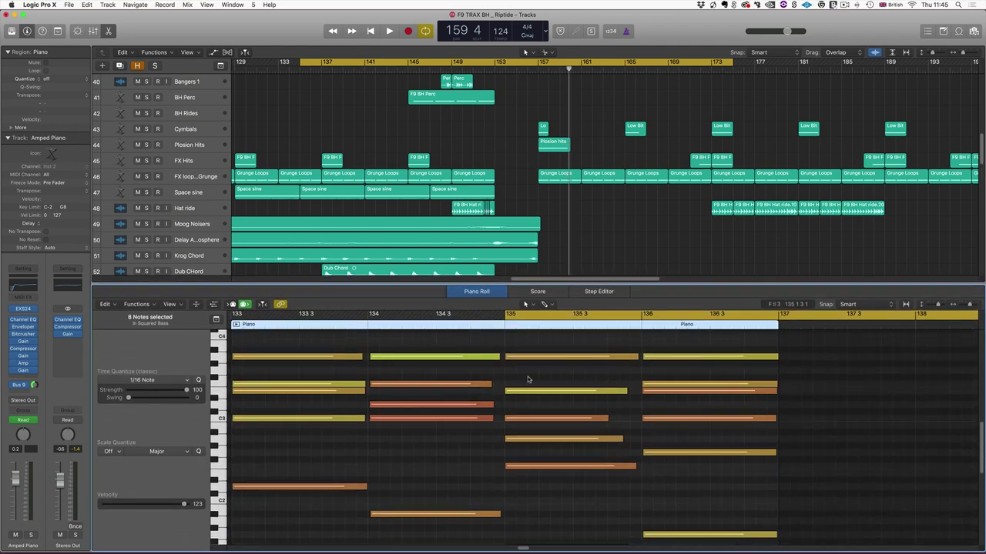
{"action": "scroll", "coordinate": [527, 377], "scroll_direction": "down", "scroll_amount": 3}
{"action": "scroll", "coordinate": [529, 380], "scroll_direction": "up", "scroll_amount": 4}
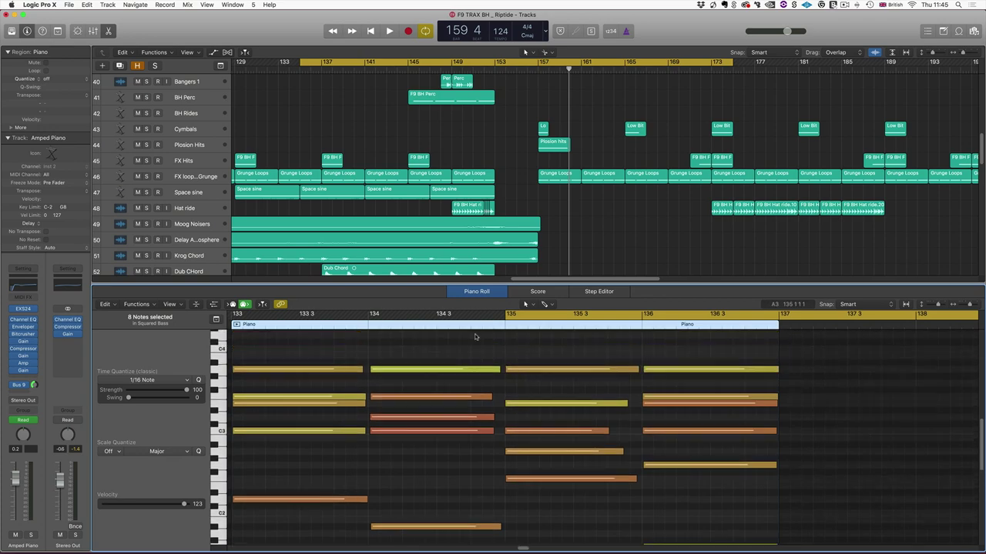
{"action": "left_click_drag", "start_coordinate": [500, 284], "coordinate": [500, 485]}
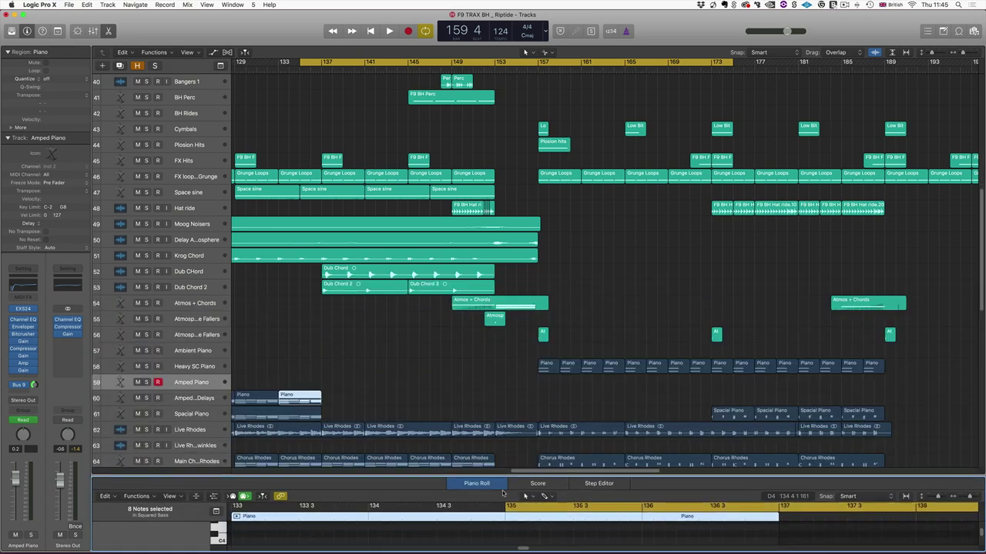
Step: Select the Plosion Hits track and switch off the cycle range
{"action": "scroll", "coordinate": [599, 241], "scroll_direction": "up", "scroll_amount": 10}
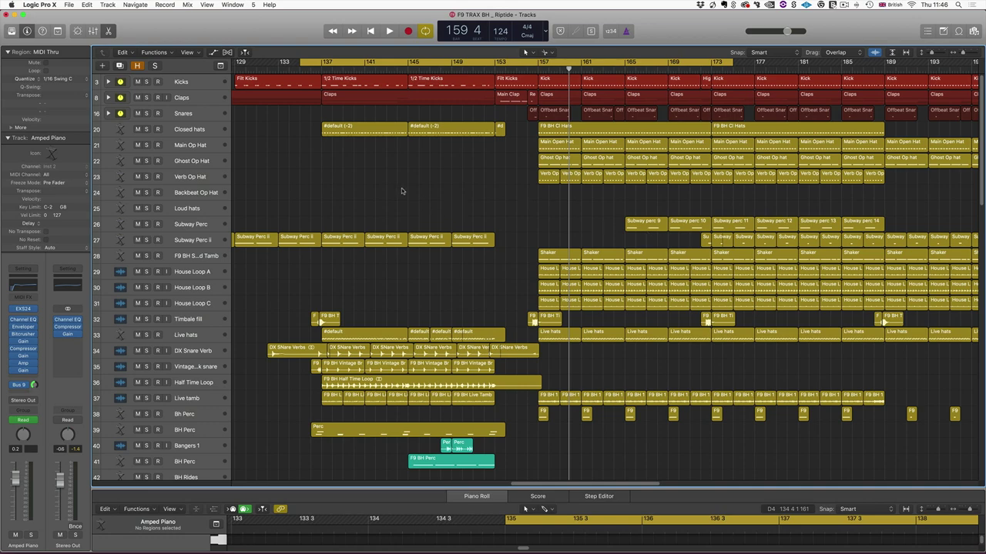
{"action": "scroll", "coordinate": [405, 187], "scroll_direction": "down", "scroll_amount": 10}
{"action": "scroll", "coordinate": [405, 186], "scroll_direction": "down", "scroll_amount": 1}
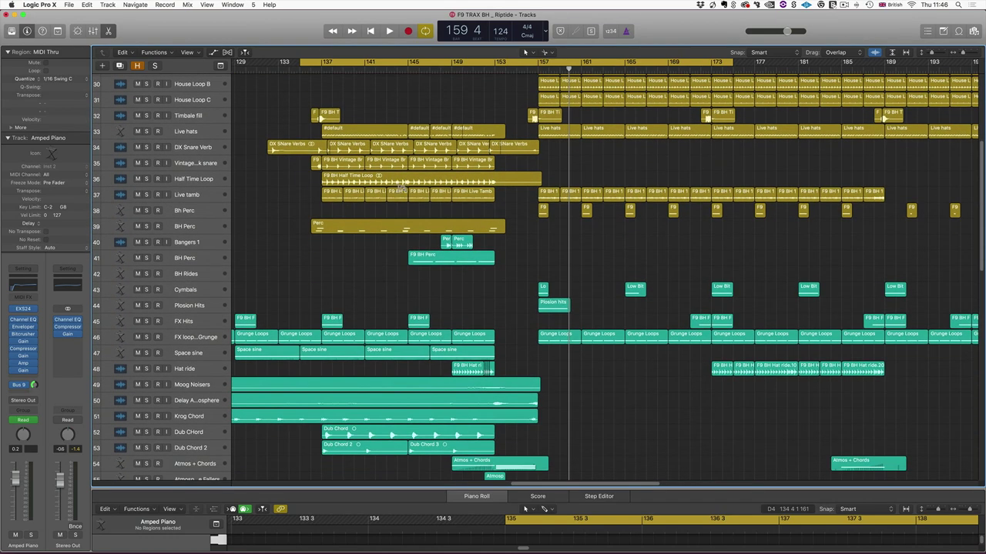
{"action": "left_click", "coordinate": [190, 306]}
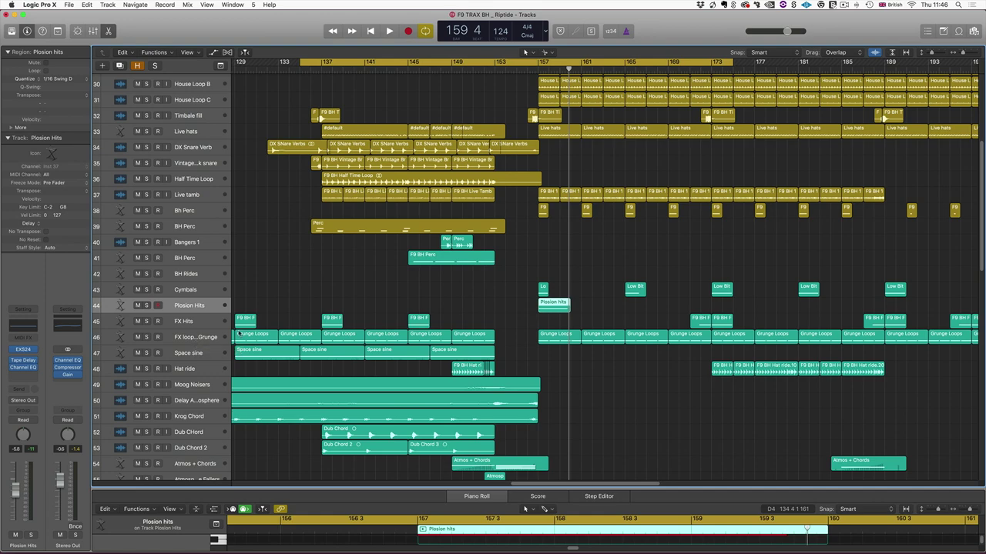
{"action": "scroll", "coordinate": [555, 195], "scroll_direction": "up", "scroll_amount": 6}
{"action": "scroll", "coordinate": [555, 196], "scroll_direction": "right", "scroll_amount": 3}
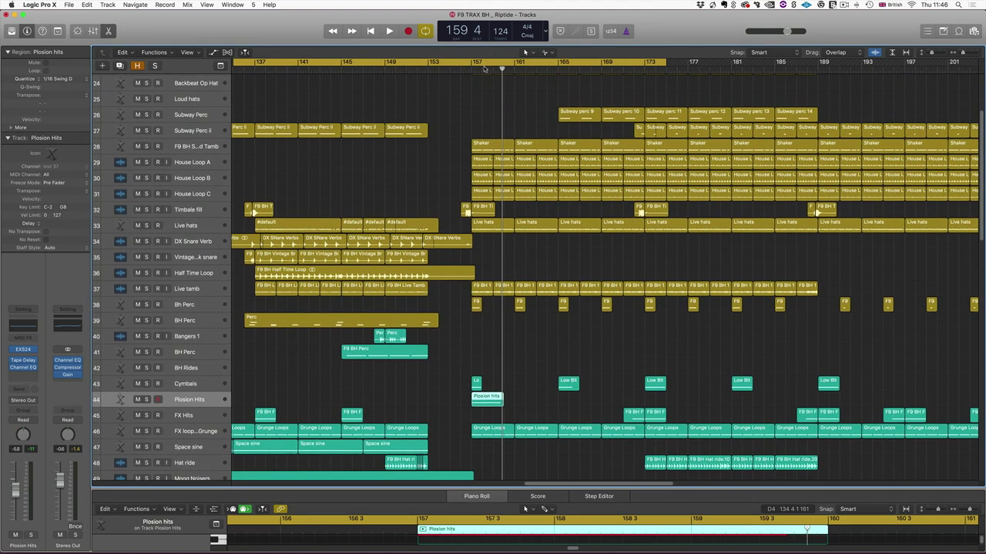
{"action": "scroll", "coordinate": [512, 91], "scroll_direction": "up", "scroll_amount": 4}
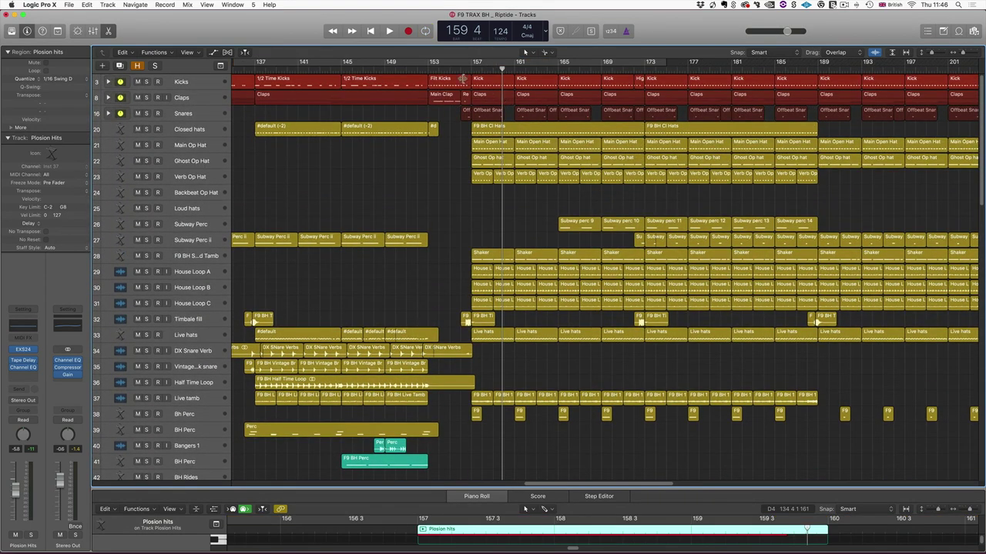
Step: Show the Library and browse the user channel strip settings to the F9 Beach House Channel Strips folder
{"action": "left_click", "coordinate": [12, 31]}
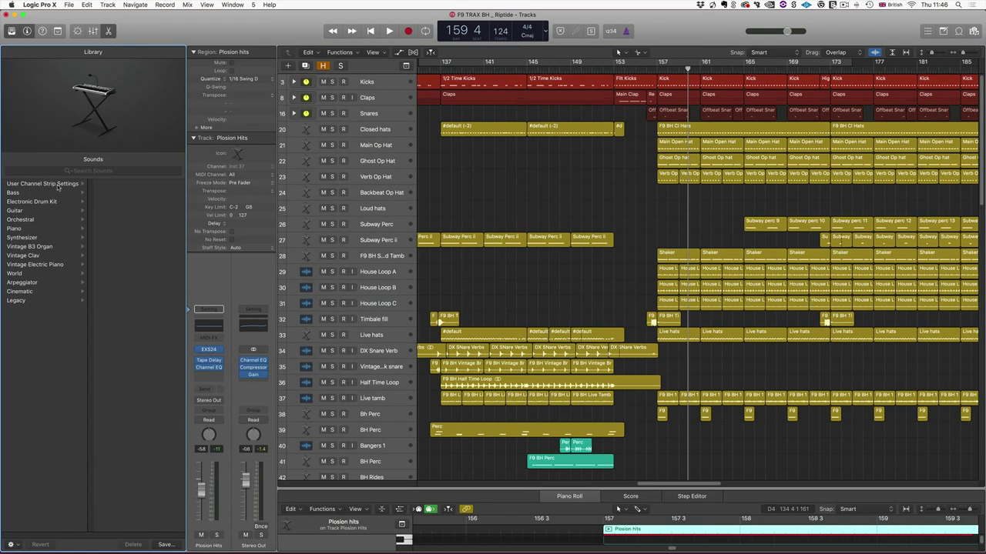
{"action": "left_click", "coordinate": [59, 186]}
{"action": "left_click", "coordinate": [122, 186]}
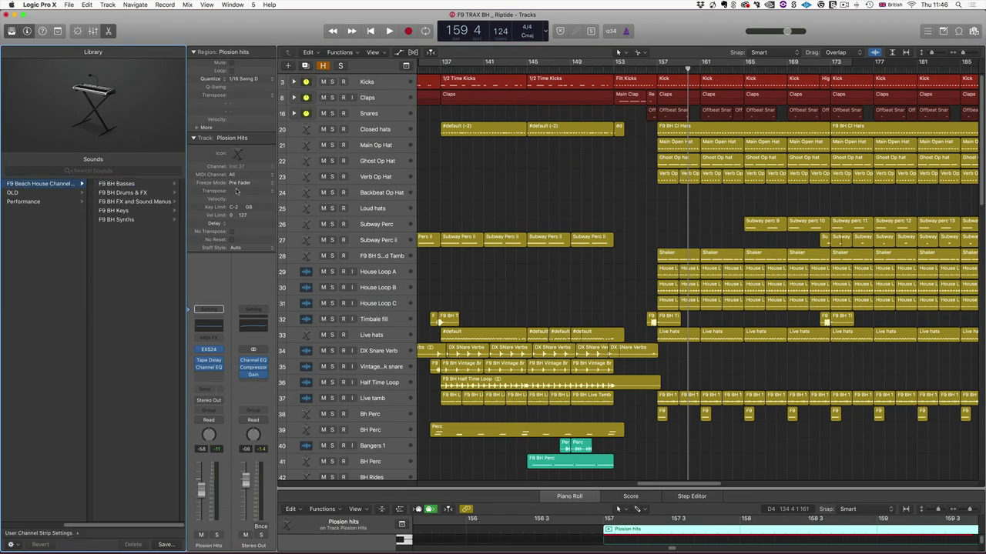
Step: Select the Loud hats track and browse the F9 Beach House Channel Strips to the F9 BH Drums & FX folder
{"action": "left_click", "coordinate": [369, 209]}
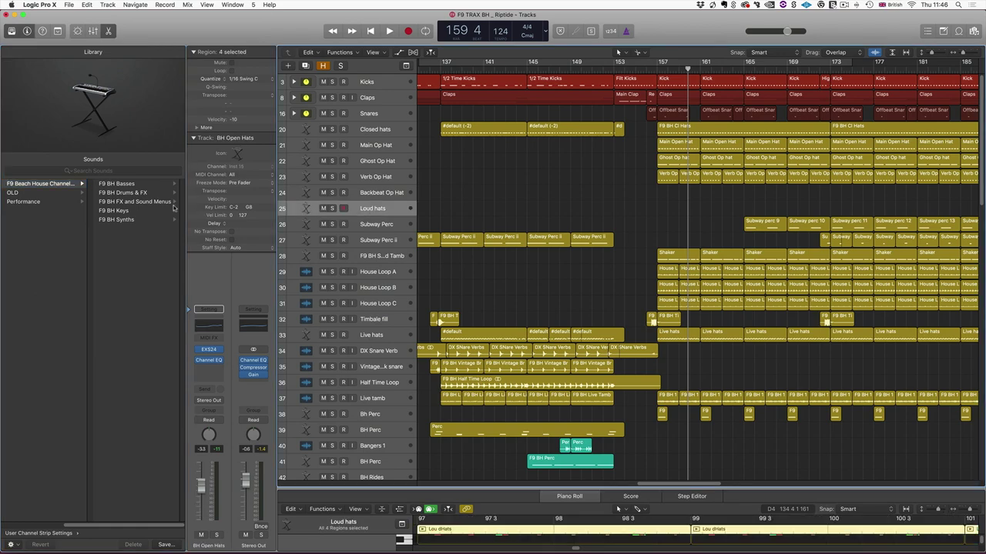
{"action": "left_click", "coordinate": [44, 186]}
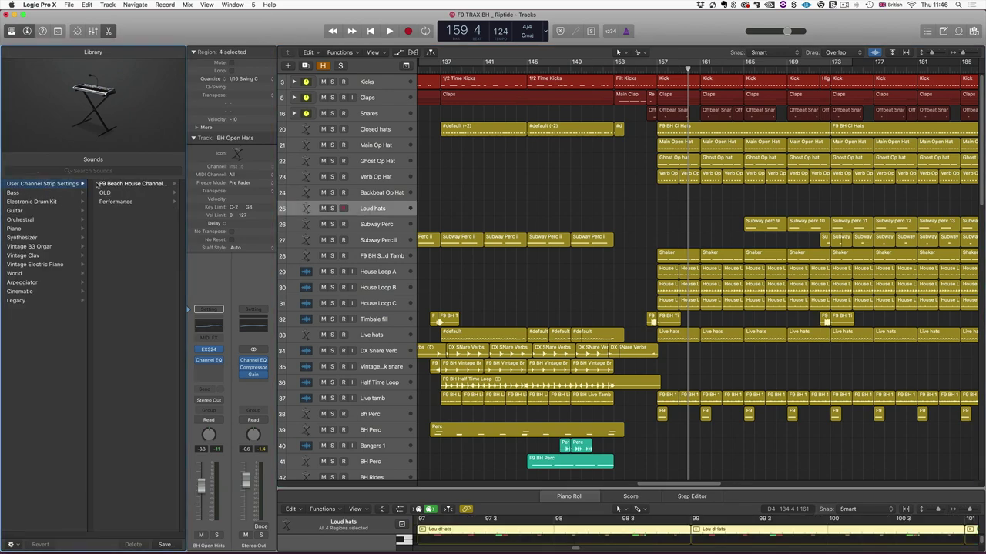
{"action": "left_click", "coordinate": [126, 186]}
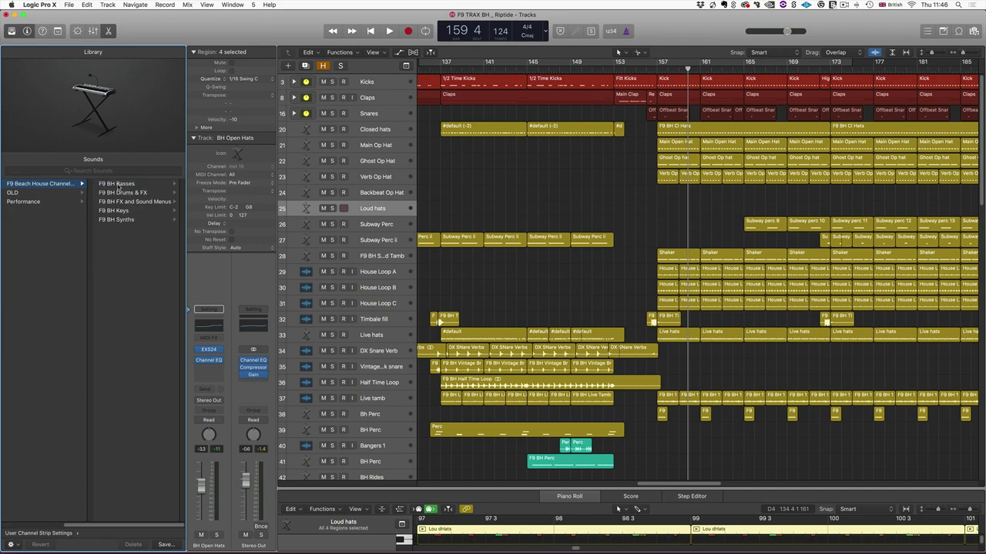
{"action": "left_click", "coordinate": [120, 193]}
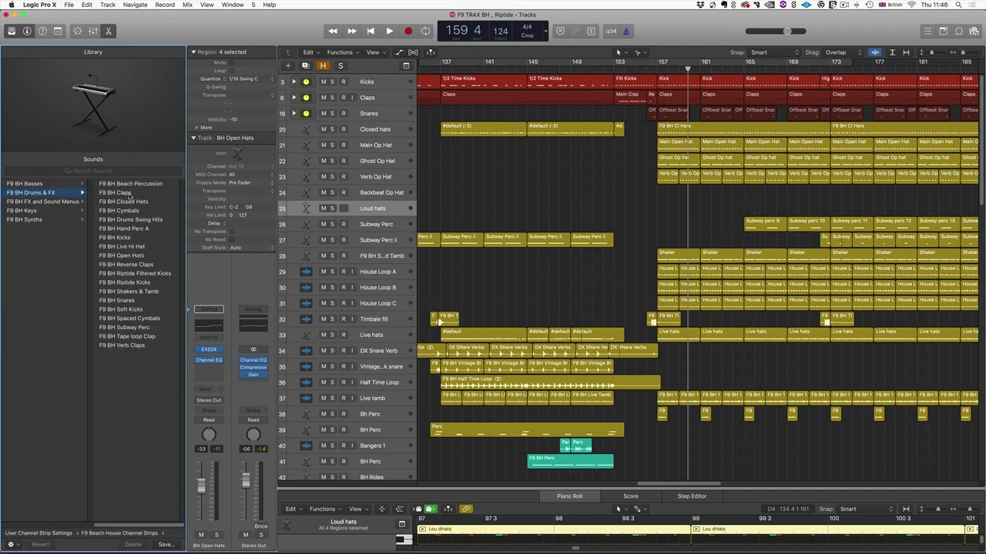
Step: Load the F9 BH Closed Hats channel strip setting on the Loud hats track and hide the Library
{"action": "left_click", "coordinate": [125, 203]}
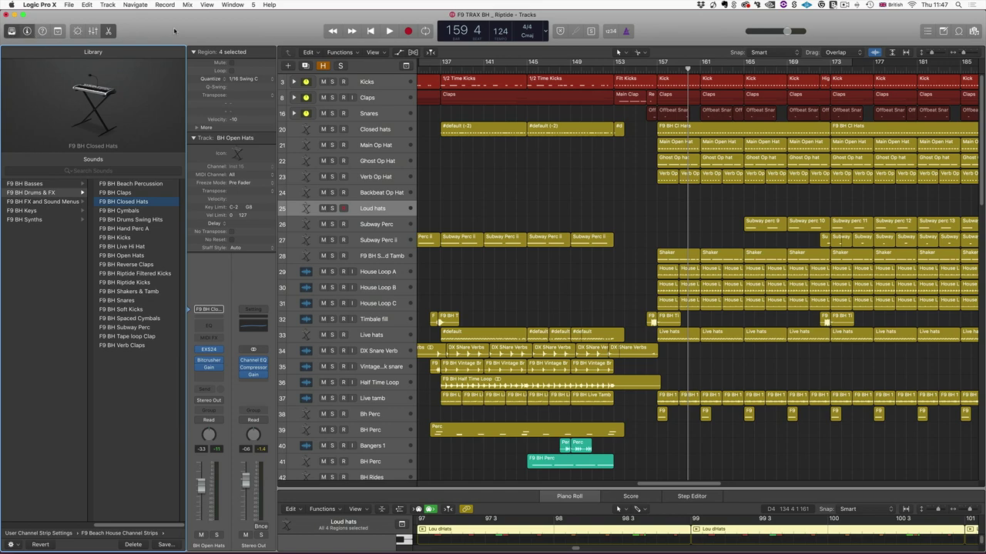
{"action": "left_click", "coordinate": [12, 31]}
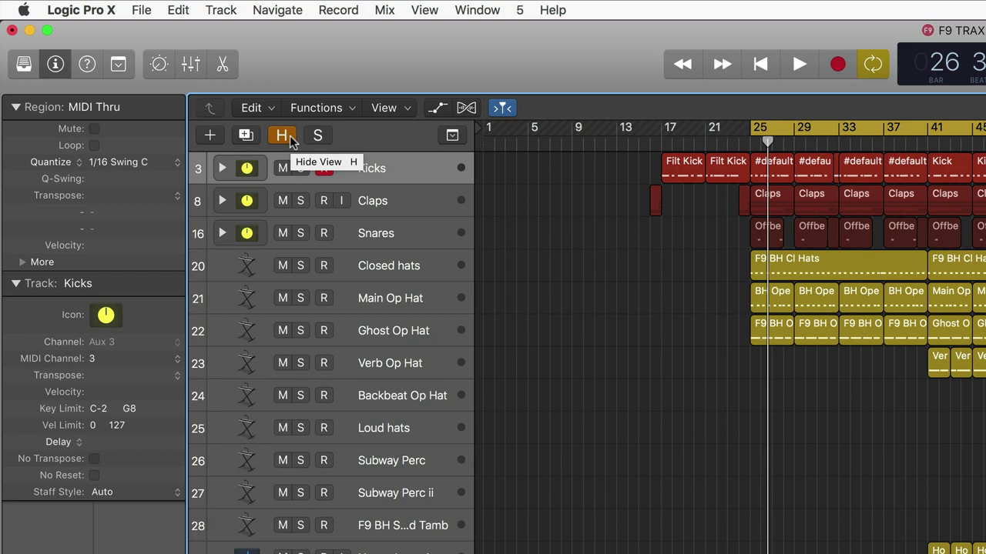
Step: Reveal the project's hidden tracks and select the 4/4 Side Chain track
{"action": "left_click", "coordinate": [290, 139]}
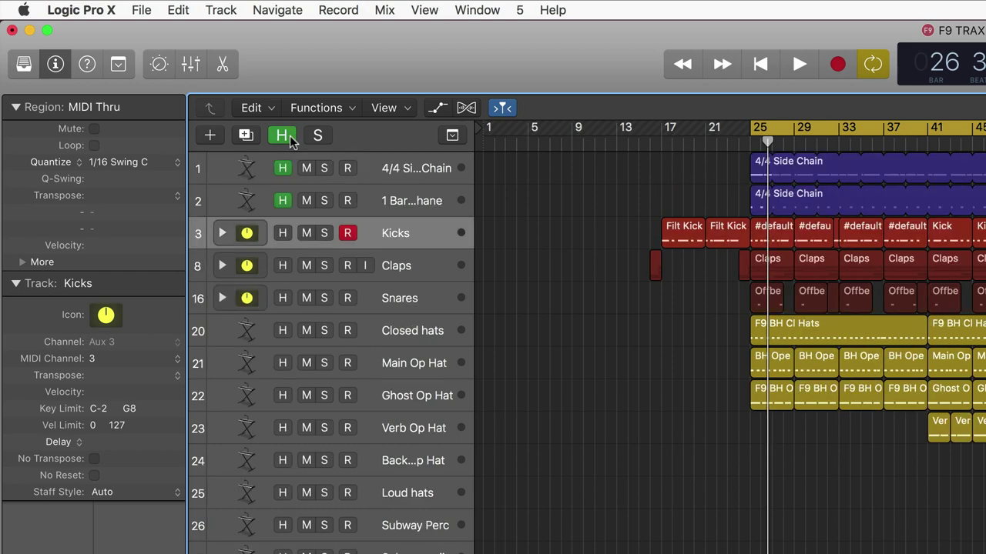
{"action": "left_click", "coordinate": [408, 168]}
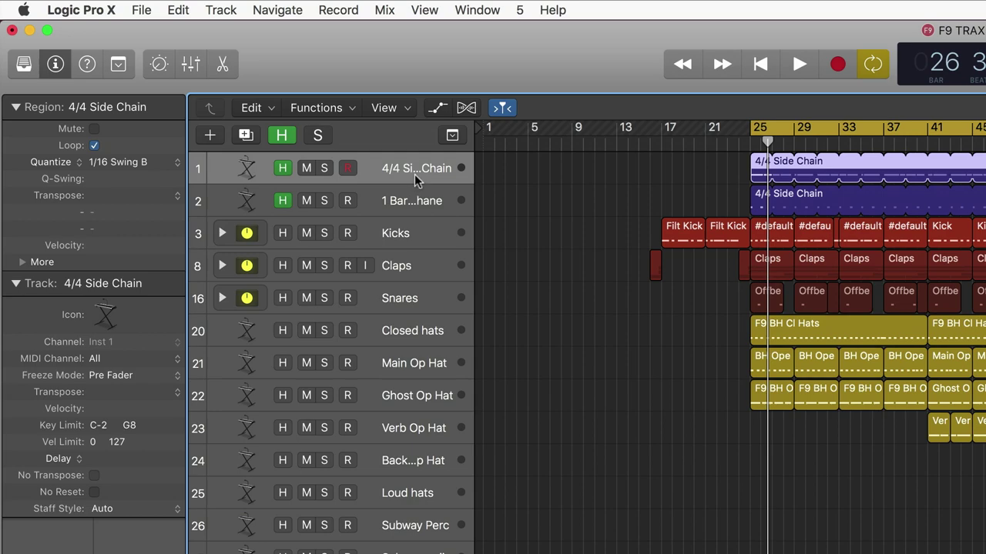
{"action": "left_click", "coordinate": [645, 165]}
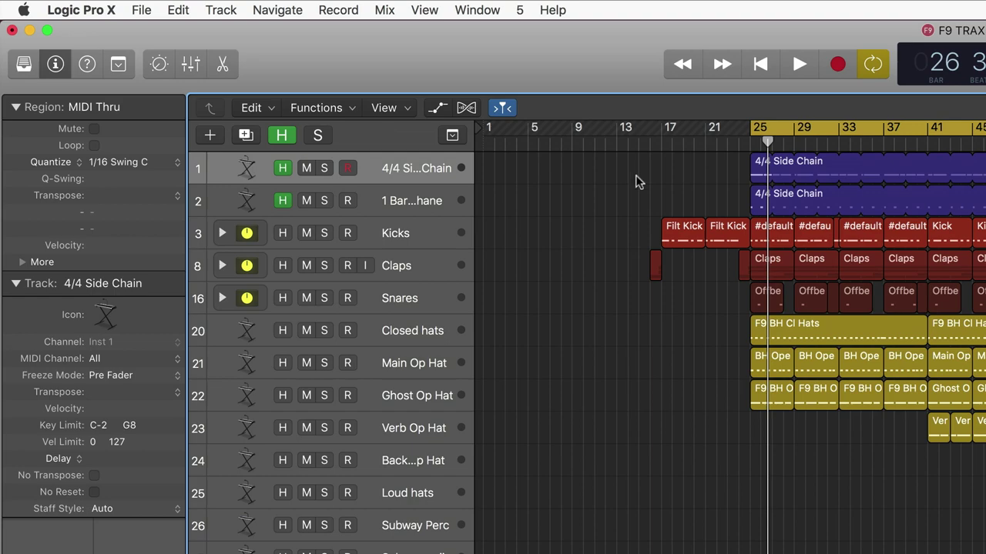
Step: Open the 4/4 Side Chain region at bar 25 in the Piano Roll and select its eight C3 notes
{"action": "key", "text": "super+Right"}
{"action": "key", "text": "super+Right"}
{"action": "key", "text": "super+Right"}
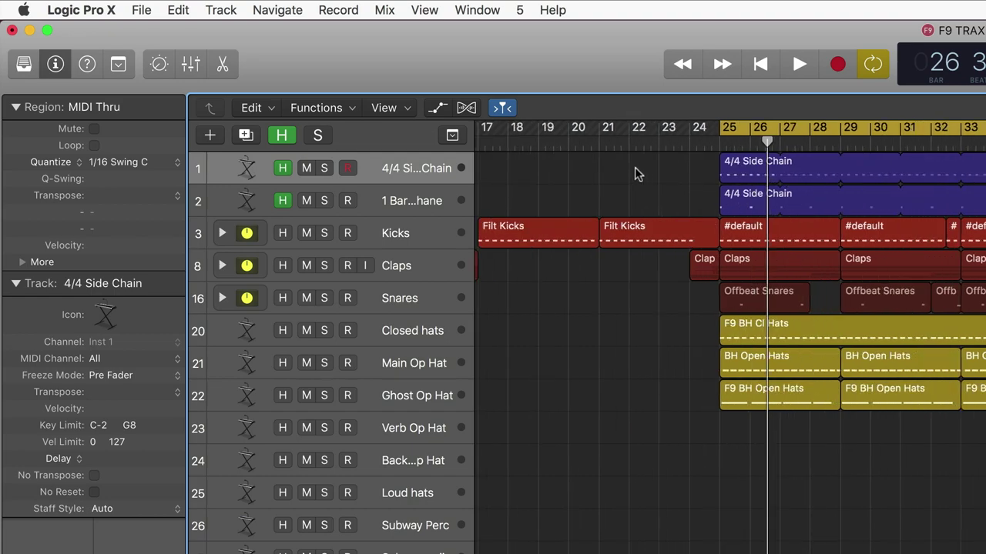
{"action": "double_click", "coordinate": [744, 167]}
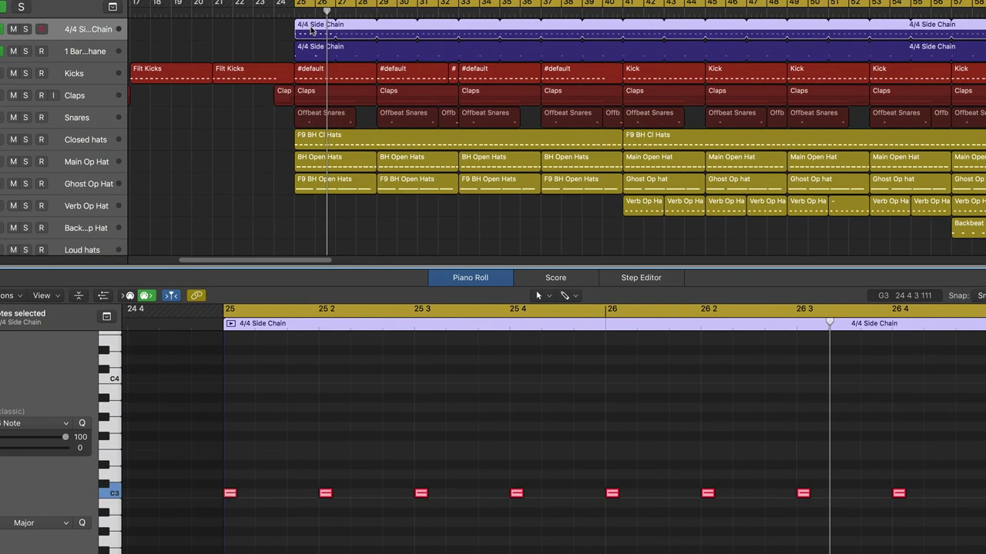
{"action": "left_click", "coordinate": [442, 411]}
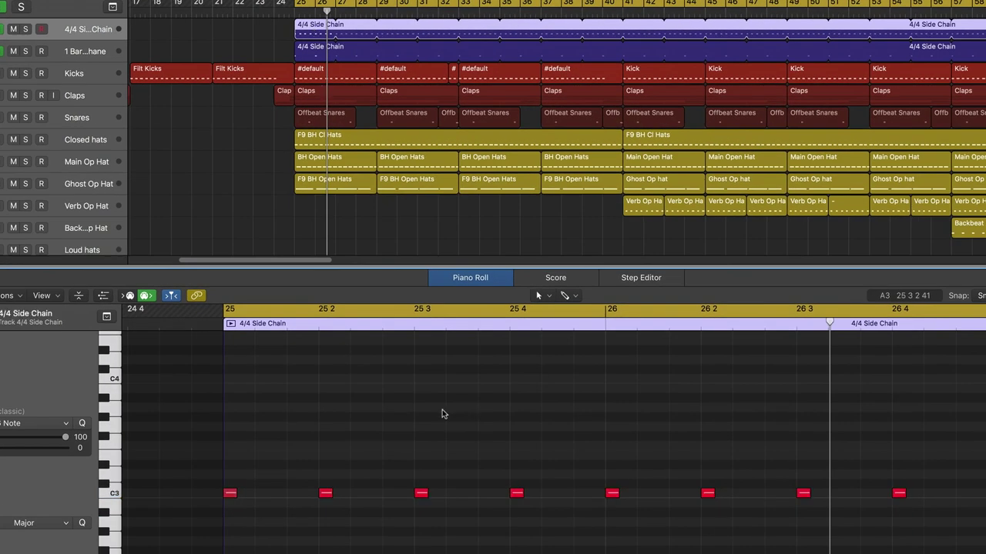
{"action": "left_click_drag", "start_coordinate": [159, 438], "coordinate": [984, 553]}
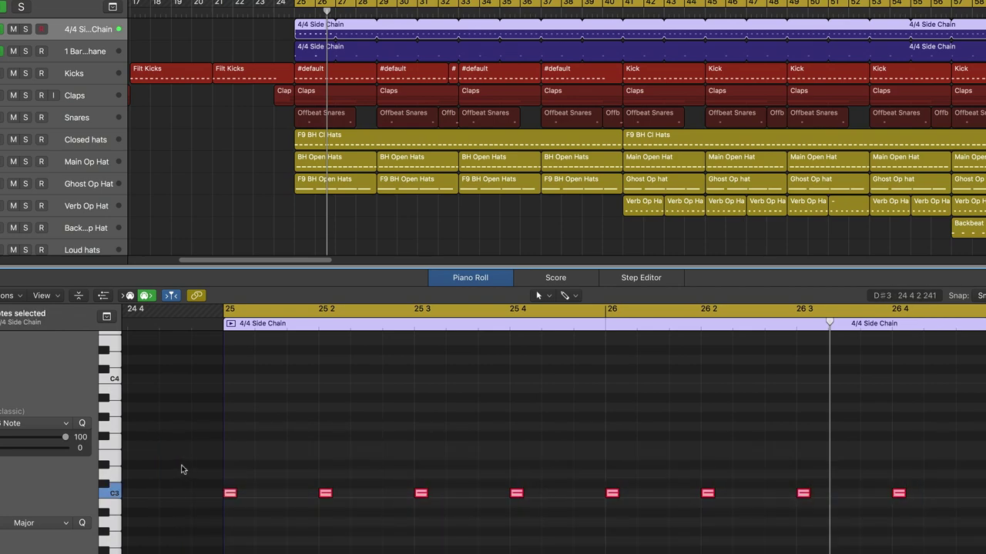
{"action": "left_click_drag", "start_coordinate": [183, 466], "coordinate": [953, 532]}
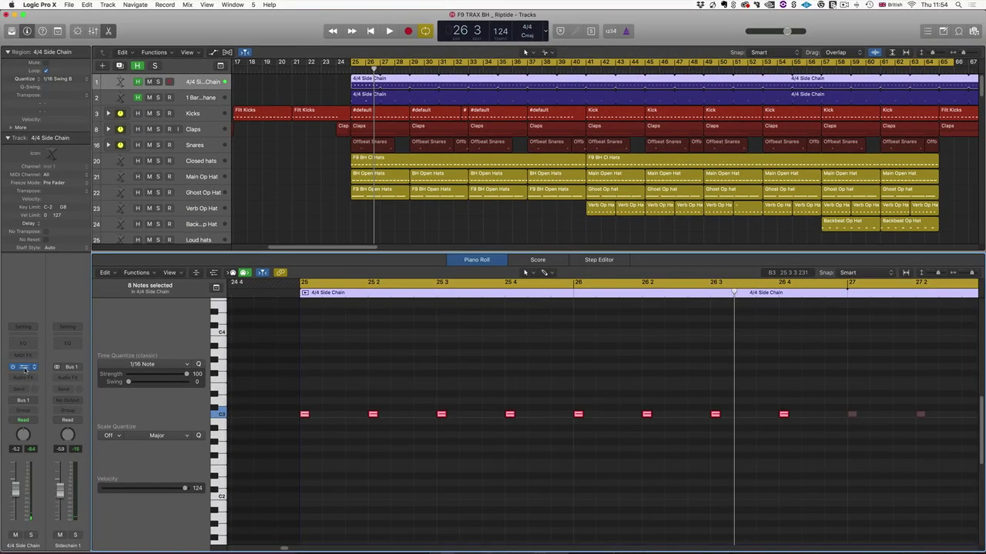
Step: Open the EXS24 instrument of the 4/4 Side Chain track and route the Sidechain 1 bus to Stereo Output
{"action": "left_click", "coordinate": [23, 368]}
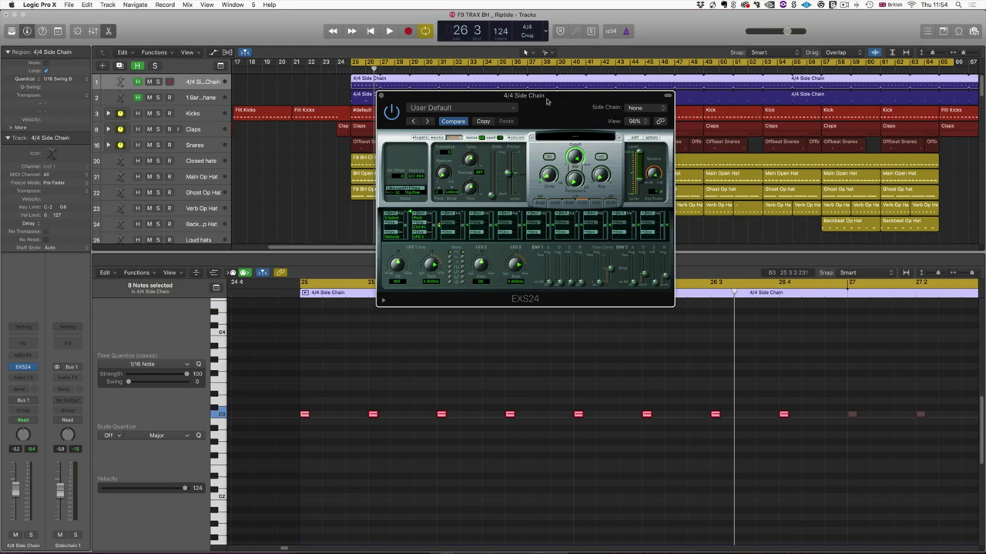
{"action": "left_click_drag", "start_coordinate": [546, 99], "coordinate": [560, 156]}
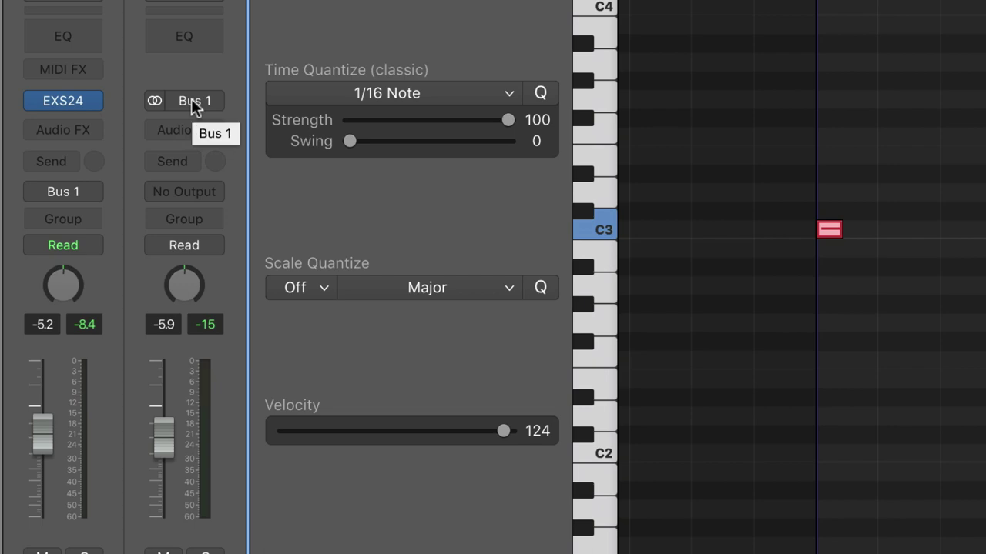
{"action": "left_click", "coordinate": [154, 197]}
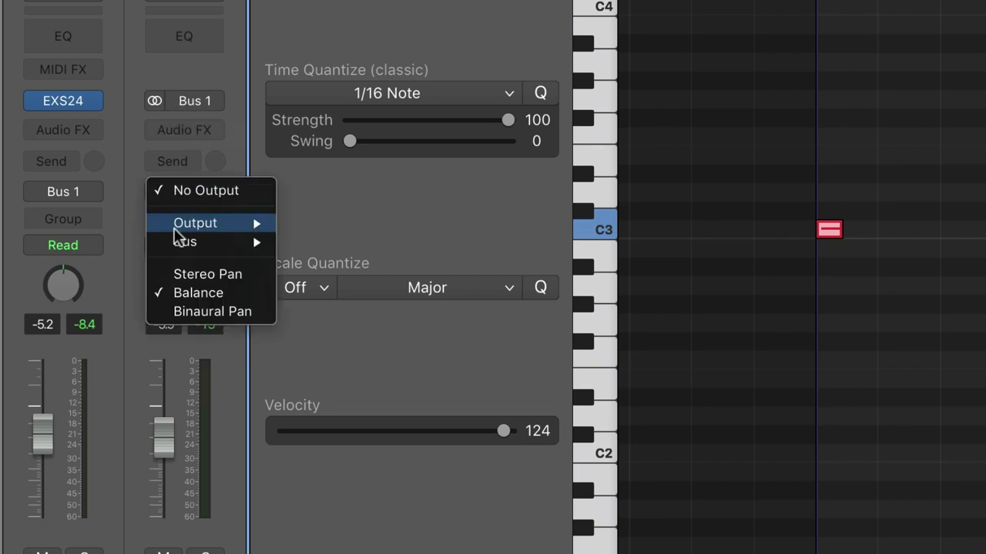
{"action": "mouse_move", "coordinate": [192, 223]}
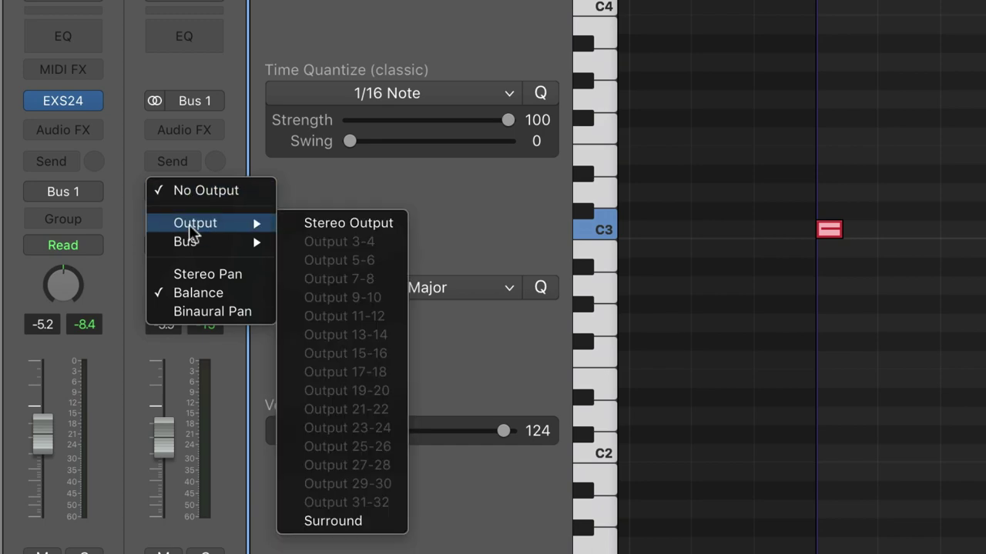
{"action": "left_click", "coordinate": [112, 187]}
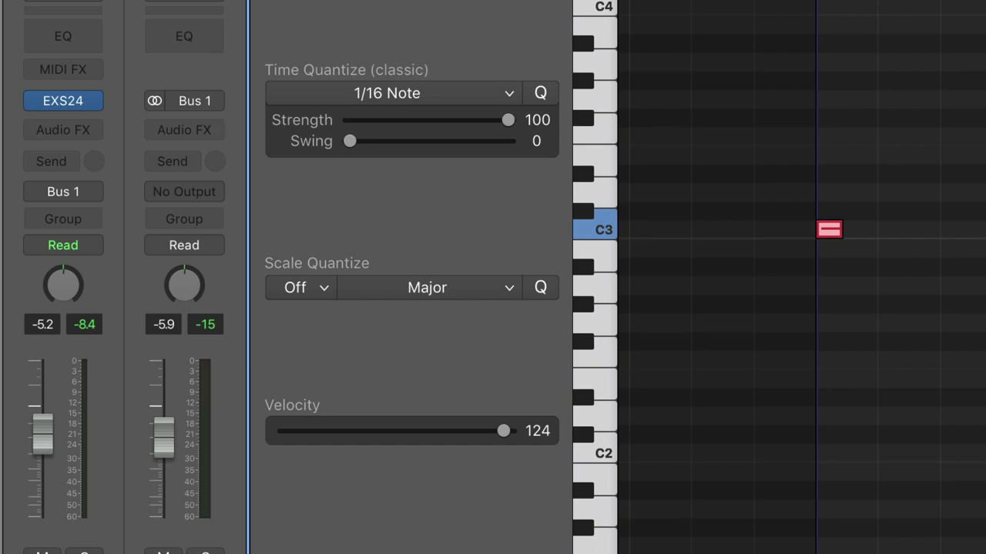
{"action": "left_click", "coordinate": [154, 192]}
{"action": "mouse_move", "coordinate": [167, 222]}
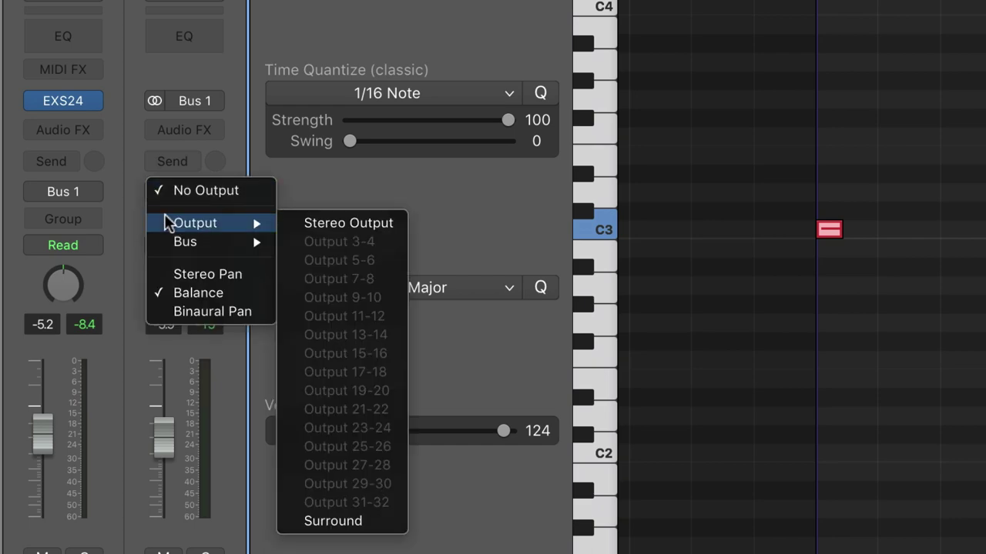
{"action": "left_click", "coordinate": [334, 223]}
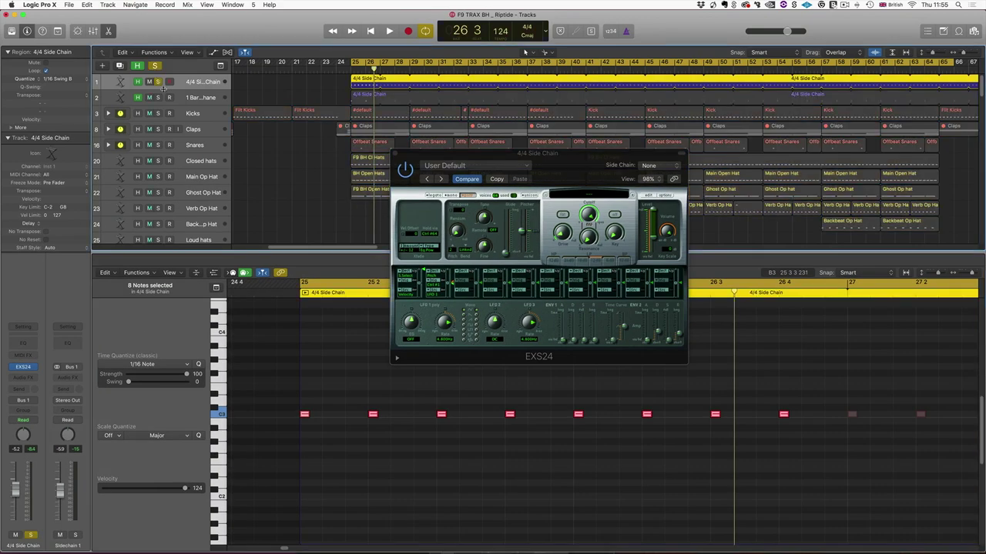
Step: Audition the soloed 4/4 Side Chain track and check the ENV 2 release in EXS24
{"action": "key", "text": "space"}
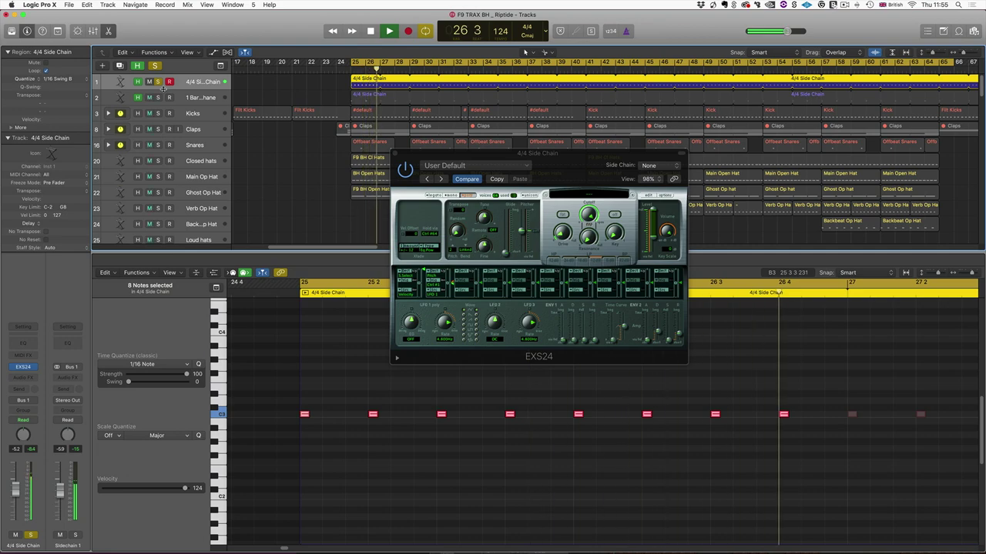
{"action": "key", "text": "space"}
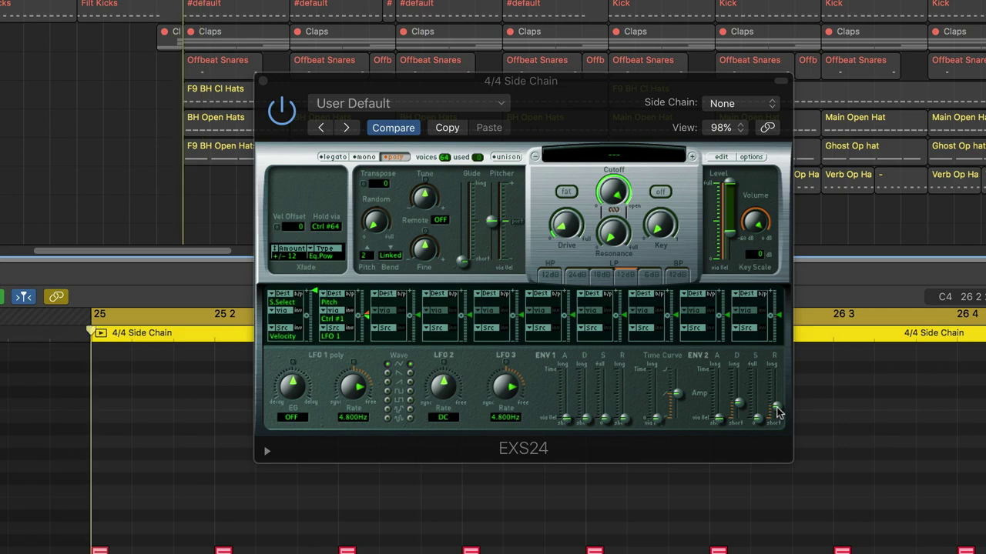
{"action": "mouse_move", "coordinate": [777, 413]}
{"action": "left_mouse_down"}
{"action": "mouse_move", "coordinate": [776, 389]}
{"action": "mouse_move", "coordinate": [776, 411]}
{"action": "left_mouse_up"}
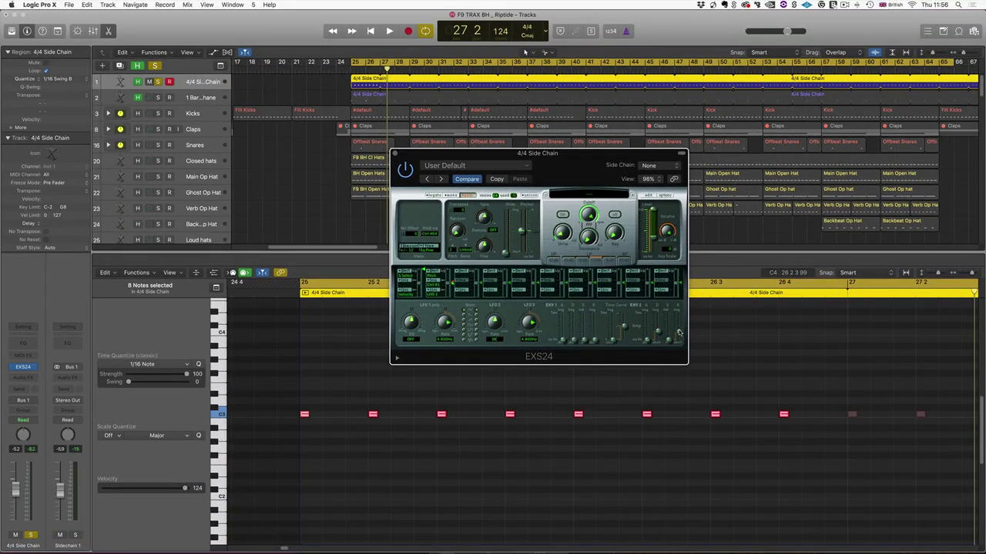
Step: Select the 1 Bar Side Chane track, close the EXS24 window and route the Sidechain 2 bus to Stereo Output
{"action": "left_click", "coordinate": [299, 91]}
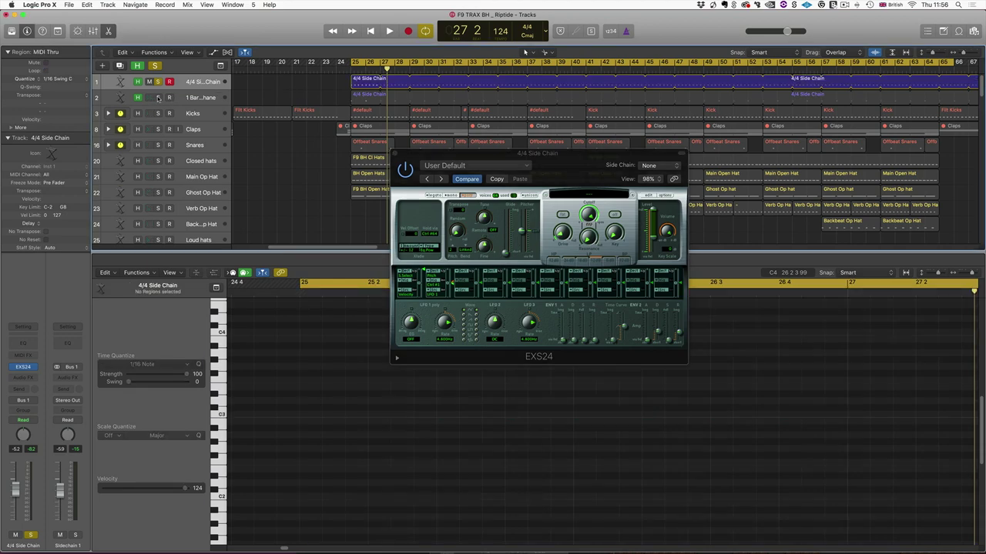
{"action": "left_click", "coordinate": [218, 97]}
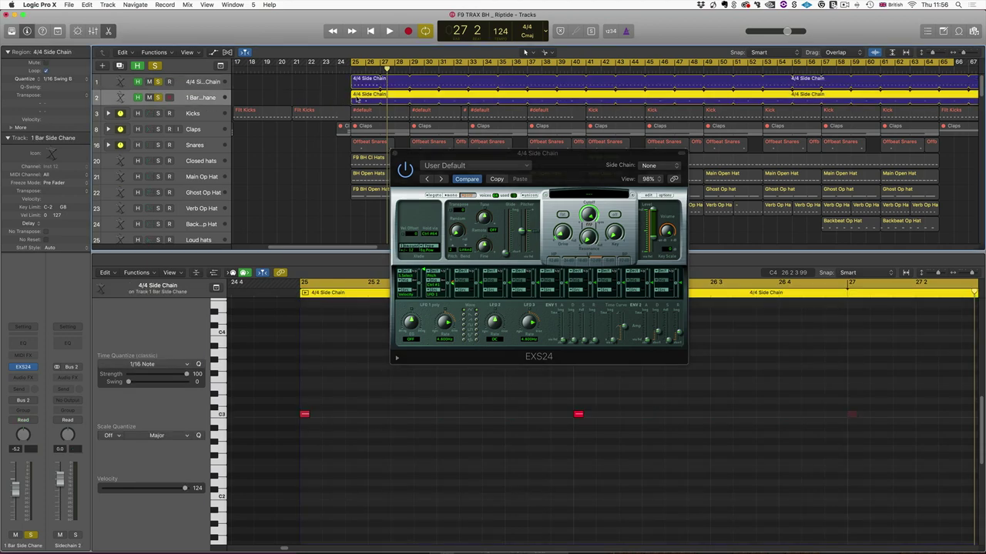
{"action": "left_click", "coordinate": [397, 153]}
{"action": "left_click", "coordinate": [60, 402]}
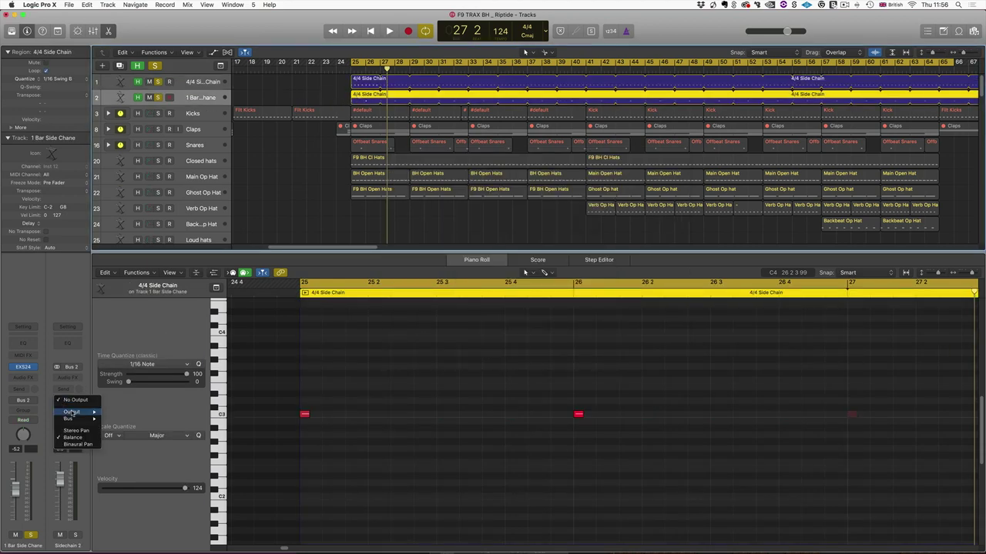
{"action": "left_click", "coordinate": [116, 416]}
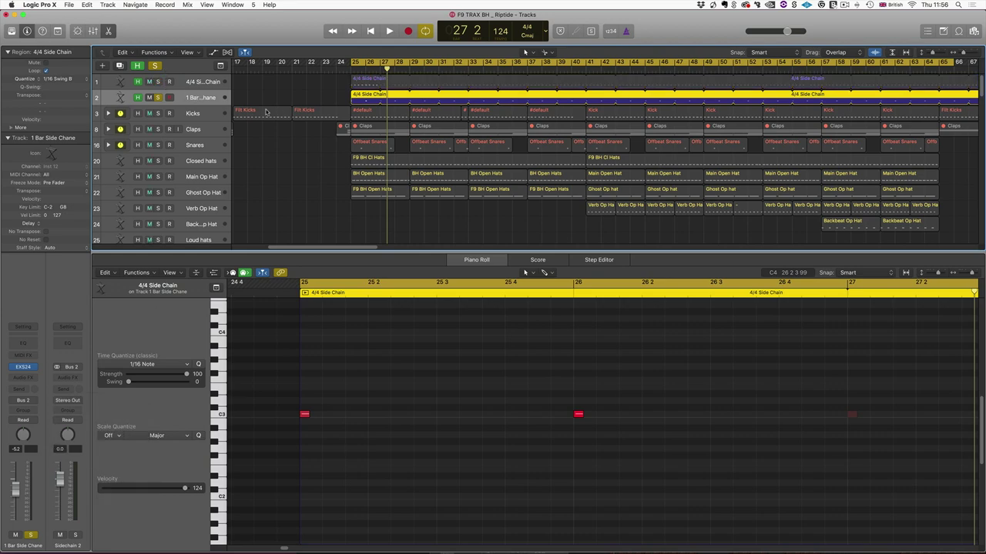
Step: Audition the 1 Bar Side Chane track in solo, stop playback and turn off its solo
{"action": "key", "text": "space"}
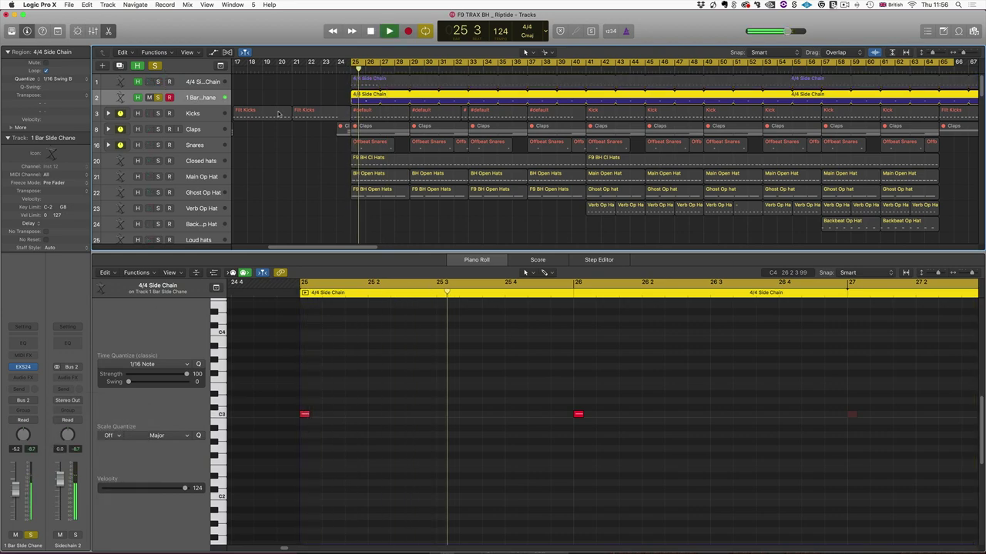
{"action": "key", "text": "space"}
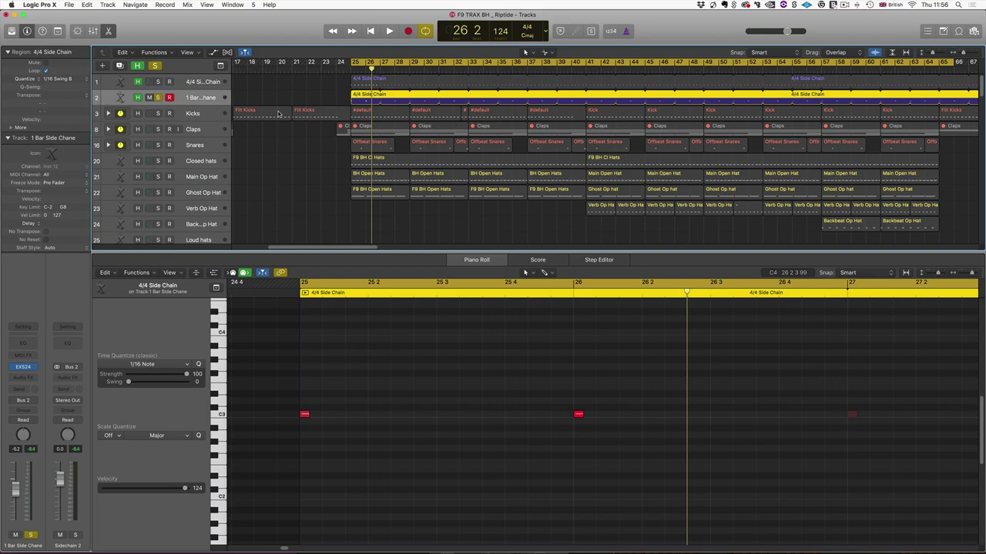
{"action": "left_click", "coordinate": [158, 98]}
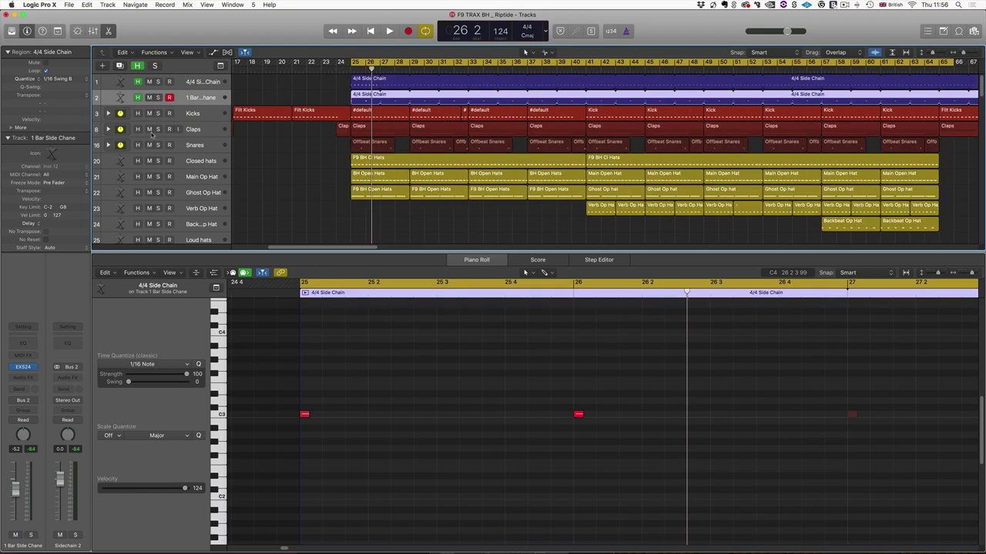
Step: Set the outputs of the Sidechain 2 and Sidechain 1 buses to No Output and hide the side chain tracks again
{"action": "left_click", "coordinate": [62, 400]}
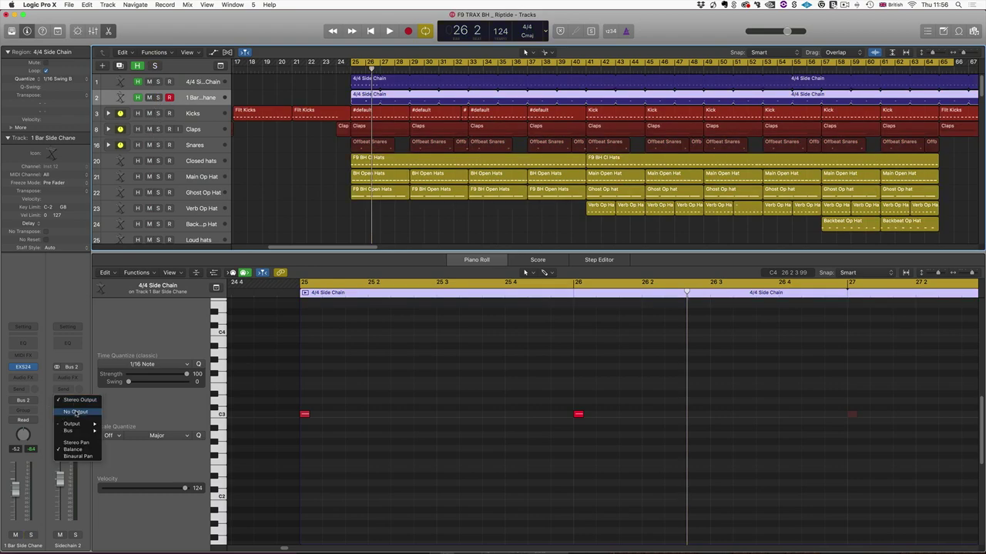
{"action": "left_click", "coordinate": [77, 413]}
{"action": "left_click", "coordinate": [198, 81]}
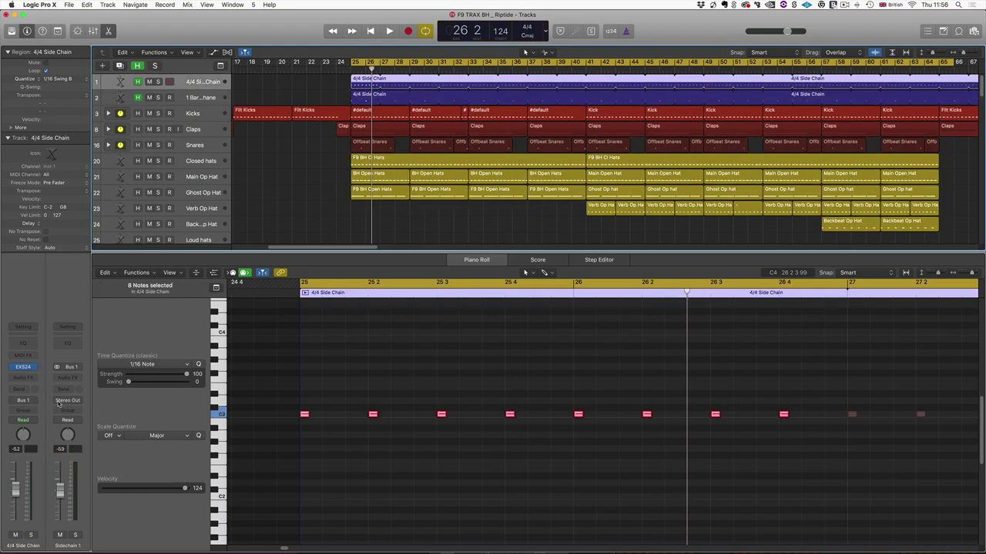
{"action": "left_click", "coordinate": [59, 403]}
{"action": "left_click", "coordinate": [77, 414]}
{"action": "left_click", "coordinate": [137, 65]}
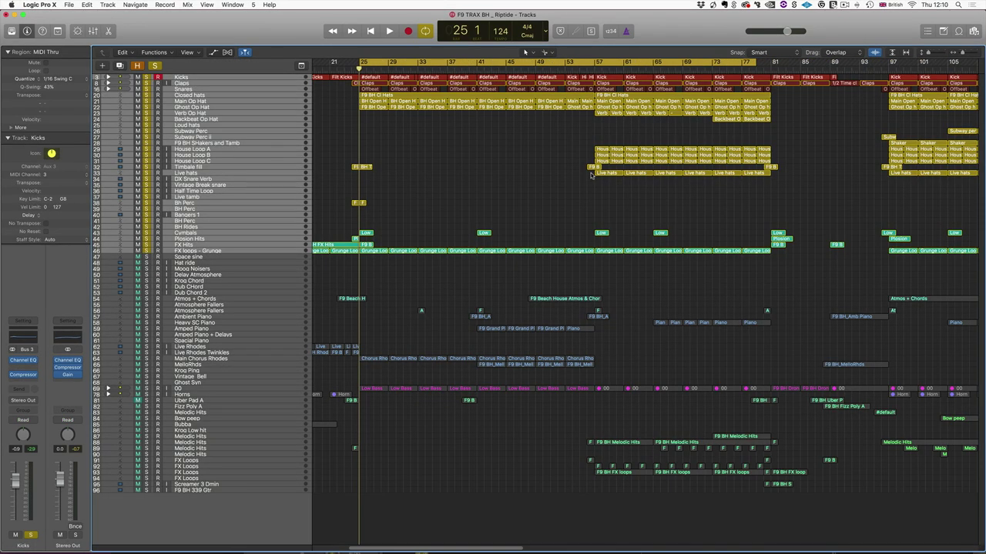
Step: Audition the soloed drum and FX tracks from bar 25, and again from about bar 56
{"action": "key", "text": "space"}
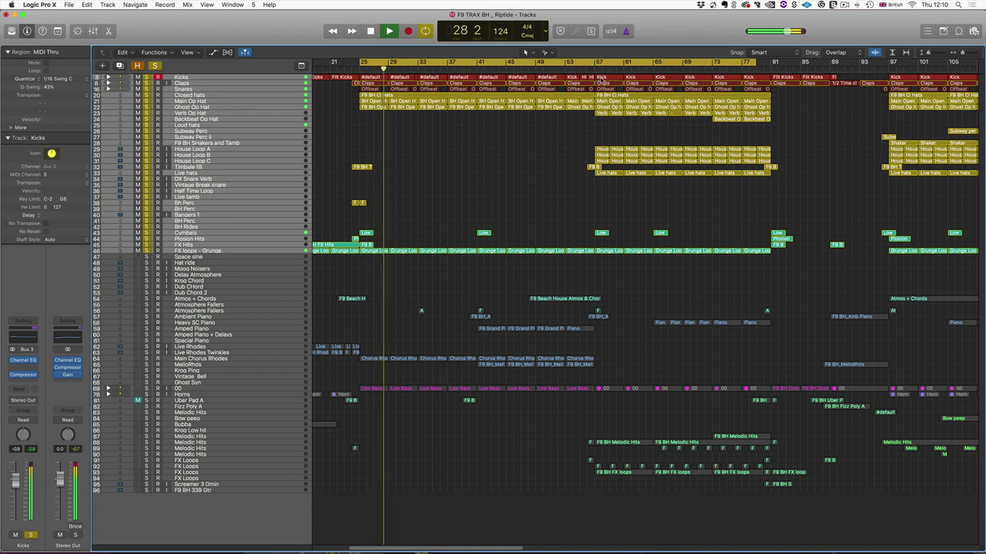
{"action": "key", "text": "space"}
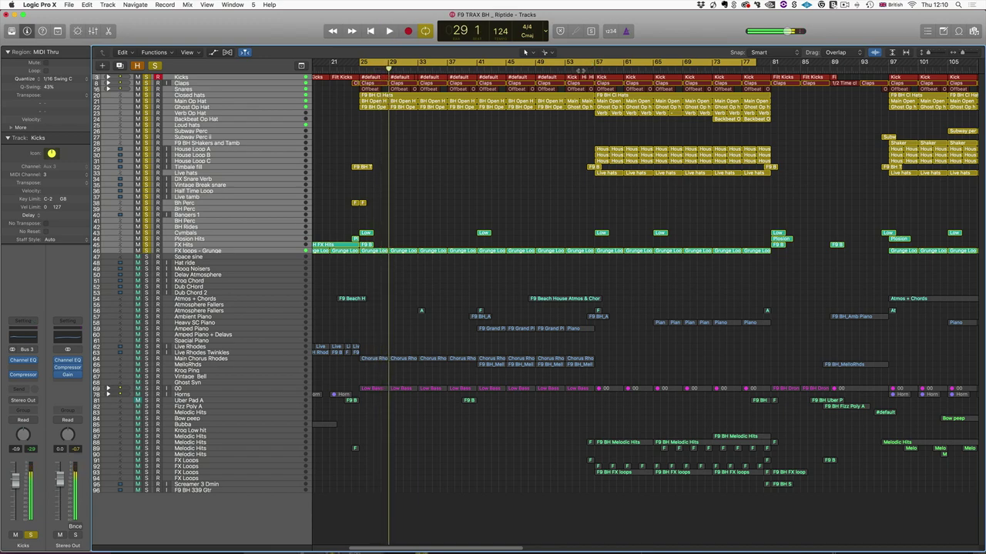
{"action": "left_click", "coordinate": [587, 69]}
{"action": "key", "text": "space"}
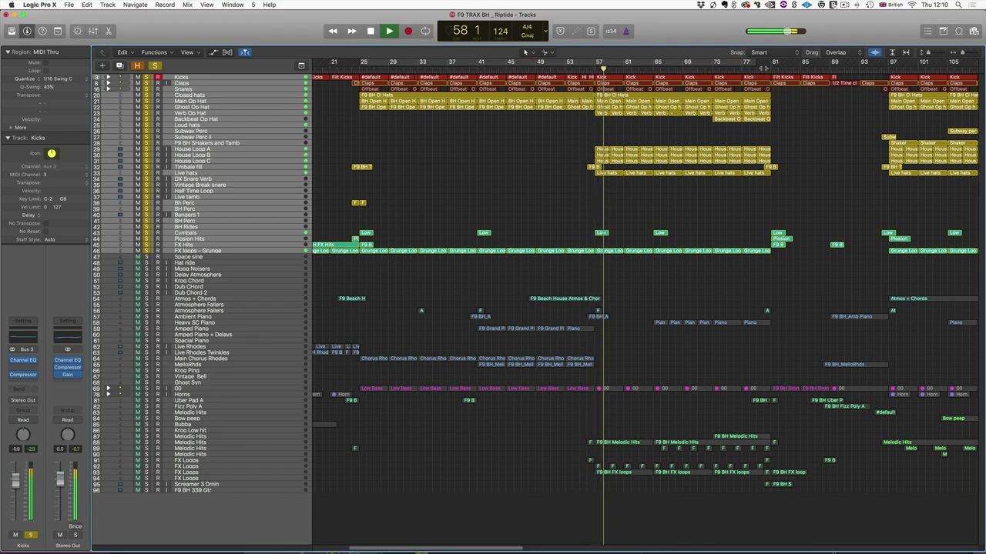
Step: Expand the Kicks track stack to show its individual kick tracks
{"action": "scroll", "coordinate": [784, 130], "scroll_direction": "right", "scroll_amount": 3}
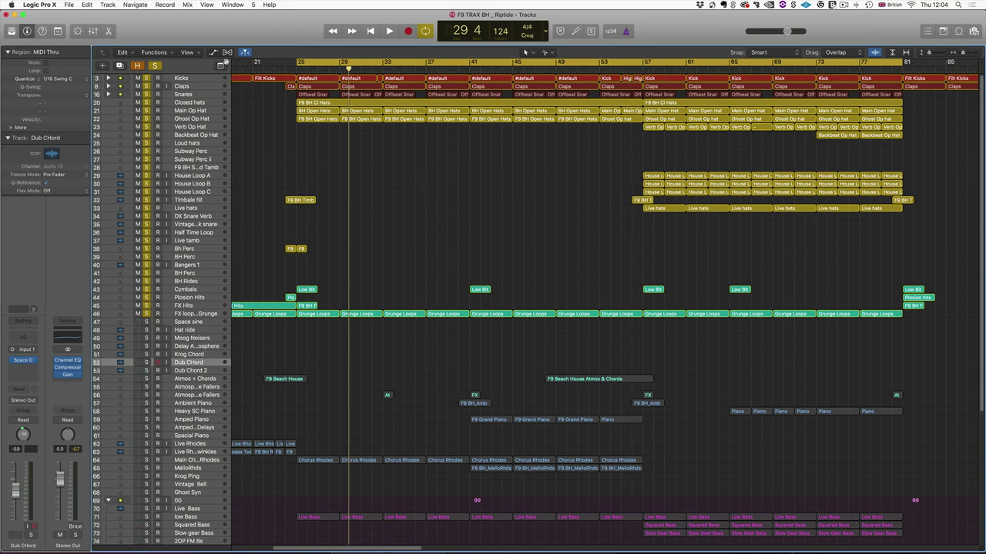
{"action": "left_click", "coordinate": [107, 79]}
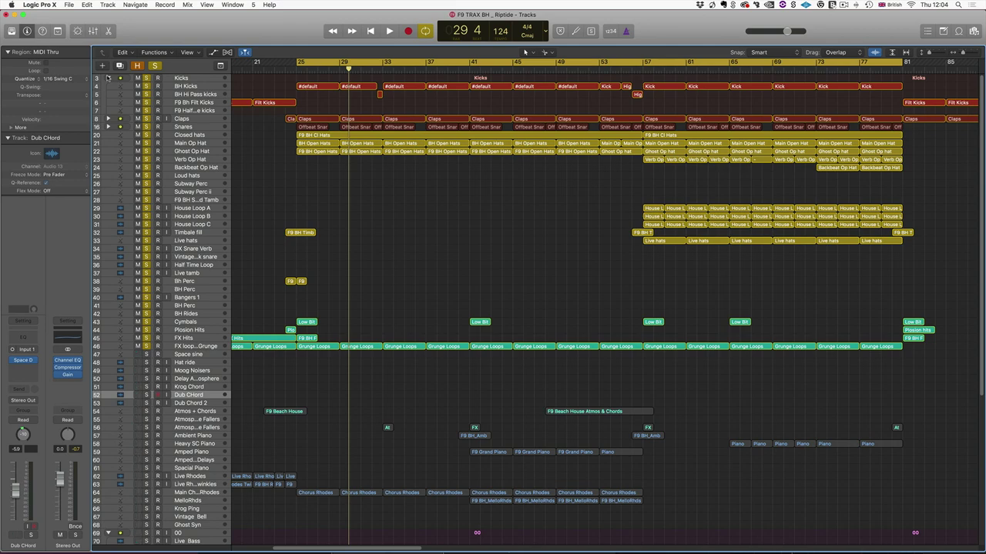
Step: Select the BH Kicks track, set the cycle to bars 25 to 29 and audition its first region in solo
{"action": "left_click", "coordinate": [194, 87]}
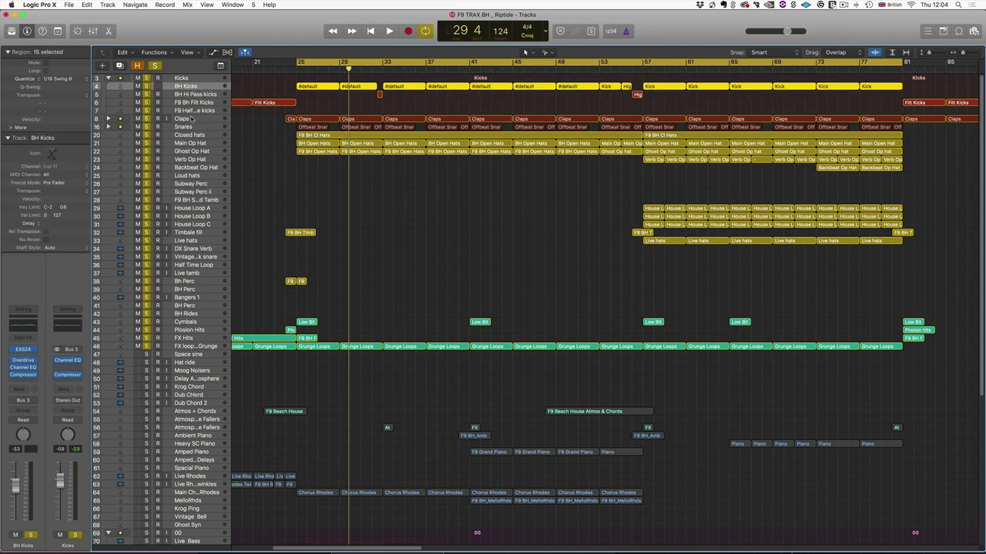
{"action": "left_click", "coordinate": [274, 93]}
{"action": "left_click_drag", "start_coordinate": [256, 85], "coordinate": [339, 65]}
{"action": "left_click", "coordinate": [320, 104]}
{"action": "left_click", "coordinate": [319, 88]}
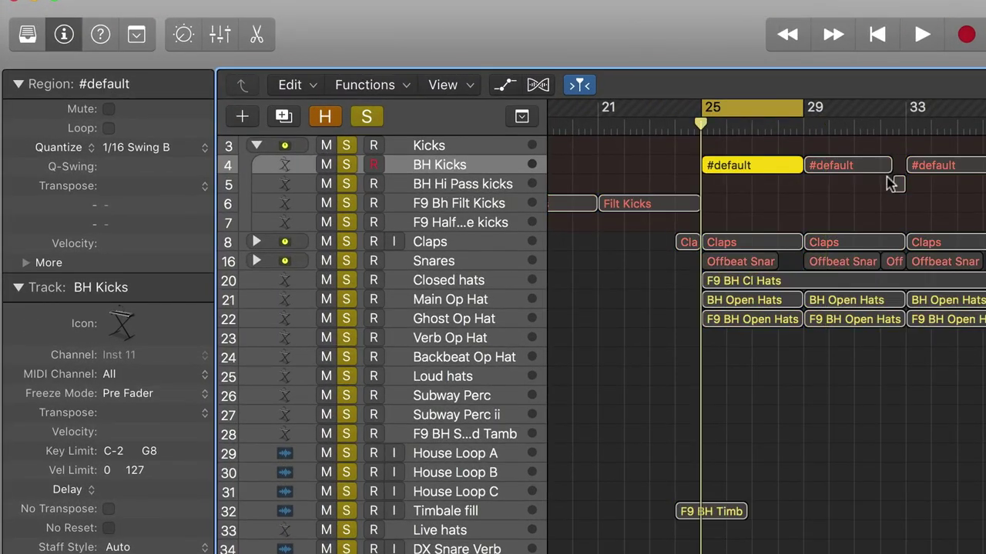
{"action": "key", "text": "space"}
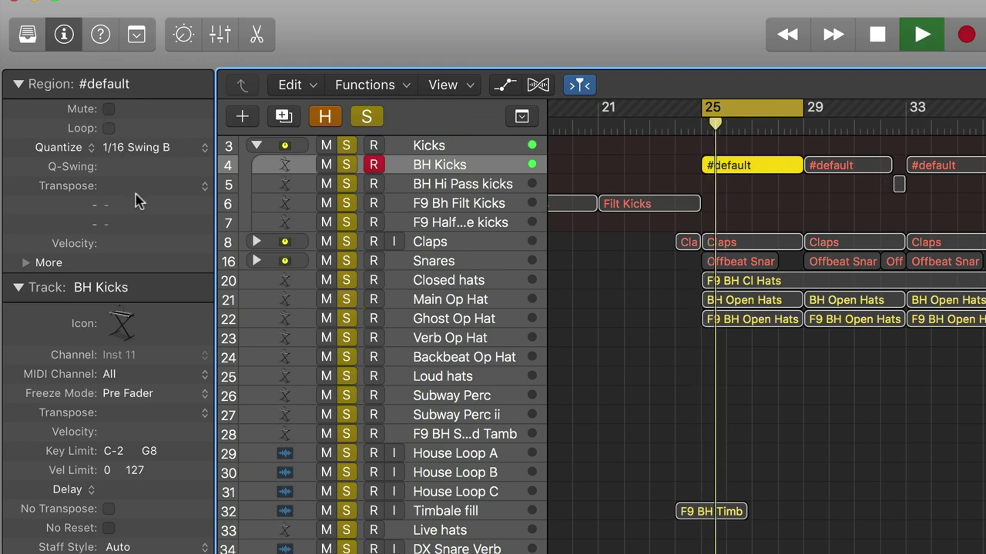
Step: Try transposing the first BH Kicks region by +1, +2 and +3 during playback, and reset its transposition
{"action": "key", "text": "space"}
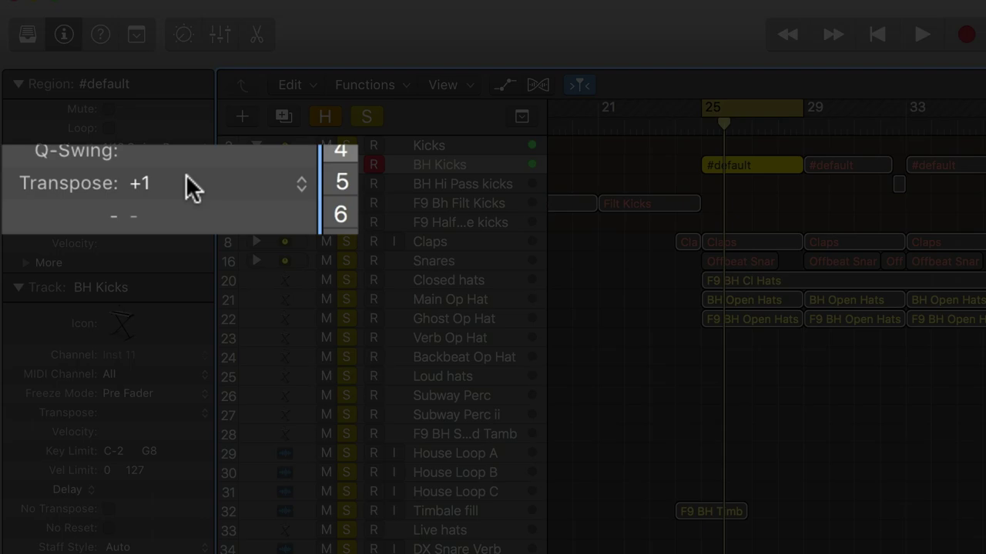
{"action": "key", "text": "space"}
{"action": "left_click_drag", "start_coordinate": [184, 172], "coordinate": [191, 167]}
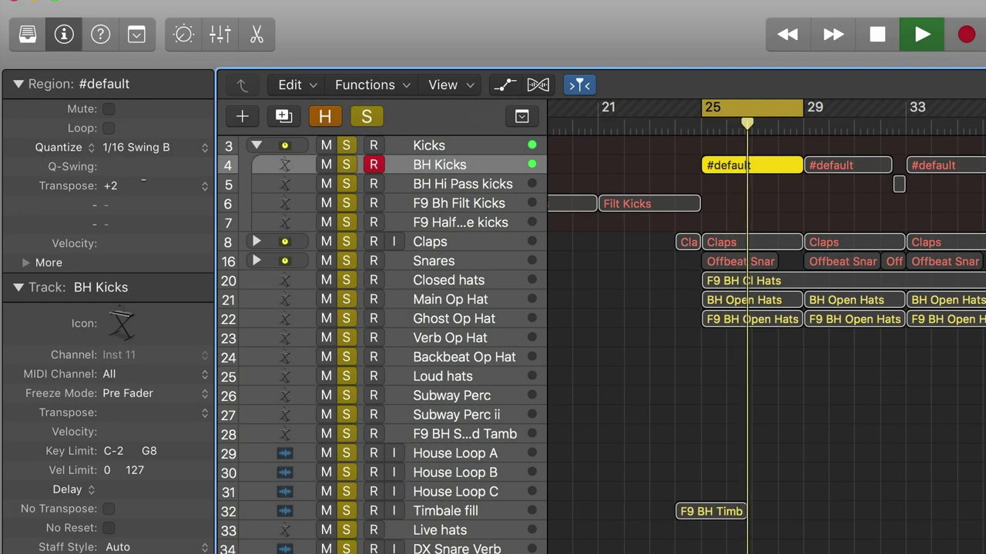
{"action": "left_click_drag", "start_coordinate": [138, 186], "coordinate": [139, 183]}
{"action": "key", "text": "space"}
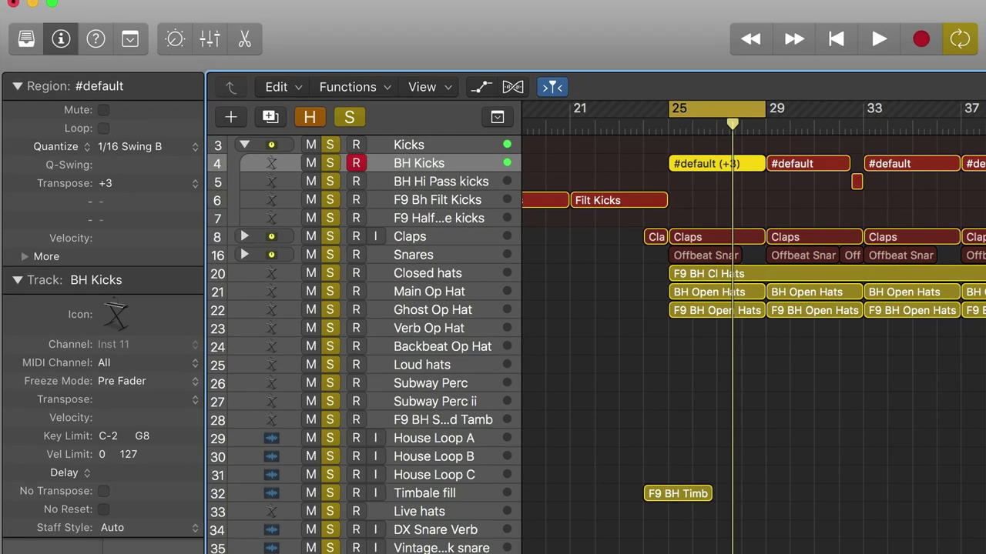
{"action": "key", "text": "space"}
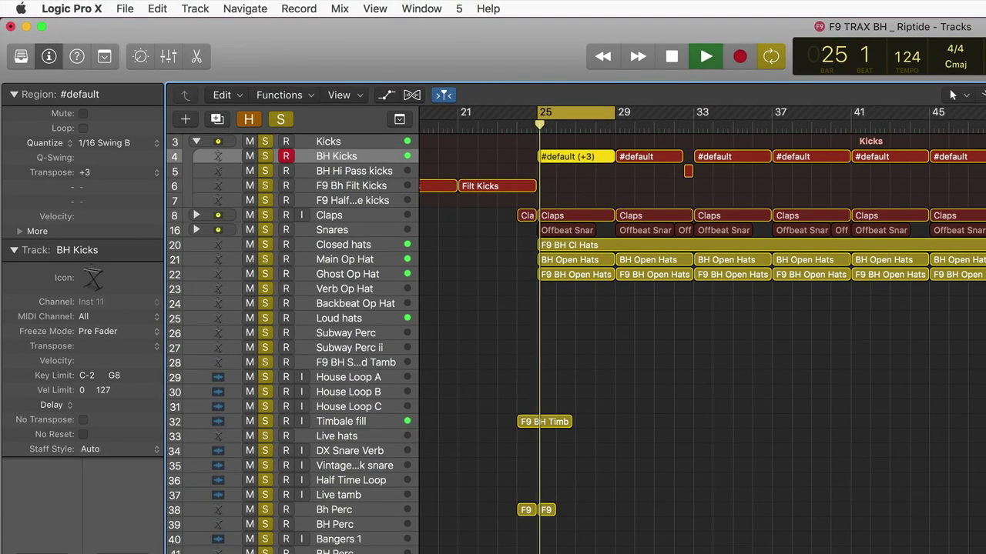
{"action": "left_click_drag", "start_coordinate": [102, 176], "coordinate": [100, 200]}
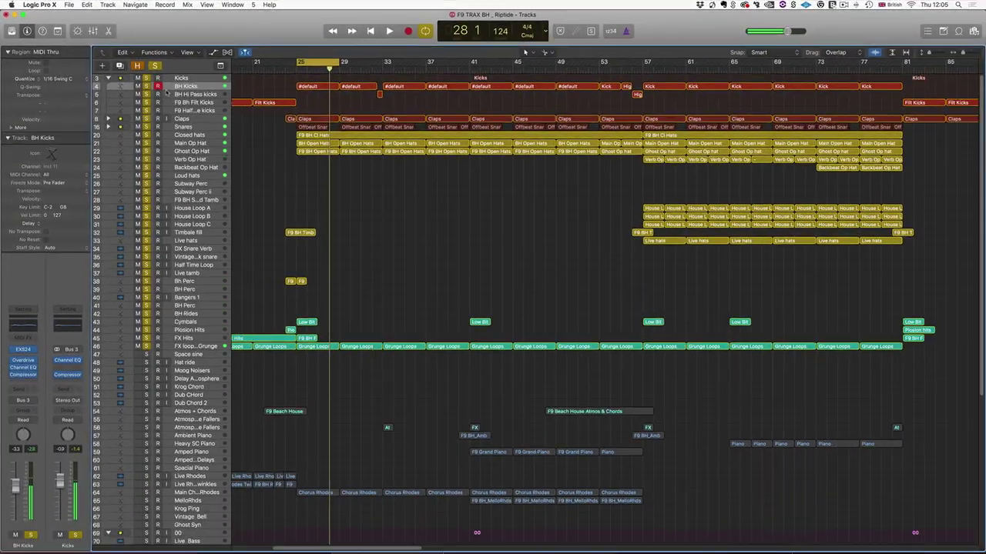
Step: Expand the Claps track stack and select the BH Clap track to show its channel strip
{"action": "left_click", "coordinate": [180, 87]}
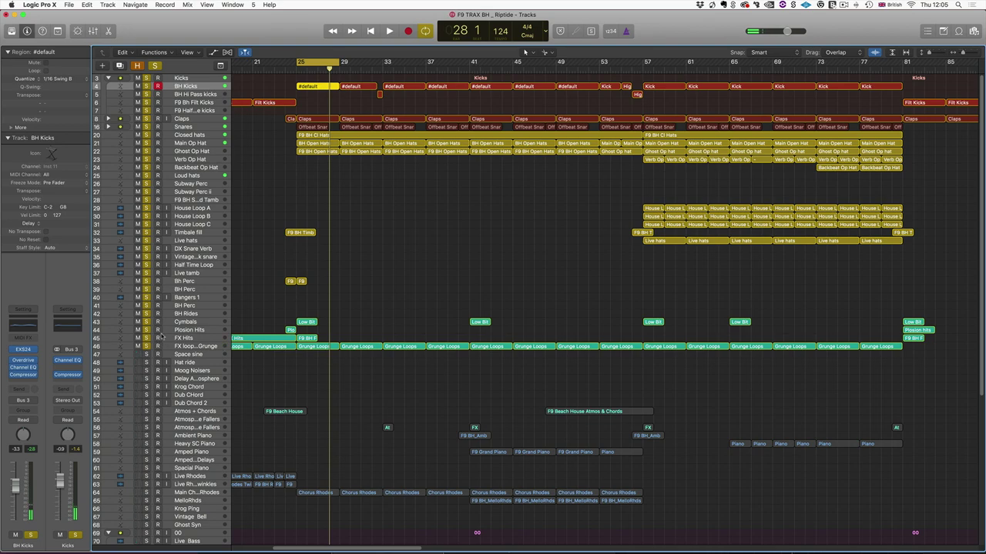
{"action": "left_click", "coordinate": [441, 297]}
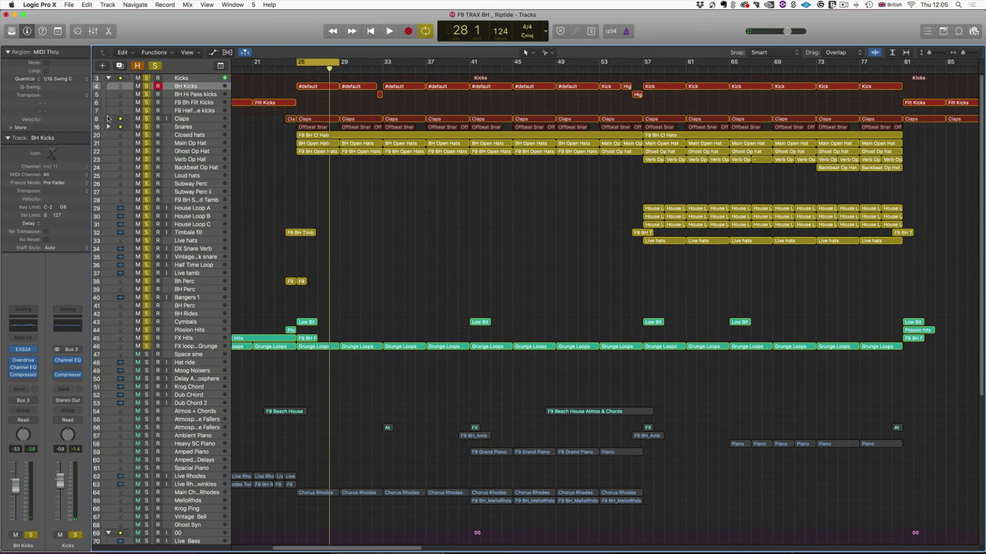
{"action": "left_click", "coordinate": [109, 120]}
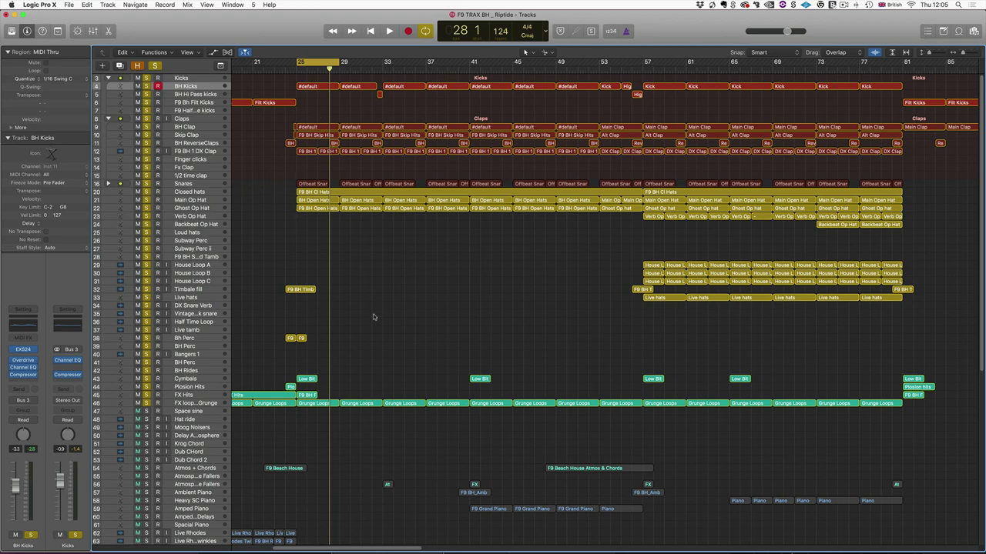
{"action": "left_click", "coordinate": [193, 128]}
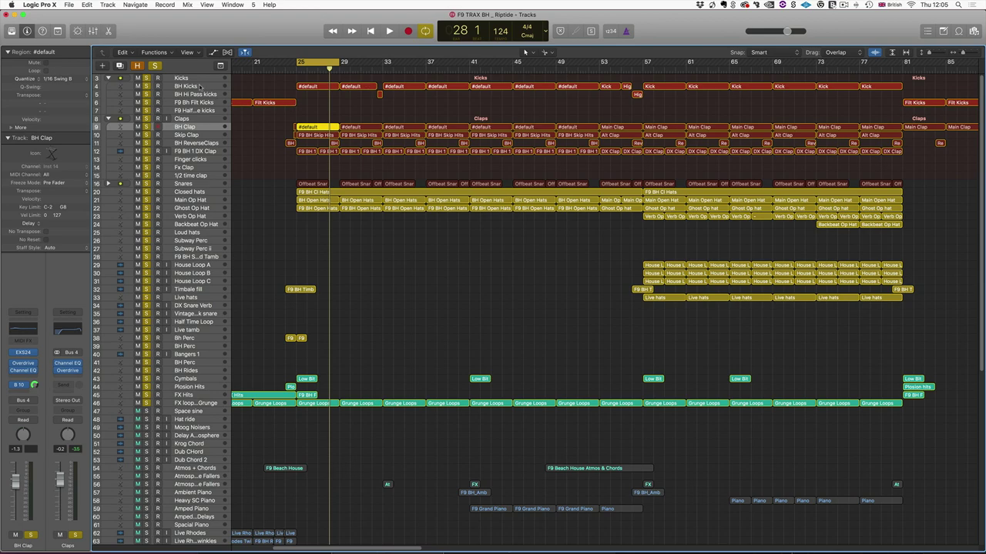
Step: Audition the first F9 BH 1 DX Clap region in solo from bar 25 twice and stop playback
{"action": "key", "text": "super+Right"}
{"action": "key", "text": "super+Right"}
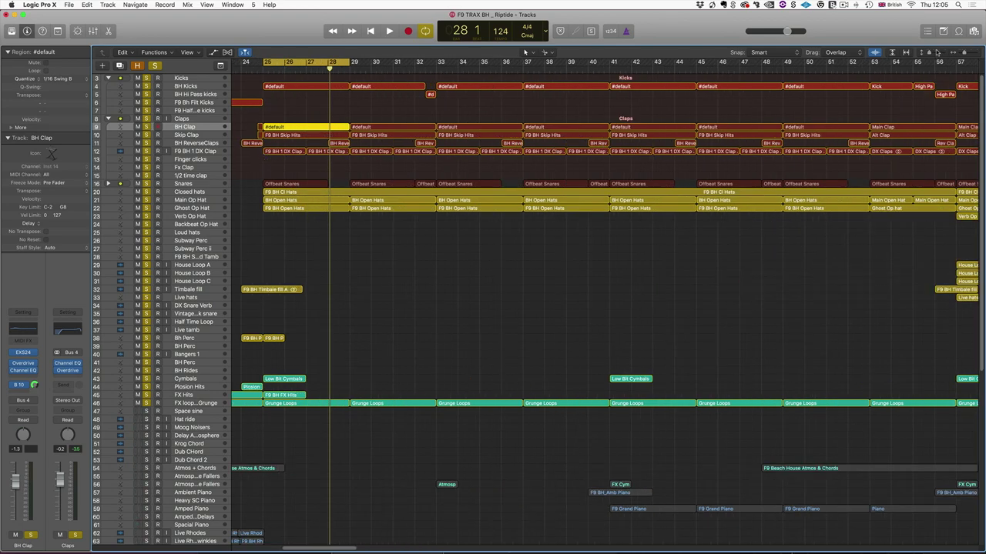
{"action": "key", "text": "super+Down"}
{"action": "key", "text": "super+Down"}
{"action": "key", "text": "super+Down"}
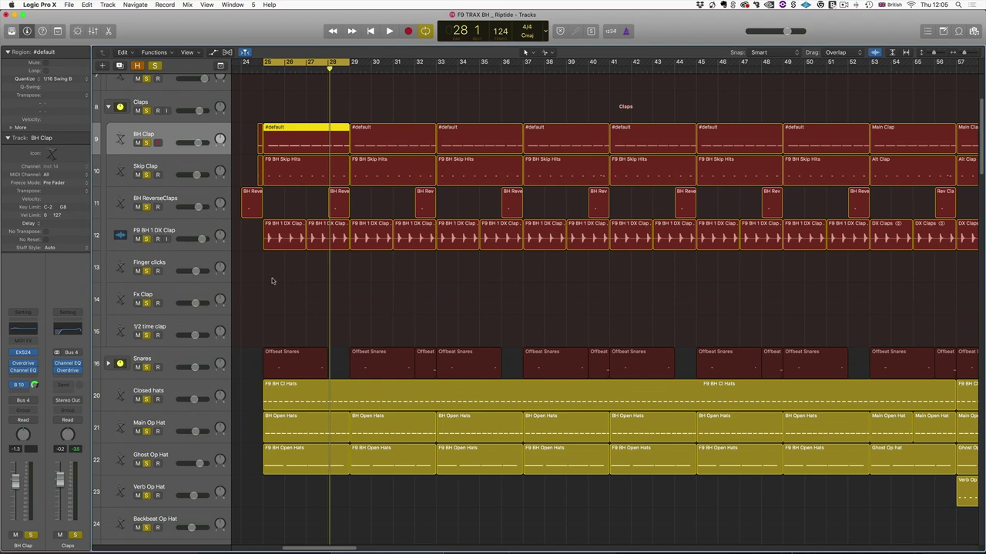
{"action": "left_click", "coordinate": [271, 235]}
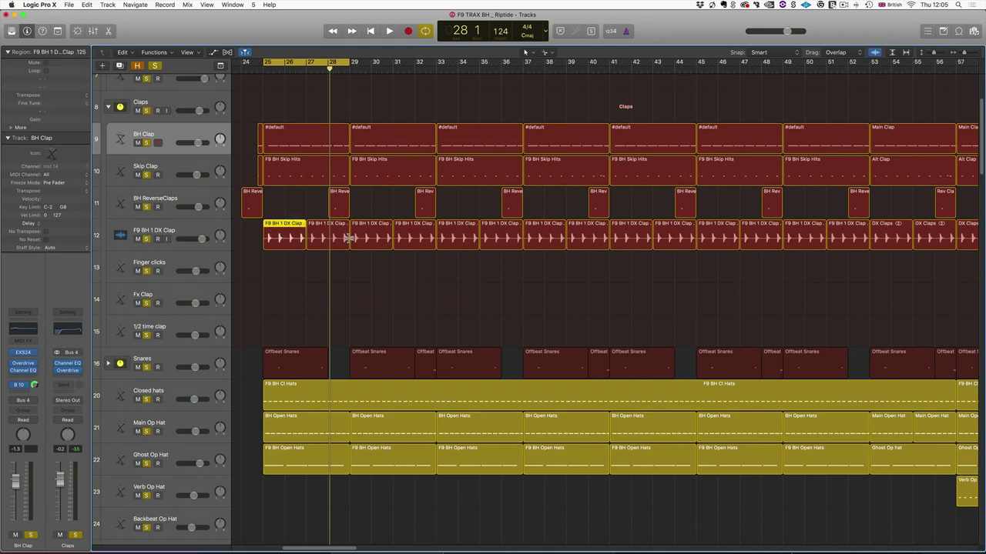
{"action": "key", "text": "ctrl+s"}
{"action": "key", "text": "space"}
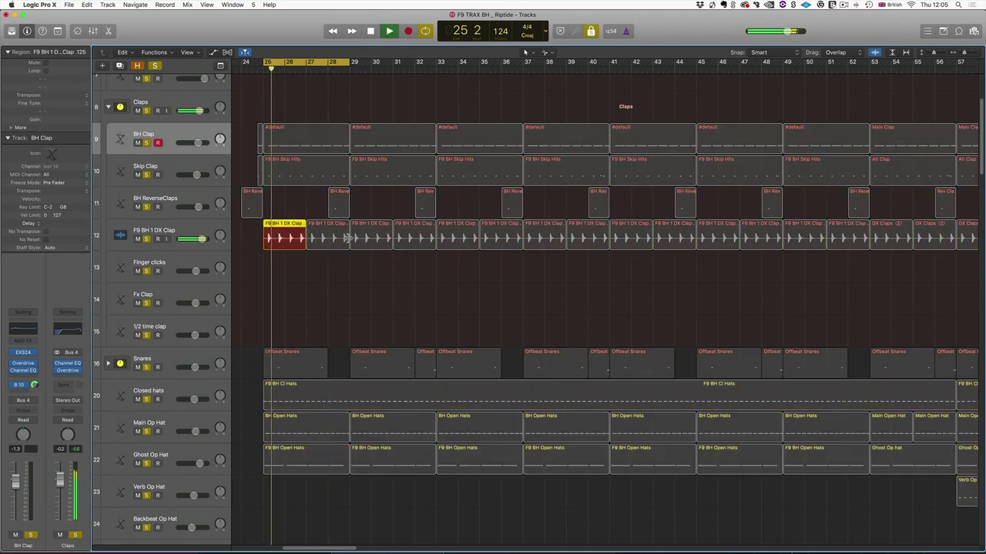
{"action": "key", "text": "space"}
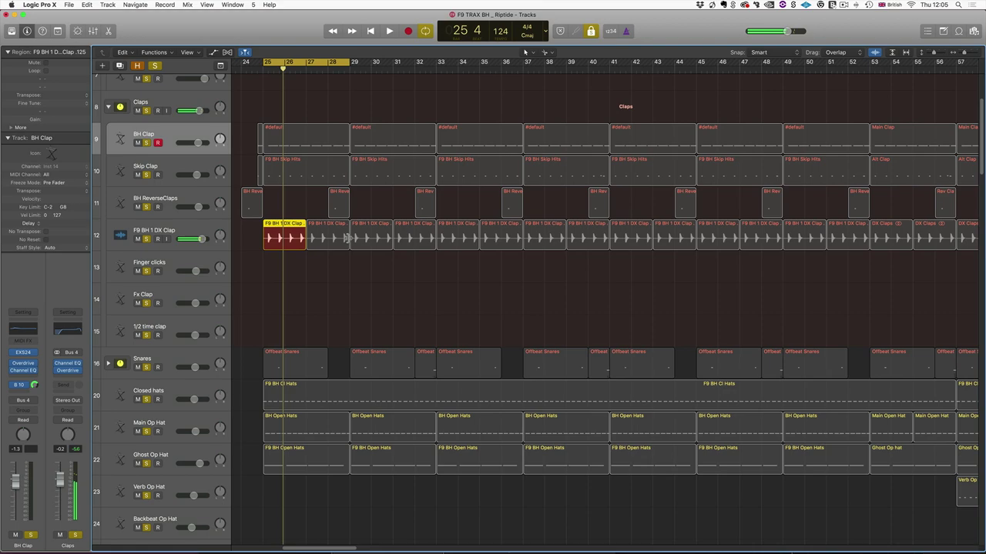
{"action": "key", "text": "space"}
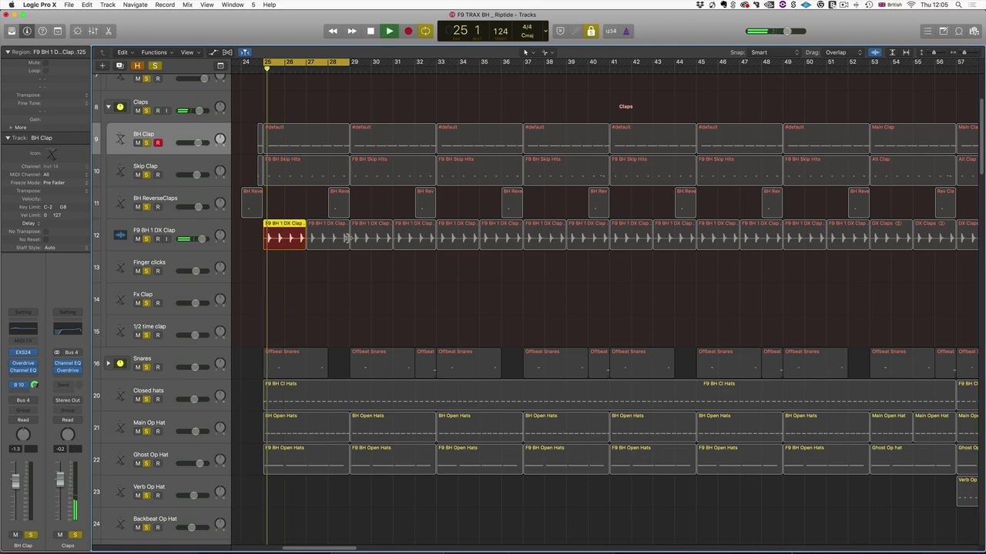
{"action": "key", "text": "space"}
{"action": "key", "text": "Return"}
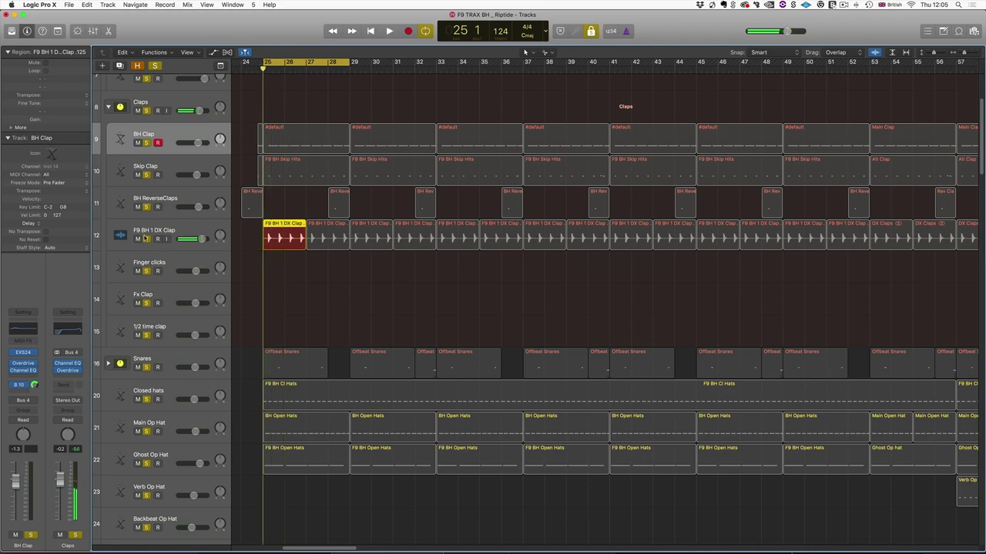
Step: Select all clap regions before bar 29, set the cycle to bars 27 to 29 and audition them in solo
{"action": "left_click", "coordinate": [159, 195]}
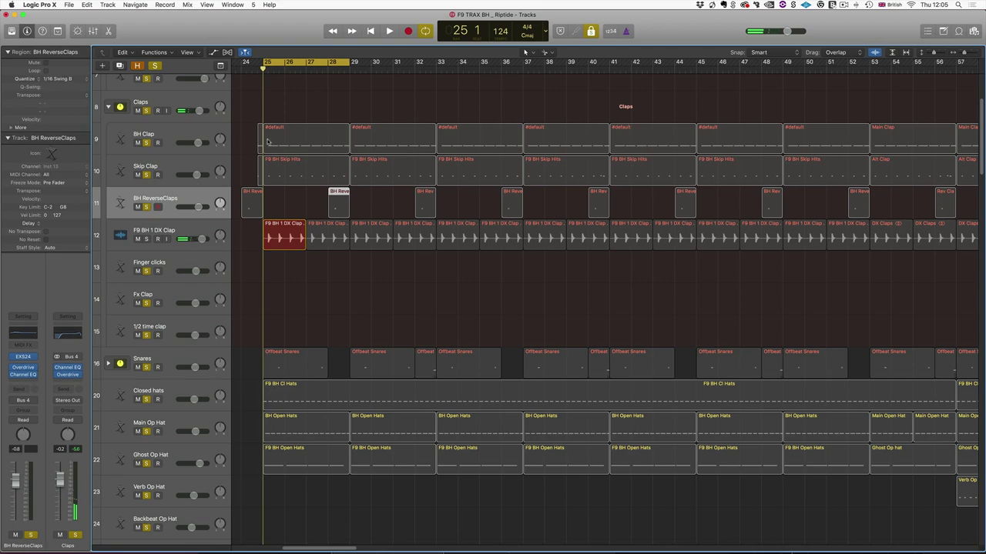
{"action": "left_click_drag", "start_coordinate": [279, 193], "coordinate": [314, 231]}
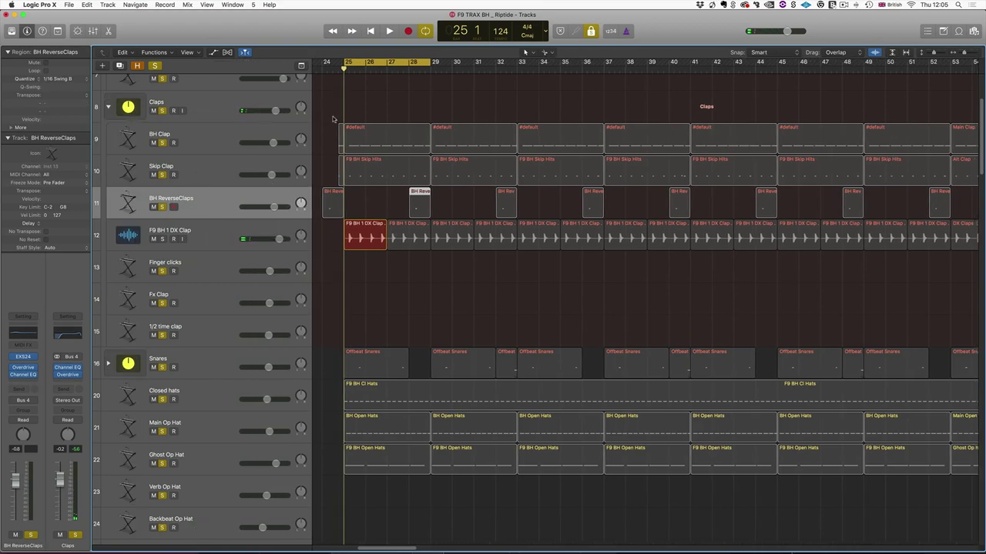
{"action": "left_click_drag", "start_coordinate": [335, 118], "coordinate": [429, 263]}
{"action": "left_click_drag", "start_coordinate": [401, 61], "coordinate": [433, 68]}
{"action": "key", "text": "space"}
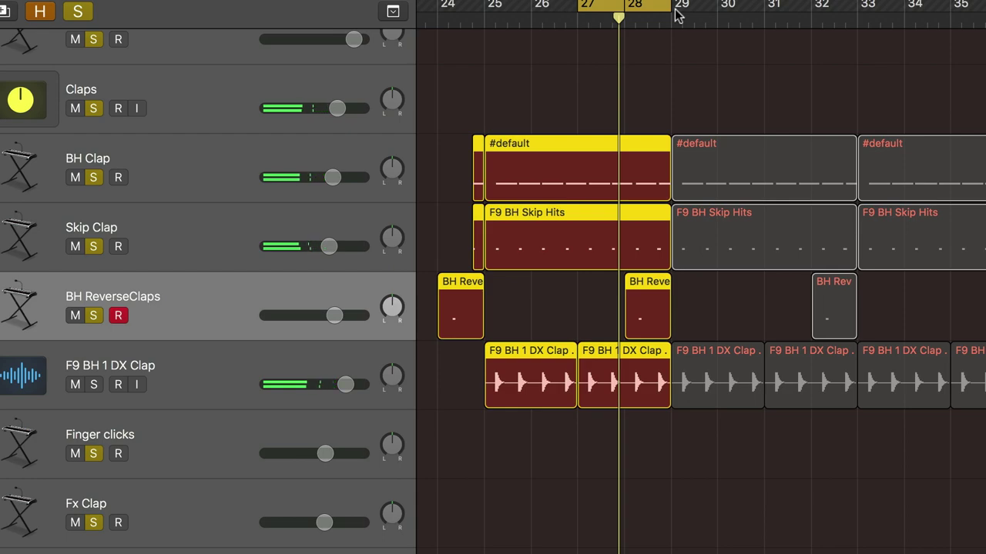
{"action": "key", "text": "super+Right"}
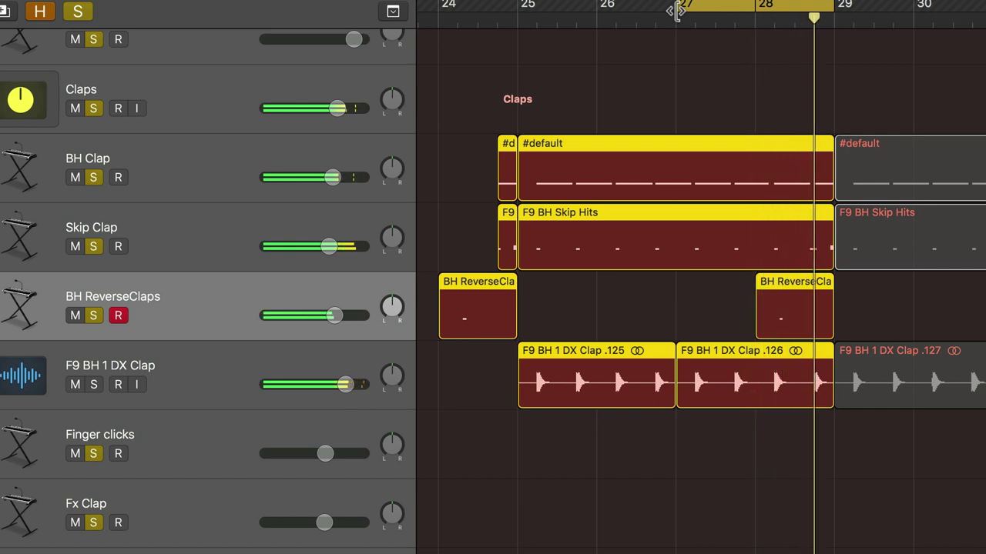
{"action": "key", "text": "space"}
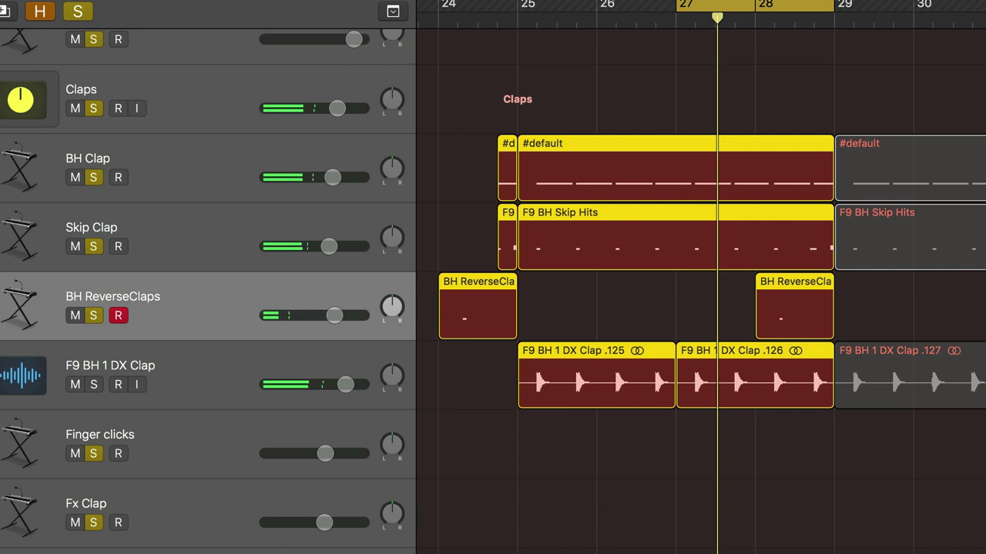
Step: Select the F9 BH Skip Hits region before bar 29 and review its quantize options, keeping 1/16 Swing D
{"action": "left_click", "coordinate": [620, 553]}
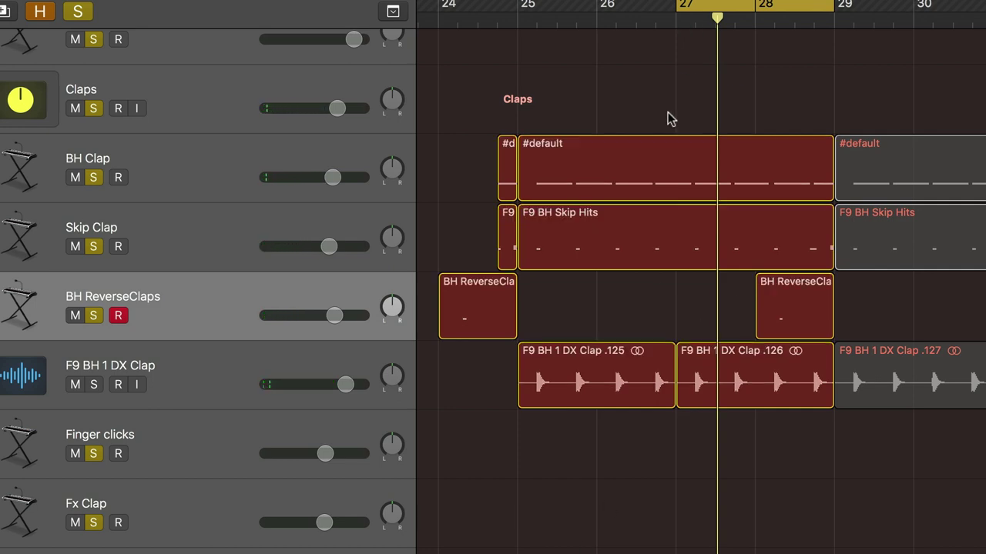
{"action": "left_click_drag", "start_coordinate": [660, 90], "coordinate": [813, 450]}
{"action": "left_click", "coordinate": [794, 23]}
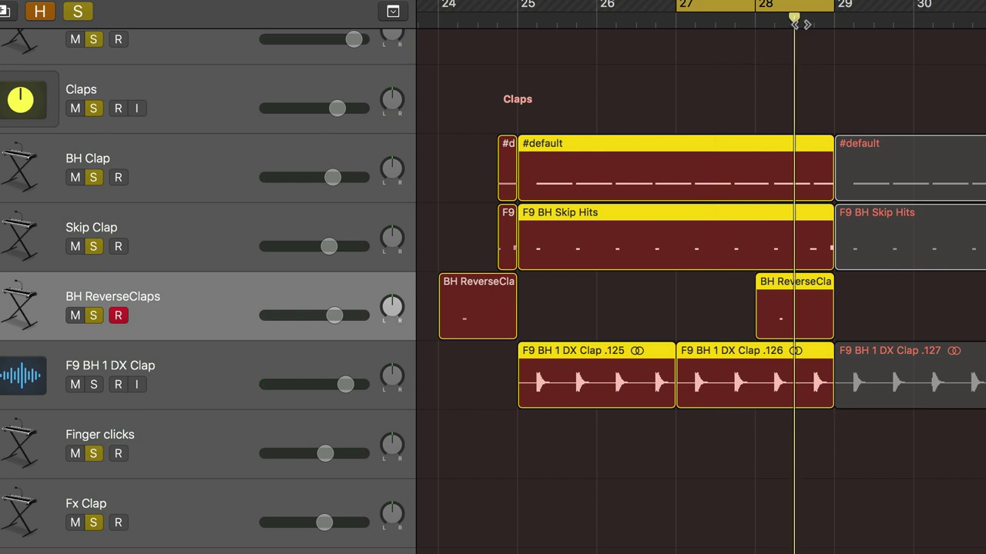
{"action": "left_click", "coordinate": [723, 92]}
{"action": "left_click", "coordinate": [754, 235]}
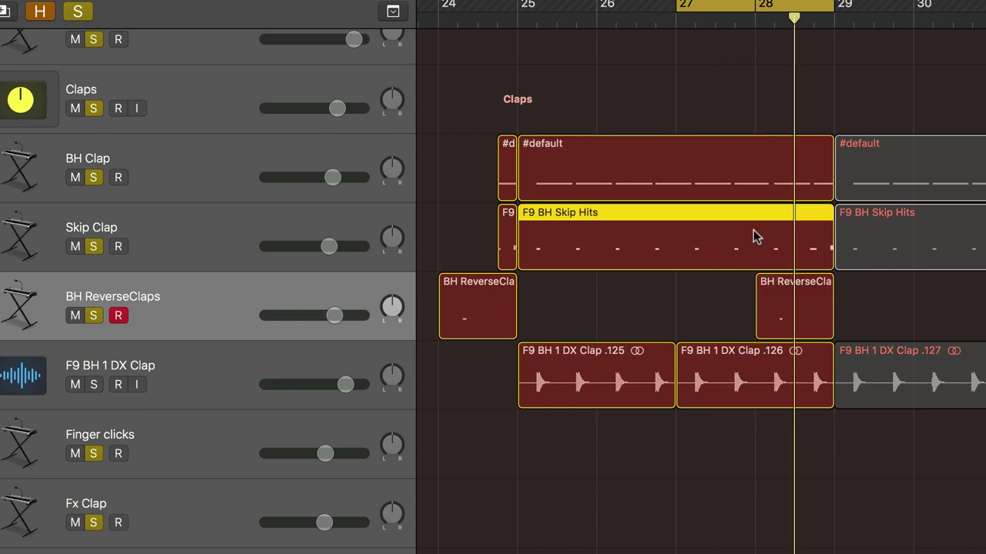
{"action": "left_click", "coordinate": [2, 38]}
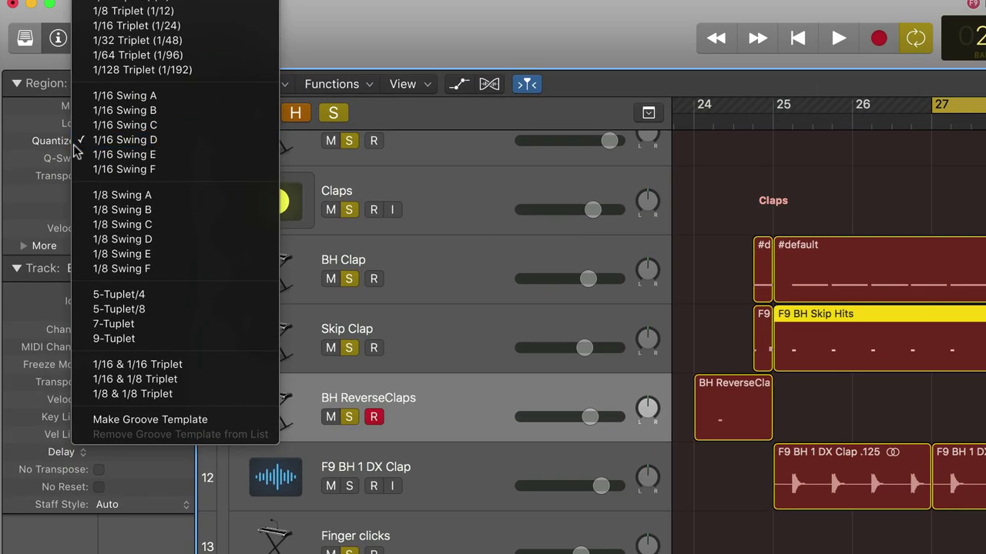
{"action": "left_click", "coordinate": [23, 150]}
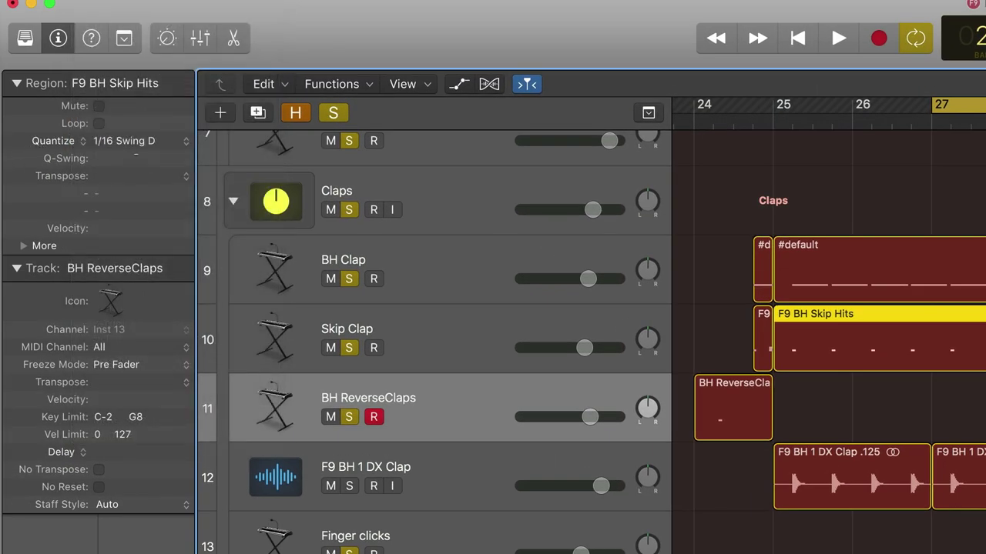
Step: Set the Q-Swing of the F9 BH Skip Hits region to 54% and try further swing amounts
{"action": "left_click_drag", "start_coordinate": [135, 156], "coordinate": [127, 100]}
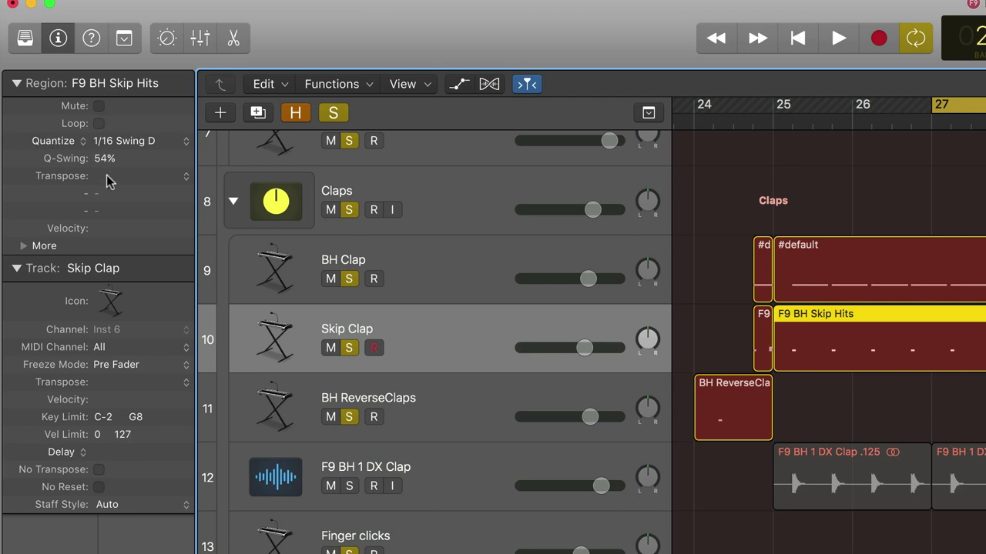
{"action": "mouse_move", "coordinate": [114, 160]}
{"action": "left_mouse_down"}
{"action": "mouse_move", "coordinate": [114, 151]}
{"action": "mouse_move", "coordinate": [114, 160]}
{"action": "left_mouse_up"}
{"action": "left_click_drag", "start_coordinate": [104, 159], "coordinate": [104, 168]}
{"action": "mouse_move", "coordinate": [117, 154]}
{"action": "left_mouse_down"}
{"action": "mouse_move", "coordinate": [109, 175]}
{"action": "mouse_move", "coordinate": [112, 160]}
{"action": "left_mouse_up"}
{"action": "left_click_drag", "start_coordinate": [114, 165], "coordinate": [114, 115]}
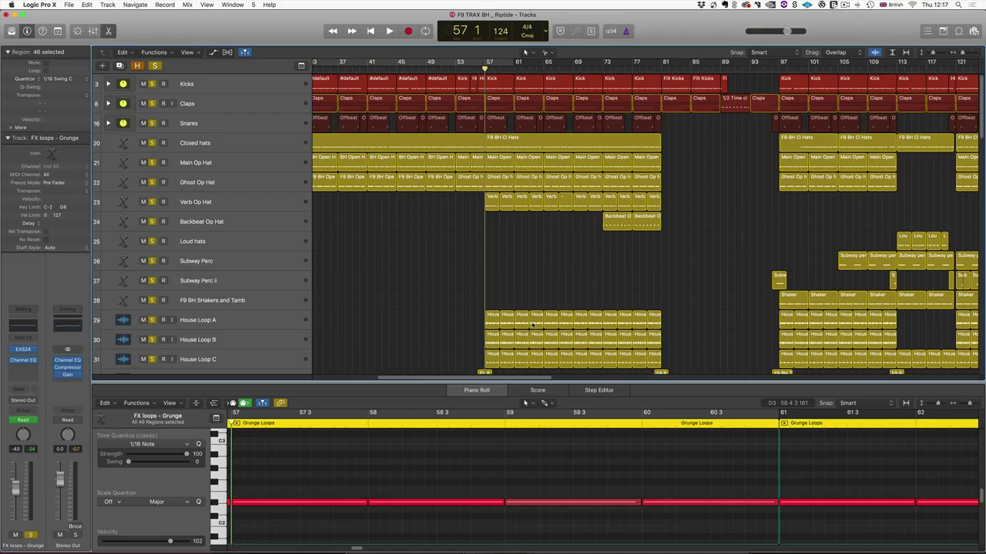
Step: Audition the House Loop A, B and C regions at bar 57 in solo one after another and stop playback
{"action": "key", "text": "super+Right"}
{"action": "key", "text": "super+Right"}
{"action": "left_click_drag", "start_coordinate": [510, 289], "coordinate": [523, 330]}
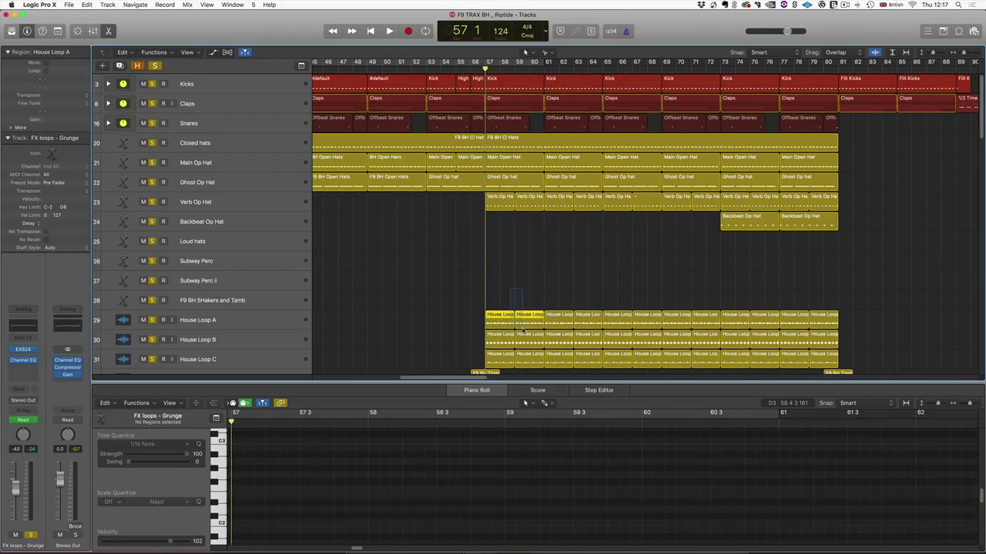
{"action": "left_click", "coordinate": [505, 316]}
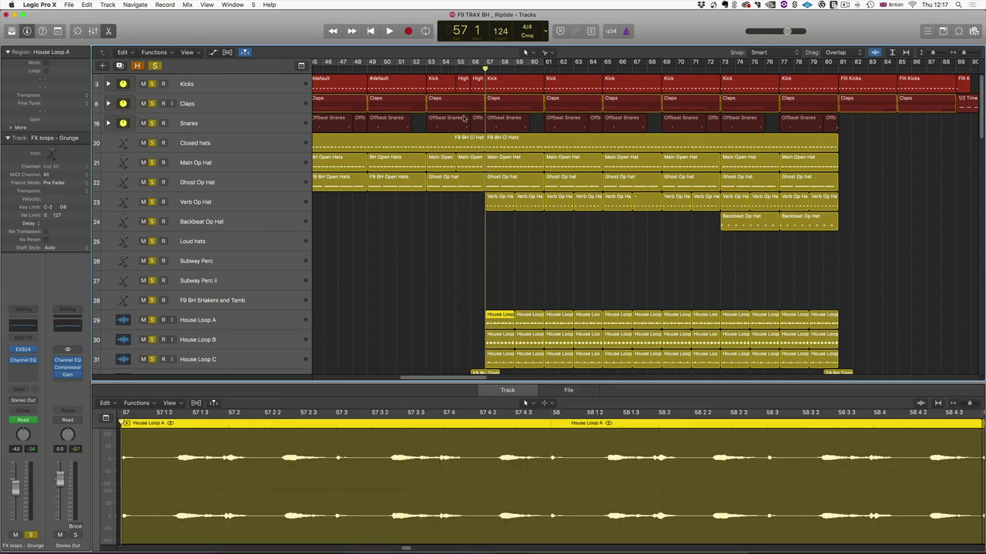
{"action": "key", "text": "ctrl+alt+s"}
{"action": "key", "text": "space"}
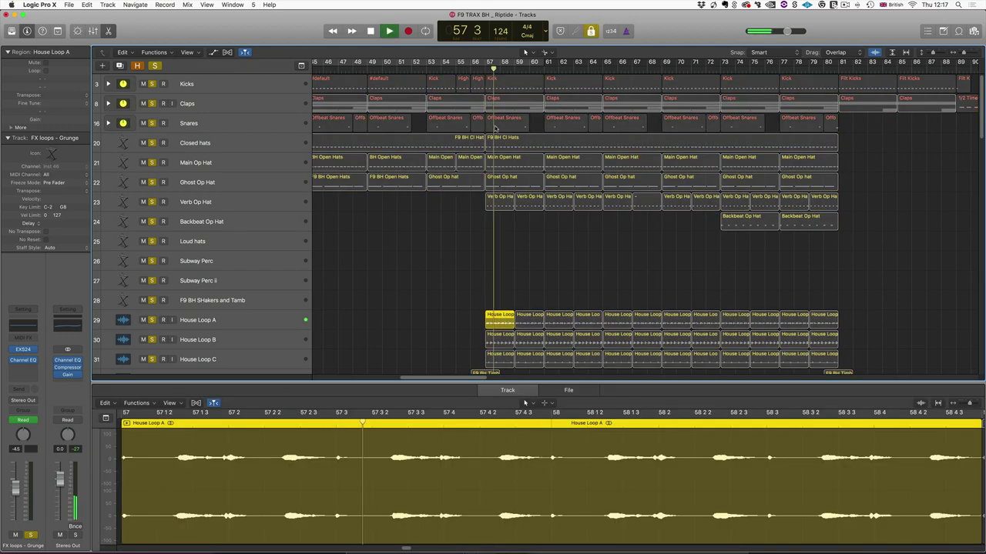
{"action": "key", "text": "Down"}
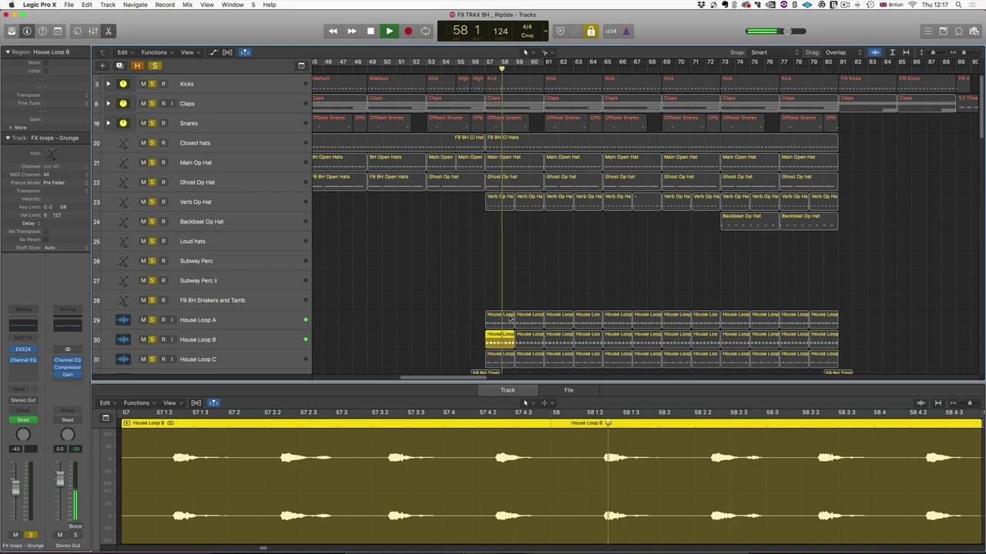
{"action": "key", "text": "Down"}
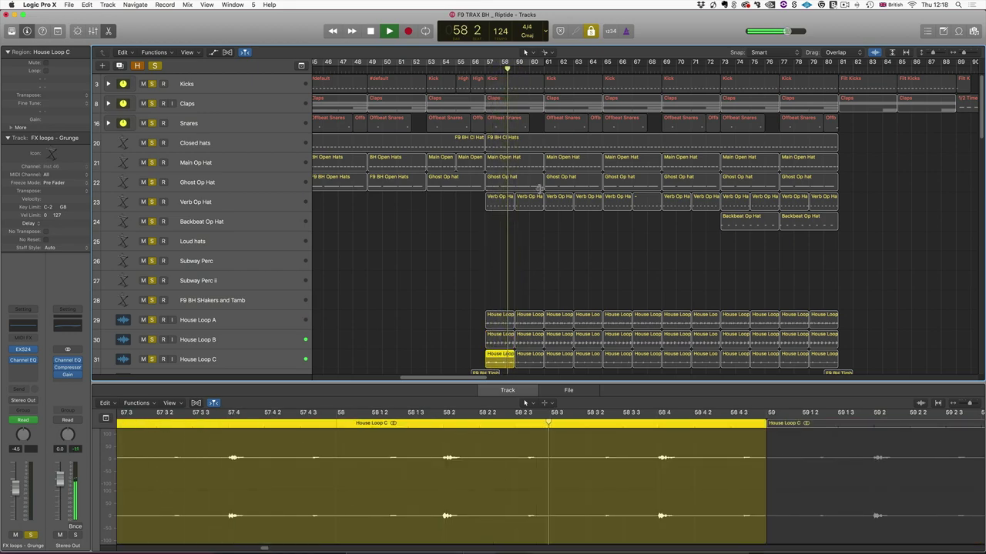
{"action": "scroll", "coordinate": [540, 188], "scroll_direction": "down", "scroll_amount": 5}
{"action": "key", "text": "space"}
Step: Audition the Grunge Loops region at bar 57 in solo and set the FX loops - Grunge volume to -4.0 dB
{"action": "scroll", "coordinate": [540, 188], "scroll_direction": "down", "scroll_amount": 10}
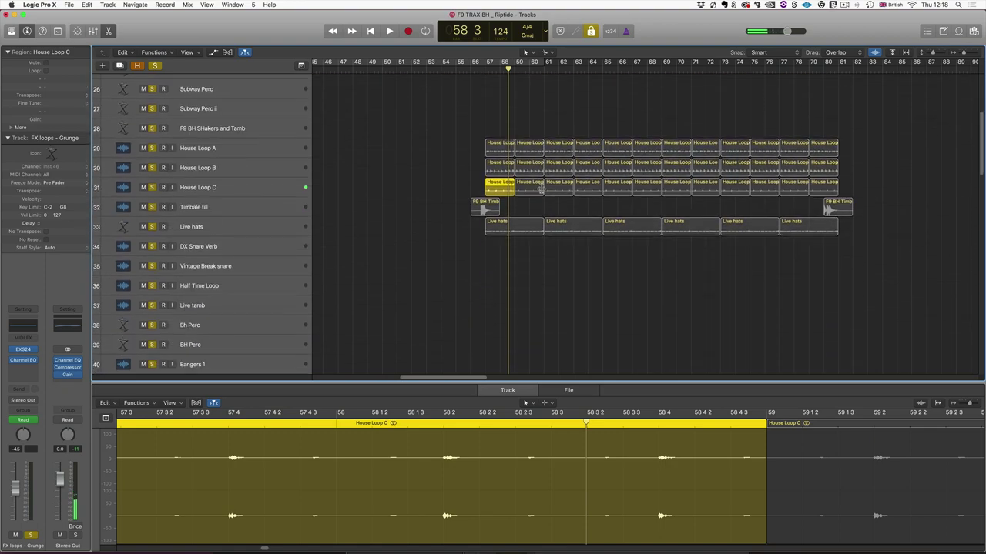
{"action": "left_click_drag", "start_coordinate": [493, 269], "coordinate": [585, 313]}
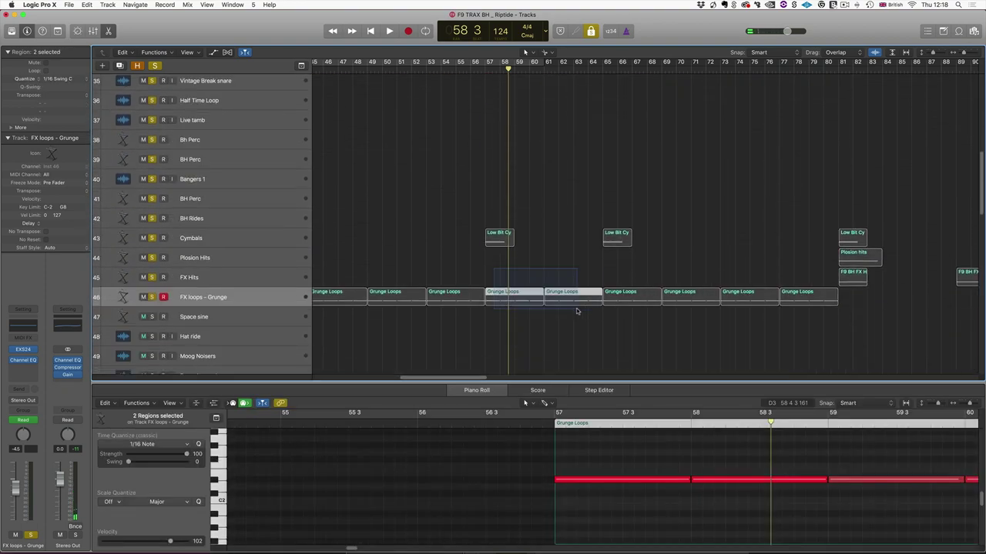
{"action": "left_click", "coordinate": [215, 298]}
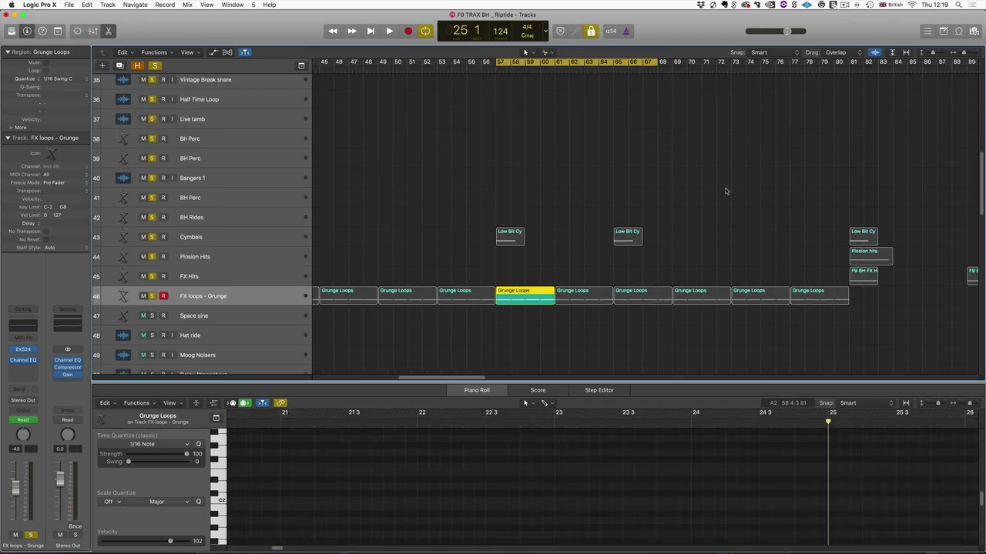
{"action": "key", "text": "Return"}
{"action": "key", "text": "space"}
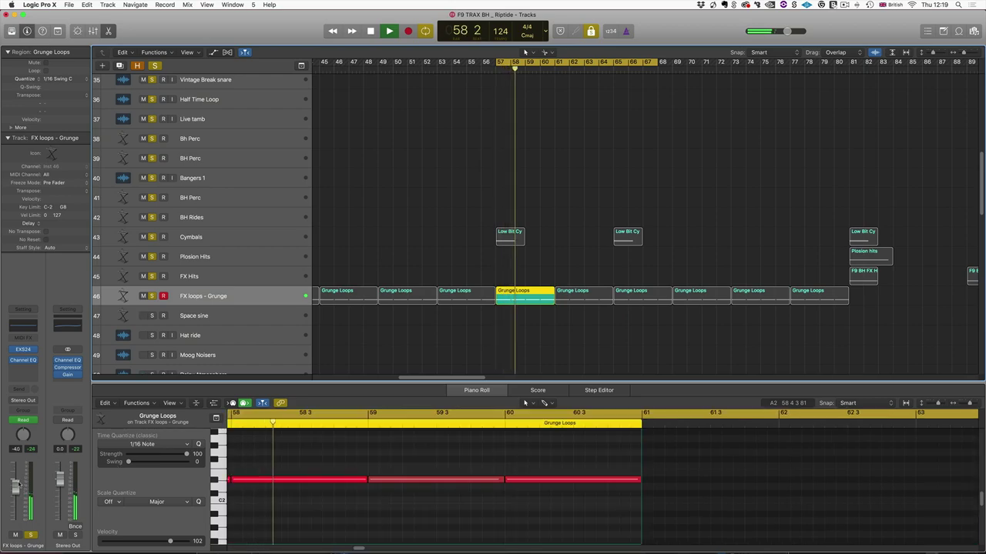
{"action": "key", "text": "space"}
Step: Toggle the FX loops - Grunge track's solo off and on, and exit solo mode to hear the loop within the mix
{"action": "left_click", "coordinate": [152, 296]}
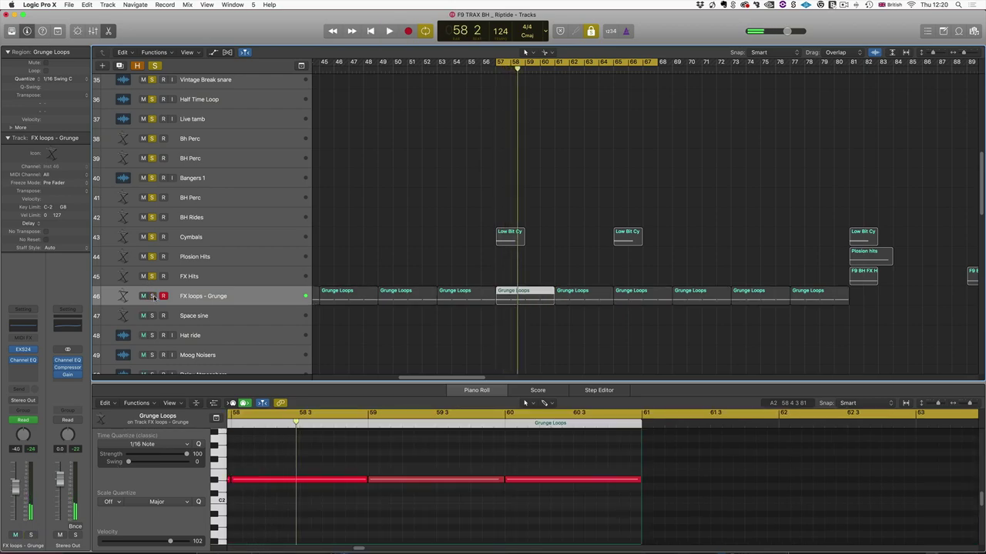
{"action": "left_click", "coordinate": [153, 296]}
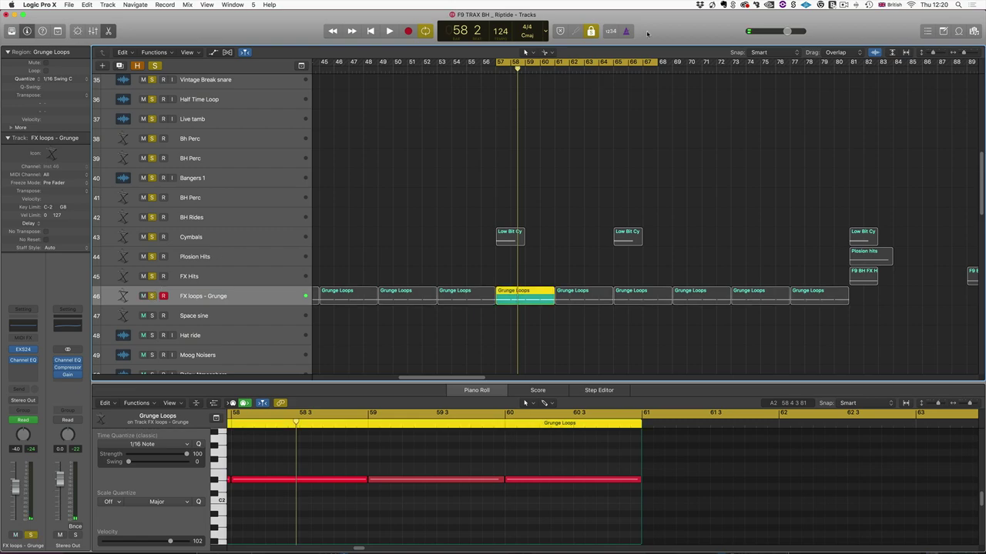
{"action": "left_click", "coordinate": [591, 31]}
{"action": "key", "text": "space"}
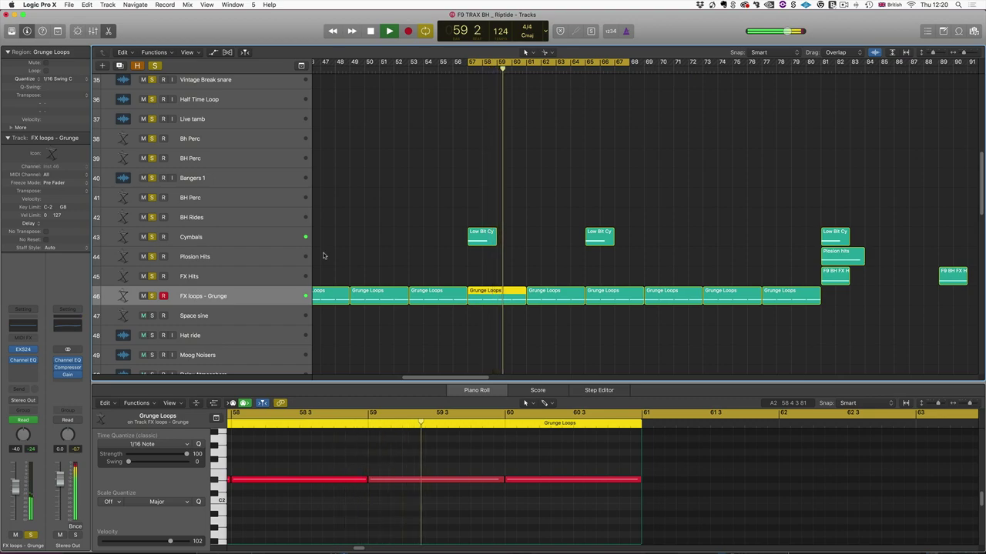
{"action": "key", "text": "space"}
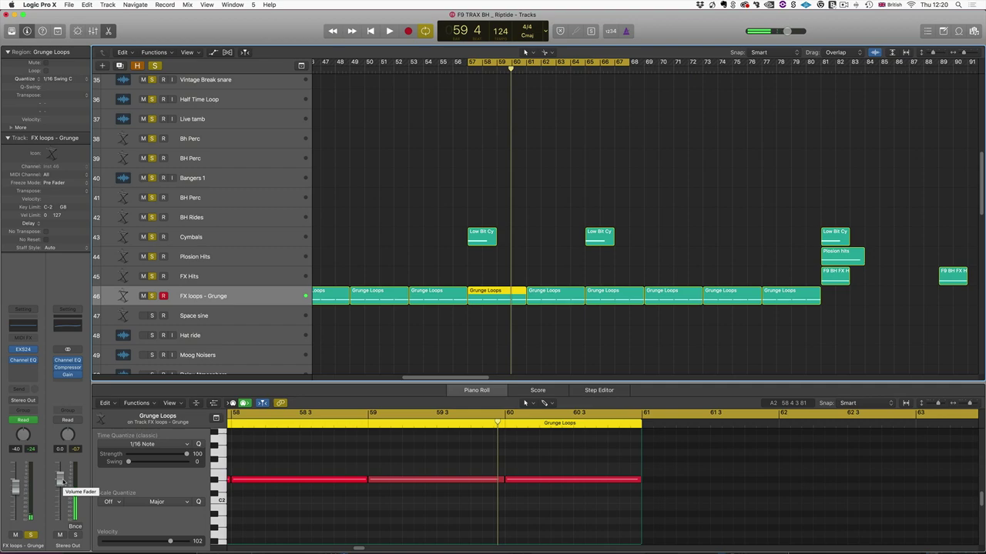
Step: Compare the mix with and without the FX loops - Grunge channel by repeatedly muting and unmuting it during playback
{"action": "key", "text": "space"}
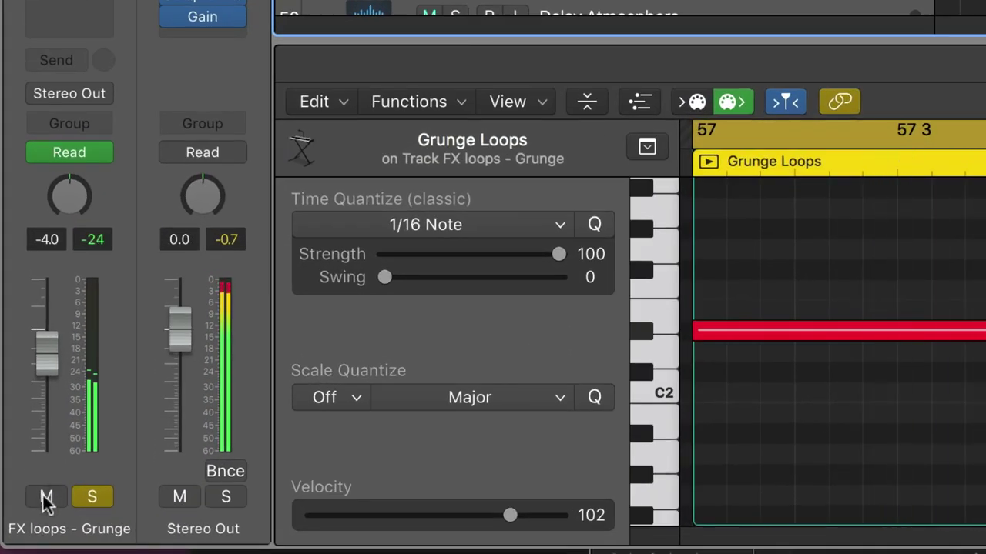
{"action": "left_click", "coordinate": [46, 498]}
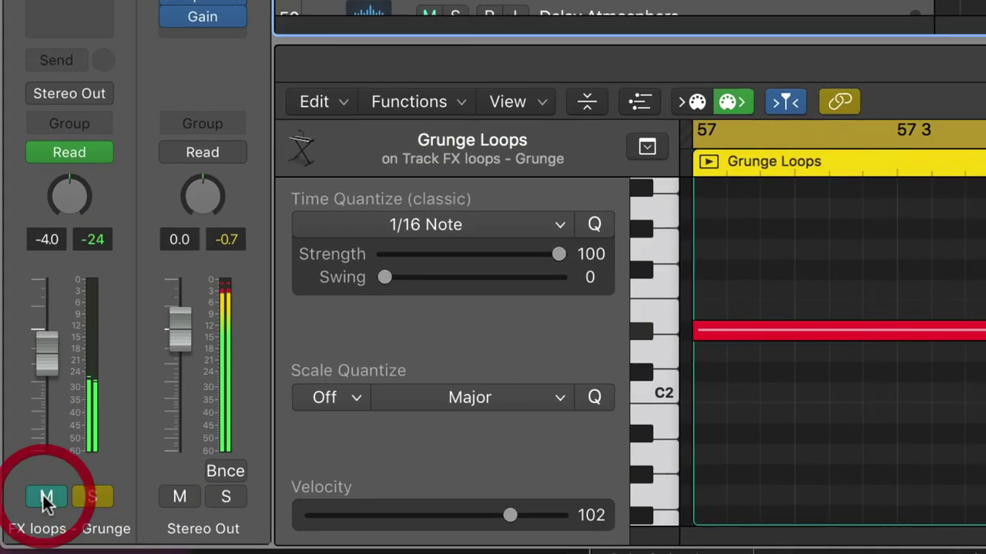
{"action": "left_click", "coordinate": [46, 497]}
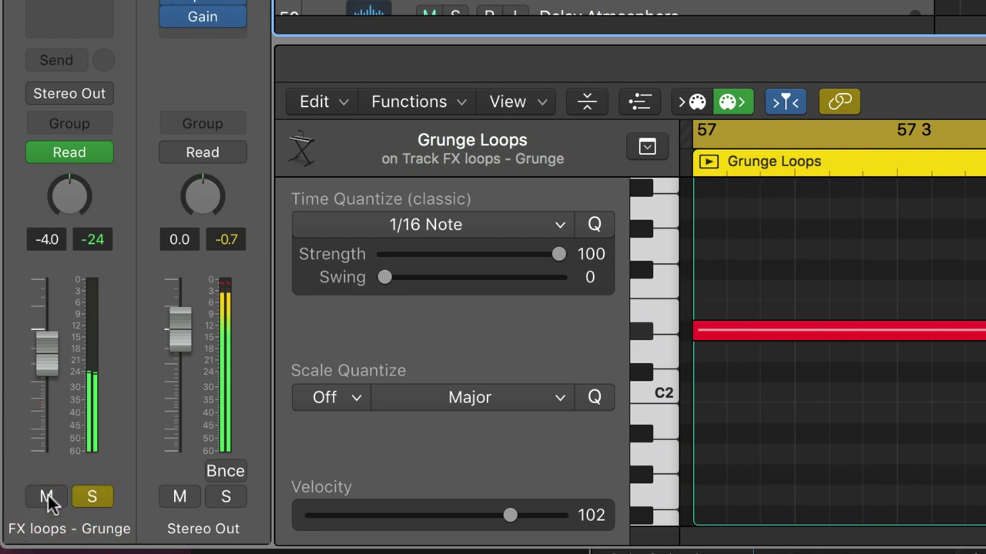
{"action": "left_click", "coordinate": [46, 497]}
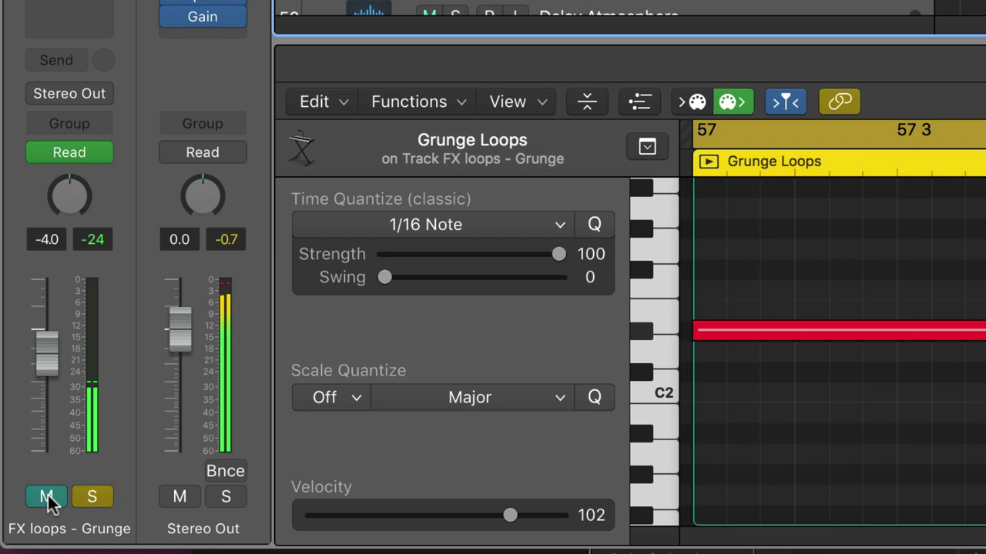
{"action": "left_click", "coordinate": [46, 497]}
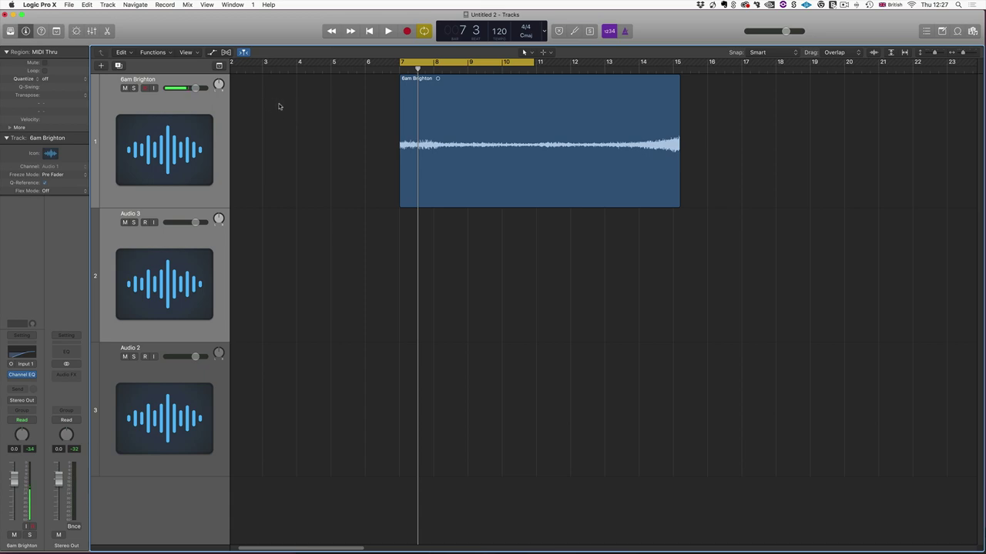
Step: In the Untitled 2 project, audition the 6am Brighton region with the cycle at bars 7 to 11 and review its Channel EQ
{"action": "left_click", "coordinate": [430, 101]}
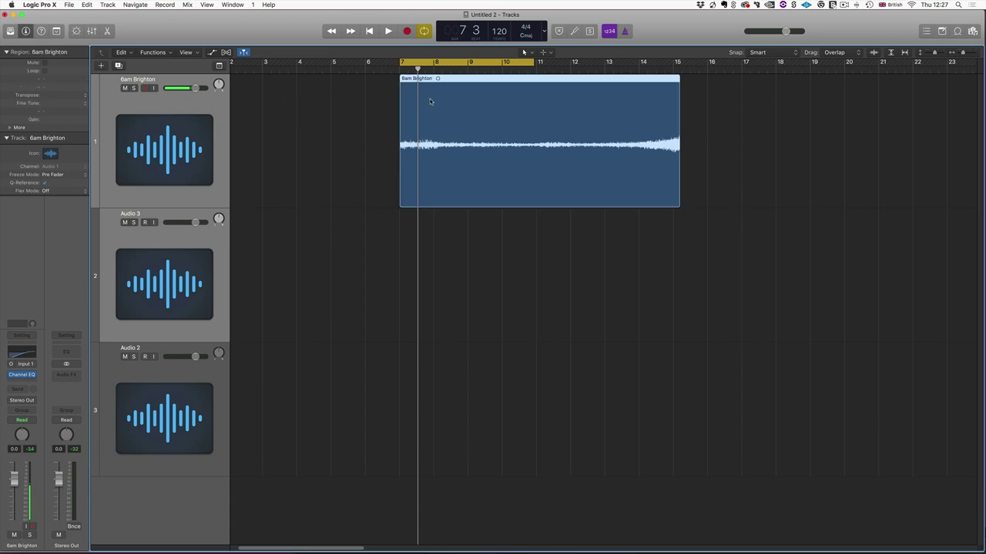
{"action": "left_click_drag", "start_coordinate": [533, 60], "coordinate": [534, 61]}
{"action": "key", "text": "space"}
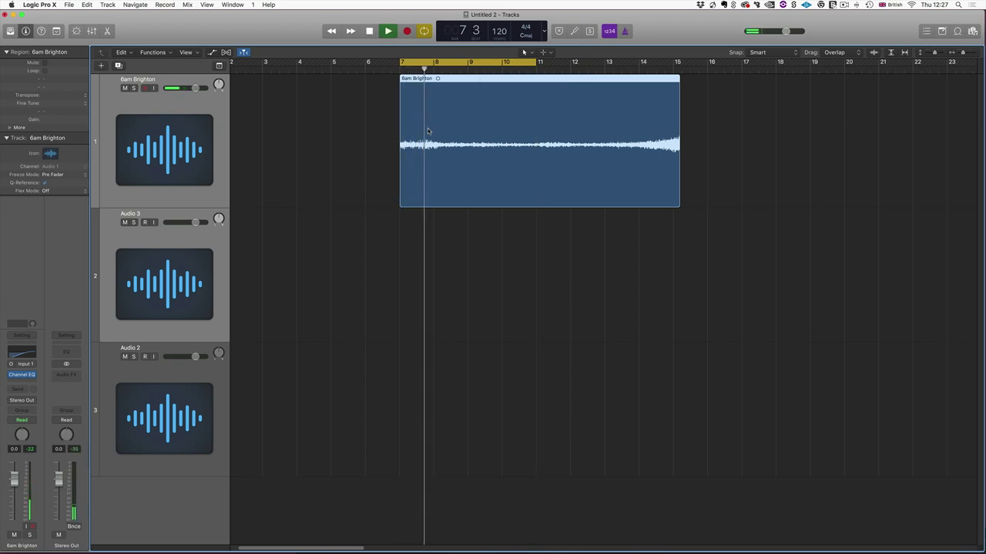
{"action": "key", "text": "space"}
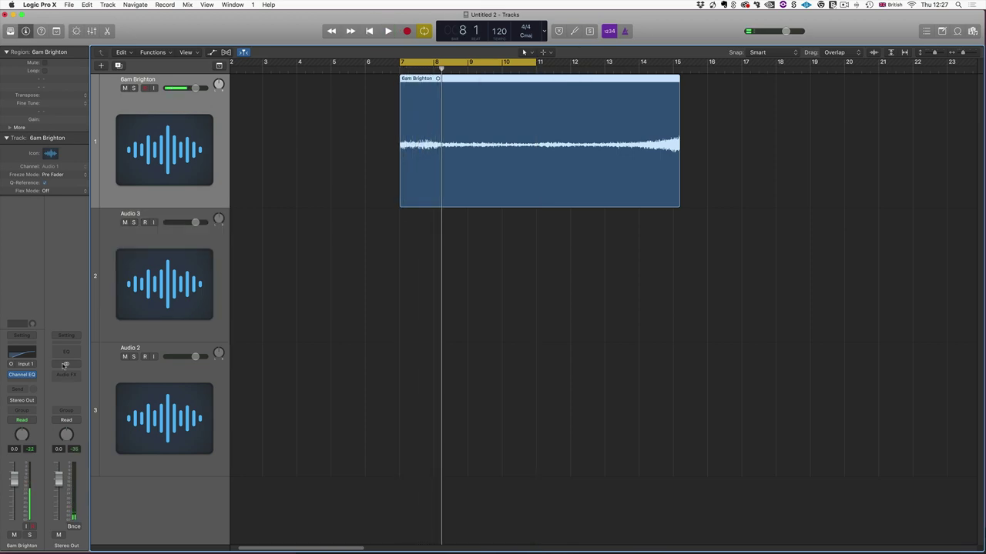
{"action": "left_click", "coordinate": [20, 355]}
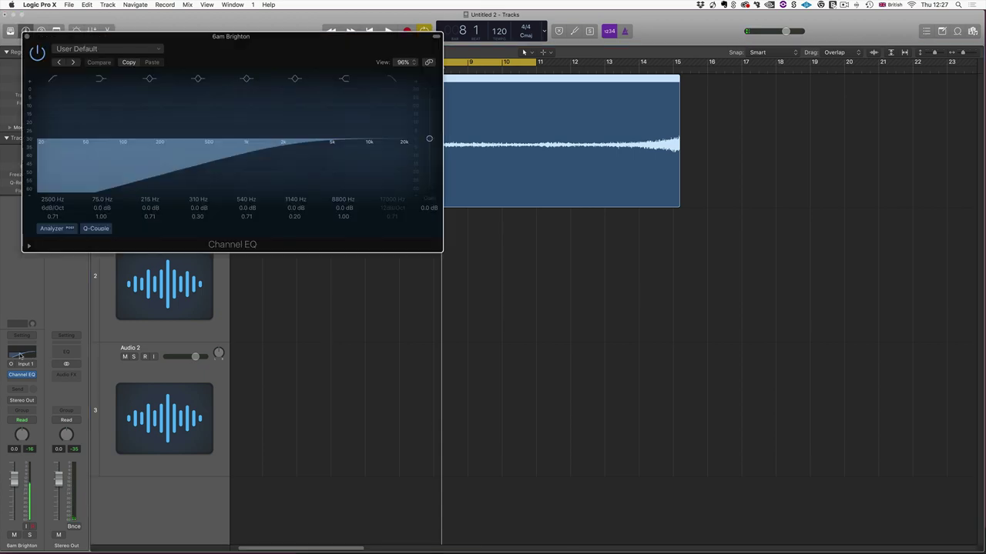
{"action": "left_click", "coordinate": [26, 36]}
Step: Copy the 6am Brighton region to the Audio 3 track and move the copy earlier to about bar 4
{"action": "left_click", "coordinate": [173, 306]}
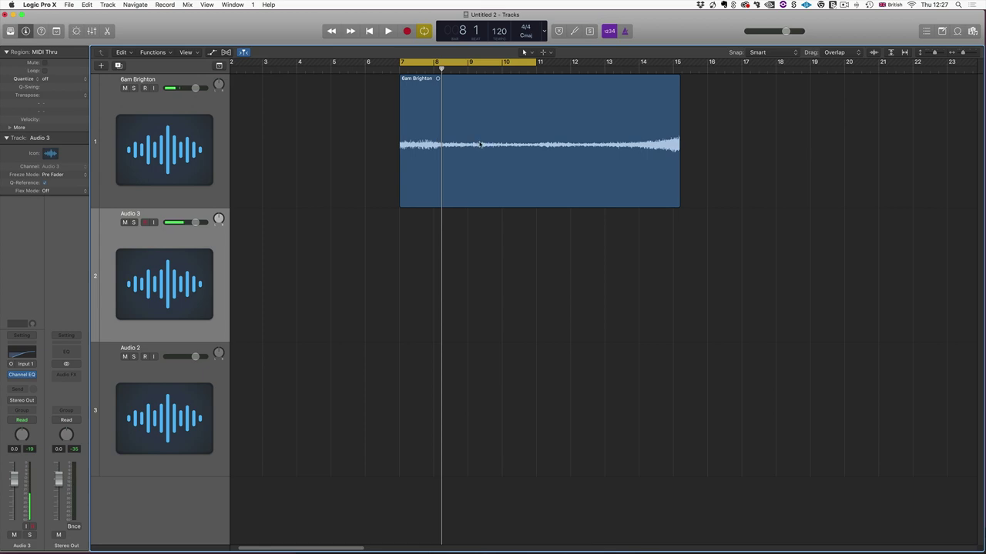
{"action": "left_click_drag", "start_coordinate": [479, 144], "coordinate": [481, 287]}
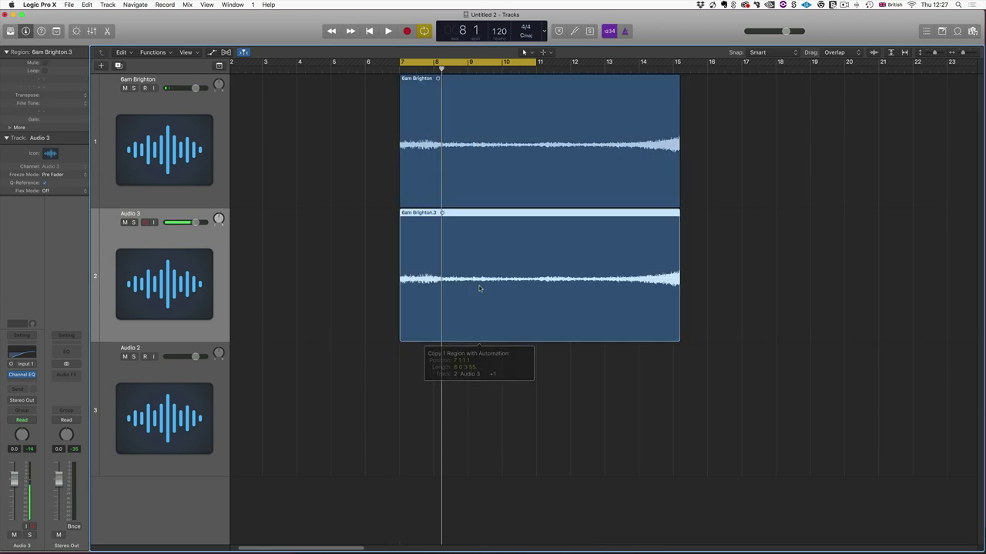
{"action": "left_click_drag", "start_coordinate": [574, 275], "coordinate": [474, 279]}
Step: Split the copied region at about bars 7 and 11 and delete the parts outside that range
{"action": "left_click_drag", "start_coordinate": [403, 227], "coordinate": [537, 239]}
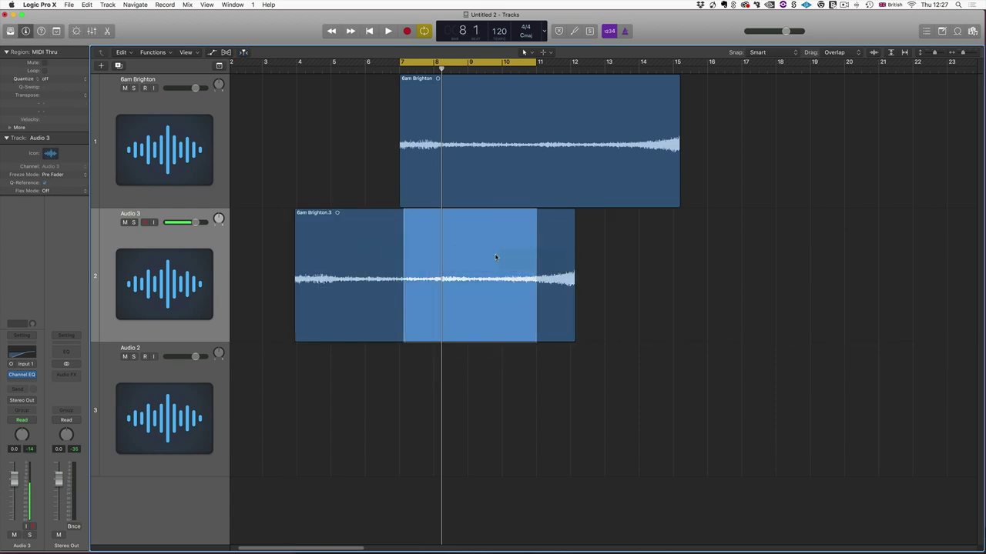
{"action": "left_click", "coordinate": [497, 257]}
{"action": "left_click", "coordinate": [552, 245]}
{"action": "key", "text": "Delete"}
{"action": "left_click", "coordinate": [341, 259]}
{"action": "key", "text": "Delete"}
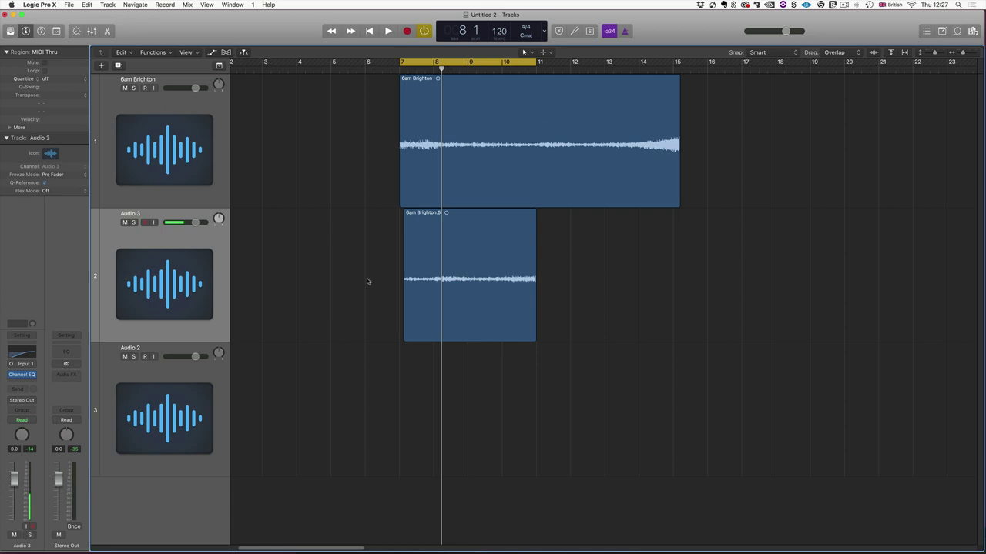
Step: Extend the start of the Audio 3 region back to about bar 6 and cut off the part before bar 7
{"action": "left_click_drag", "start_coordinate": [403, 282], "coordinate": [363, 285]}
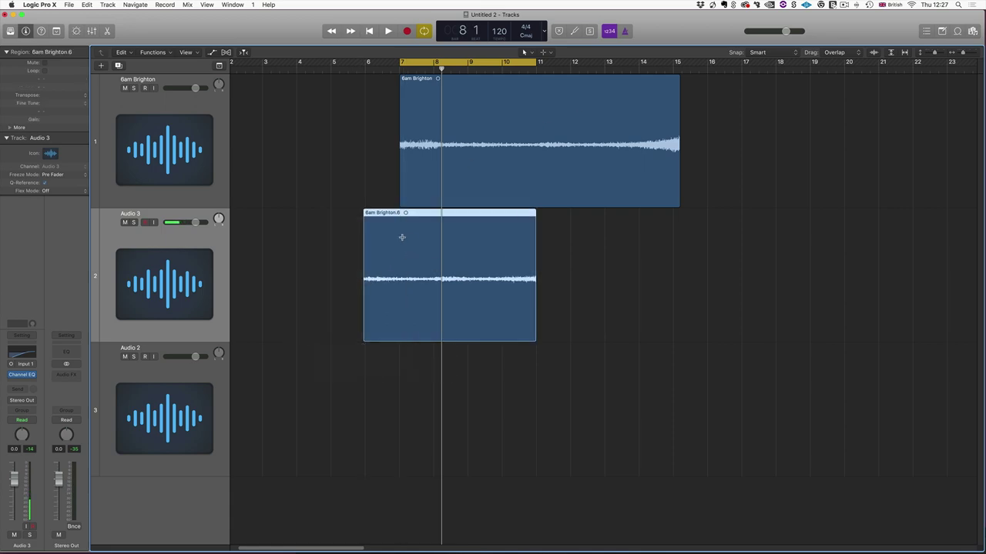
{"action": "left_click", "coordinate": [393, 229]}
{"action": "left_click", "coordinate": [393, 229]}
{"action": "key", "text": "Delete"}
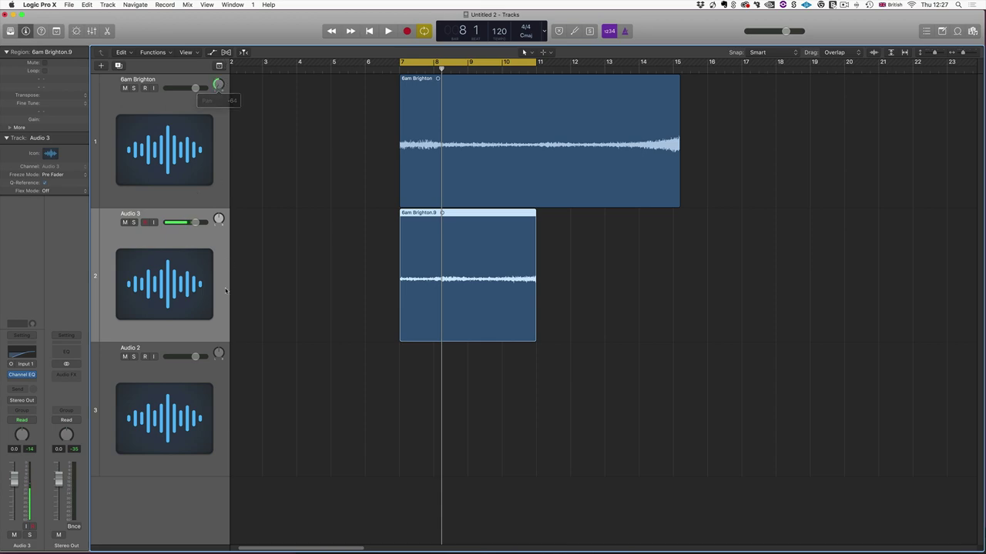
Step: Pan the 6am Brighton track left and Audio 3 right, auditioning both together at wide and narrower pan settings
{"action": "key", "text": "space"}
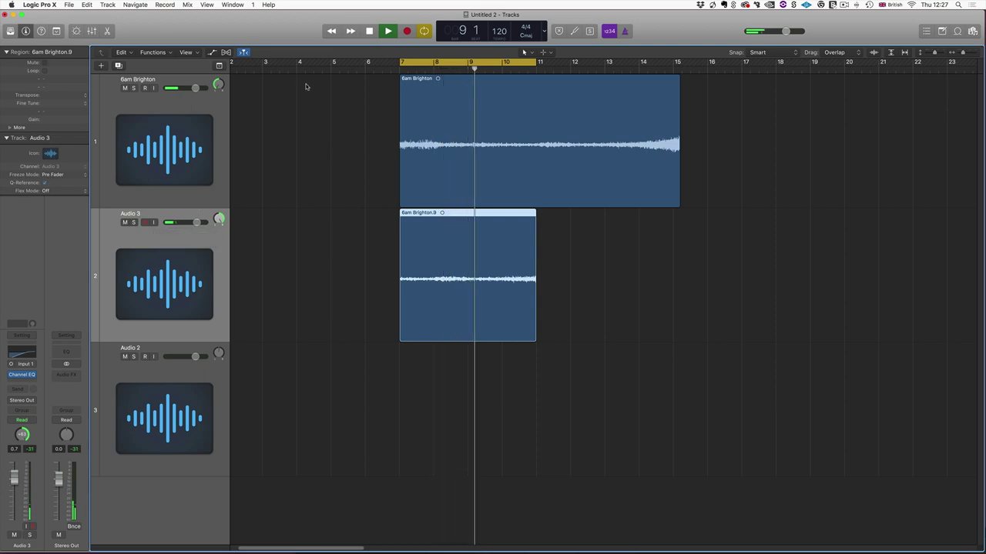
{"action": "key", "text": "space"}
{"action": "mouse_move", "coordinate": [219, 86]}
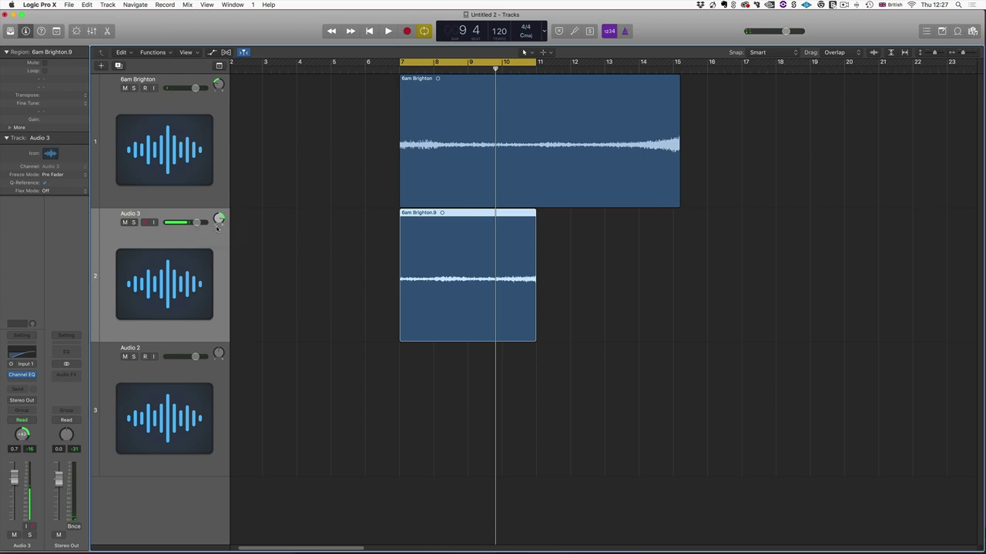
{"action": "key", "text": "space"}
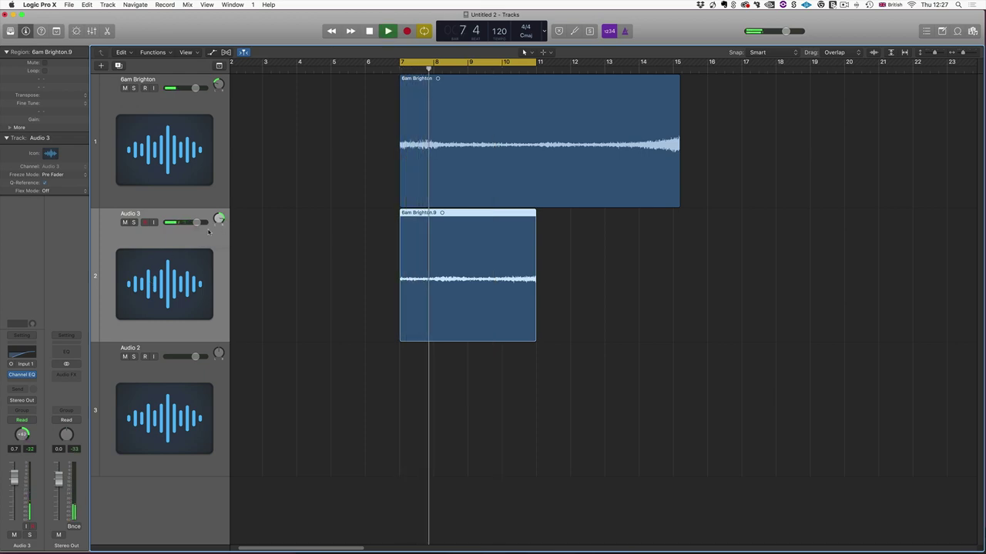
{"action": "mouse_move", "coordinate": [198, 224]}
{"action": "left_click", "coordinate": [193, 205]}
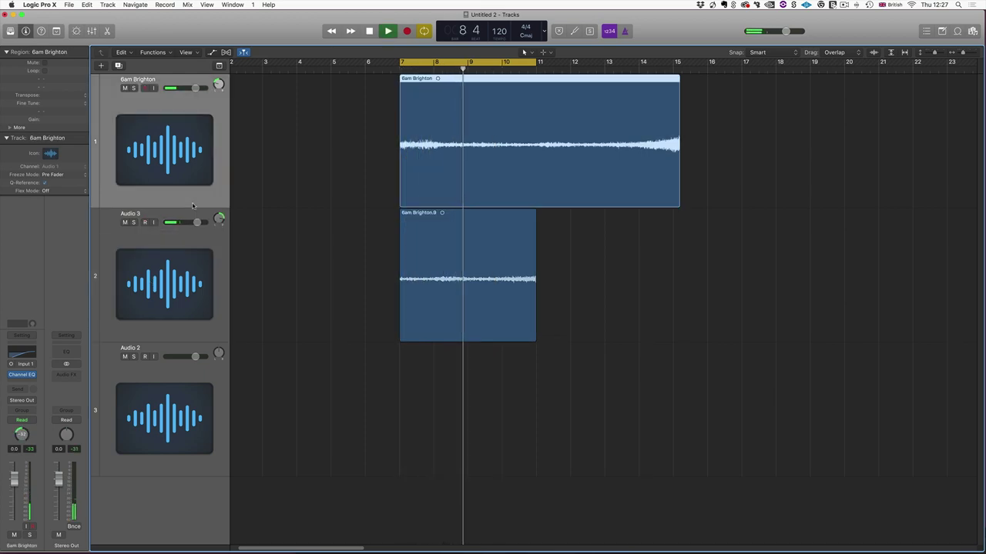
{"action": "key", "text": "space"}
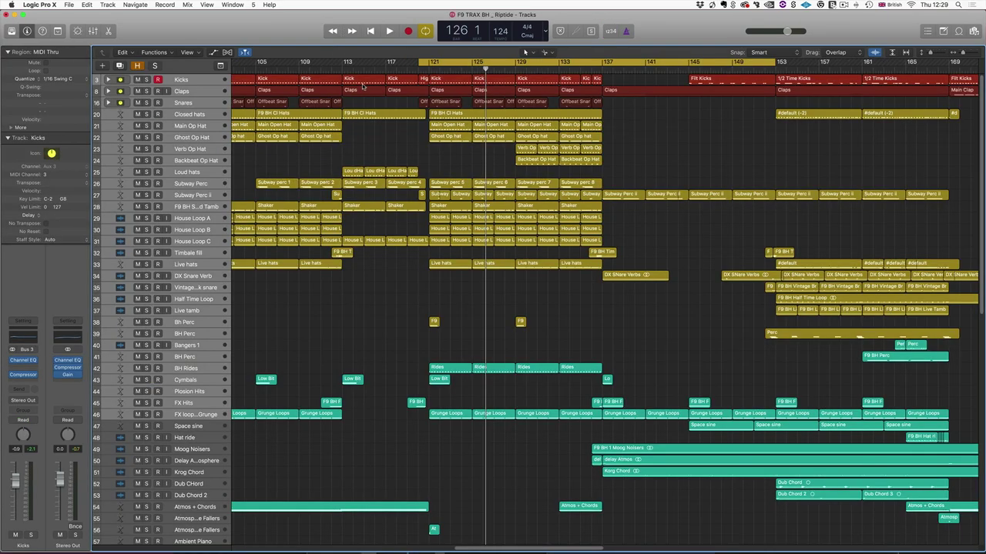
Step: In the F9 TRAX BH _ Riptide project, set the cycle to about bars 119 to 153 and audition the full arrangement
{"action": "left_click_drag", "start_coordinate": [408, 64], "coordinate": [776, 80]}
{"action": "key", "text": "space"}
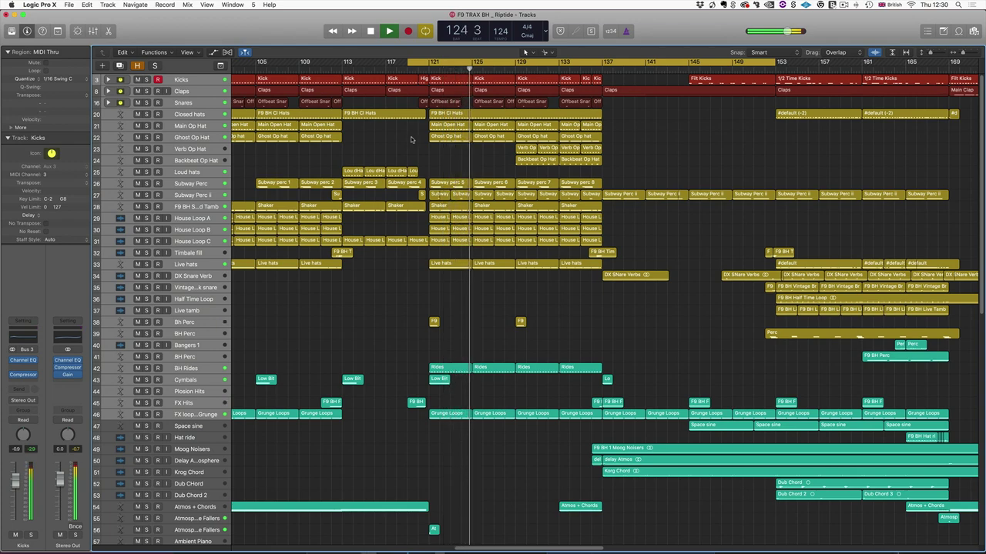
{"action": "key", "text": "space"}
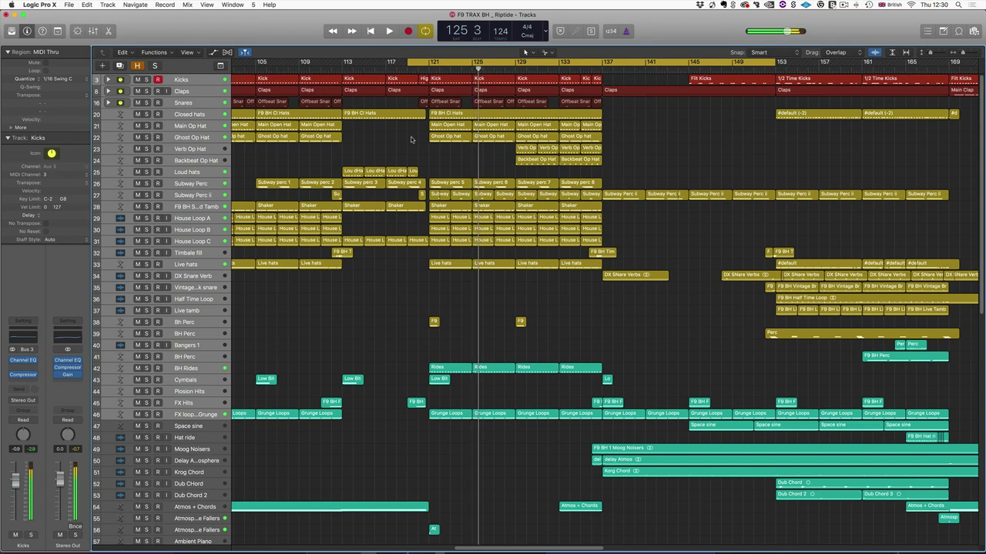
Step: Expand the Kicks stack and examine the Channel EQ settings of the BH Hi Pass kicks track
{"action": "left_click", "coordinate": [108, 79]}
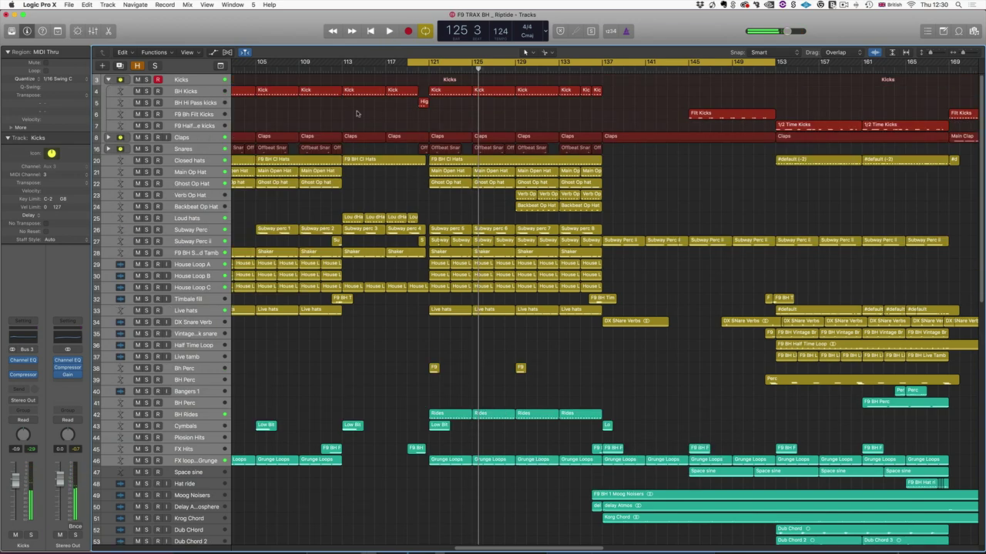
{"action": "left_click", "coordinate": [196, 102]}
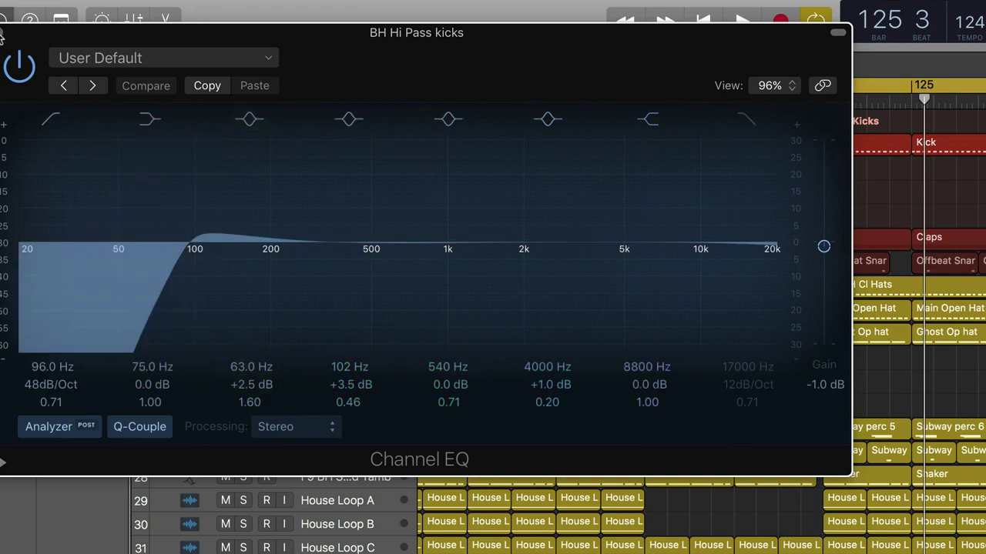
{"action": "left_click", "coordinate": [1, 34]}
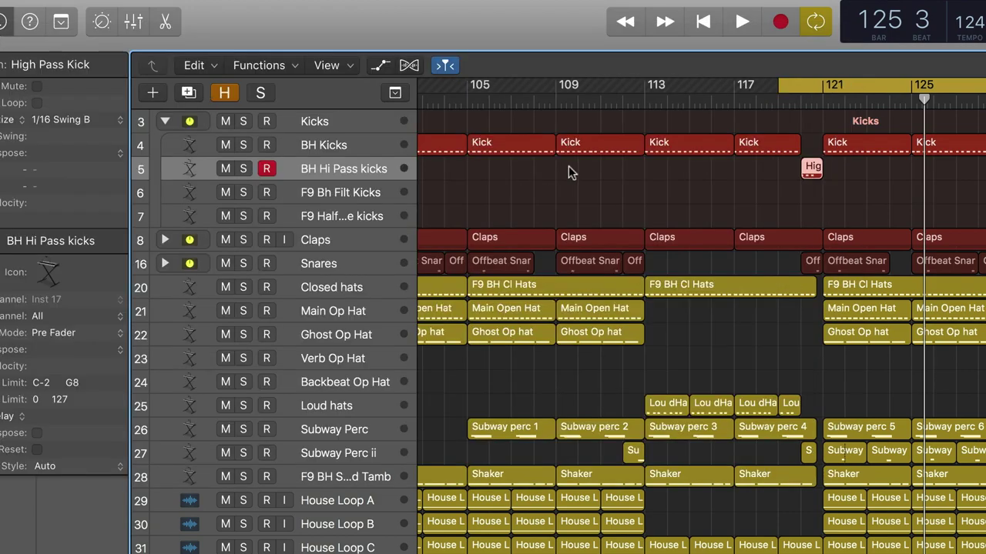
Step: Audition the arrangement from bar 119 through the high-pass kick region at bar 120 into bar 122
{"action": "left_click", "coordinate": [569, 165]}
{"action": "left_click", "coordinate": [783, 104]}
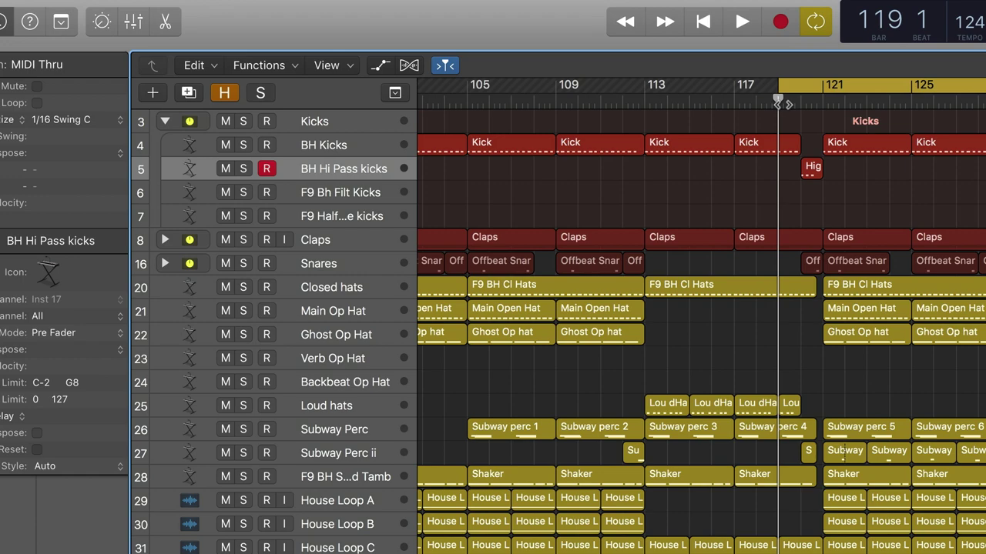
{"action": "key", "text": "super+Right"}
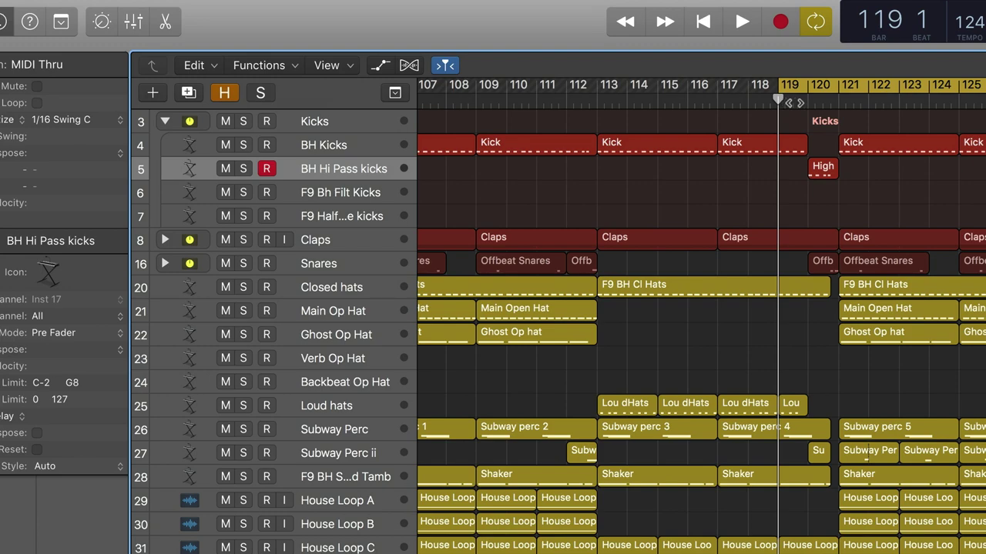
{"action": "key", "text": "space"}
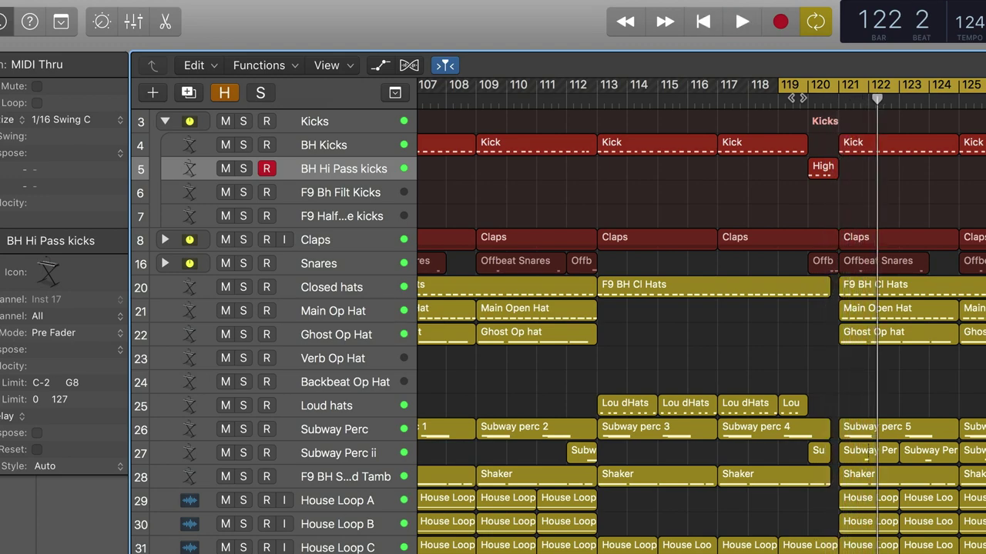
{"action": "key", "text": "space"}
Step: Raise the Subway Perc track's volume to about -0.5 dB for comparison, and bring it back down to -5.2 dB
{"action": "left_click", "coordinate": [369, 427]}
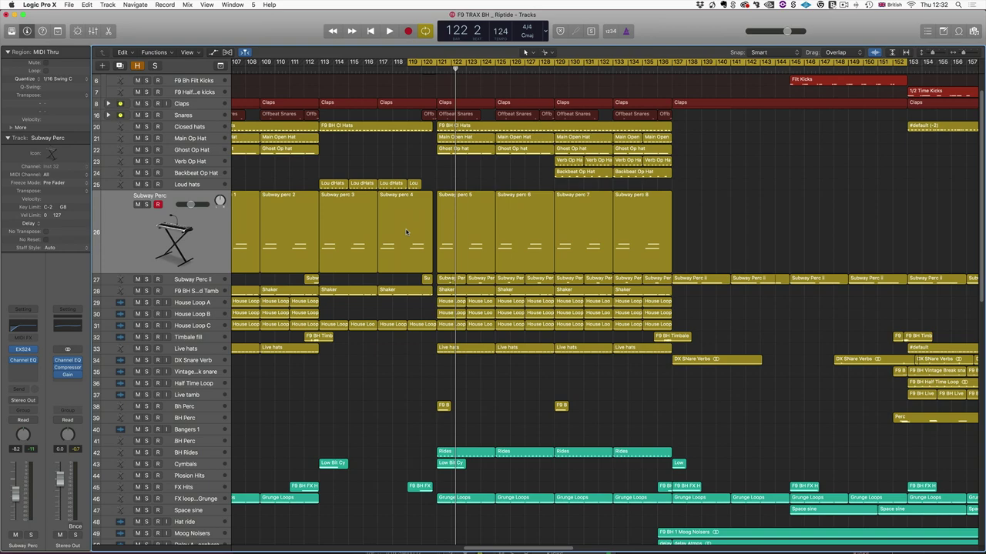
{"action": "left_click_drag", "start_coordinate": [16, 492], "coordinate": [17, 479]}
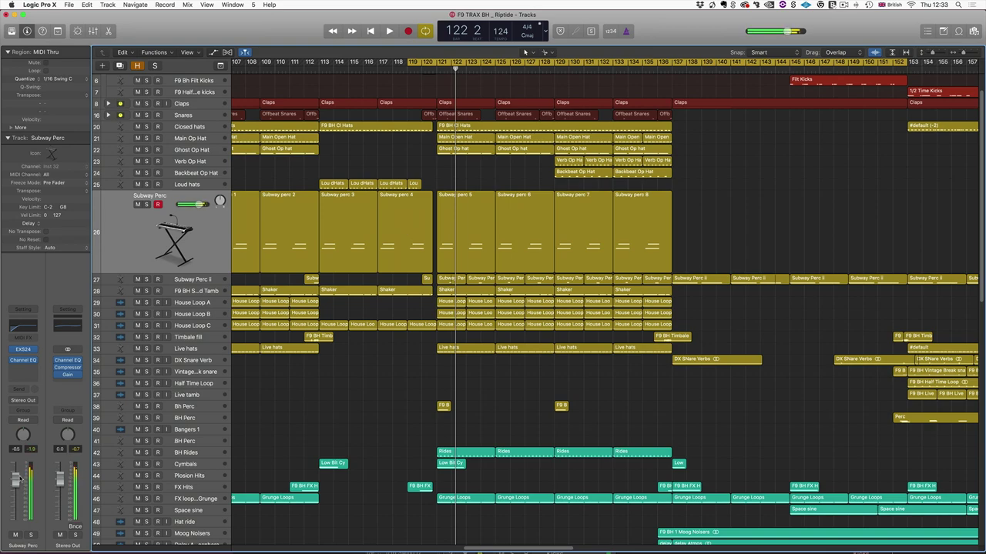
{"action": "left_click_drag", "start_coordinate": [16, 478], "coordinate": [14, 488]}
{"action": "left_click_drag", "start_coordinate": [14, 488], "coordinate": [16, 497]}
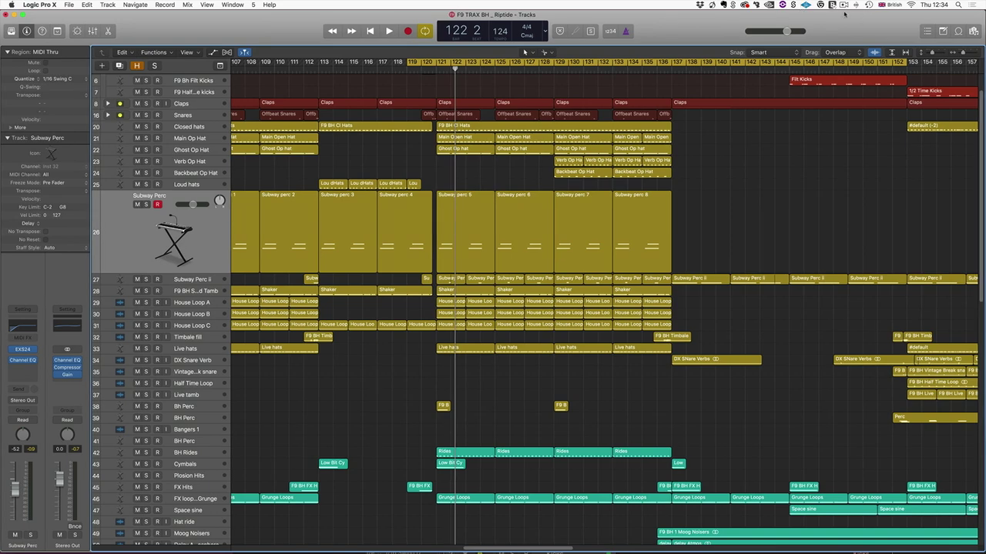
Step: Audition the breakdown from bar 137 with the Subway Perc ii regions selected, plus the half-time section from bar 153
{"action": "scroll", "coordinate": [865, 198], "scroll_direction": "right", "scroll_amount": 2}
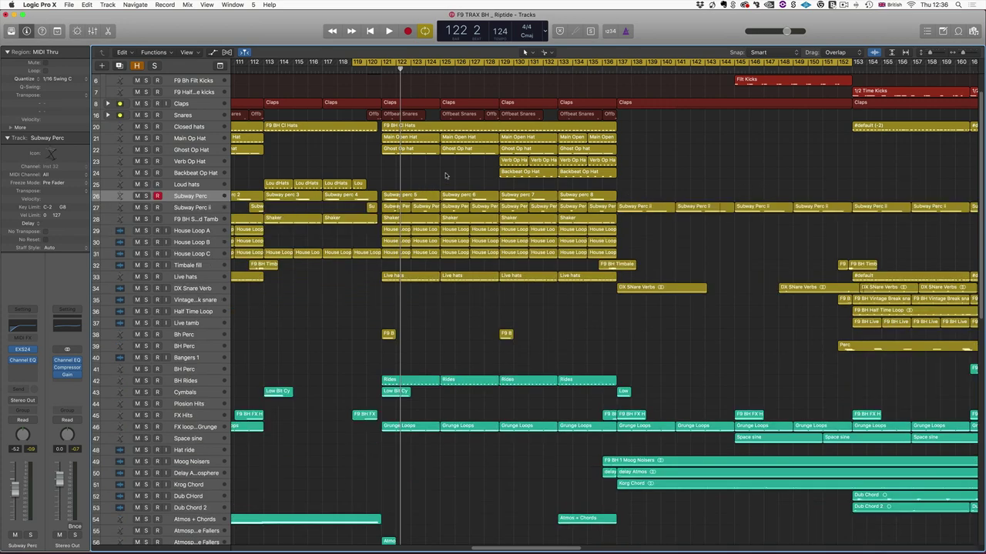
{"action": "key", "text": "space"}
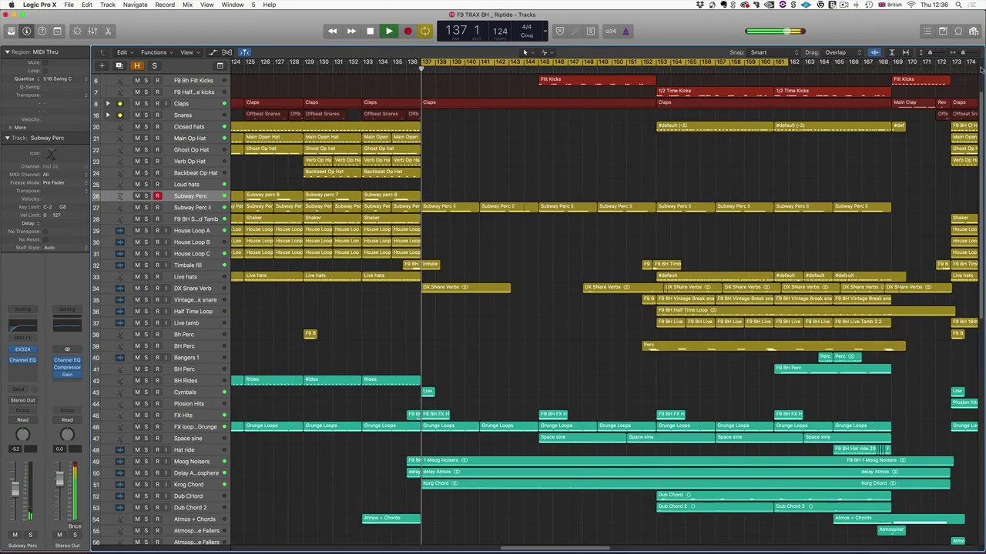
{"action": "scroll", "coordinate": [565, 244], "scroll_direction": "down", "scroll_amount": 1}
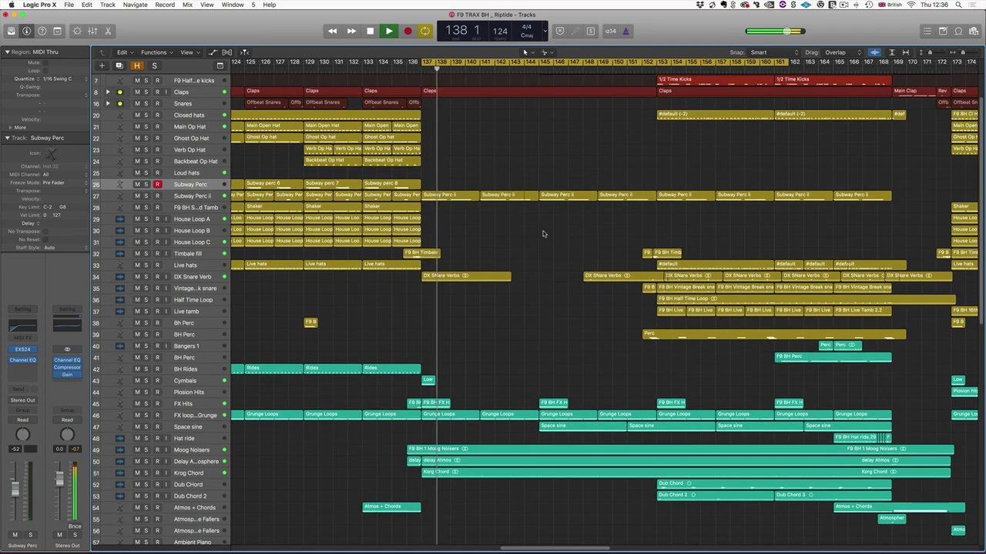
{"action": "key", "text": "Down"}
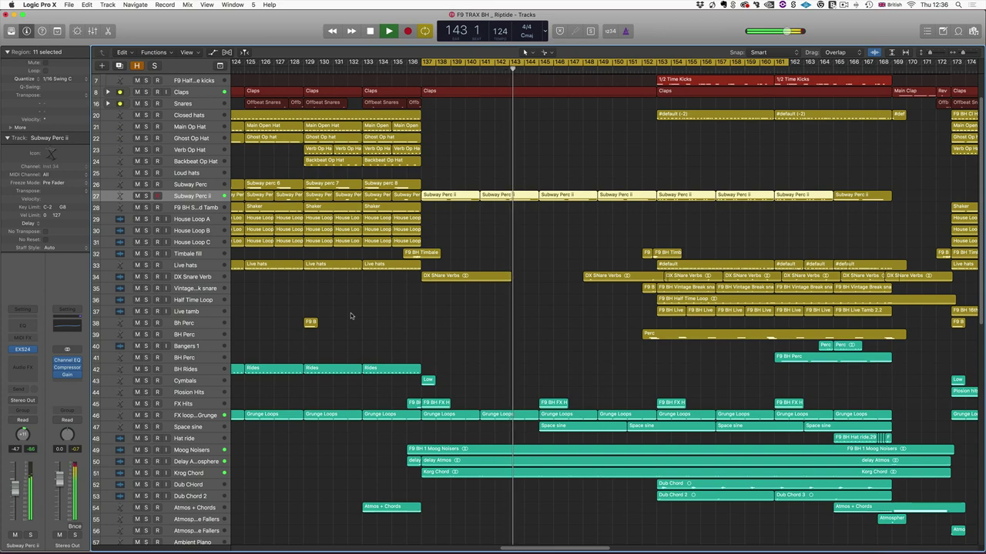
{"action": "key", "text": "space"}
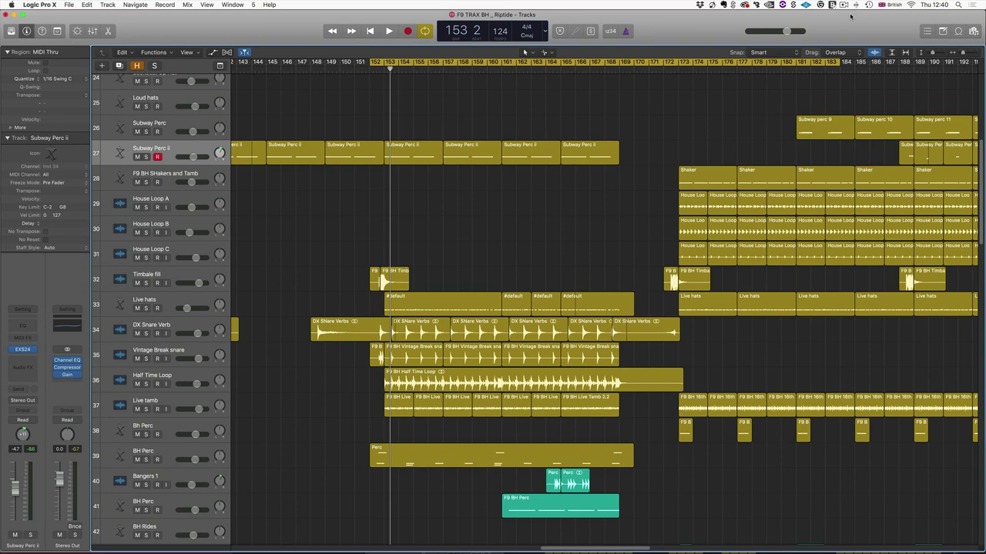
{"action": "key", "text": "space"}
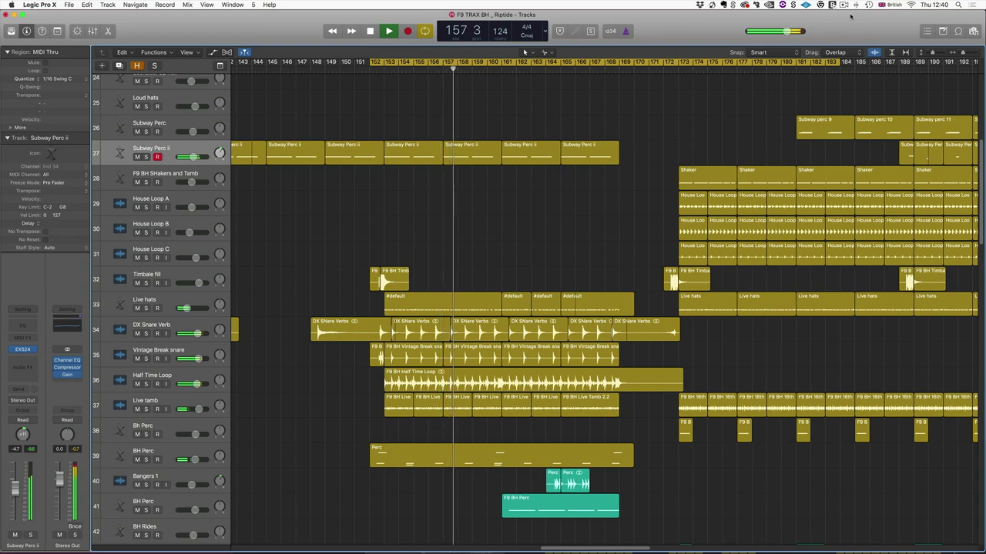
{"action": "key", "text": "space"}
Step: Solo the F9 BH Half Time Loop region and audition it with the cycle set to bars 153 to 161
{"action": "left_click", "coordinate": [485, 384]}
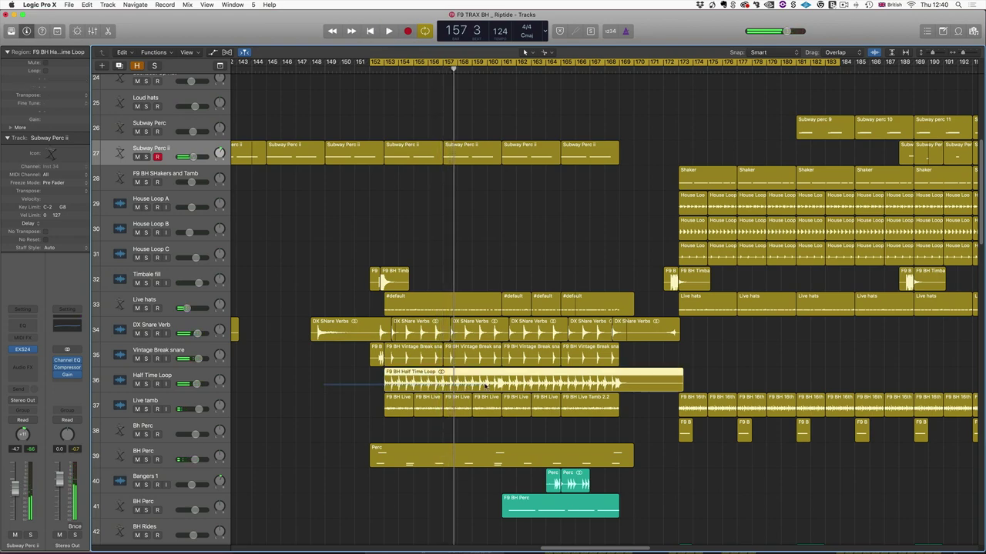
{"action": "key", "text": "ctrl+s"}
{"action": "left_click_drag", "start_coordinate": [385, 61], "coordinate": [495, 66]}
{"action": "key", "text": "space"}
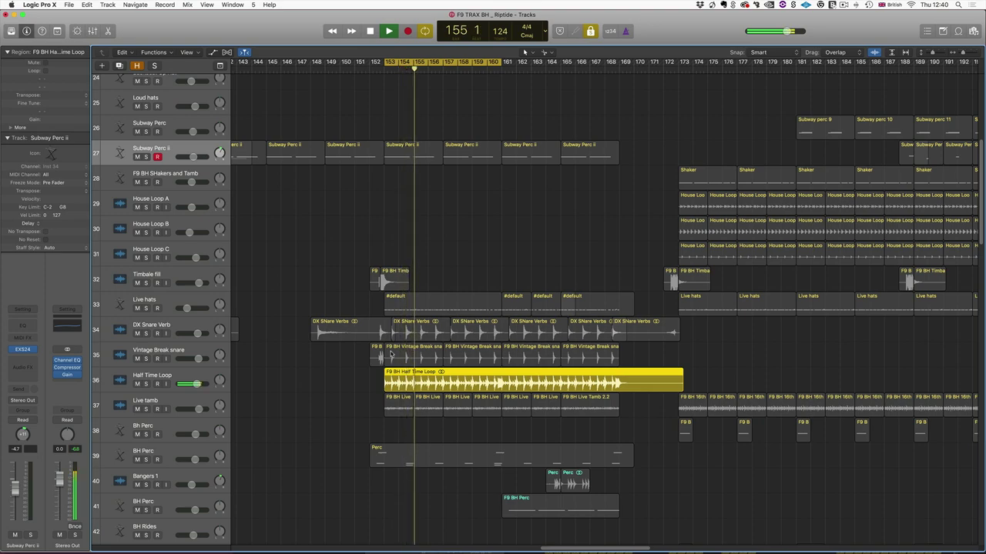
{"action": "key", "text": "space"}
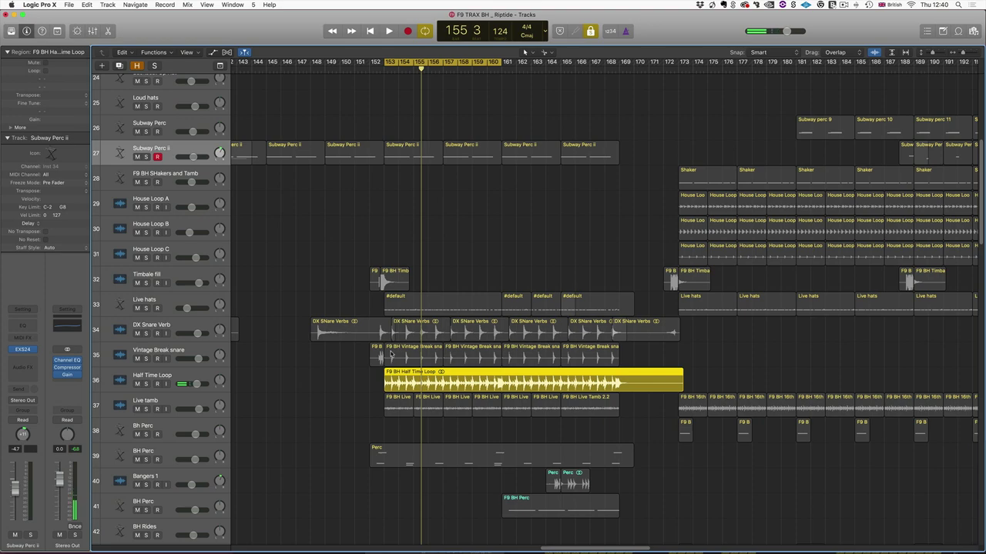
Step: Audition the first two Vintage Break snare regions in solo from bar 152
{"action": "left_click_drag", "start_coordinate": [360, 359], "coordinate": [420, 358]}
{"action": "left_click", "coordinate": [375, 64]}
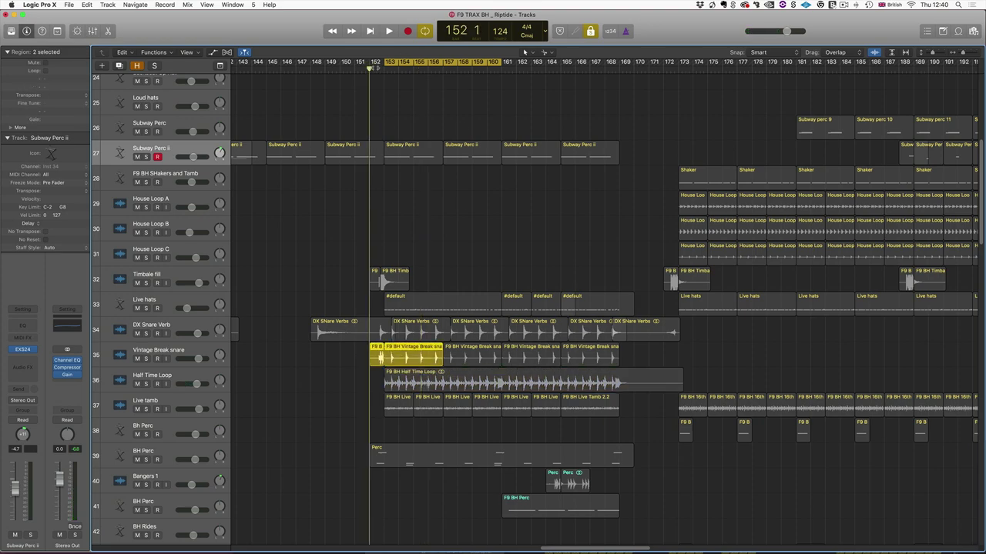
{"action": "key", "text": "space"}
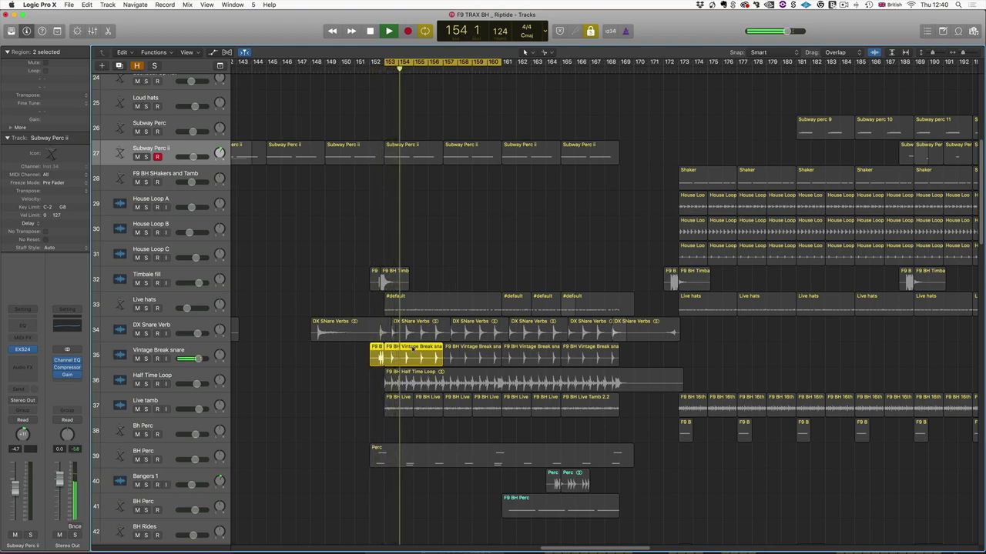
{"action": "key", "text": "space"}
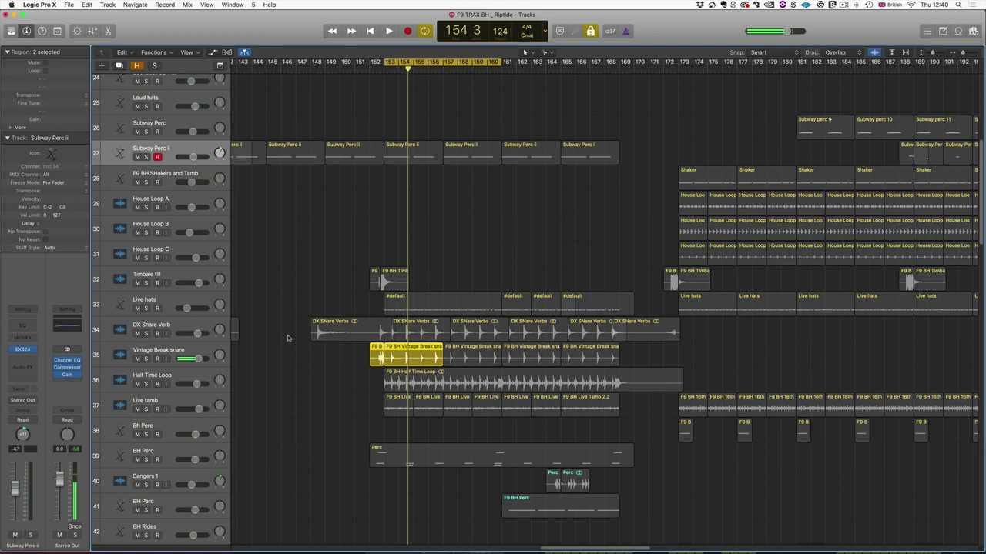
Step: Audition the first two overlapping DX Snare Verb regions in solo from bar 153
{"action": "left_click_drag", "start_coordinate": [290, 337], "coordinate": [436, 335]}
{"action": "key", "text": "Return"}
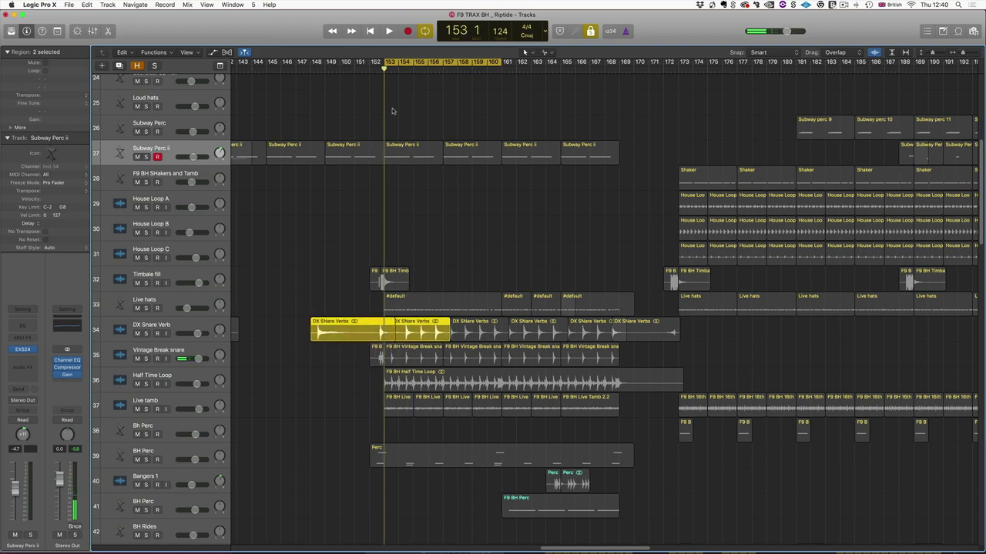
{"action": "key", "text": "space"}
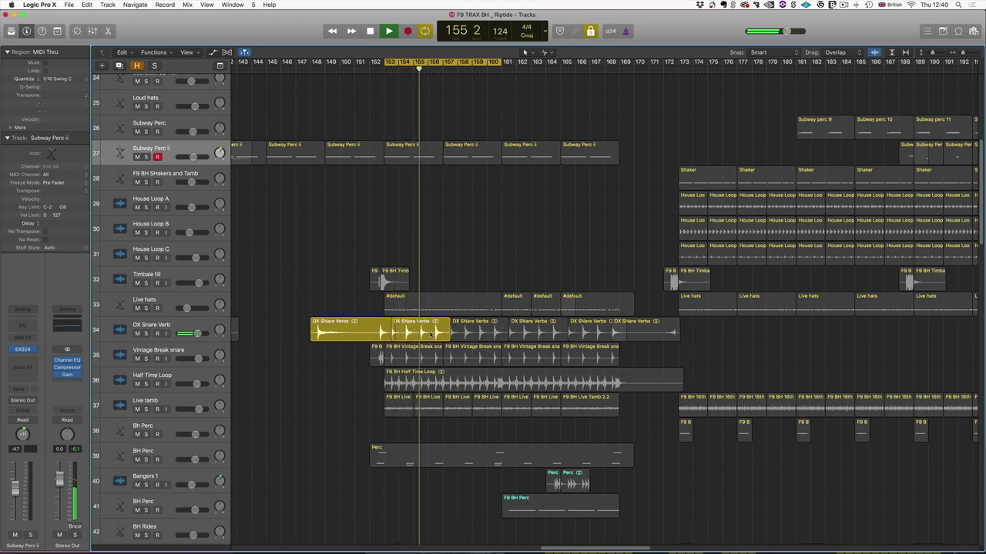
{"action": "key", "text": "space"}
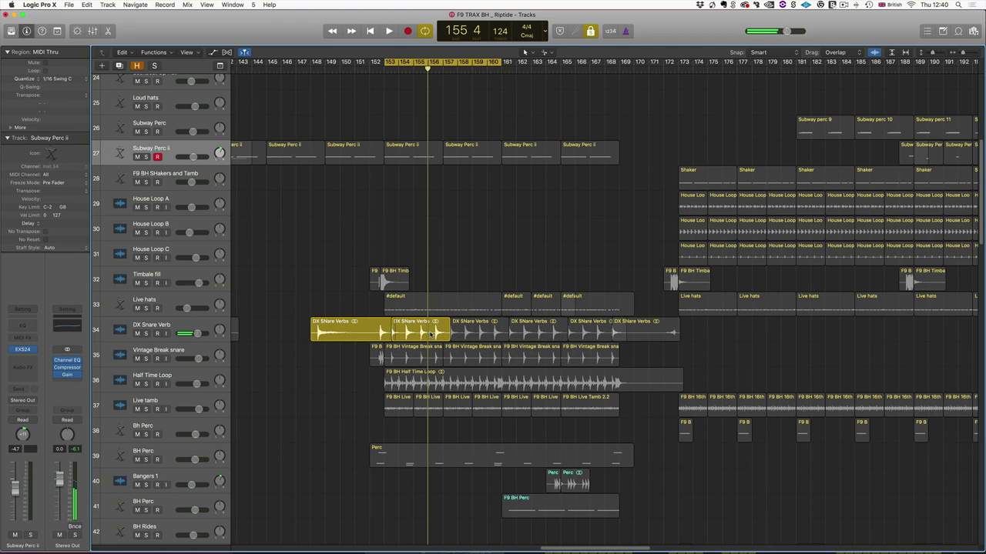
{"action": "key", "text": "space"}
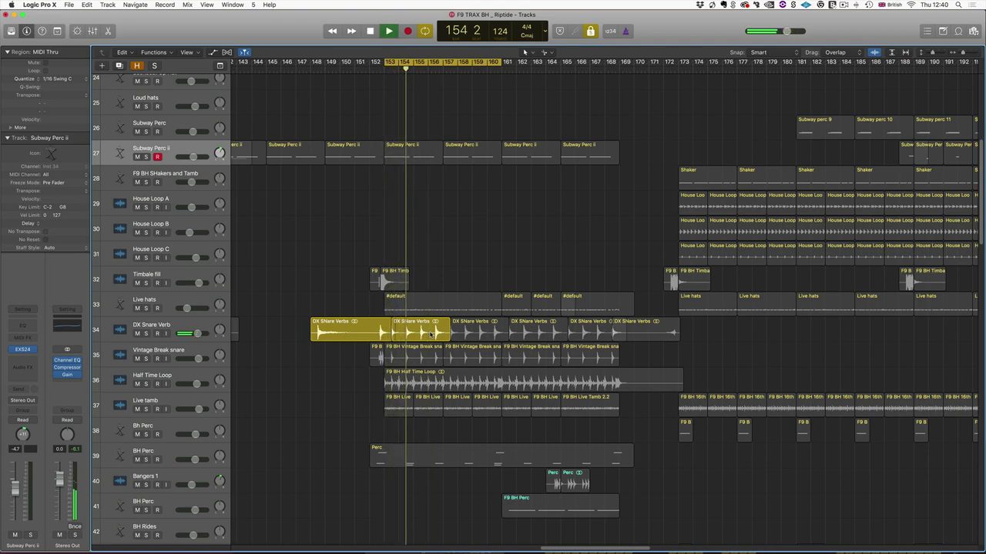
{"action": "key", "text": "space"}
Step: Open the first #default region on the Live hats track in the Piano Roll and audition it in solo
{"action": "left_click", "coordinate": [423, 311]}
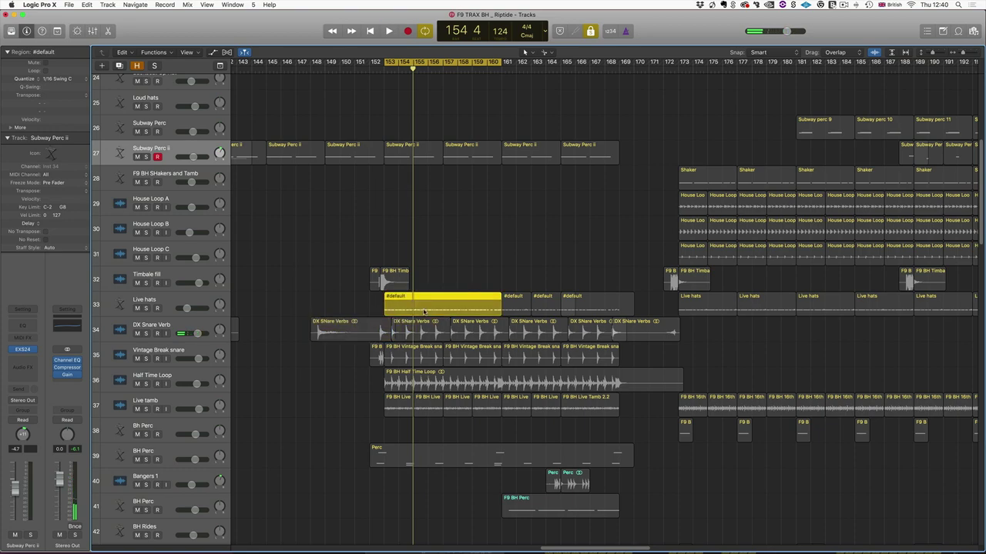
{"action": "double_click", "coordinate": [423, 311]}
{"action": "key", "text": "space"}
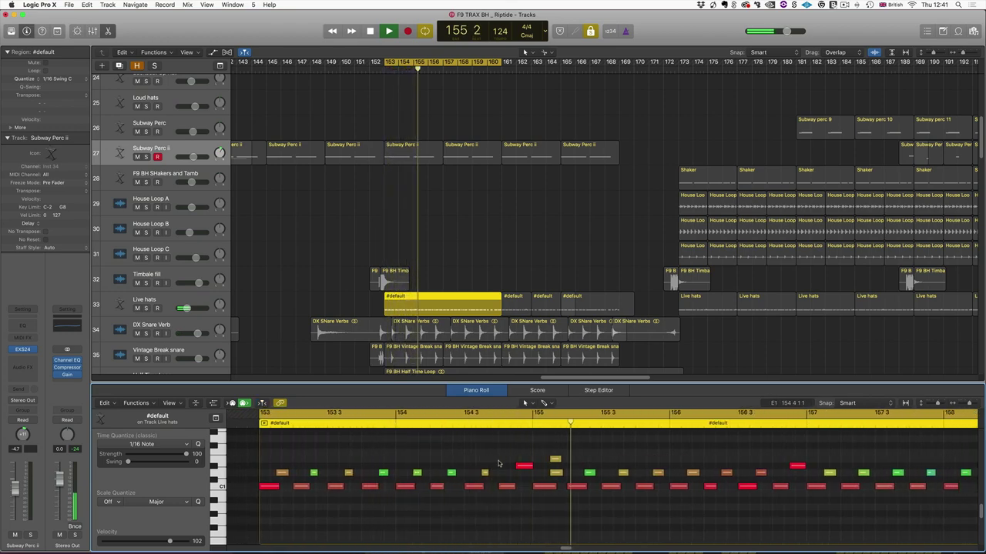
Step: Solo the two Timbale fill regions at bar 152 and audition them with the cycle set to bars 152 to 157
{"action": "scroll", "coordinate": [501, 304], "scroll_direction": "down", "scroll_amount": 2}
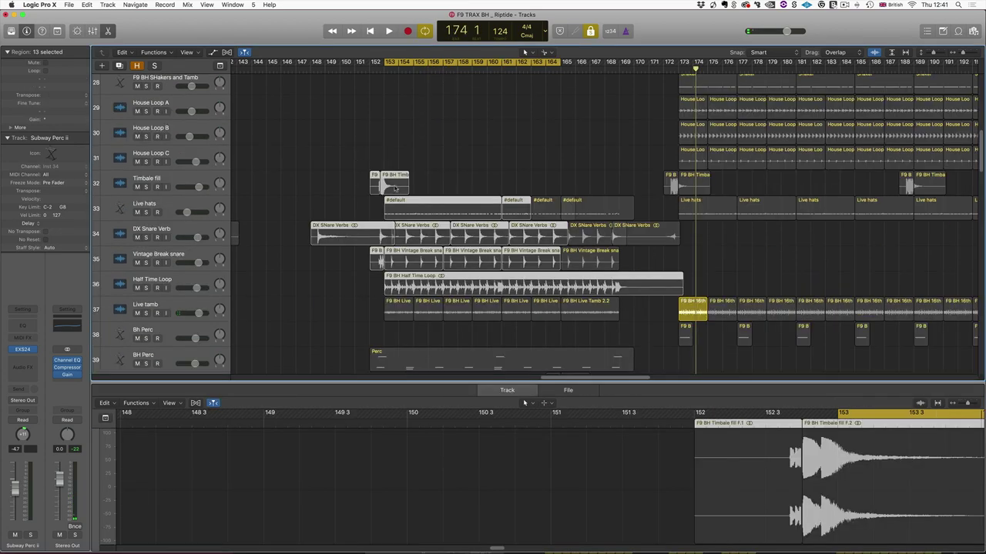
{"action": "left_click", "coordinate": [395, 188]}
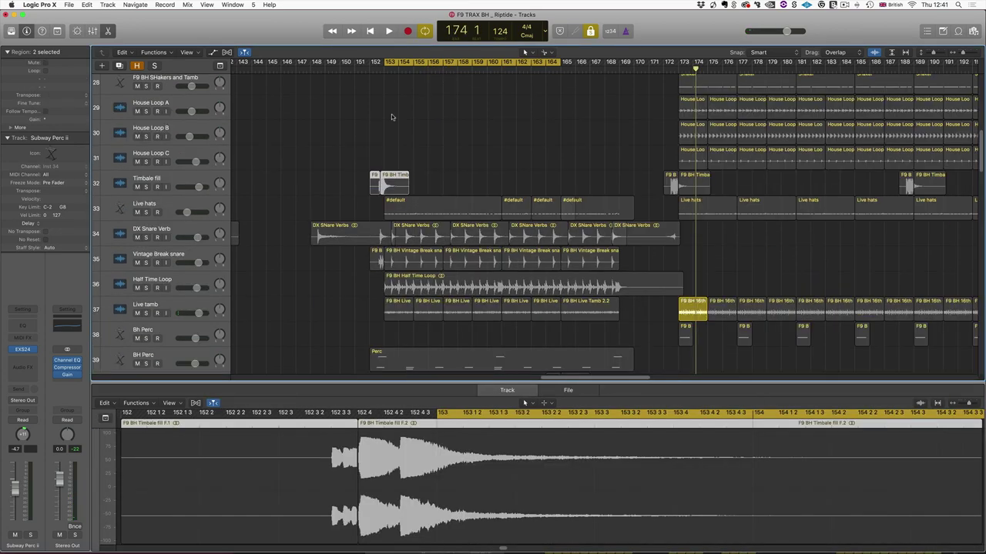
{"action": "left_click_drag", "start_coordinate": [372, 62], "coordinate": [436, 64]}
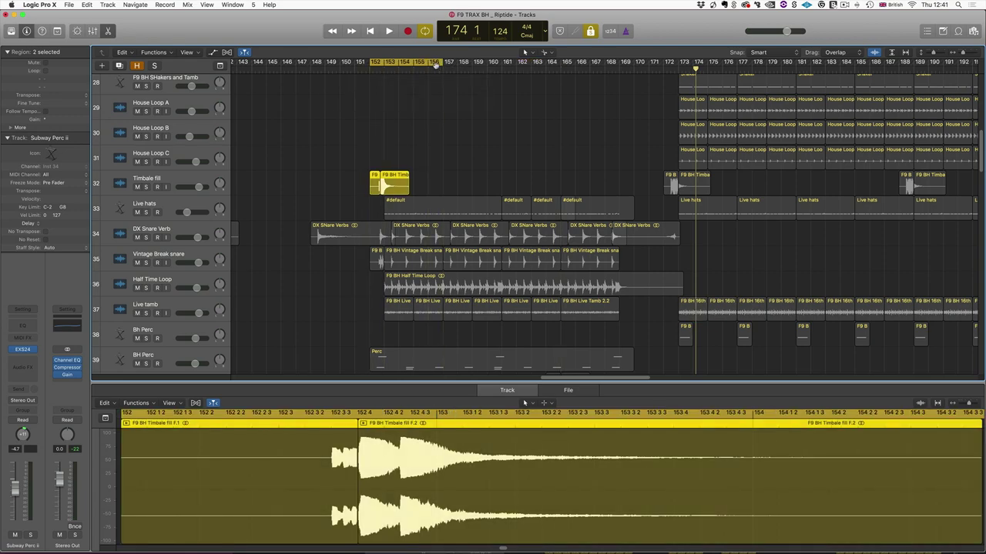
{"action": "key", "text": "space"}
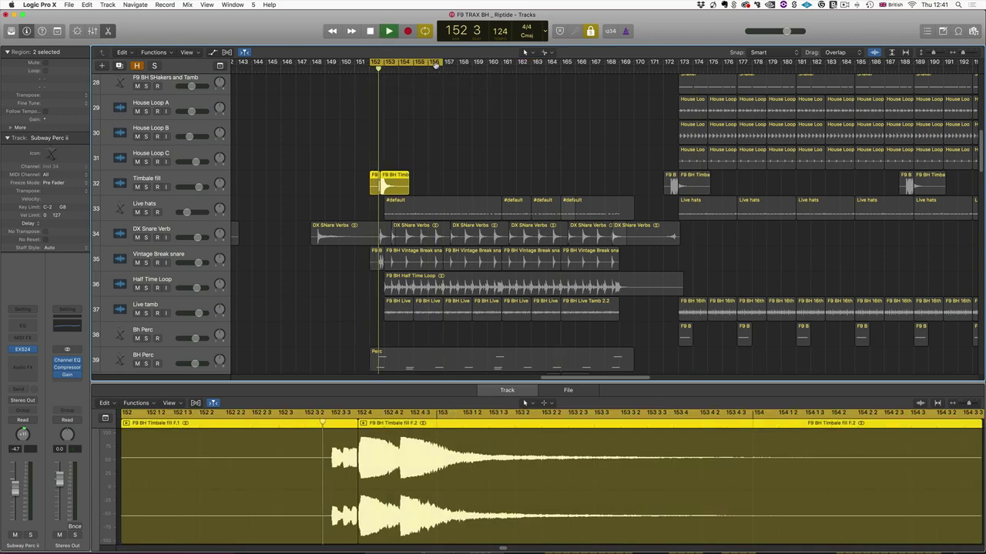
{"action": "key", "text": "space"}
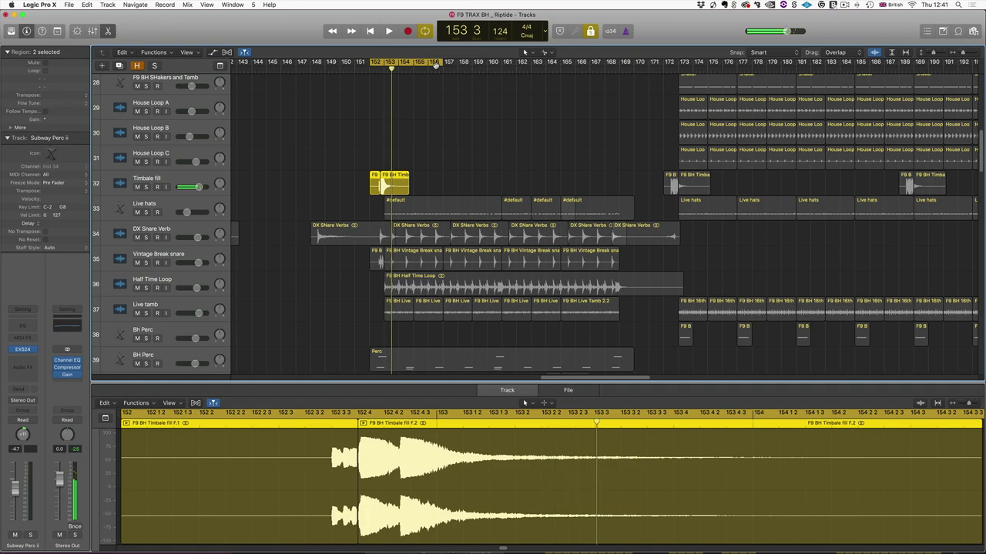
Step: Examine how the Timbale fill regions are spread across the whole arrangement and look closely at the section around bar 153
{"action": "left_click", "coordinate": [524, 139]}
{"action": "key", "text": "super+Left"}
{"action": "key", "text": "super+Left"}
{"action": "key", "text": "super+Left"}
{"action": "key", "text": "super+Left"}
{"action": "key", "text": "super+Left"}
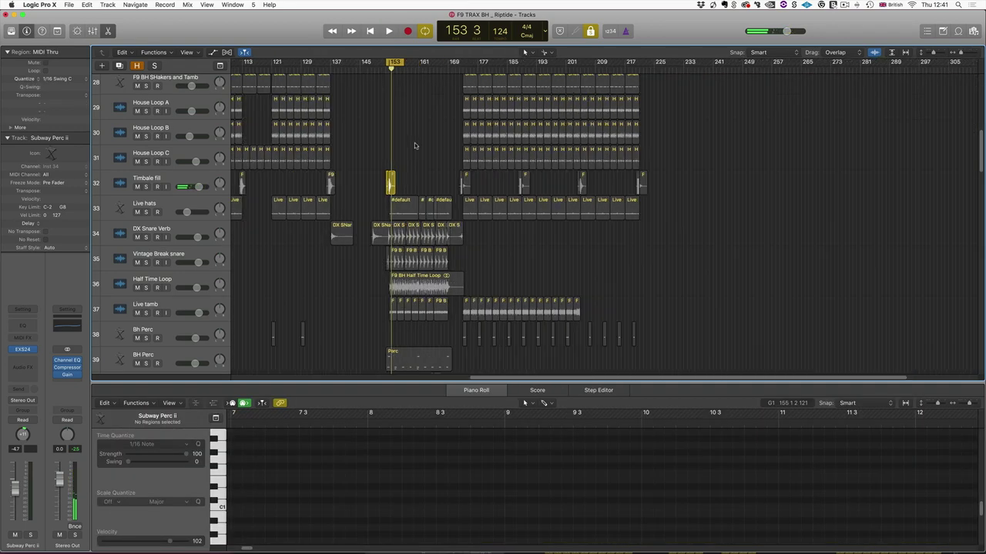
{"action": "key", "text": "super+Right"}
{"action": "key", "text": "super+Right"}
{"action": "key", "text": "super+Right"}
{"action": "key", "text": "super+Right"}
{"action": "key", "text": "super+Right"}
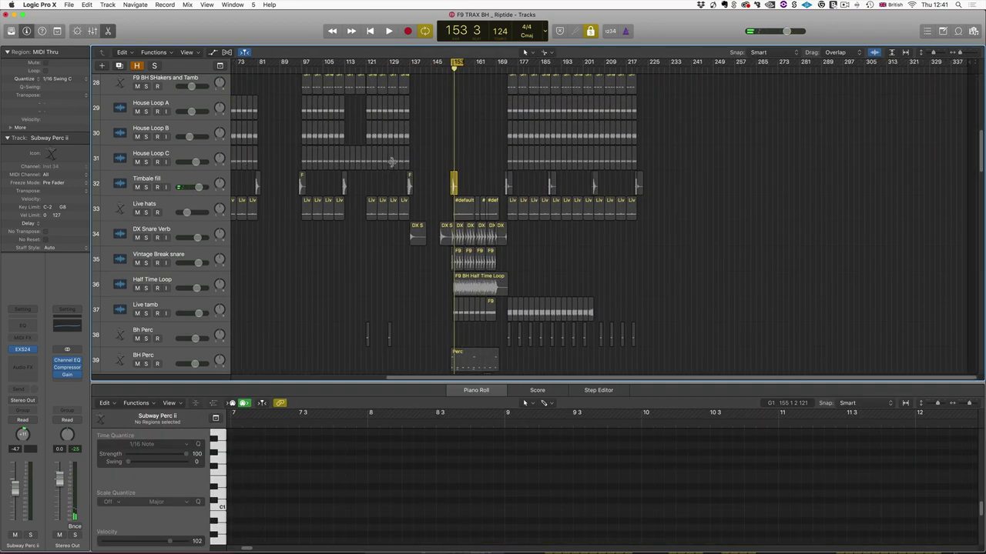
{"action": "key", "text": "super+Right"}
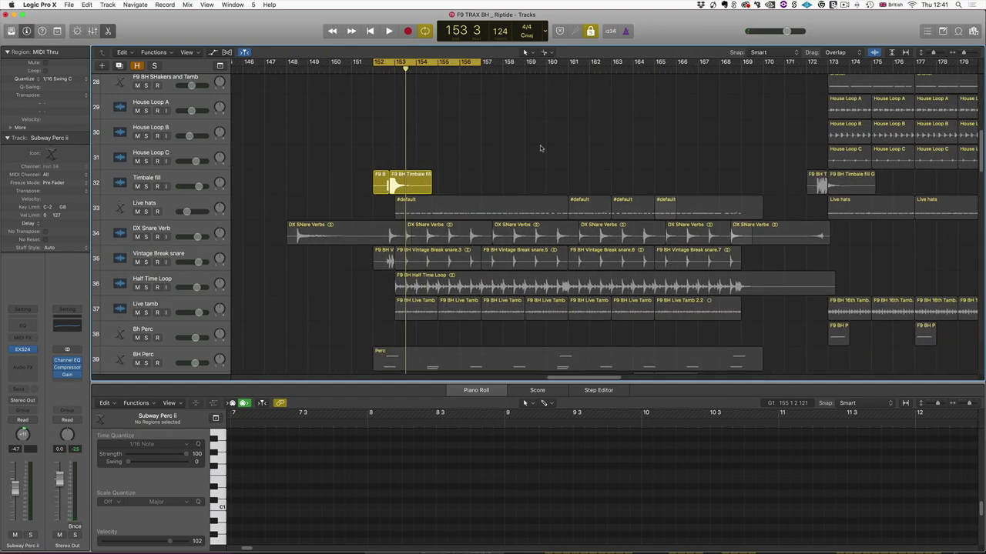
Step: Select the BH Perc track and look at the notes of its Perc region starting at bar 152
{"action": "scroll", "coordinate": [400, 284], "scroll_direction": "down", "scroll_amount": 3}
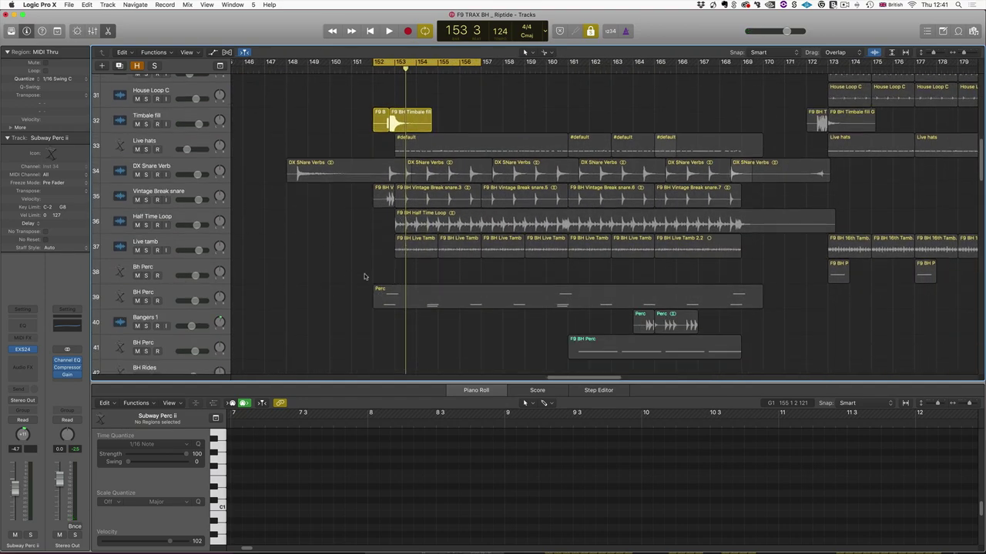
{"action": "left_click", "coordinate": [154, 294]}
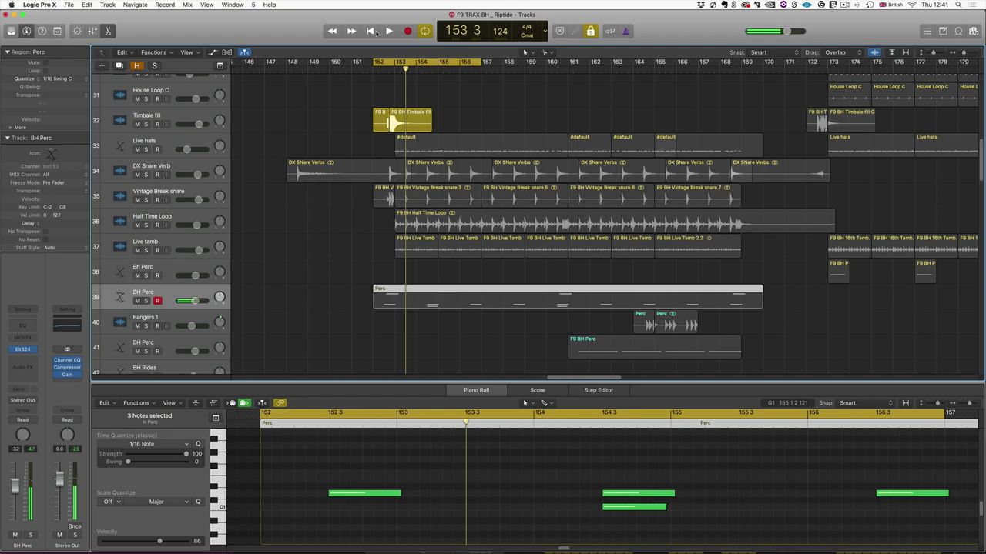
{"action": "left_click", "coordinate": [436, 300]}
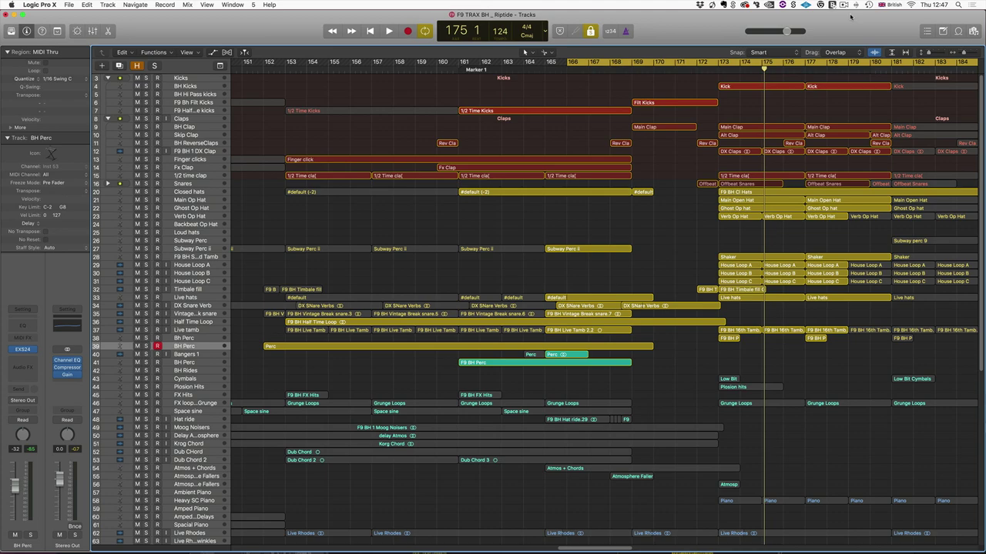
Step: Audition the selected drum and percussion regions together in solo from bar 166, looking through the kick, clap, hat and loop layers
{"action": "key", "text": "space"}
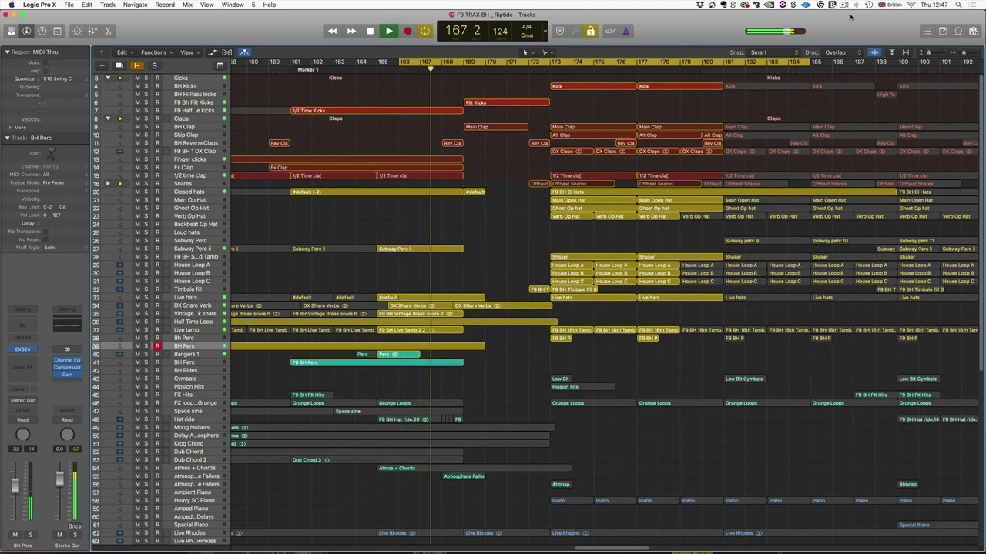
{"action": "key", "text": "space"}
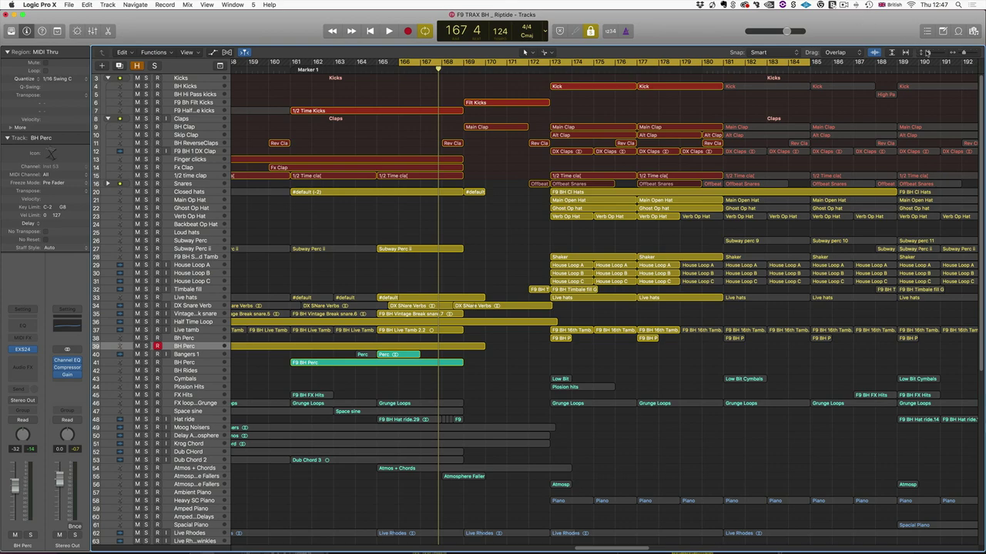
{"action": "left_click_drag", "start_coordinate": [929, 53], "coordinate": [932, 53]}
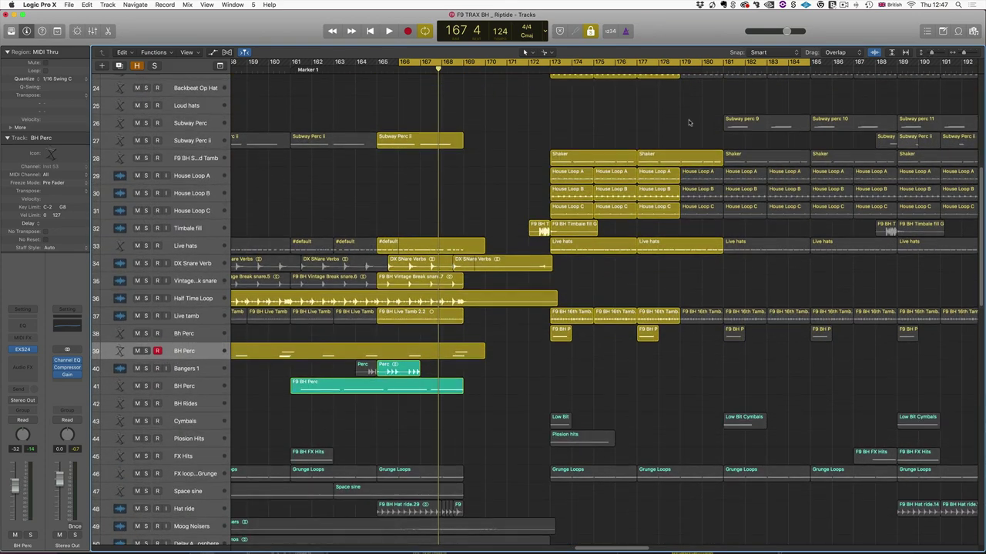
{"action": "scroll", "coordinate": [690, 123], "scroll_direction": "up", "scroll_amount": 5}
{"action": "scroll", "coordinate": [690, 123], "scroll_direction": "up", "scroll_amount": 5}
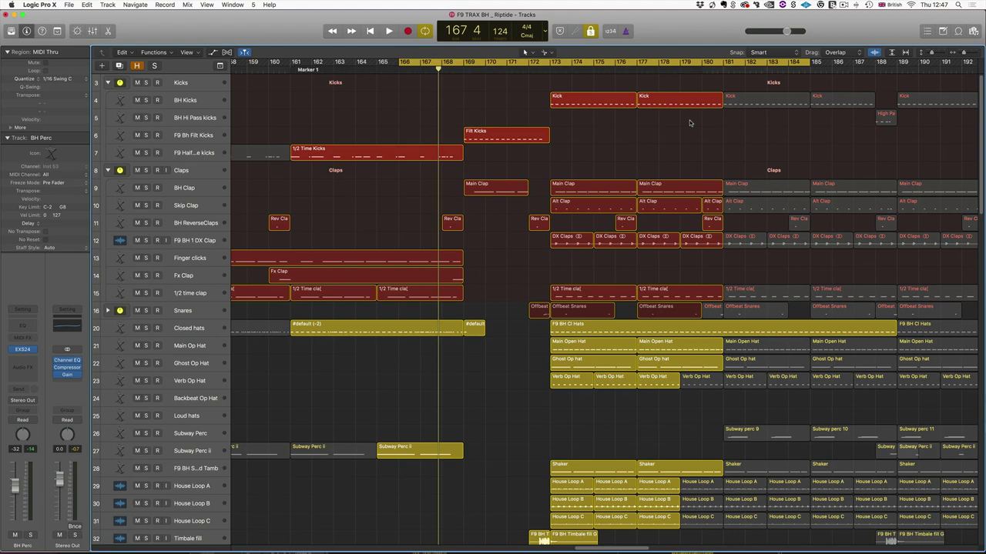
{"action": "key", "text": "space"}
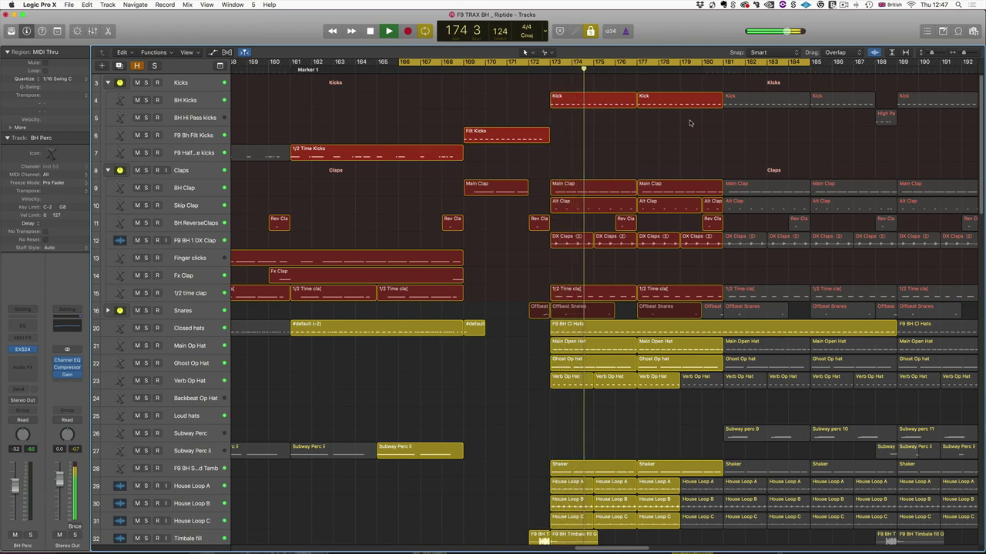
{"action": "key", "text": "space"}
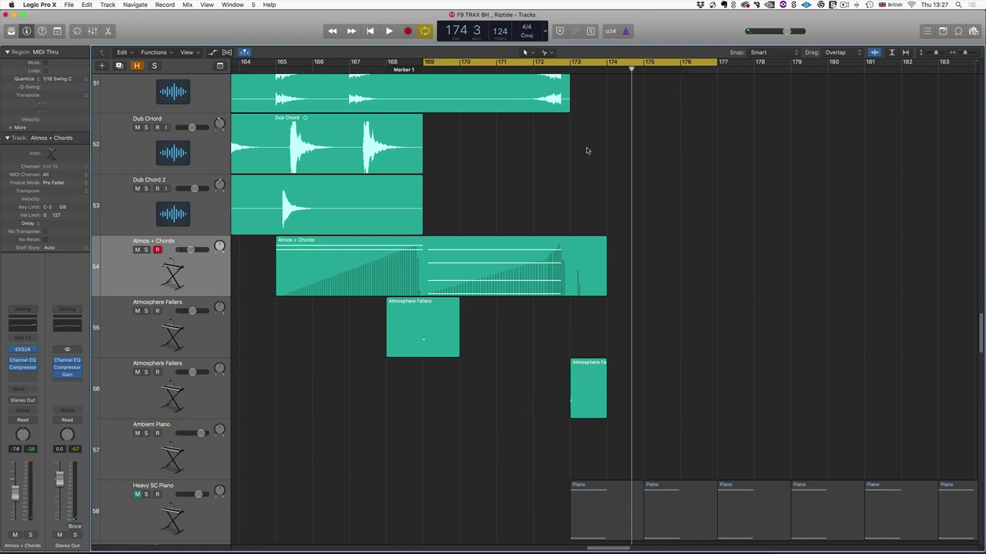
Step: Inspect the EXS24 instrument of the Atmos + Chords track, then close its plug-in window
{"action": "left_click", "coordinate": [23, 351]}
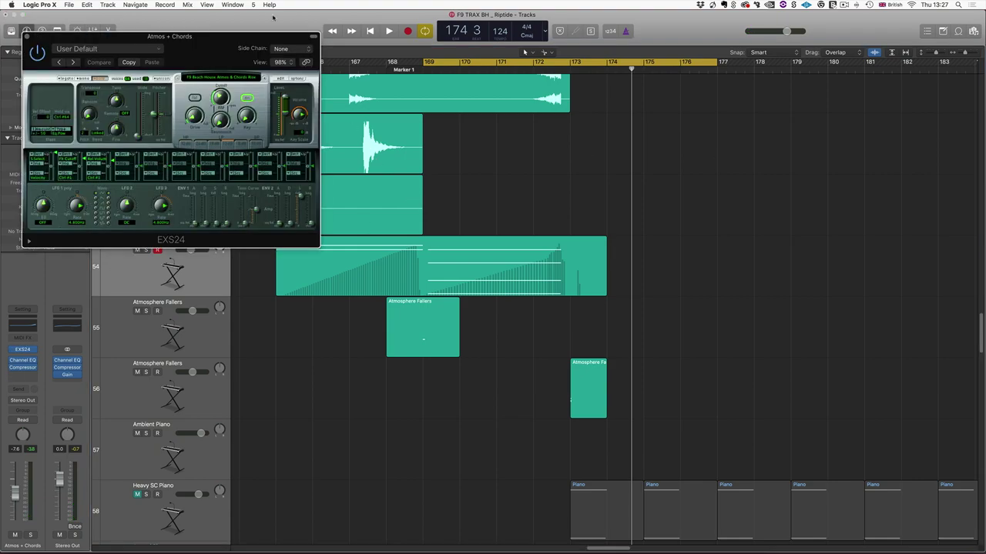
{"action": "left_click_drag", "start_coordinate": [181, 39], "coordinate": [598, 105]}
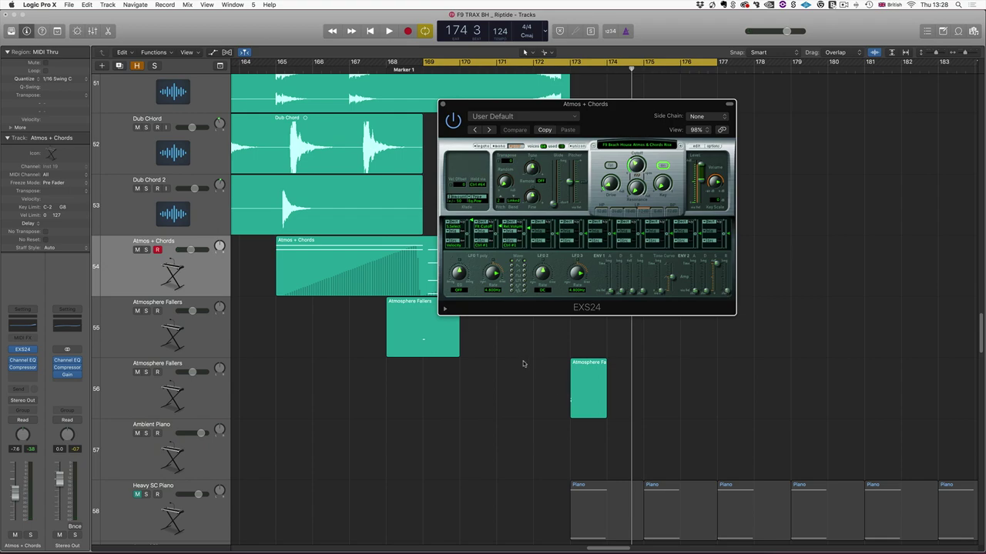
{"action": "left_click", "coordinate": [442, 104]}
Step: Select the second Atmosphere Fallers track and look over the neighbouring chord and piano tracks
{"action": "left_click", "coordinate": [203, 395]}
{"action": "scroll", "coordinate": [491, 406], "scroll_direction": "right", "scroll_amount": 3}
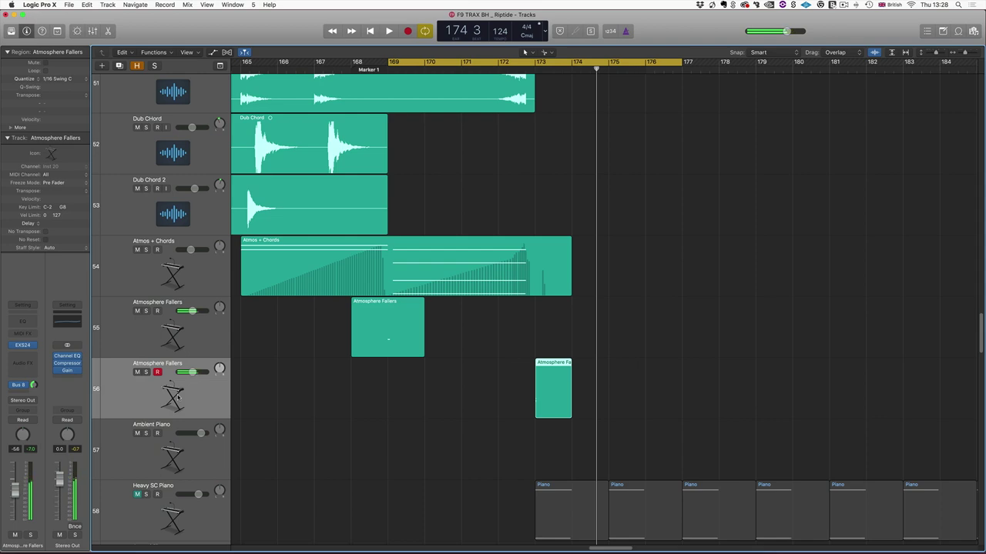
{"action": "scroll", "coordinate": [177, 397], "scroll_direction": "down", "scroll_amount": 3}
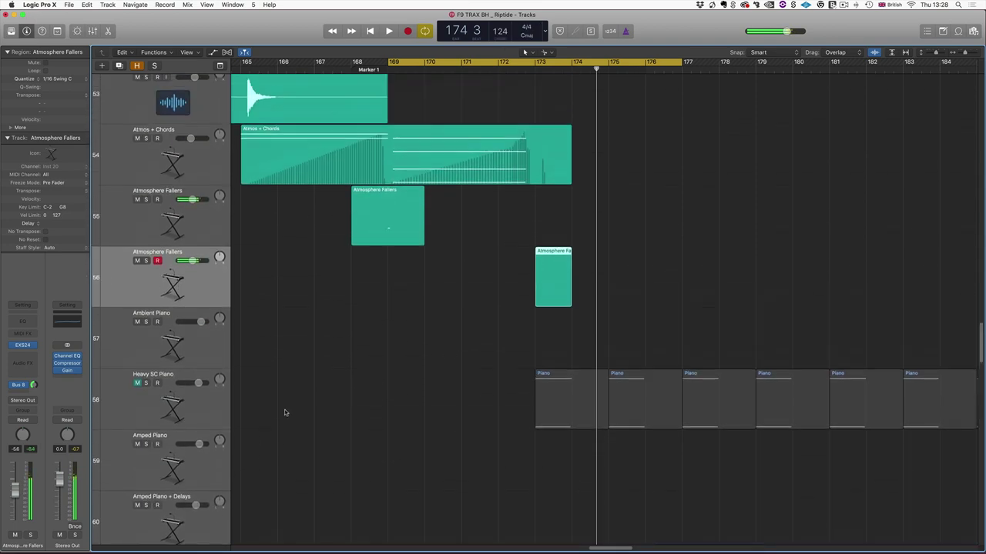
{"action": "scroll", "coordinate": [284, 412], "scroll_direction": "up", "scroll_amount": 5}
{"action": "left_click", "coordinate": [484, 276]}
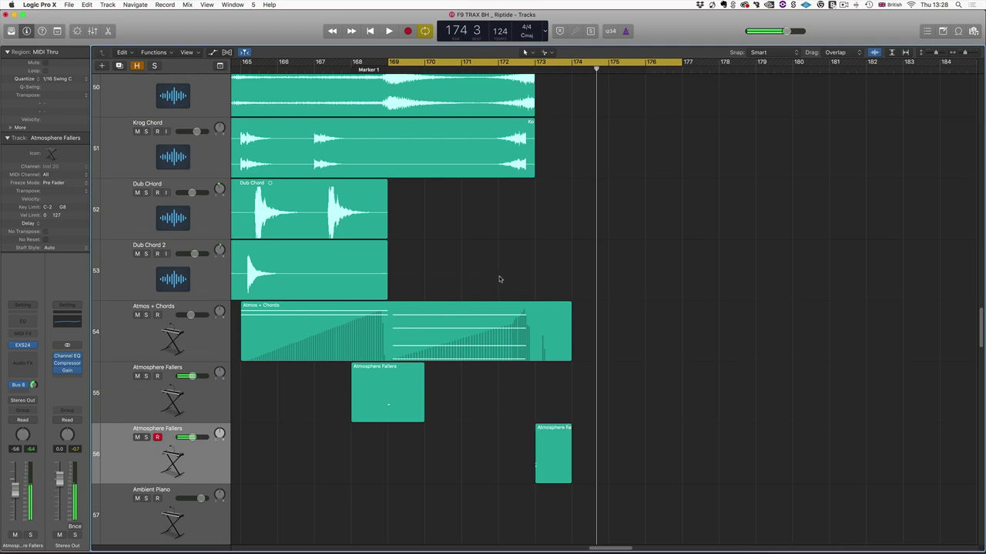
Step: Audition the Atmos + Chords region and both Atmosphere Fallers regions together in solo, then switch solo off
{"action": "left_click", "coordinate": [468, 356]}
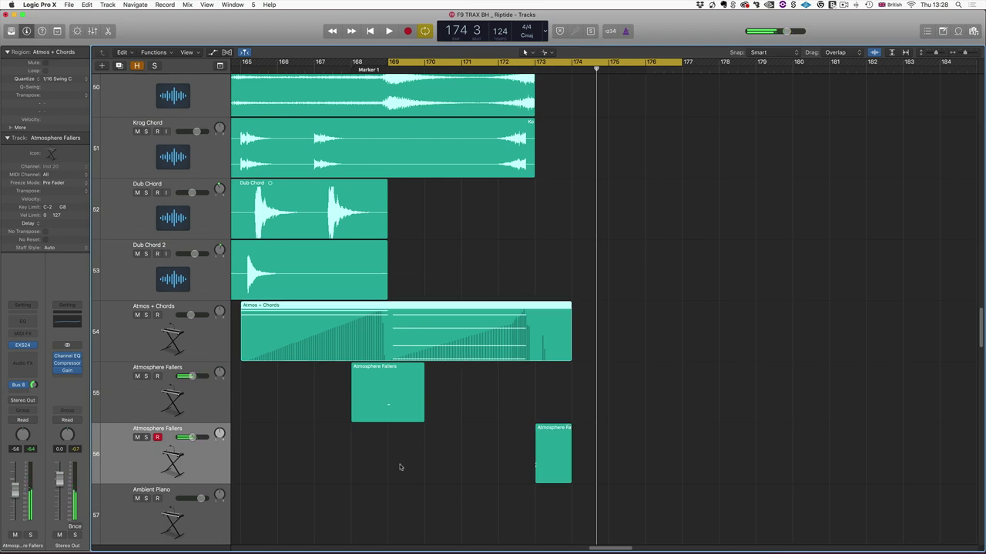
{"action": "left_click_drag", "start_coordinate": [335, 498], "coordinate": [591, 358]}
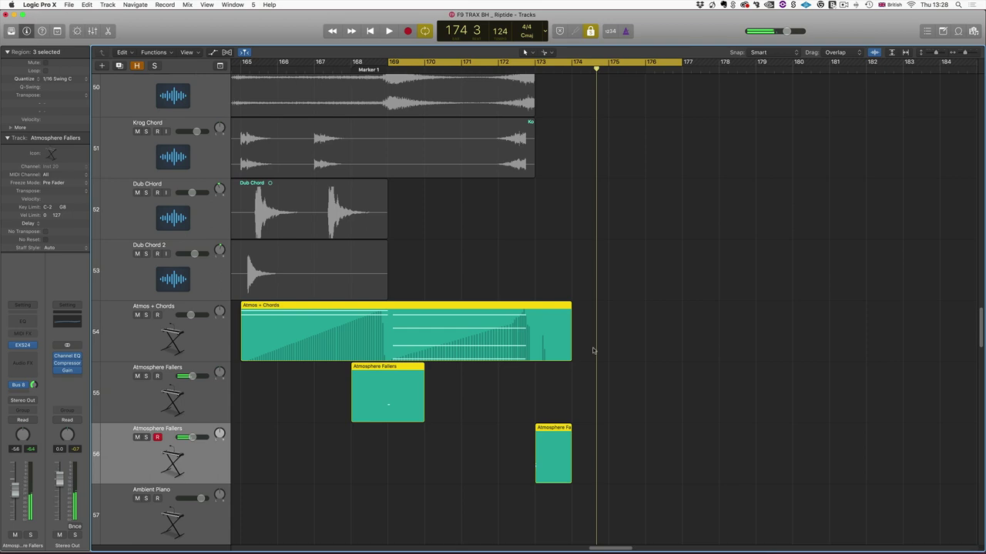
{"action": "key", "text": "space"}
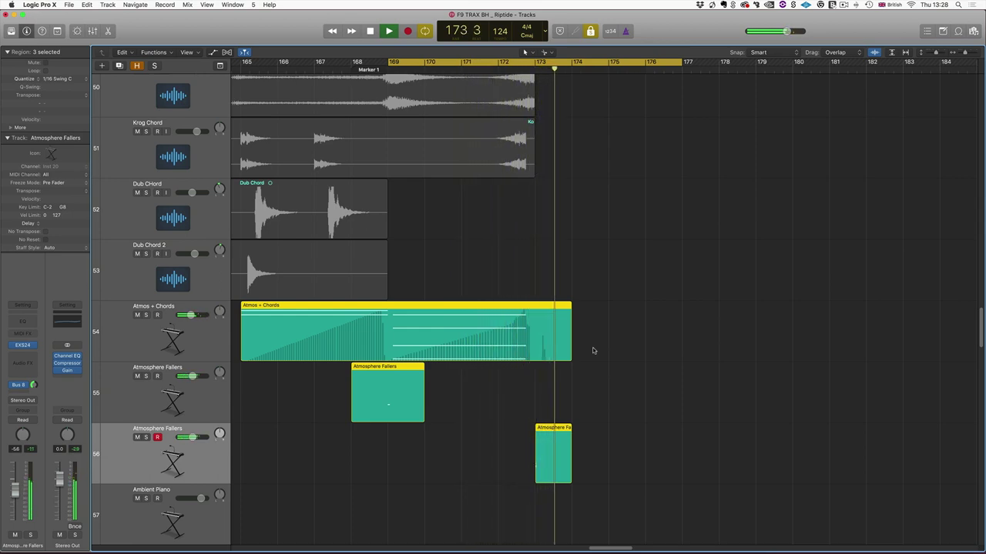
{"action": "key", "text": "space"}
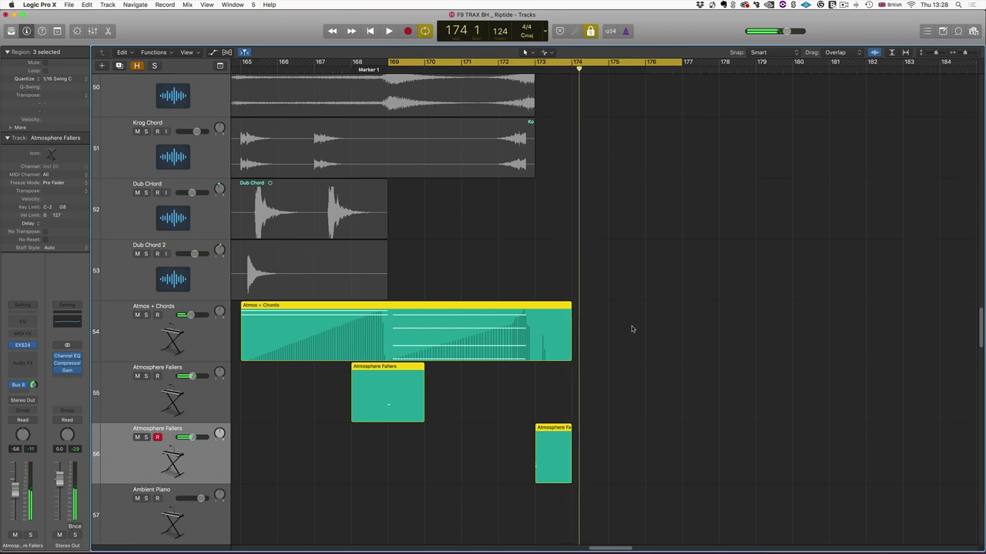
{"action": "left_click", "coordinate": [668, 318]}
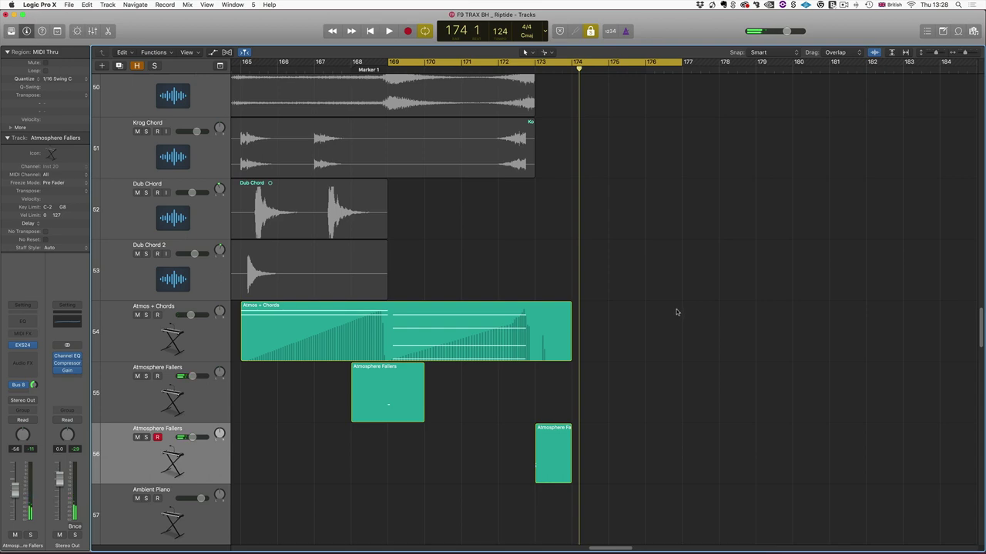
{"action": "left_click", "coordinate": [590, 32]}
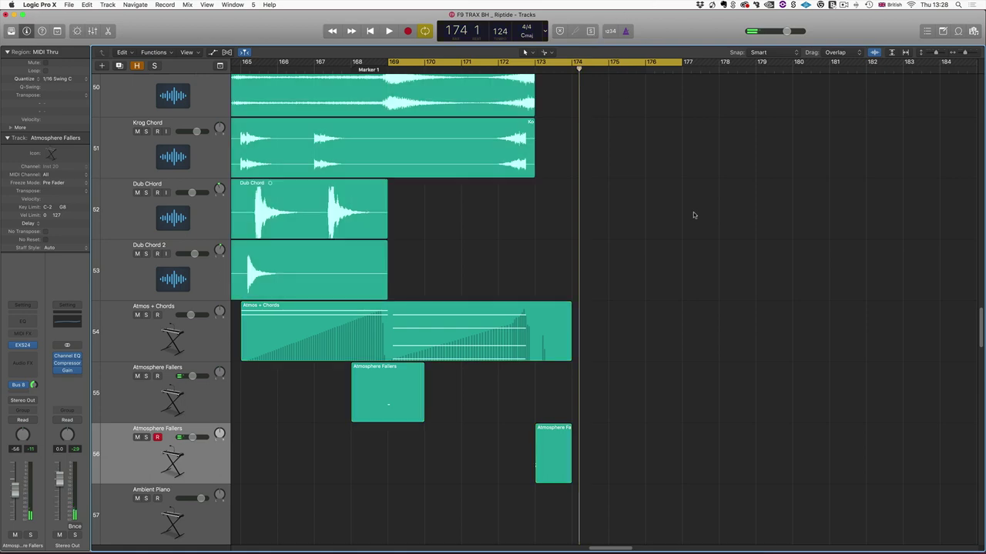
Step: Play the section from bar 169 without solo to hear the atmospheres in context
{"action": "key", "text": "Return"}
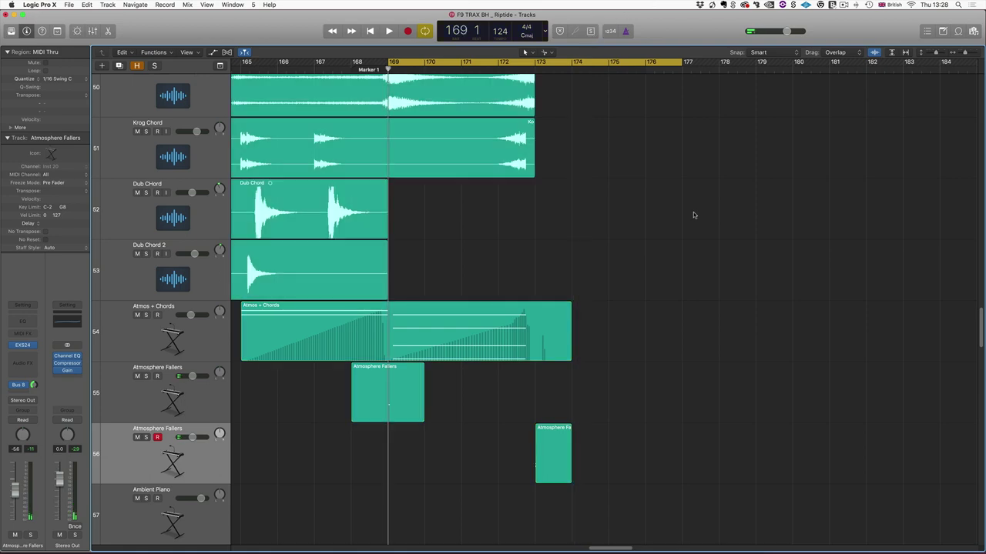
{"action": "key", "text": "space"}
{"action": "left_click_drag", "start_coordinate": [935, 53], "coordinate": [927, 54]}
{"action": "key", "text": "super+Left"}
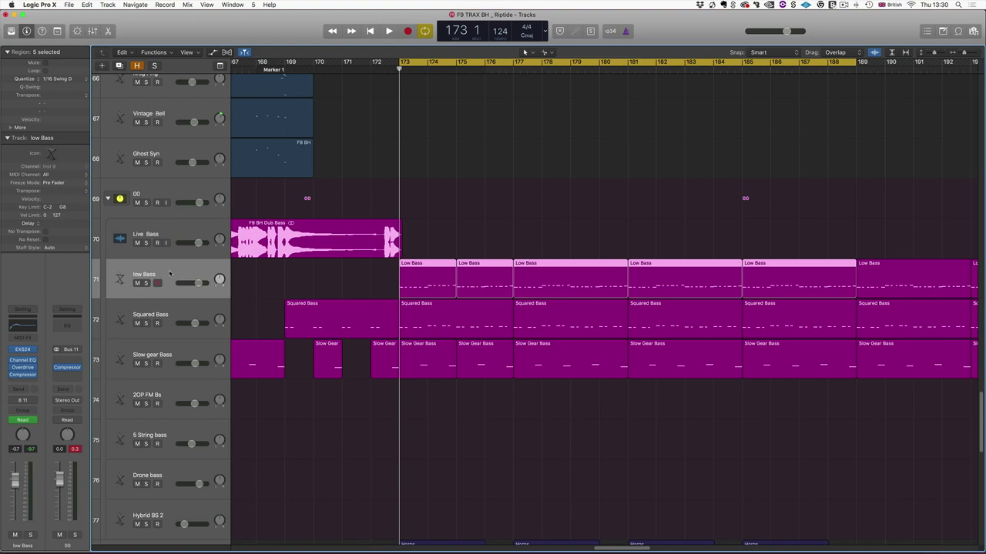
Step: Audition the five selected Low Bass regions in solo from bar 173, then switch solo off
{"action": "key", "text": "ctrl+s"}
{"action": "key", "text": "space"}
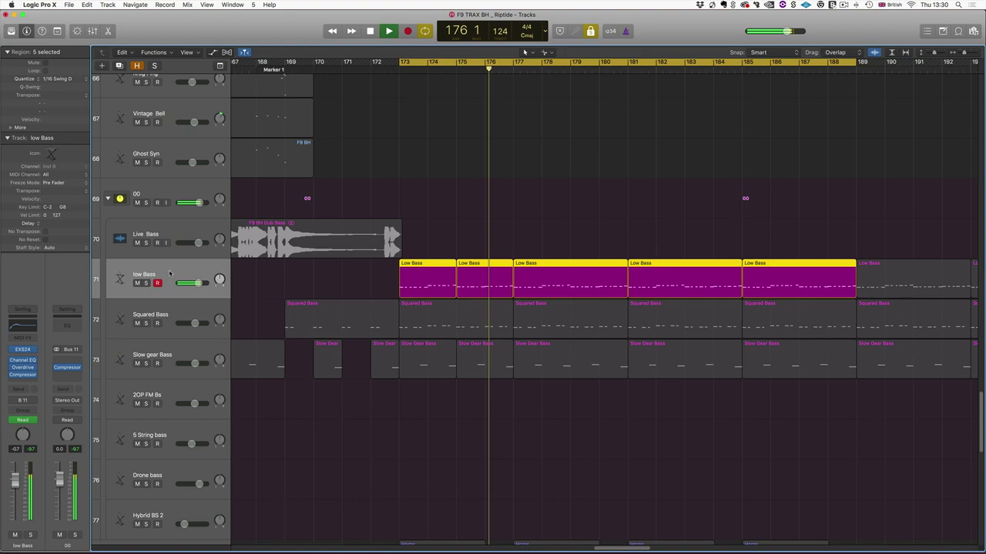
{"action": "key", "text": "space"}
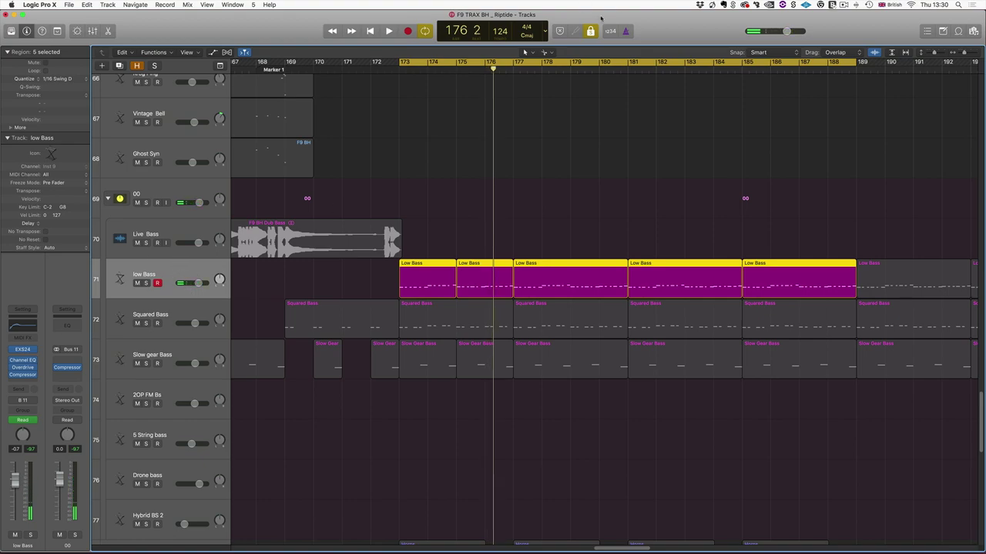
{"action": "left_click", "coordinate": [590, 31]}
Step: Mute the Squared Bass and Slow gear Bass tracks and play the low bass from bar 173
{"action": "left_click", "coordinate": [137, 323]}
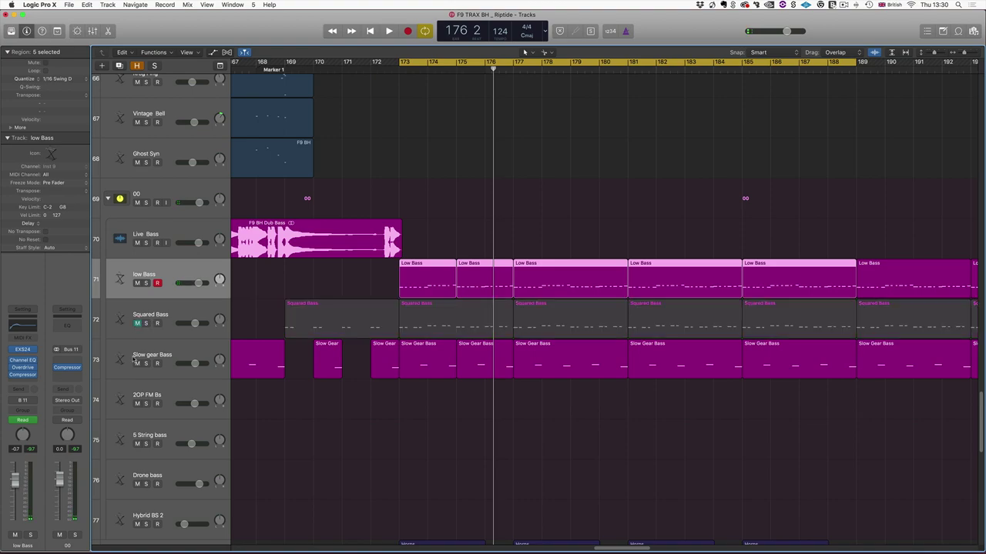
{"action": "left_click", "coordinate": [137, 363]}
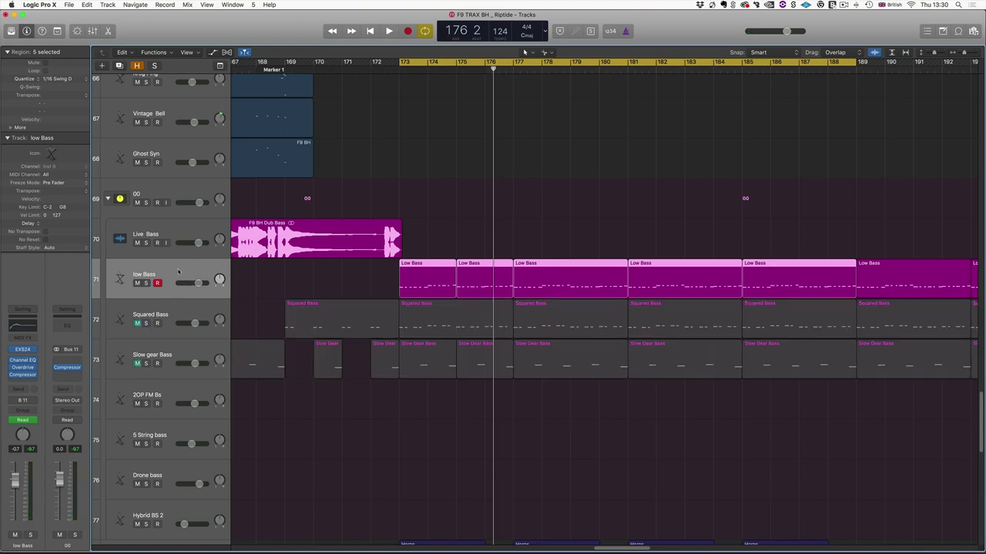
{"action": "key", "text": "space"}
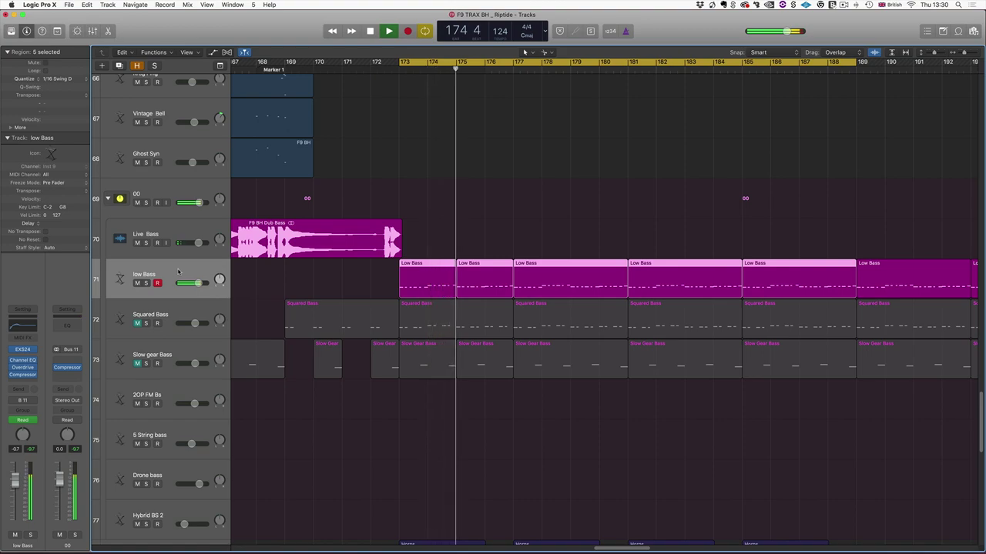
{"action": "key", "text": "space"}
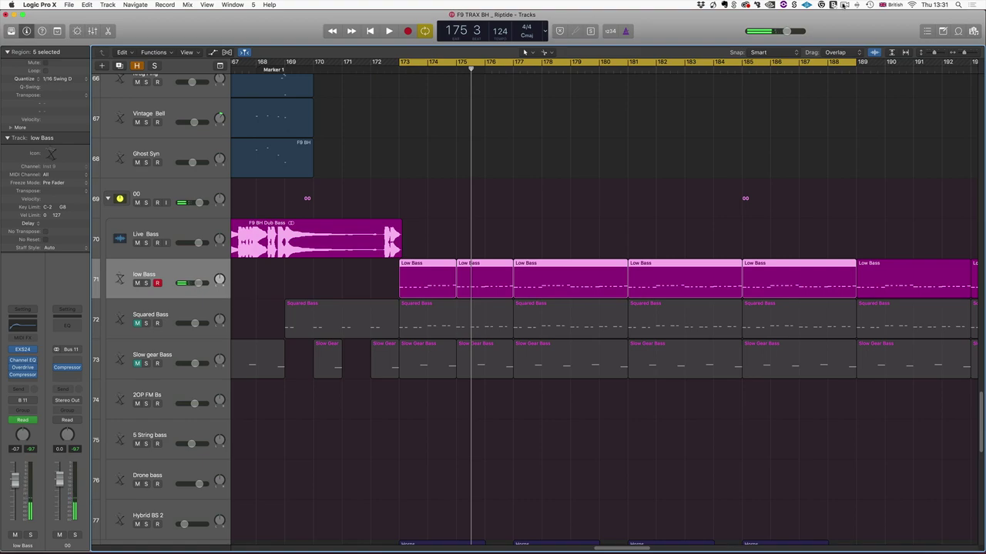
Step: Unmute the Squared Bass track and solo the Low Bass and Squared Bass regions from bar 173 together
{"action": "left_click", "coordinate": [153, 312]}
{"action": "left_click", "coordinate": [137, 324]}
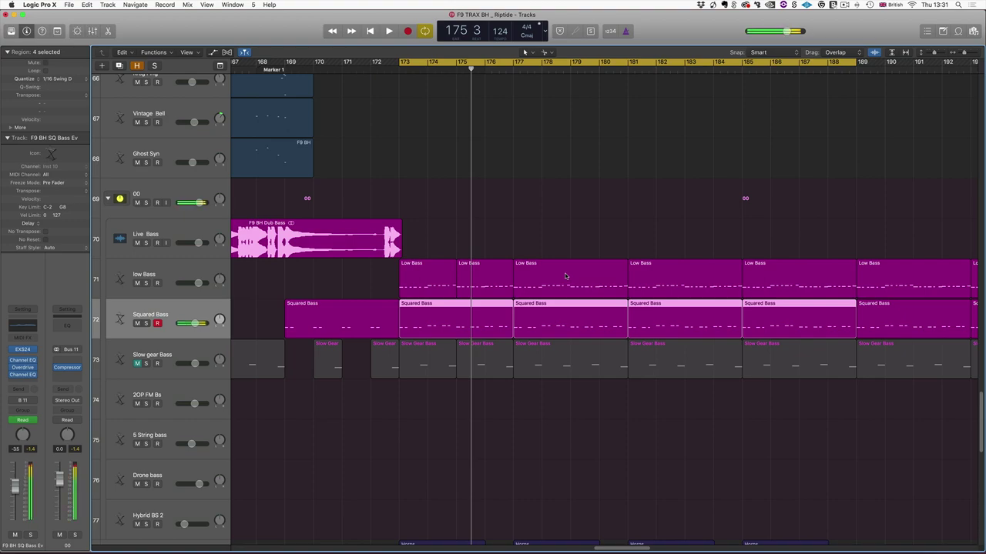
{"action": "left_click_drag", "start_coordinate": [422, 245], "coordinate": [572, 329]}
{"action": "key", "text": "ctrl+s"}
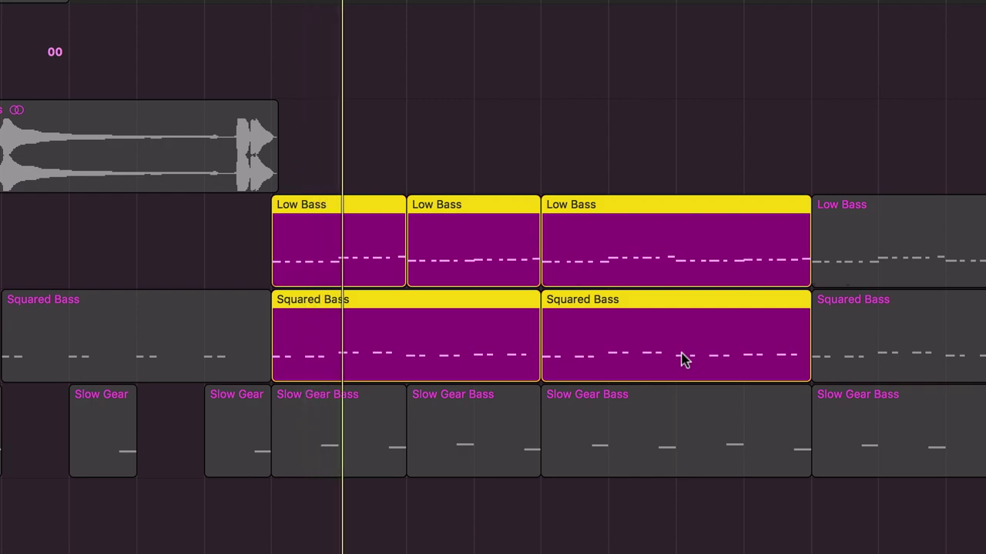
Step: Look closely at the soloed bass patterns and select the first two Slow Gear Bass regions from bar 173
{"action": "key", "text": "super+Right"}
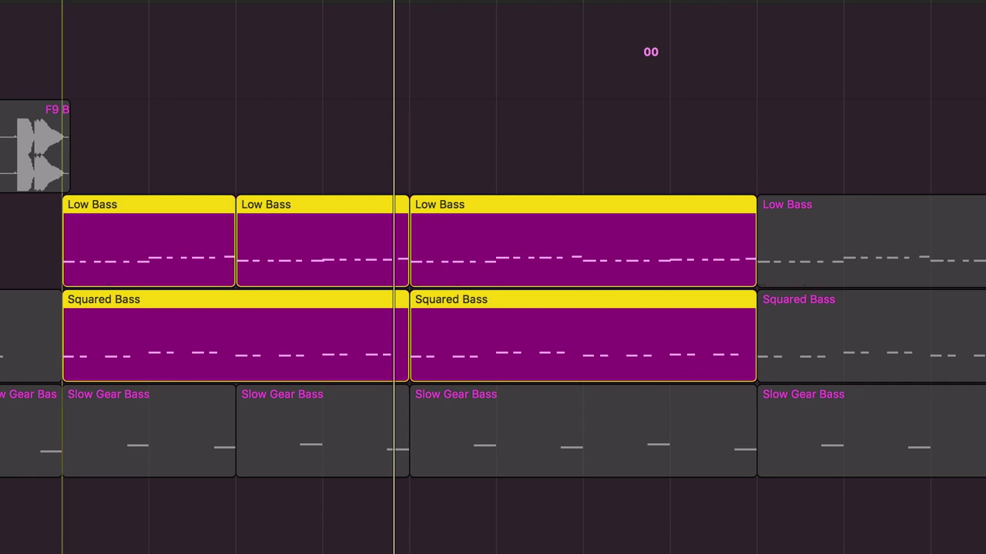
{"action": "left_click", "coordinate": [156, 416]}
{"action": "left_click", "coordinate": [308, 423], "text": "shift"}
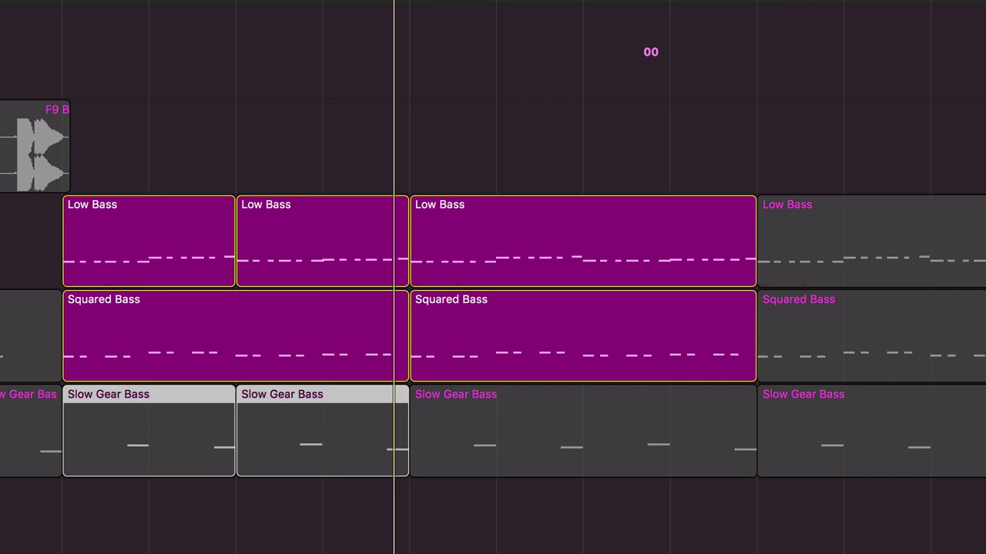
Step: Open the Channel EQ and EXS24 of the squared bass and turn the sampler's filter off
{"action": "left_click", "coordinate": [97, 413]}
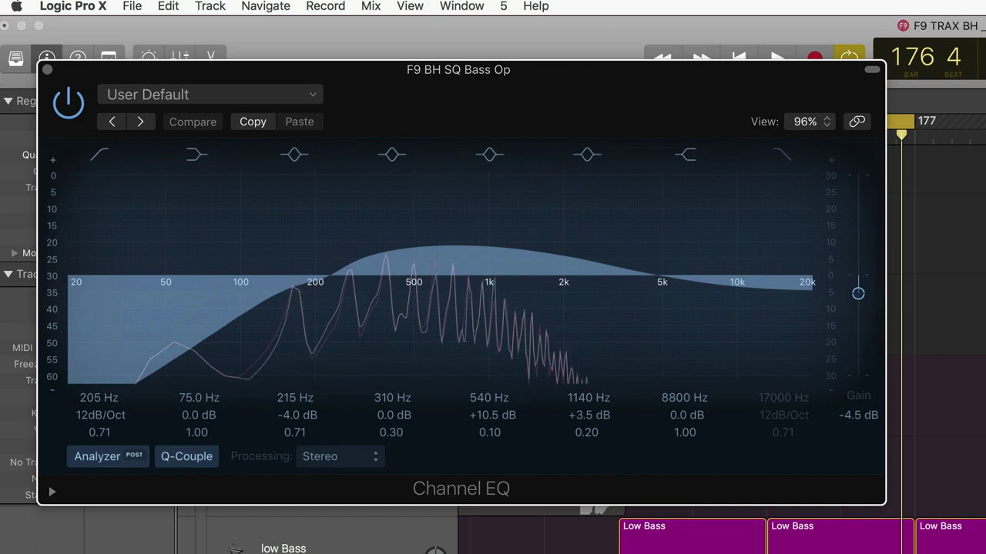
{"action": "left_click", "coordinate": [43, 550]}
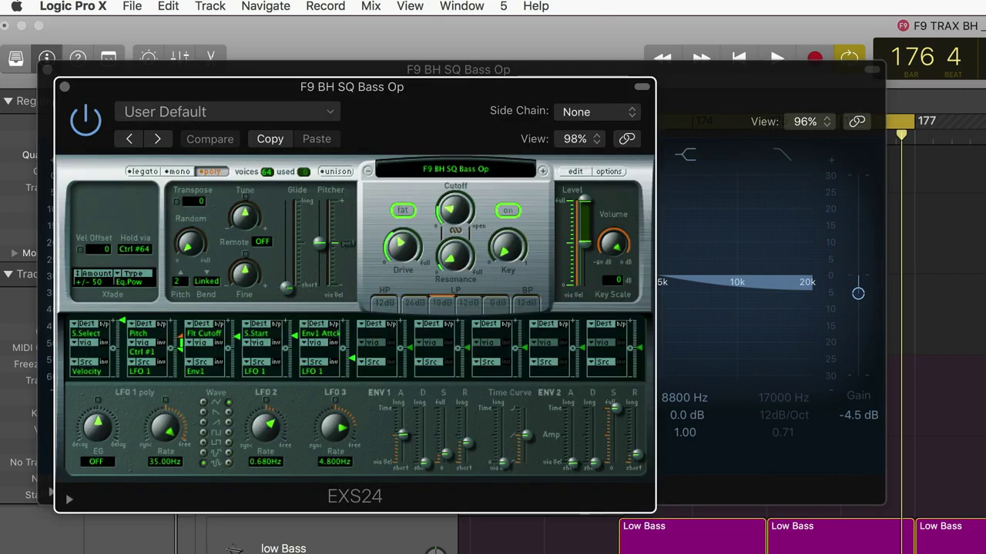
{"action": "left_click", "coordinate": [507, 213]}
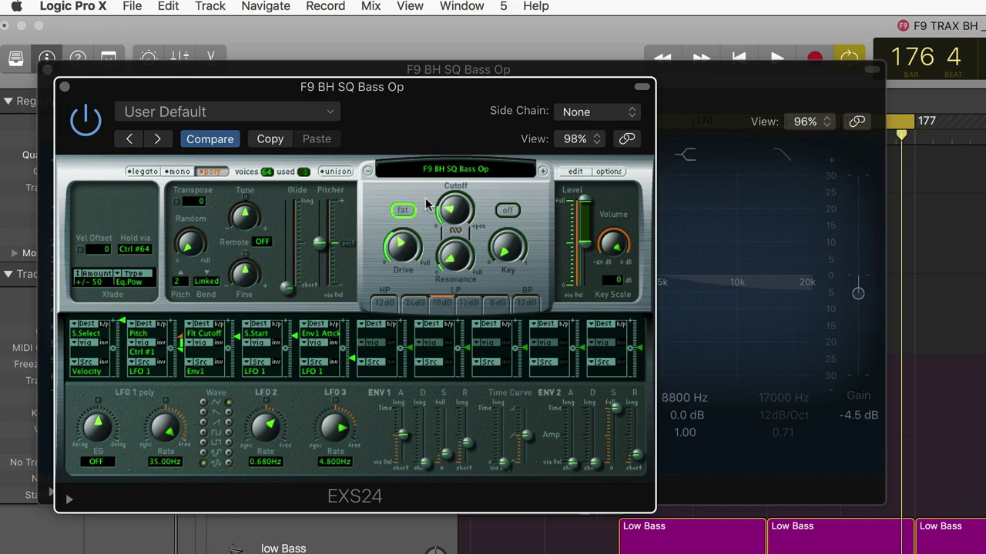
Step: Switch the squared bass sampler's filter back on and play the Squared Bass and Slow Gear Bass regions together in solo
{"action": "left_click", "coordinate": [508, 213]}
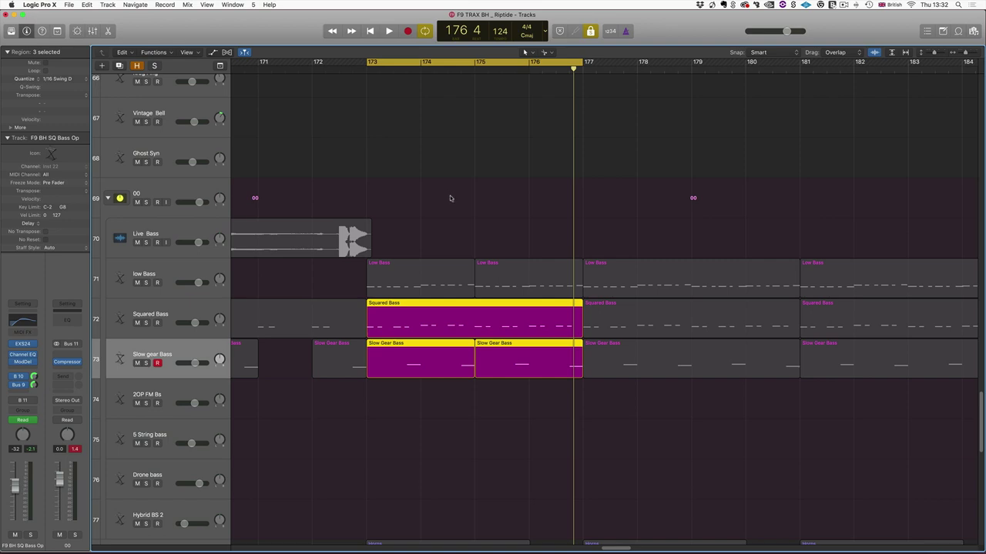
{"action": "key", "text": "space"}
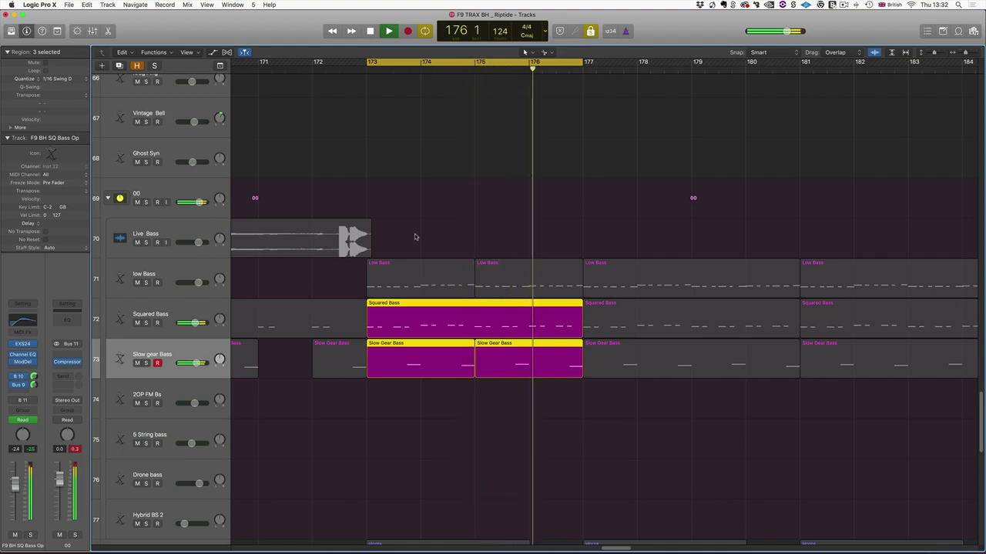
{"action": "key", "text": "space"}
Step: Select the Low Bass, Squared Bass and Slow Gear Bass regions from bar 173 to 177 and play all three layers together
{"action": "left_click_drag", "start_coordinate": [414, 237], "coordinate": [582, 417]}
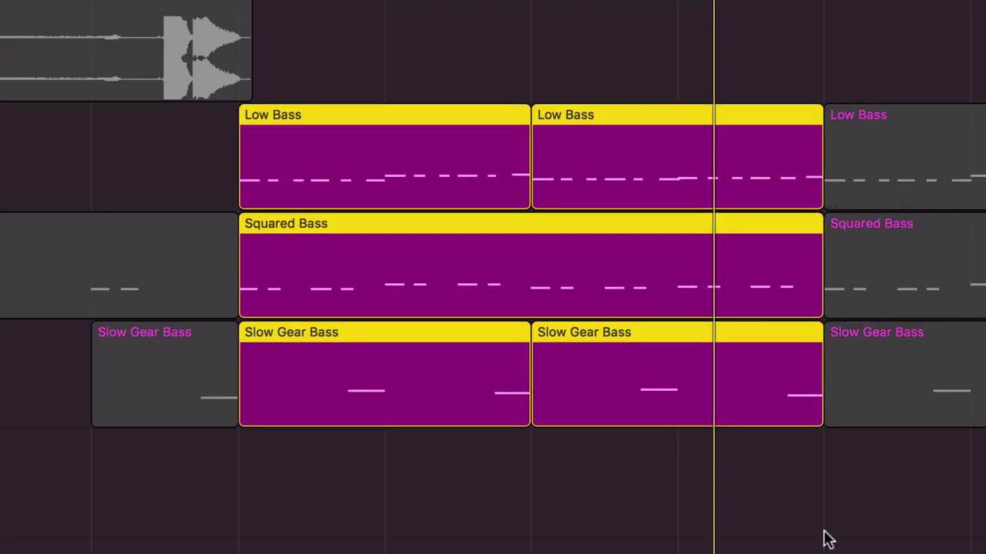
{"action": "key", "text": "space"}
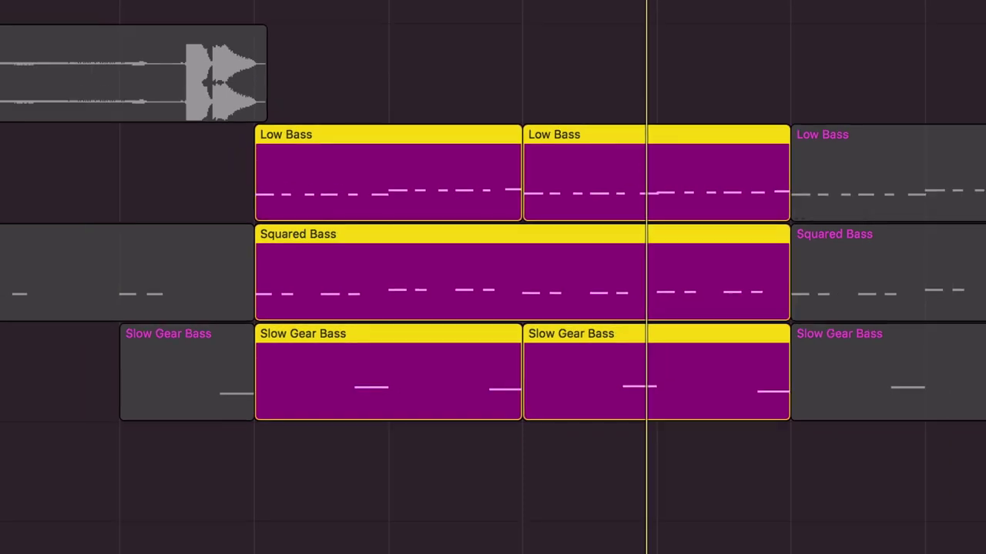
{"action": "key", "text": "space"}
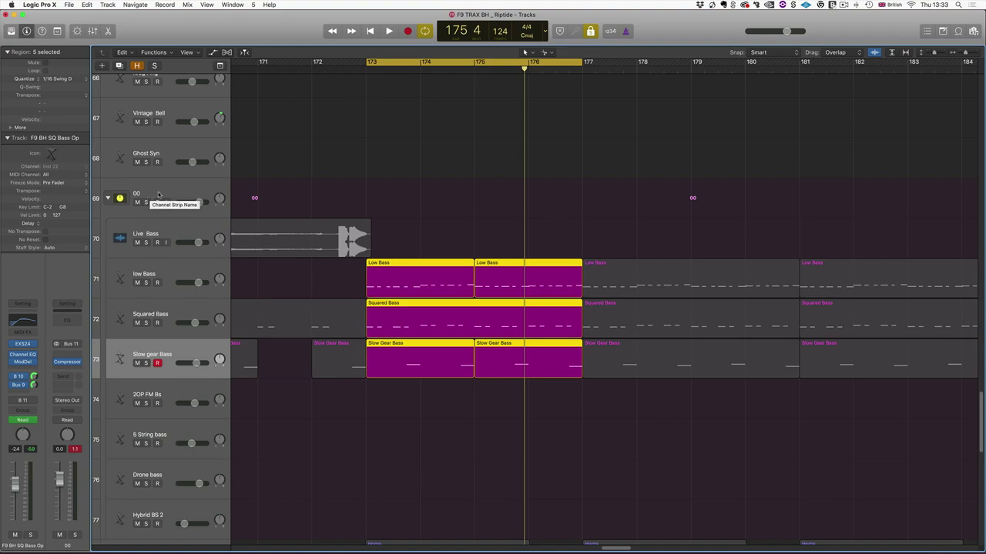
Step: Open the Compressor on the 00 bass group, play the unsoloed mix through it and move its window aside
{"action": "left_click", "coordinate": [158, 194]}
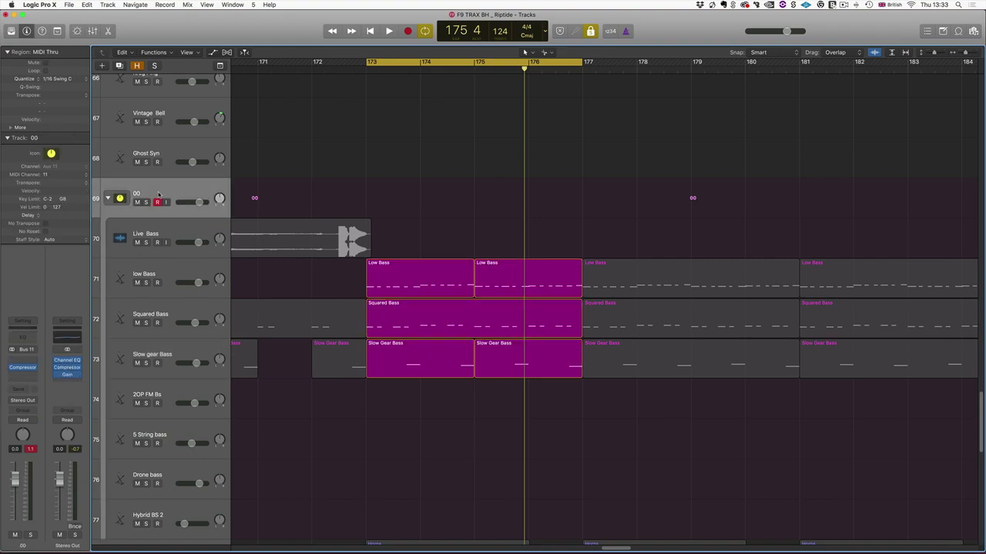
{"action": "left_click", "coordinate": [24, 368]}
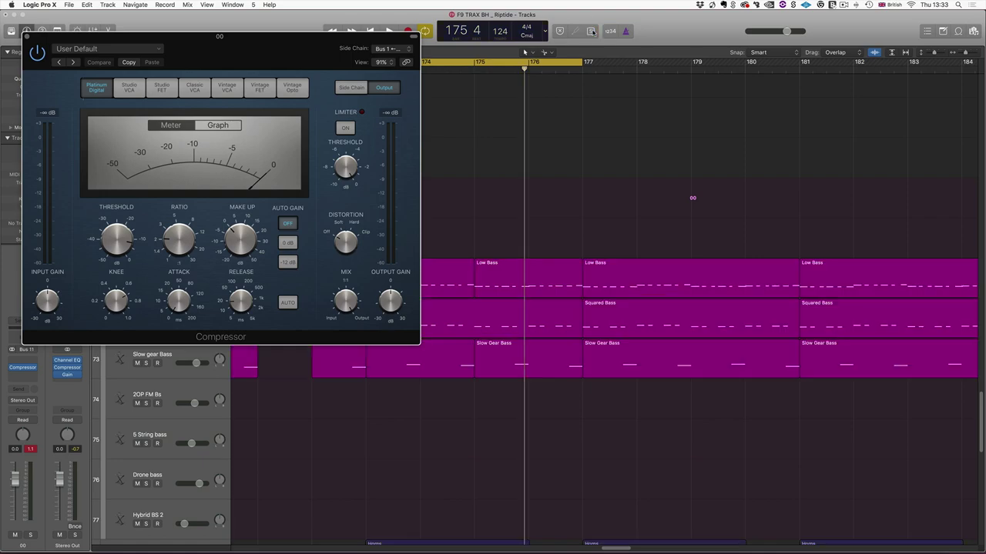
{"action": "key", "text": "super+a"}
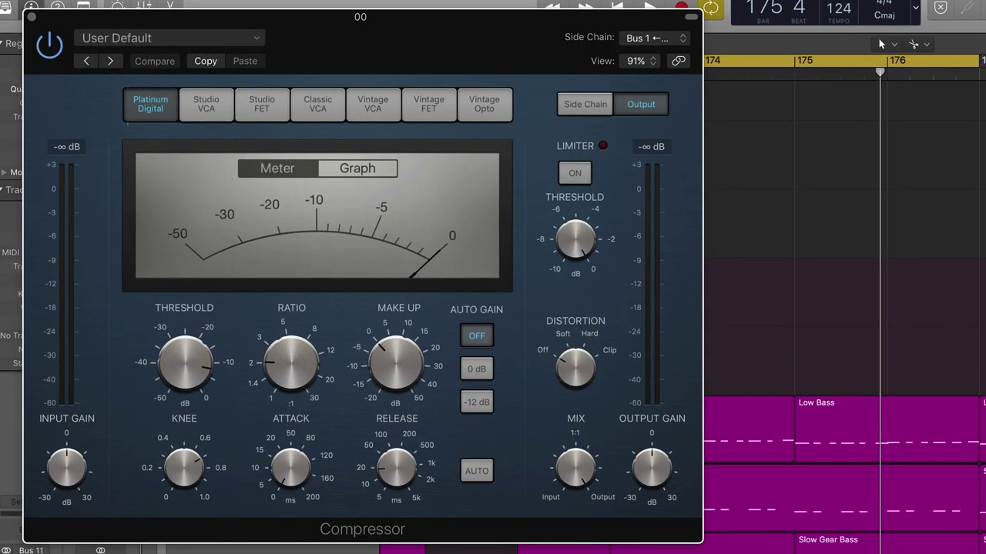
{"action": "key", "text": "space"}
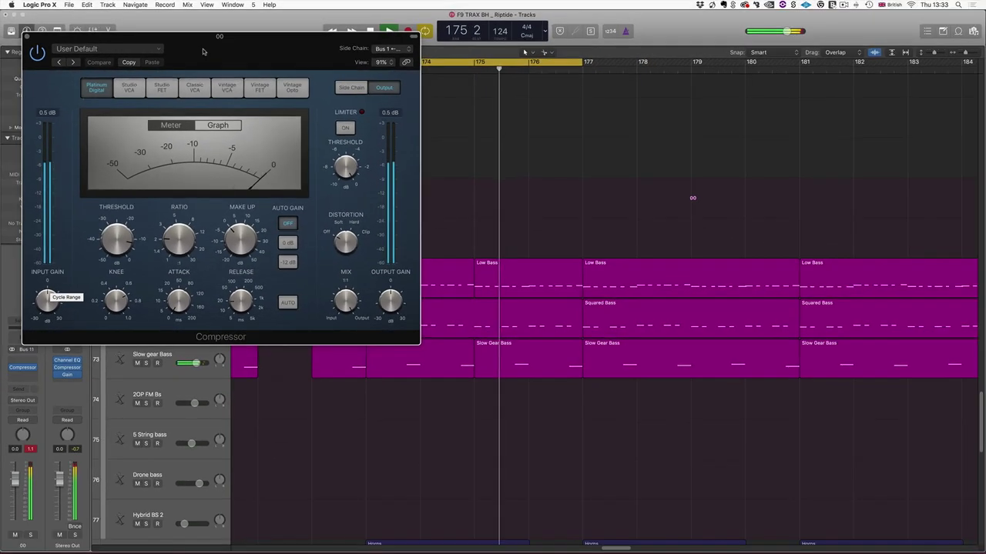
{"action": "left_click_drag", "start_coordinate": [203, 51], "coordinate": [625, 194]}
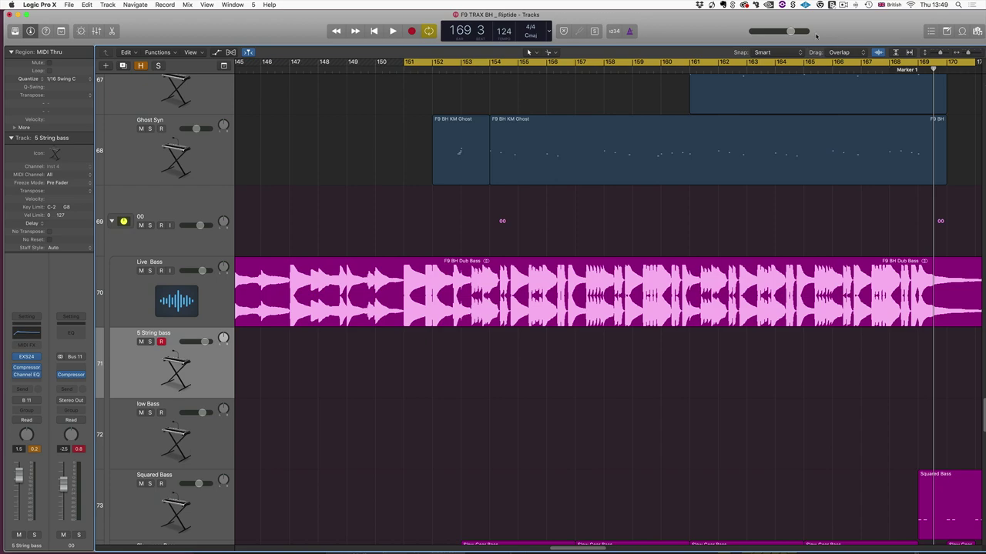
Step: Turn off waveform zoom and audition the F9 BH Dub Bass region on the Live Bass track, first soloed and then in the full mix
{"action": "left_click", "coordinate": [878, 52]}
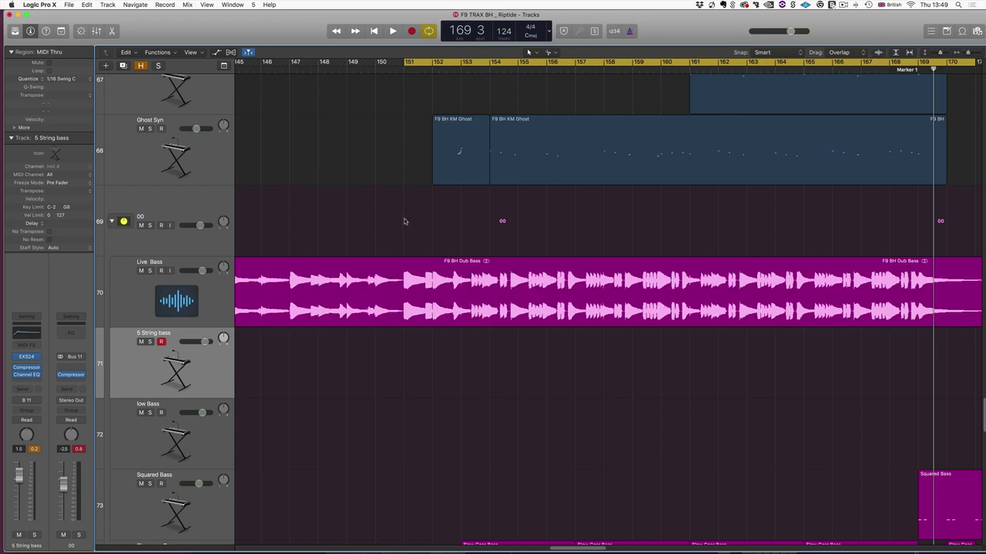
{"action": "left_click", "coordinate": [243, 290]}
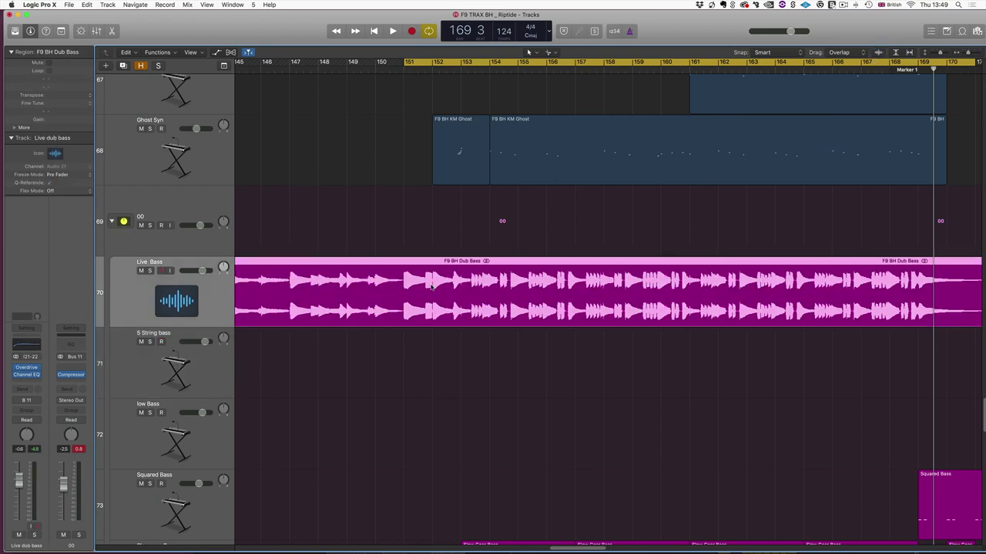
{"action": "key", "text": "ctrl+s"}
{"action": "key", "text": "space"}
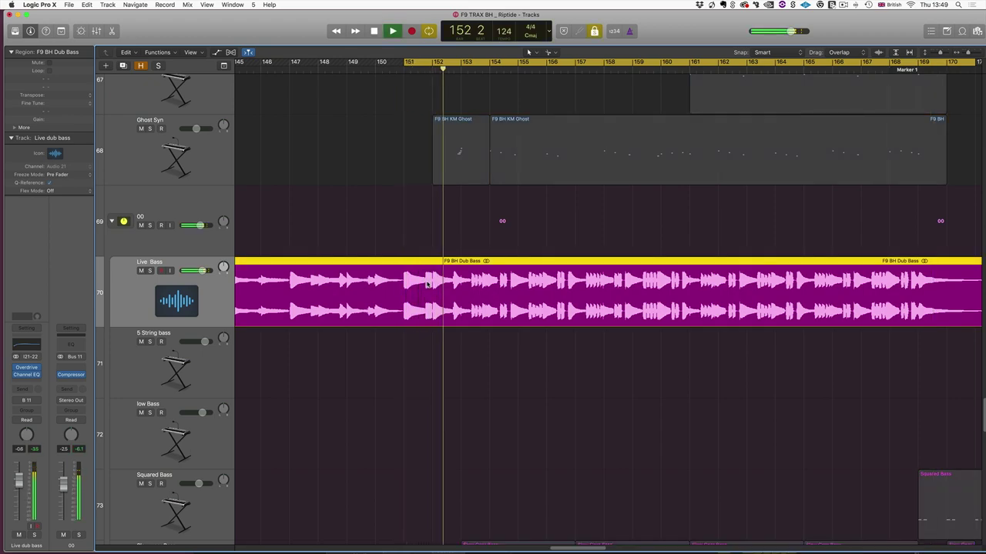
{"action": "left_click", "coordinate": [594, 31]}
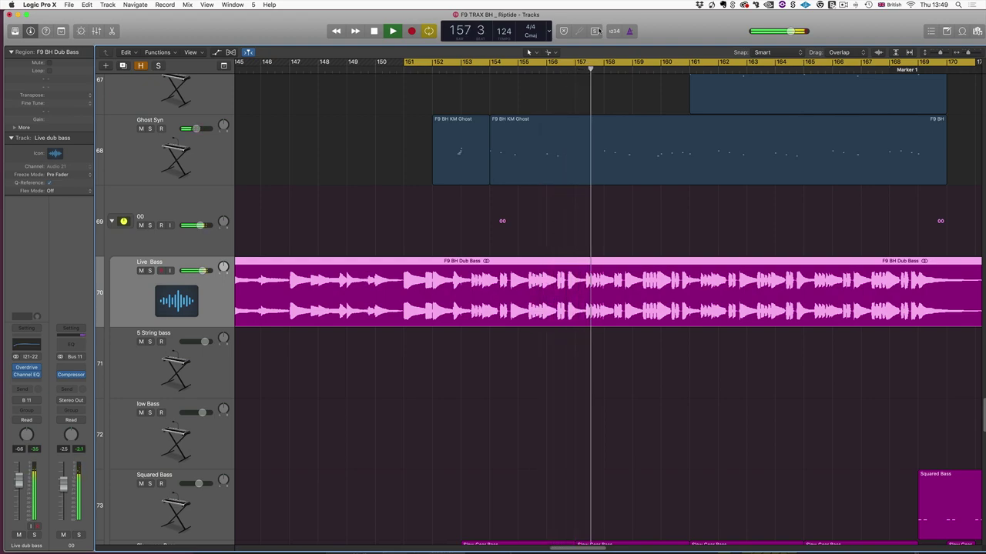
{"action": "key", "text": "space"}
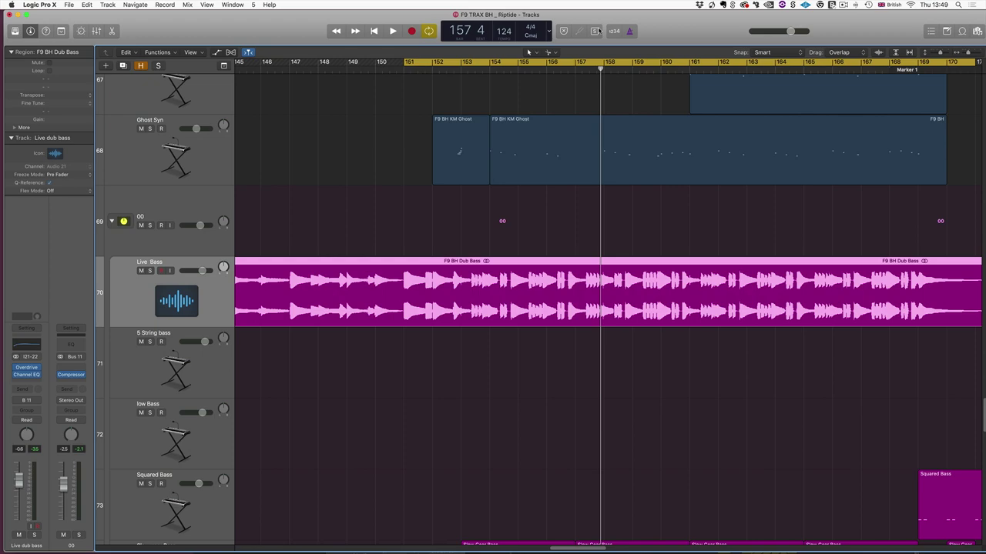
Step: Mute the Live Bass track and record a replacement part on the 5 String bass track from bar 152 to 161
{"action": "left_click", "coordinate": [164, 369]}
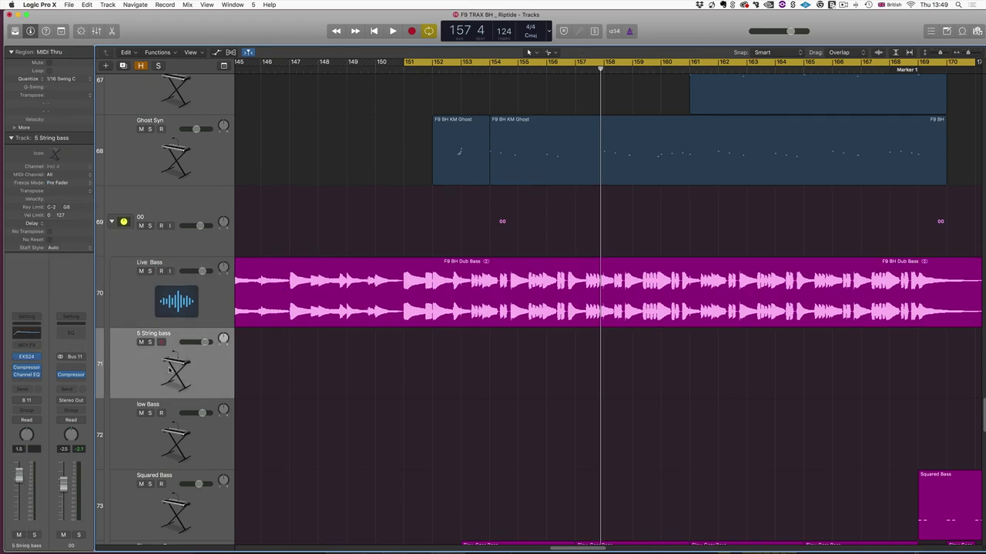
{"action": "left_click", "coordinate": [140, 271]}
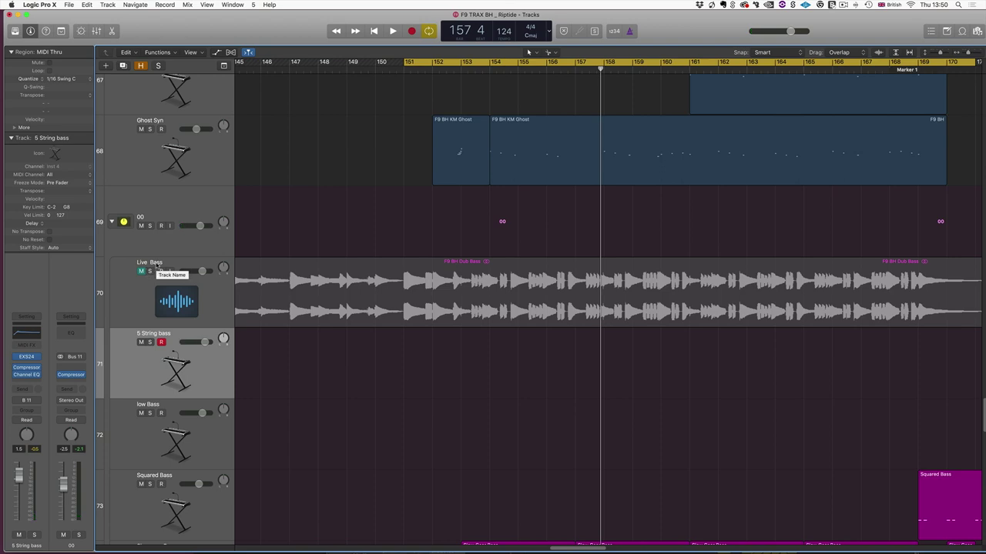
{"action": "key", "text": "space"}
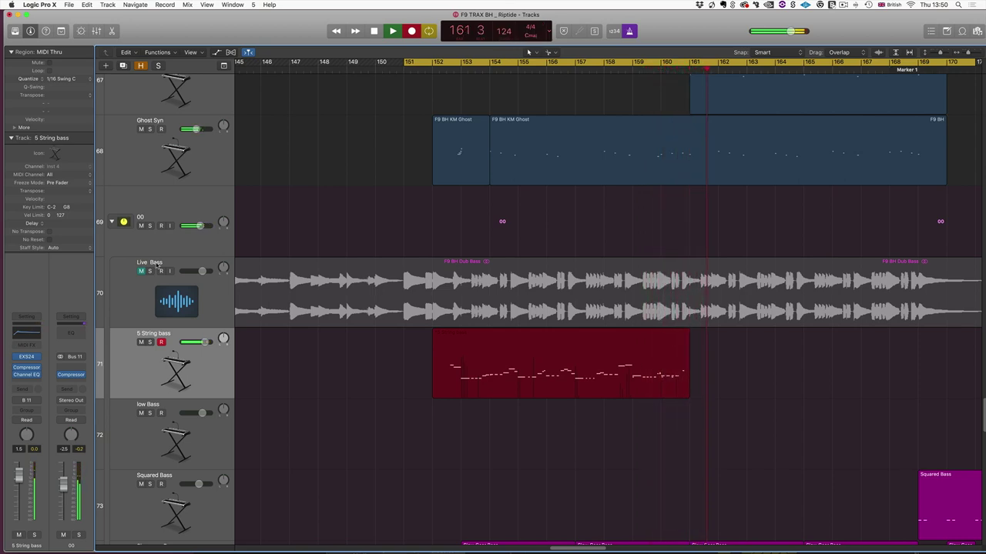
{"action": "key", "text": "space"}
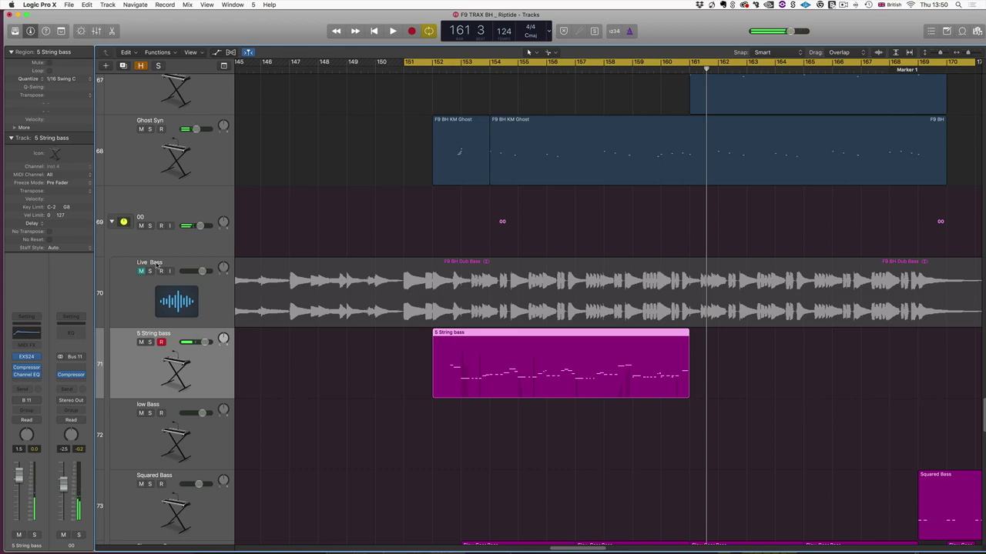
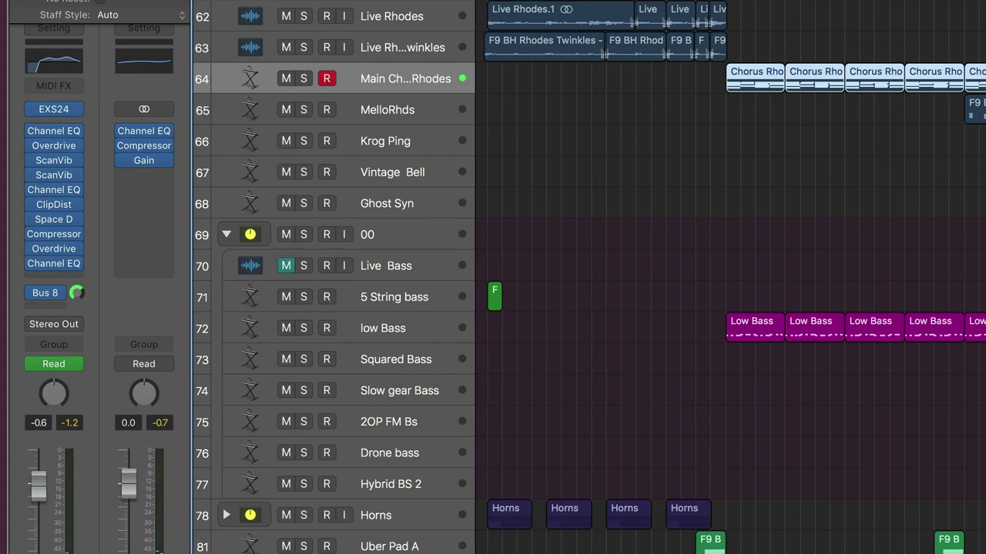
Step: Play the Main Chorus Rhodes section from bar 25 and select all five notes of the bar 30 chord in the Chorus Rhodes region
{"action": "key", "text": "space"}
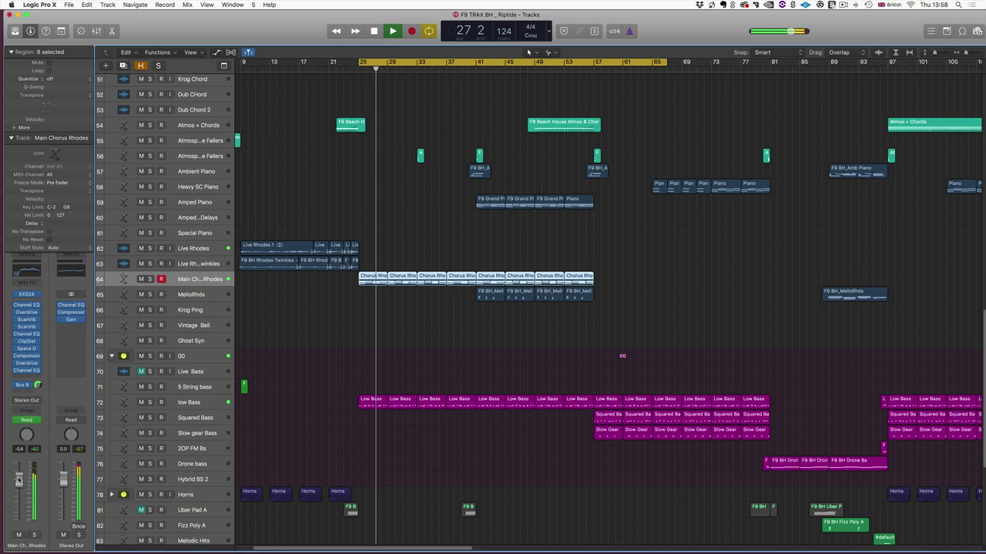
{"action": "key", "text": "space"}
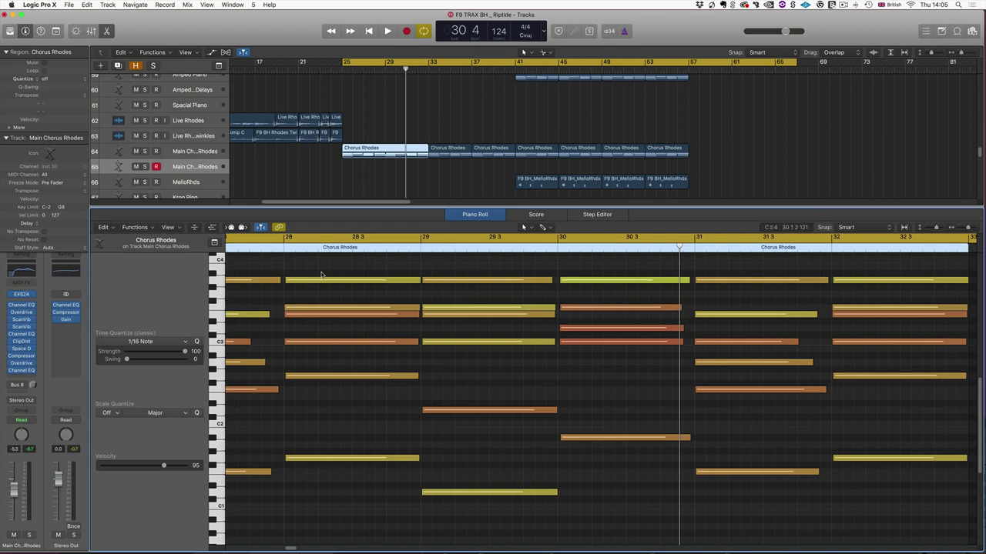
{"action": "left_click", "coordinate": [385, 149]}
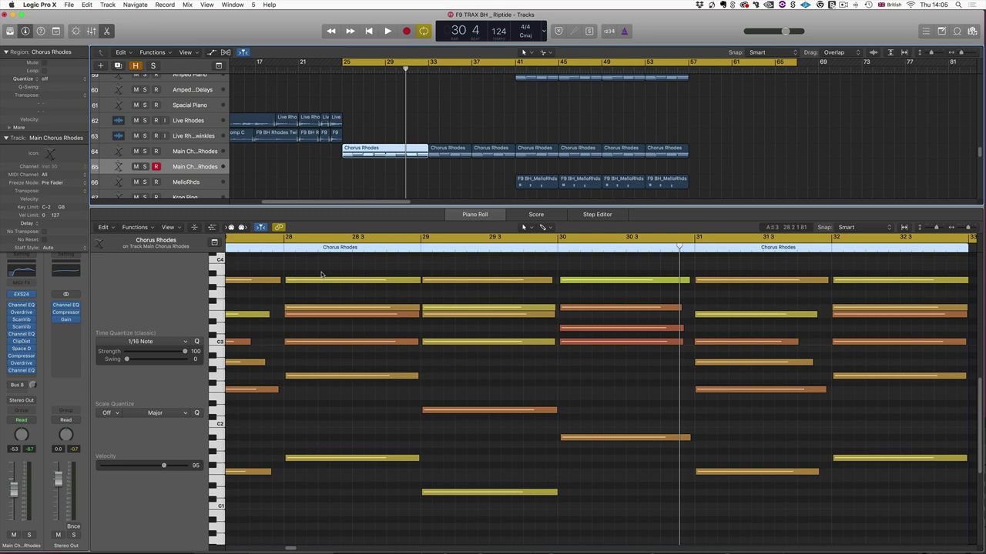
{"action": "left_click", "coordinate": [474, 268]}
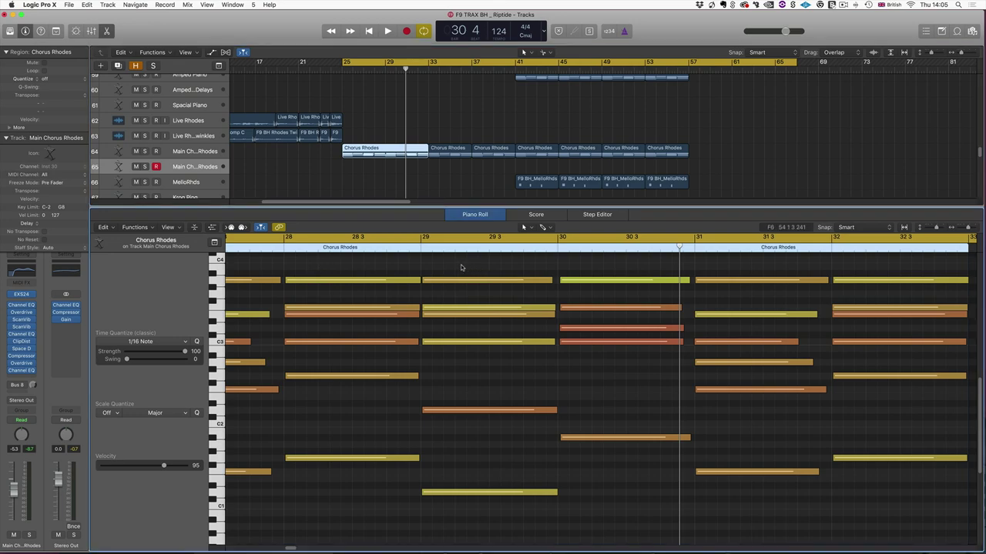
{"action": "left_click_drag", "start_coordinate": [462, 264], "coordinate": [514, 522]}
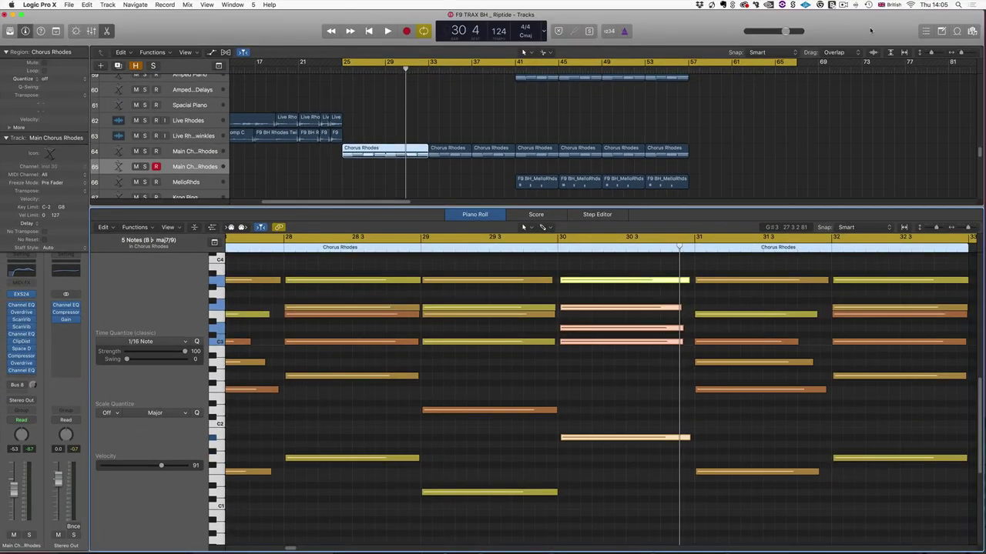
Step: Open the project notes and read through the sections on the music, the beats and the basses
{"action": "left_click", "coordinate": [942, 32]}
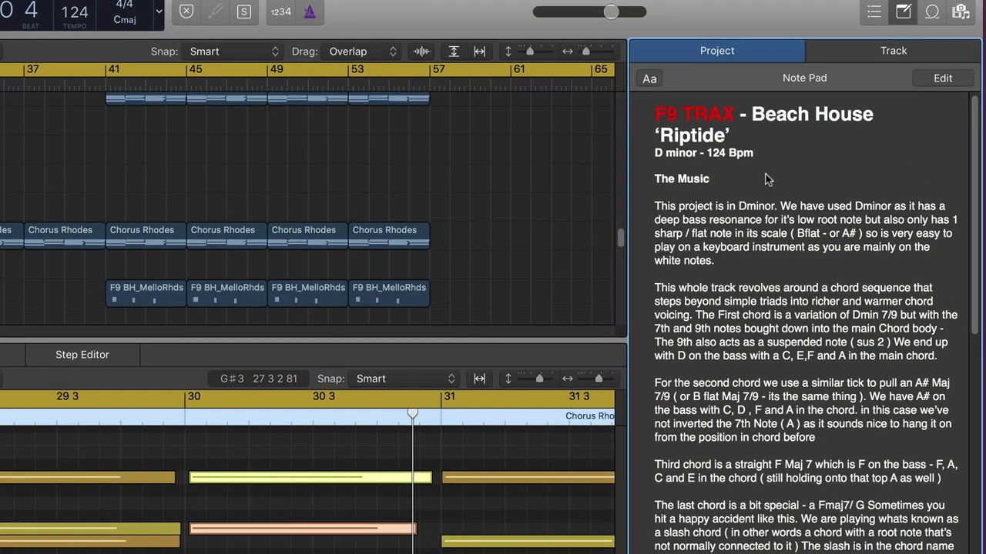
{"action": "scroll", "coordinate": [765, 174], "scroll_direction": "down", "scroll_amount": 6}
{"action": "scroll", "coordinate": [765, 177], "scroll_direction": "down", "scroll_amount": 10}
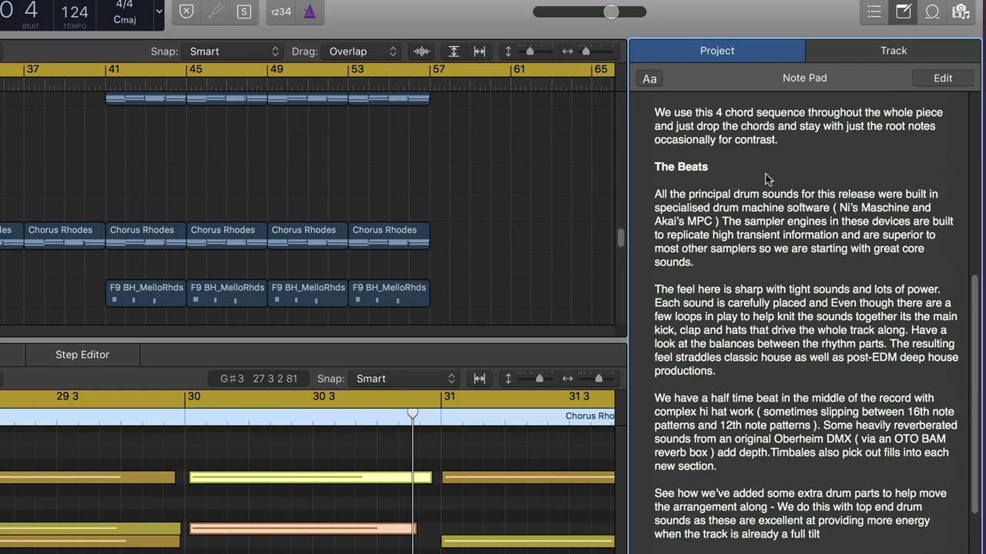
{"action": "scroll", "coordinate": [765, 179], "scroll_direction": "down", "scroll_amount": 4}
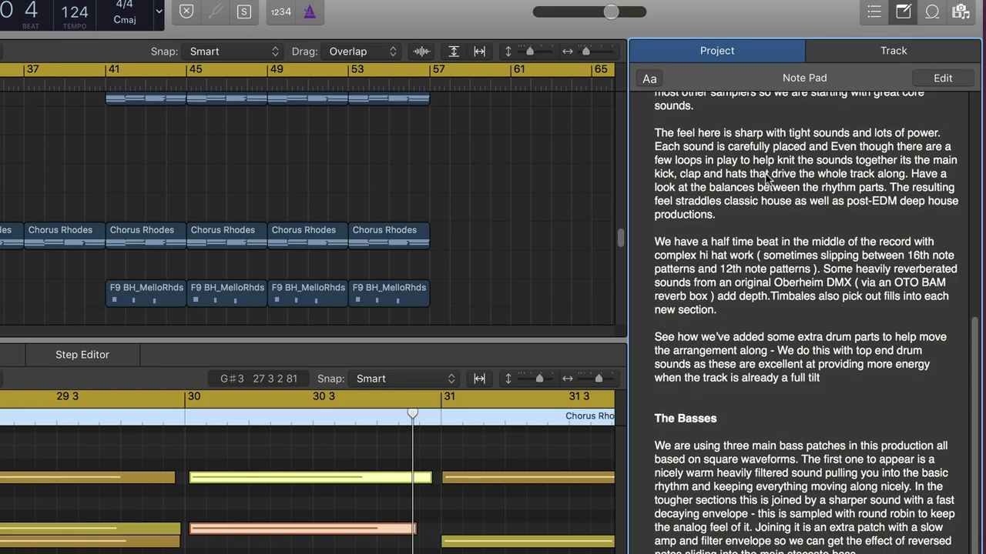
{"action": "scroll", "coordinate": [765, 176], "scroll_direction": "down", "scroll_amount": 4}
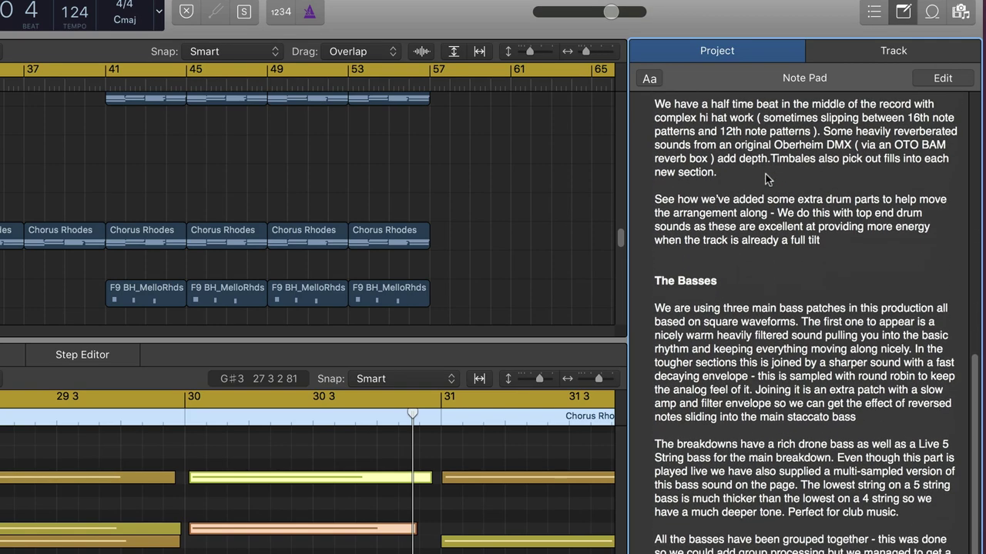
{"action": "scroll", "coordinate": [766, 178], "scroll_direction": "down", "scroll_amount": 2}
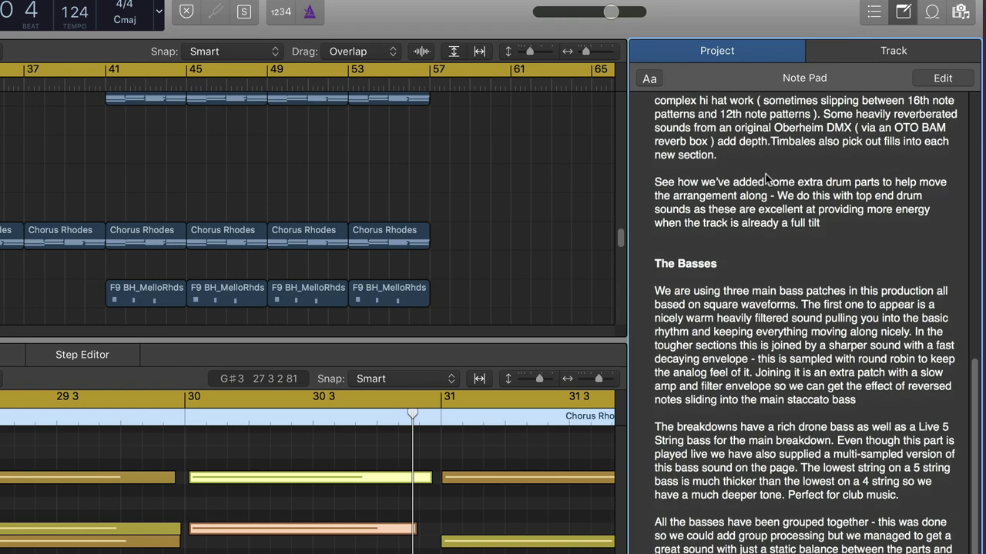
{"action": "scroll", "coordinate": [765, 178], "scroll_direction": "up", "scroll_amount": 15}
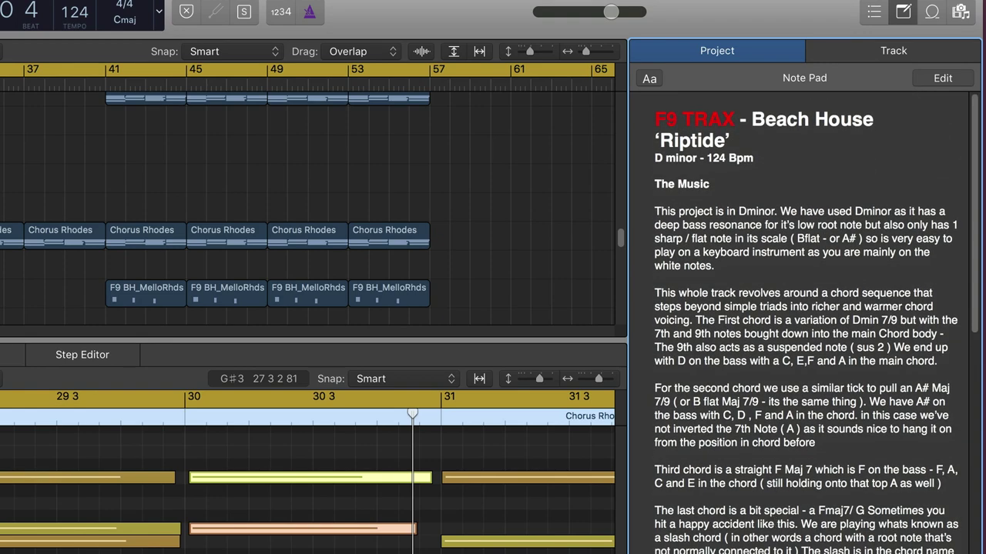
{"action": "scroll", "coordinate": [804, 323], "scroll_direction": "down", "scroll_amount": 15}
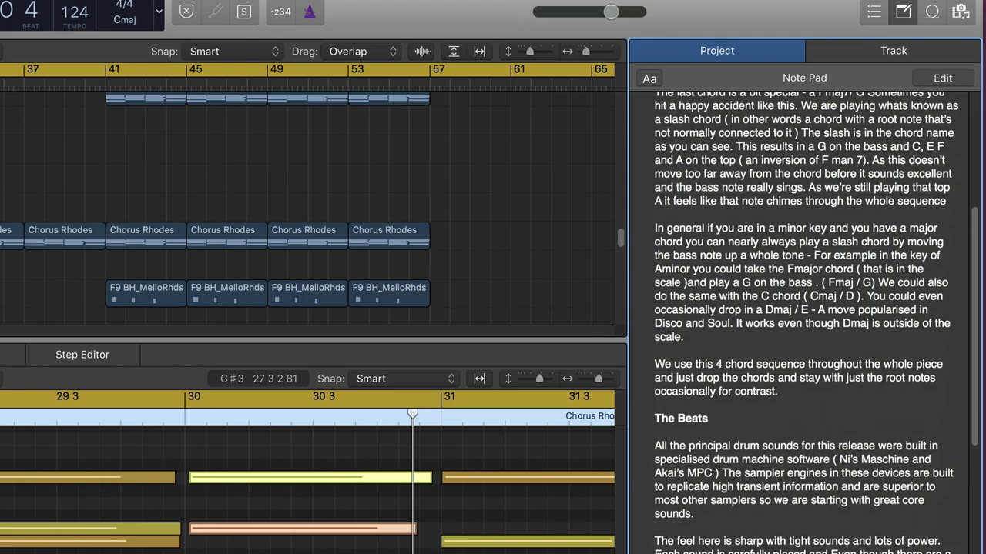
Step: Read the project notes from the chord notes down through the sections on the basses and keys
{"action": "scroll", "coordinate": [804, 324], "scroll_direction": "down", "scroll_amount": 10}
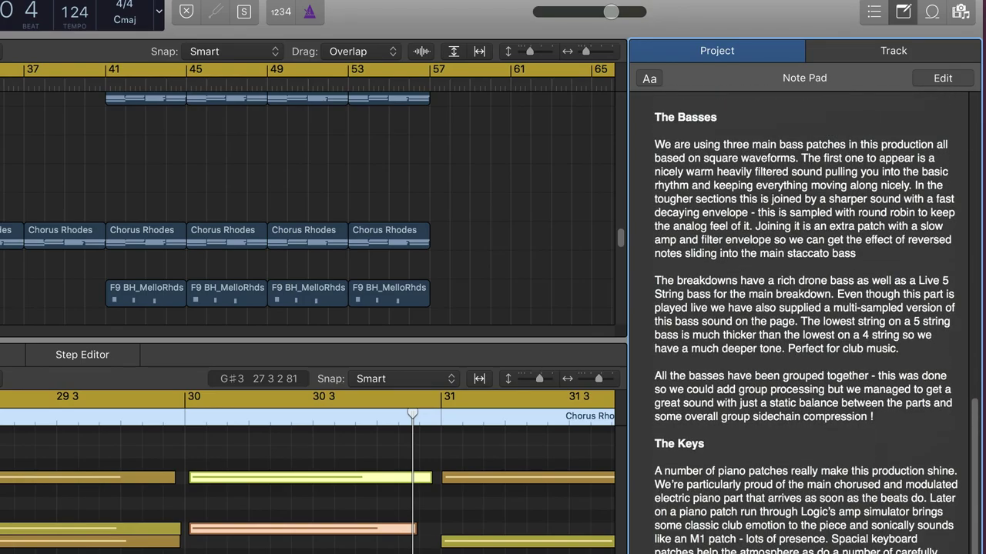
{"action": "scroll", "coordinate": [804, 323], "scroll_direction": "down", "scroll_amount": 15}
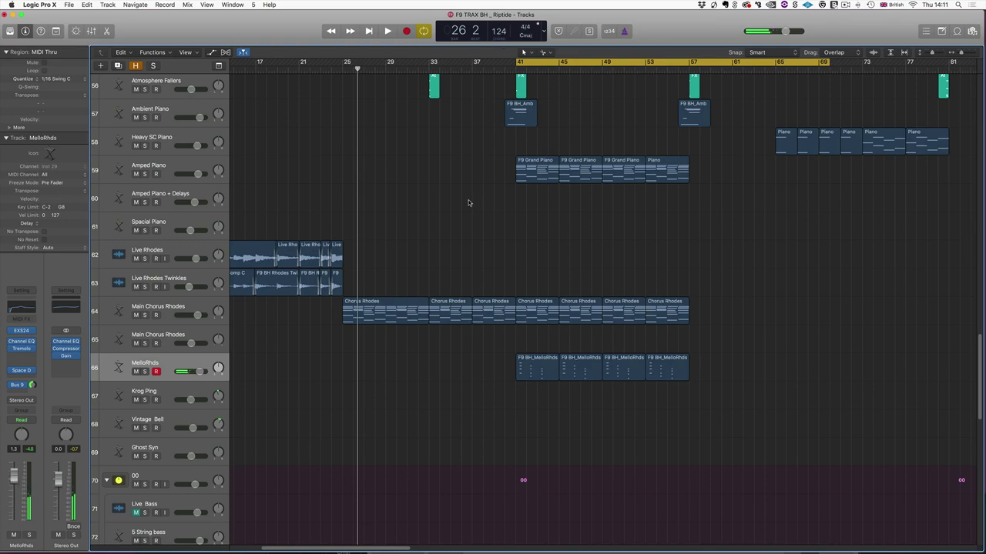
Step: Select the Chorus Rhodes and MelloRhds regions between bars 41 and 49 and play them back
{"action": "left_click_drag", "start_coordinate": [530, 272], "coordinate": [593, 362]}
{"action": "key", "text": "shift+space"}
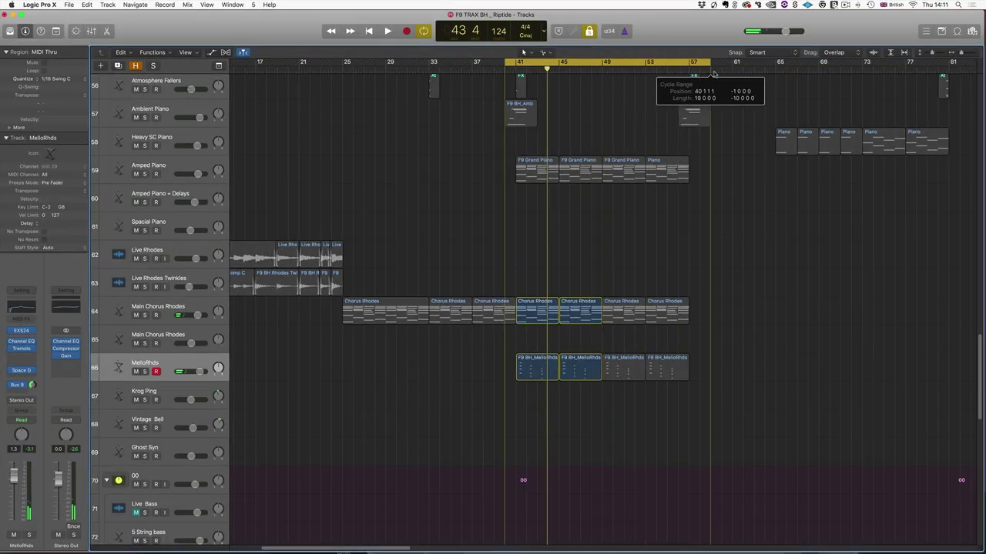
Step: Set the cycle range to run from bar 40 to bar 61 and enlarge the selected Ambient Piano regions in the arrangement
{"action": "left_click_drag", "start_coordinate": [713, 73], "coordinate": [732, 73]}
{"action": "left_click", "coordinate": [158, 110]}
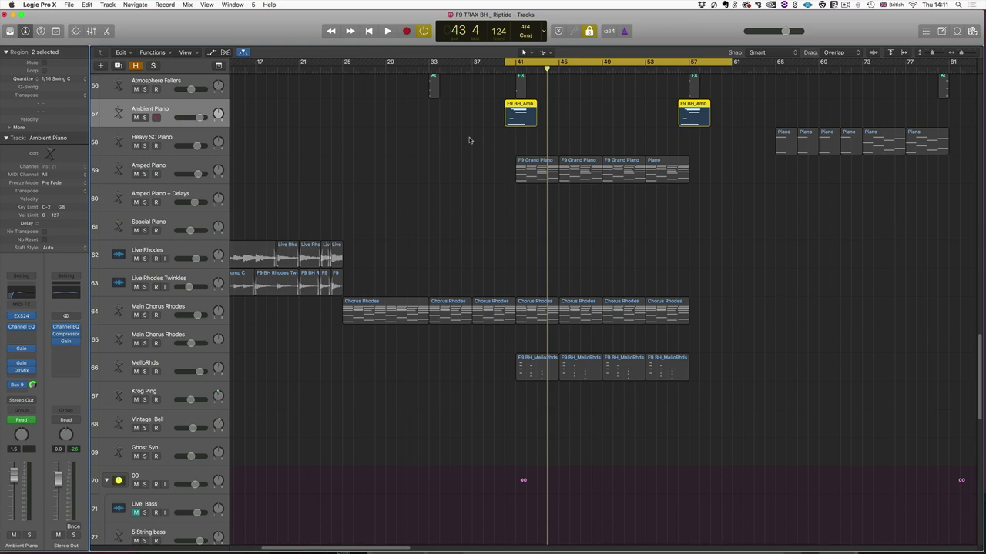
{"action": "left_click", "coordinate": [455, 148]}
{"action": "key", "text": "super+Right"}
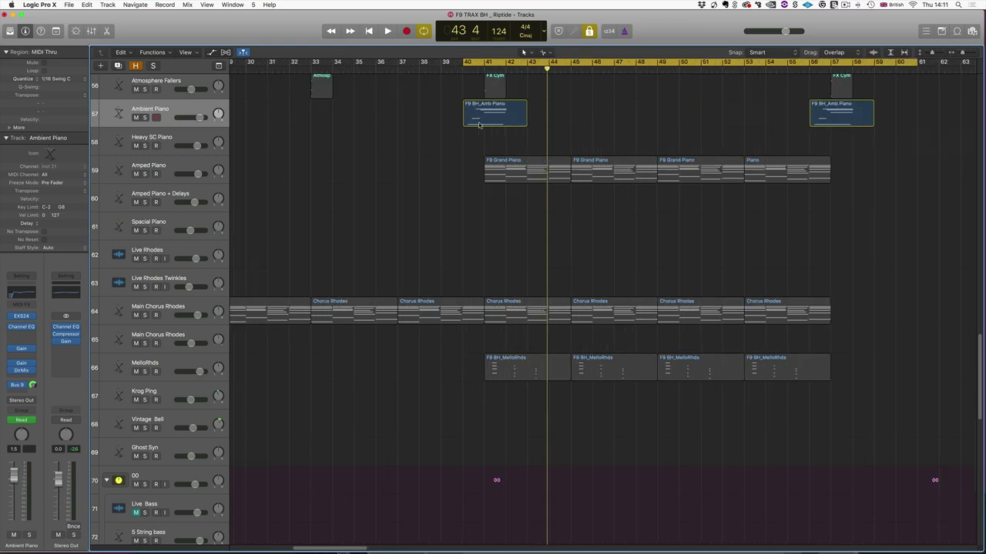
{"action": "key", "text": "super+Down"}
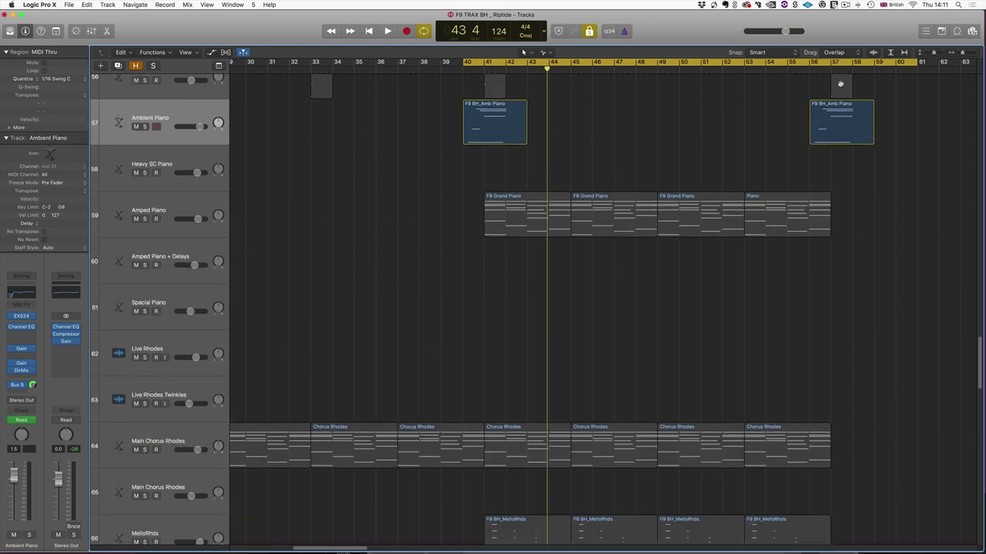
Step: Audition the Ambient Piano region at bar 40, first soloed and again within the full mix
{"action": "left_click", "coordinate": [198, 114]}
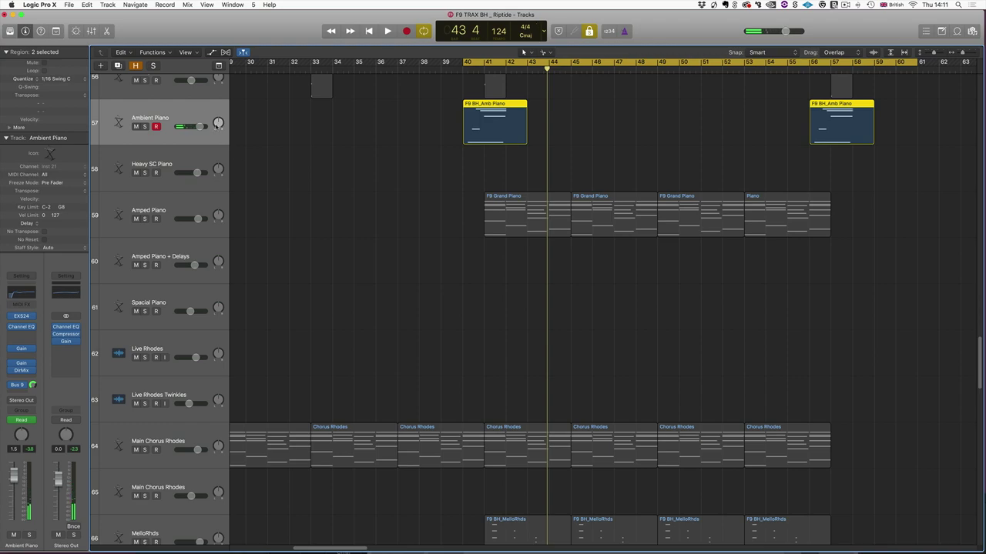
{"action": "left_click", "coordinate": [281, 232]}
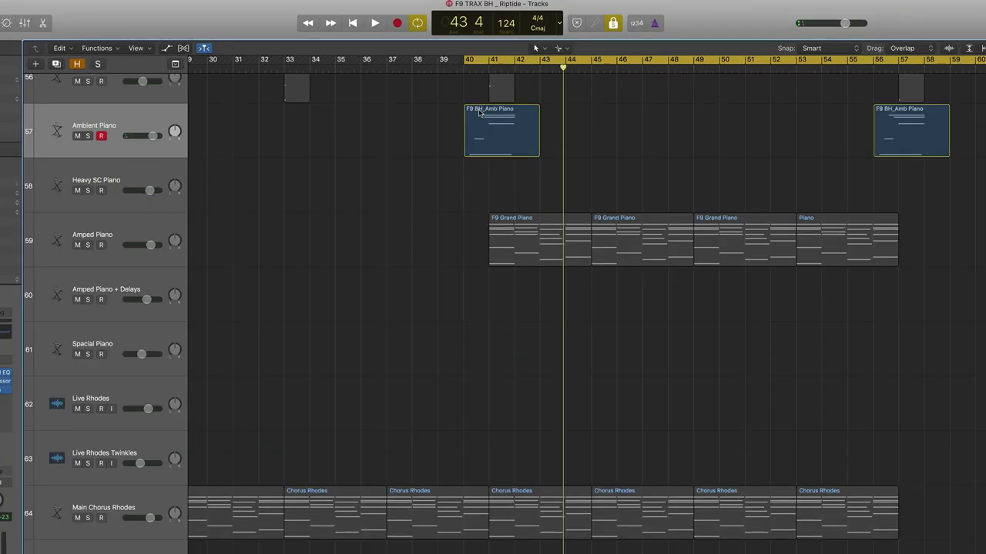
{"action": "key", "text": "space"}
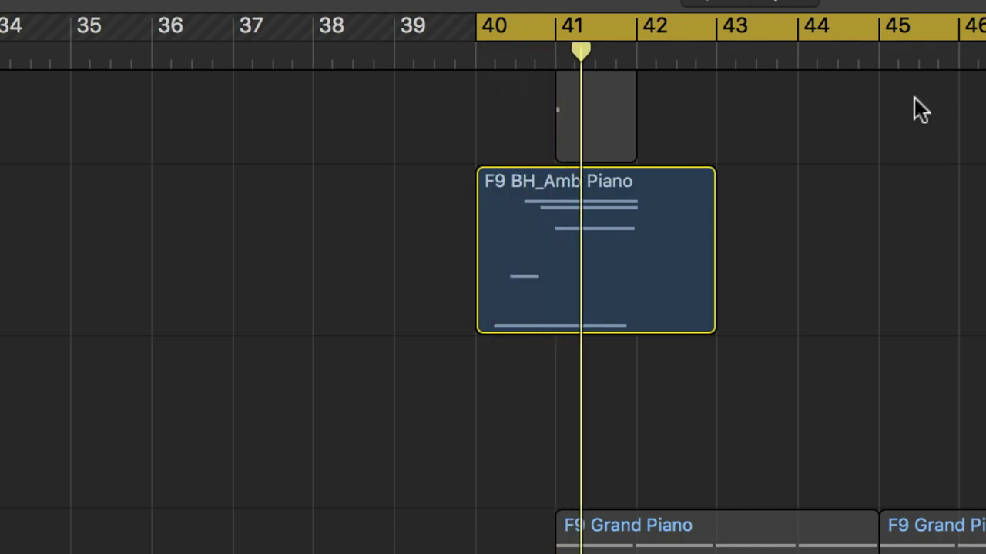
{"action": "key", "text": "space"}
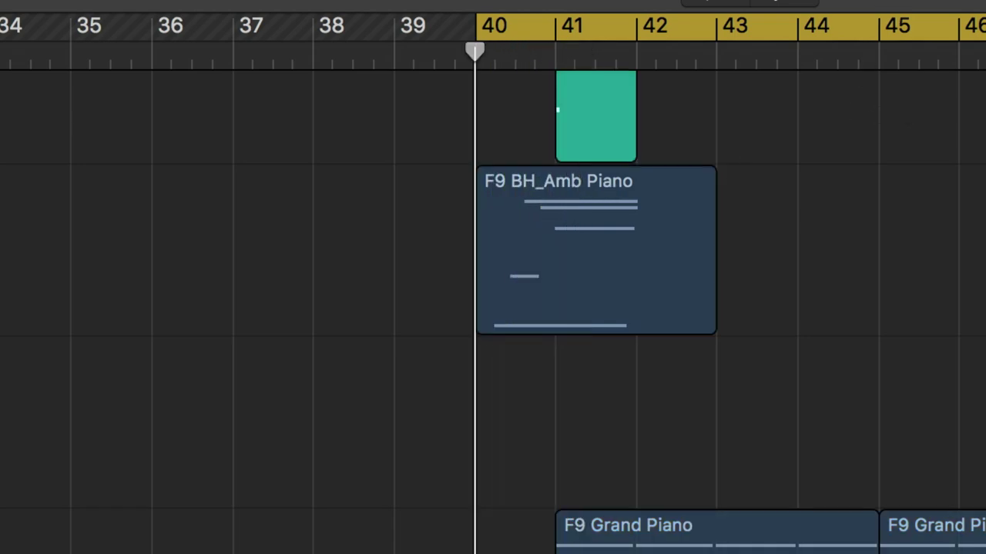
{"action": "key", "text": "space"}
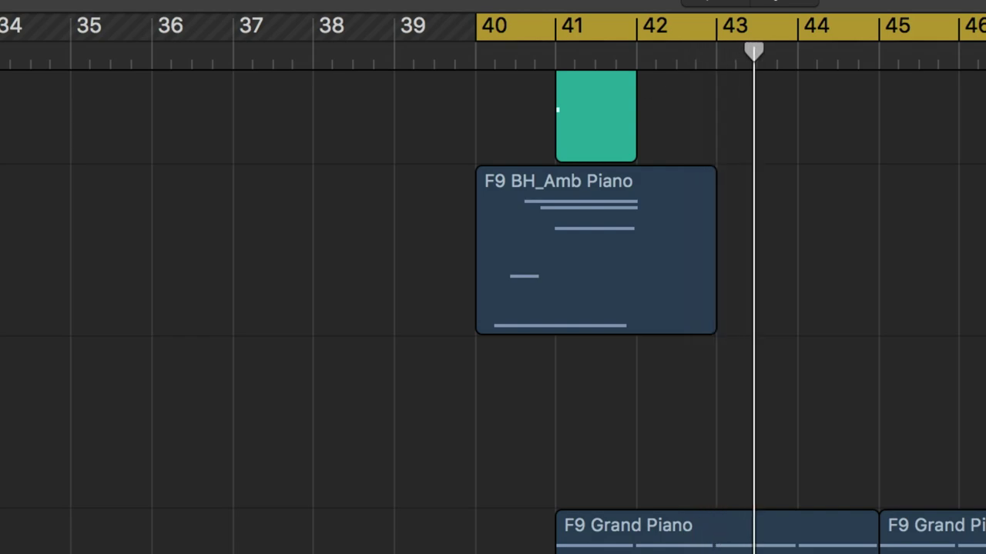
Step: Select the Amped Piano track, play it in the mix from bar 41, and check the power switch of its Amp plug-in
{"action": "left_click", "coordinate": [716, 531]}
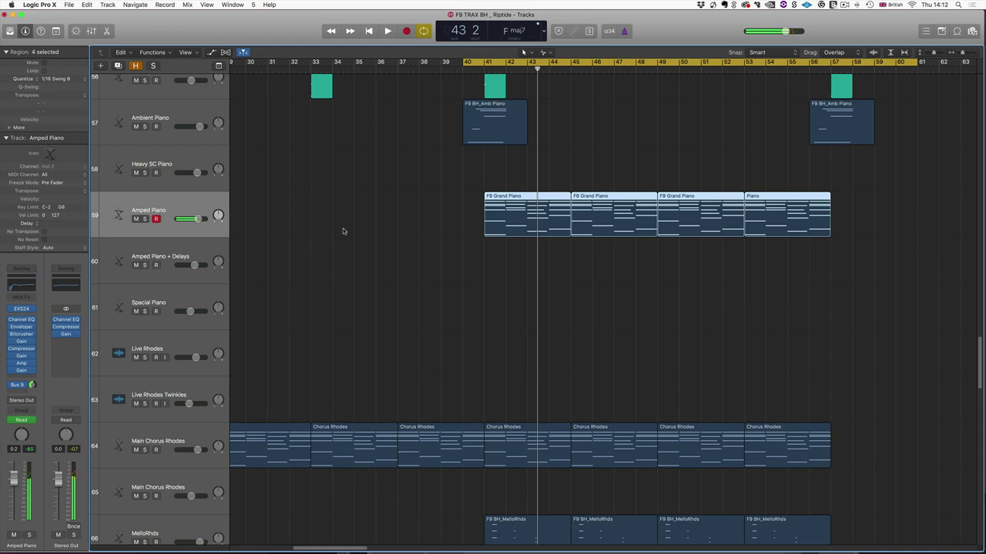
{"action": "double_click", "coordinate": [484, 65]}
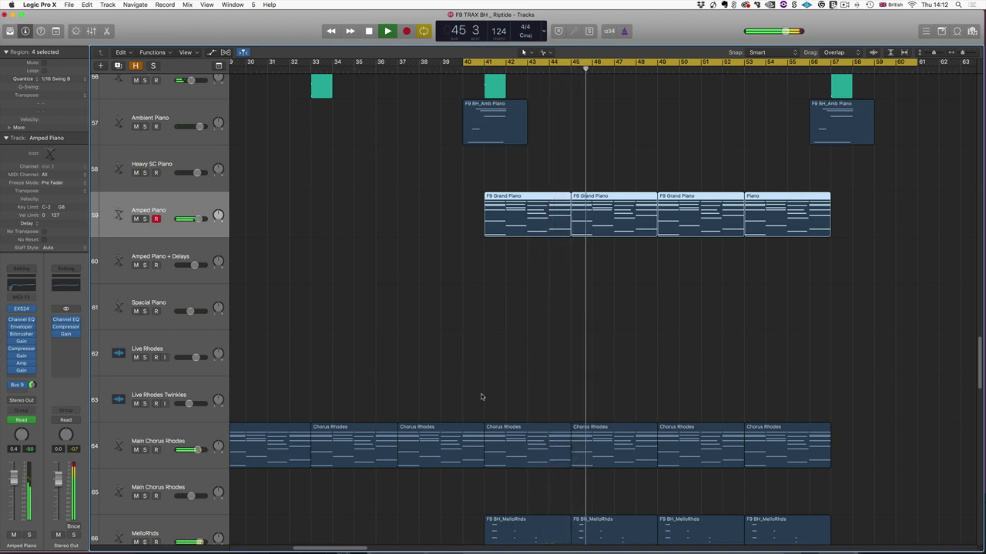
{"action": "key", "text": "space"}
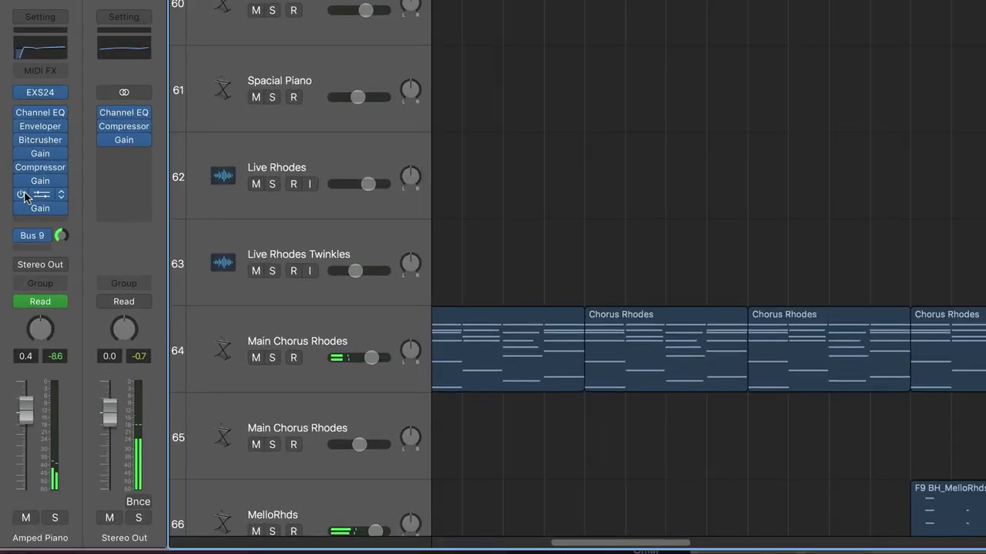
{"action": "left_click", "coordinate": [12, 364]}
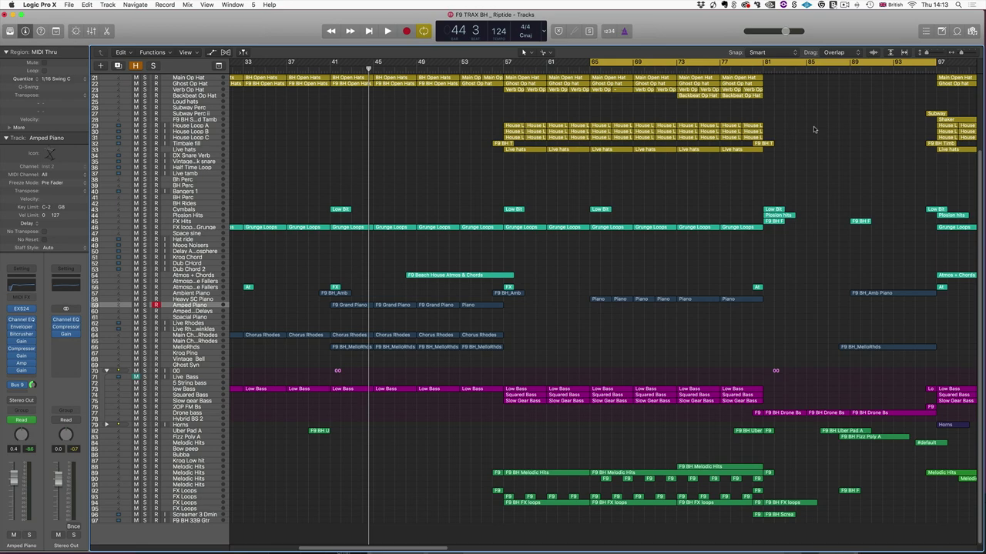
Step: Play the section from bar 65, enlarge and select the Heavy SC Piano track, and show its mute automation
{"action": "key", "text": "space"}
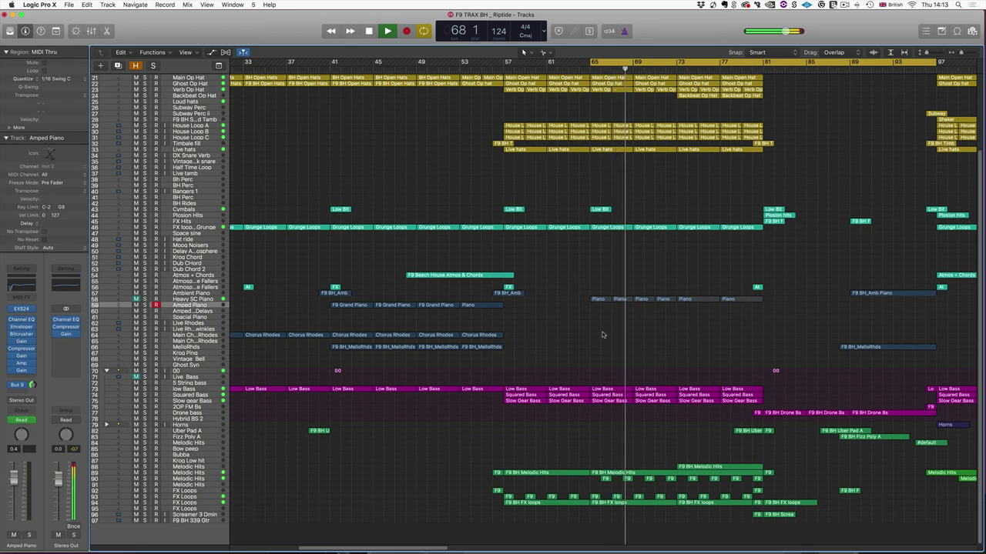
{"action": "left_click_drag", "start_coordinate": [927, 53], "coordinate": [972, 54]}
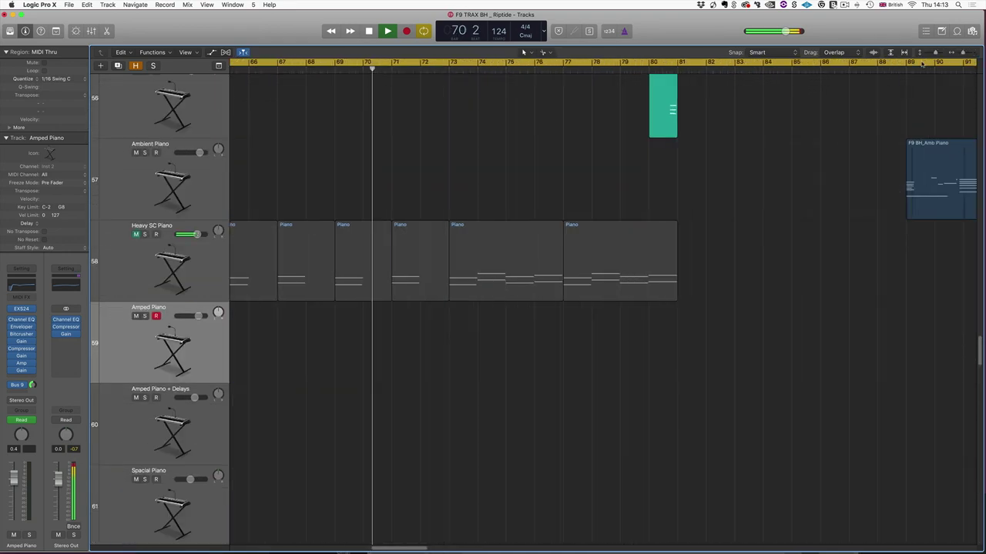
{"action": "scroll", "coordinate": [448, 187], "scroll_direction": "left", "scroll_amount": 4}
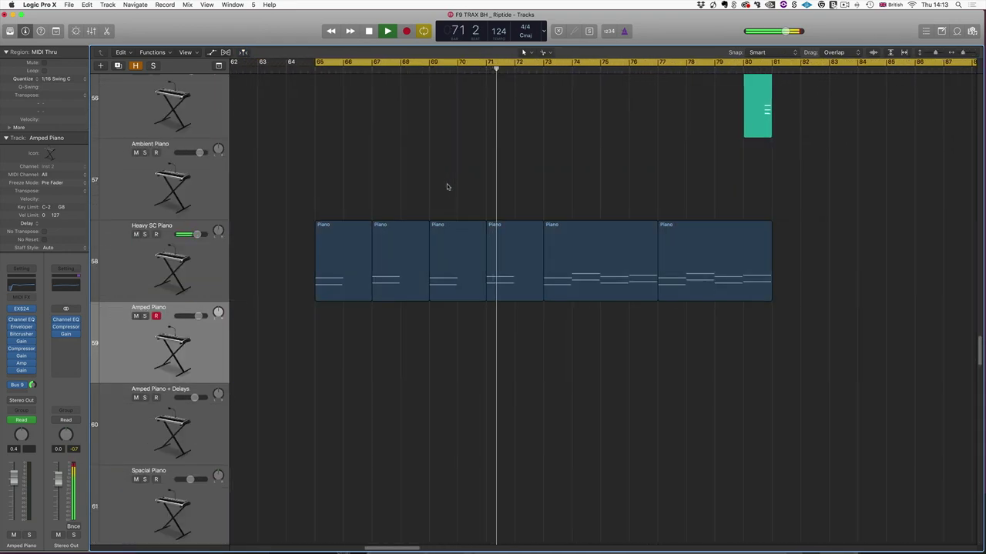
{"action": "left_click", "coordinate": [189, 262]}
{"action": "key", "text": "a"}
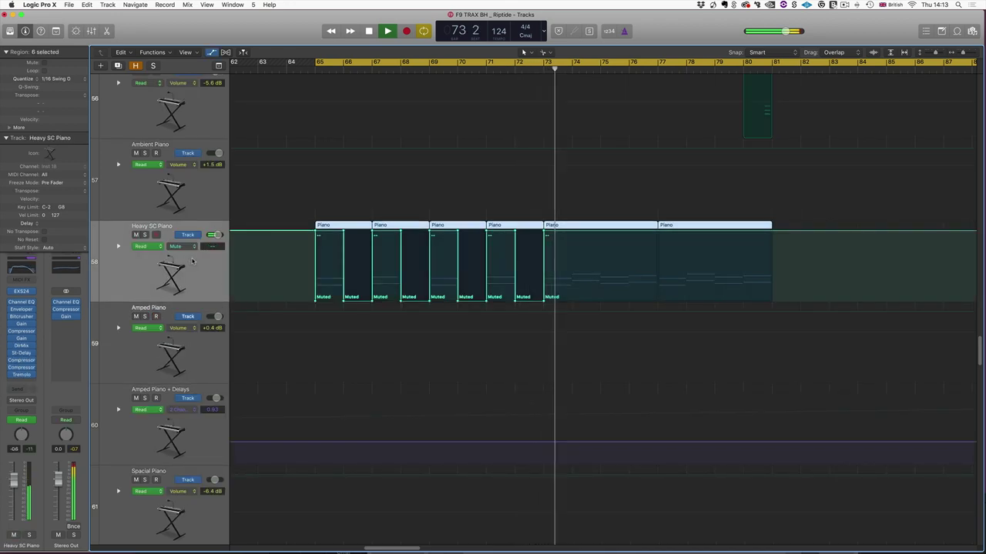
{"action": "key", "text": "space"}
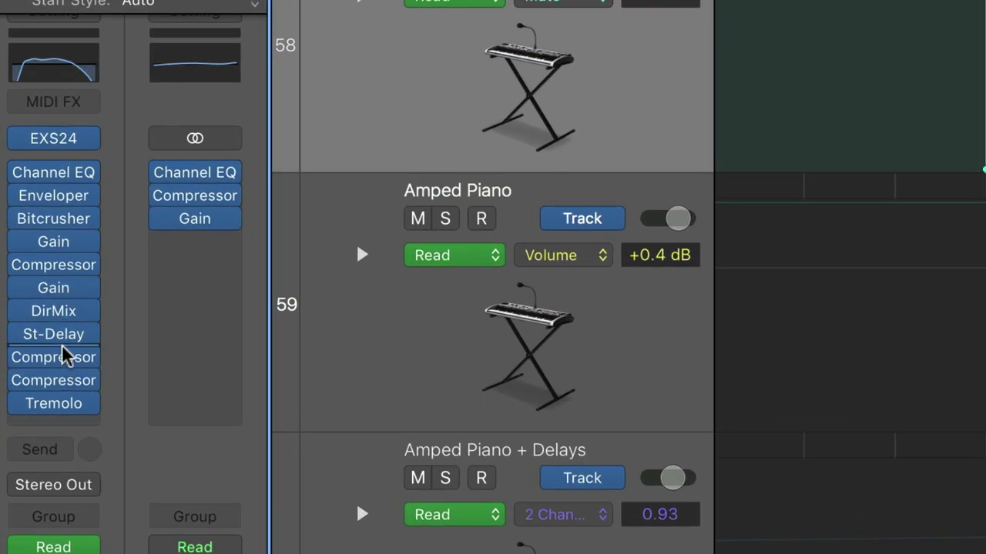
Step: Open the two side-chained Compressors on the Heavy SC Piano track and arrange their windows side by side
{"action": "mouse_move", "coordinate": [61, 360]}
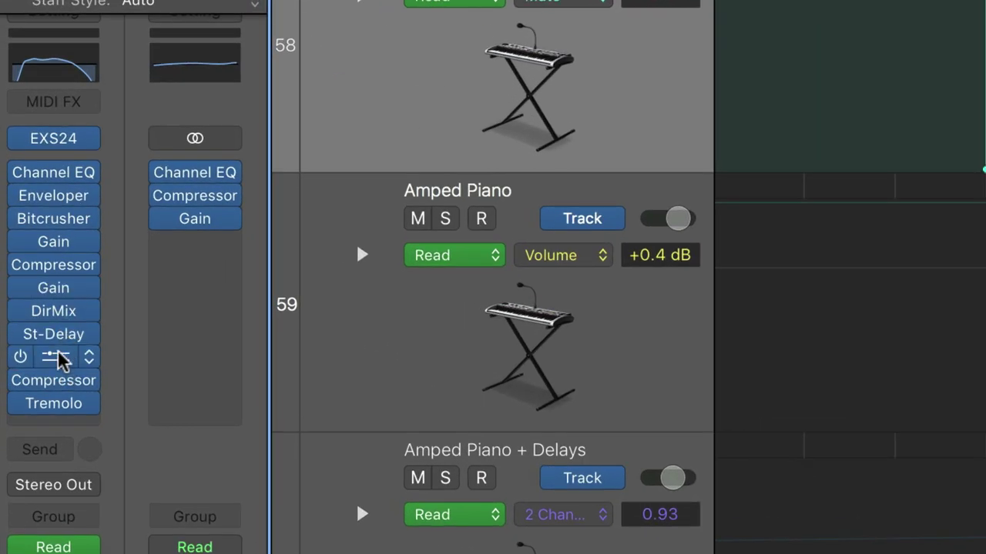
{"action": "left_click", "coordinate": [62, 361]}
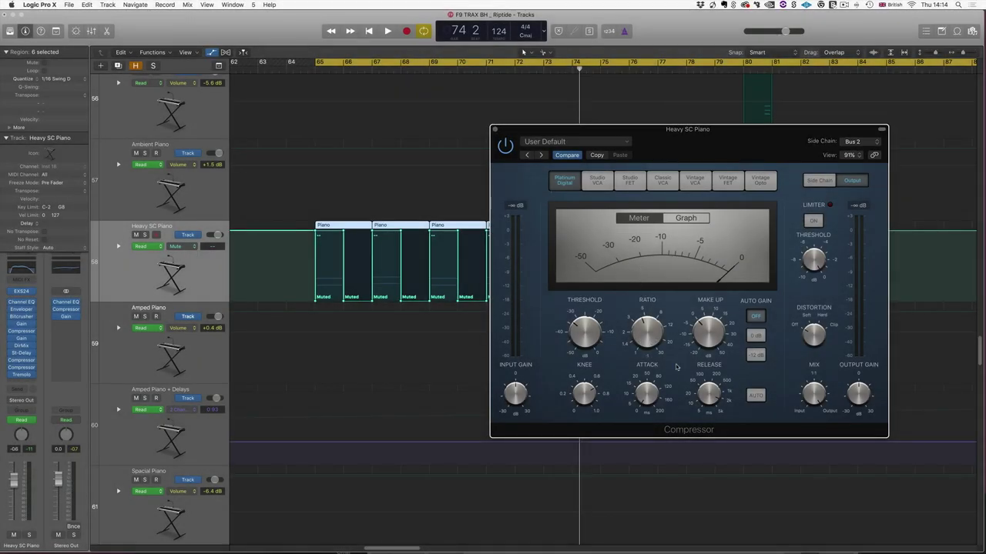
{"action": "mouse_move", "coordinate": [705, 399]}
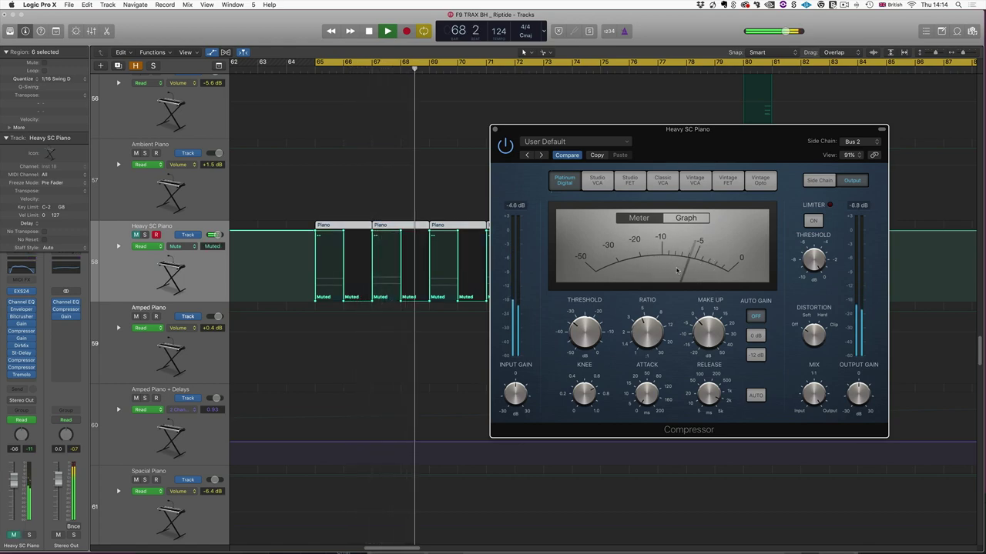
{"action": "left_click", "coordinate": [23, 370]}
{"action": "left_click_drag", "start_coordinate": [310, 44], "coordinate": [316, 109]}
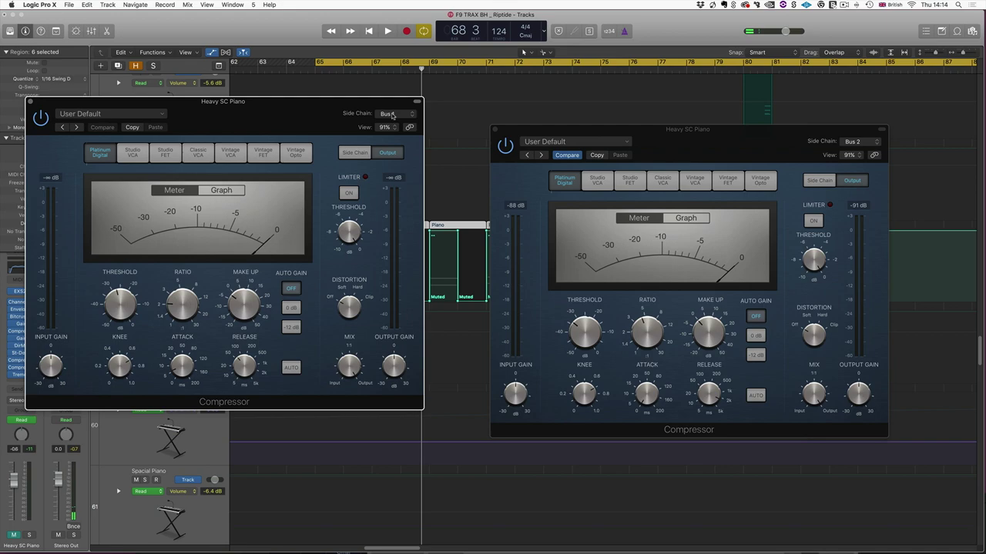
Step: Play the Heavy SC Piano in the mix and soloed to compare the gain reduction on both side-chained Compressors
{"action": "key", "text": "space"}
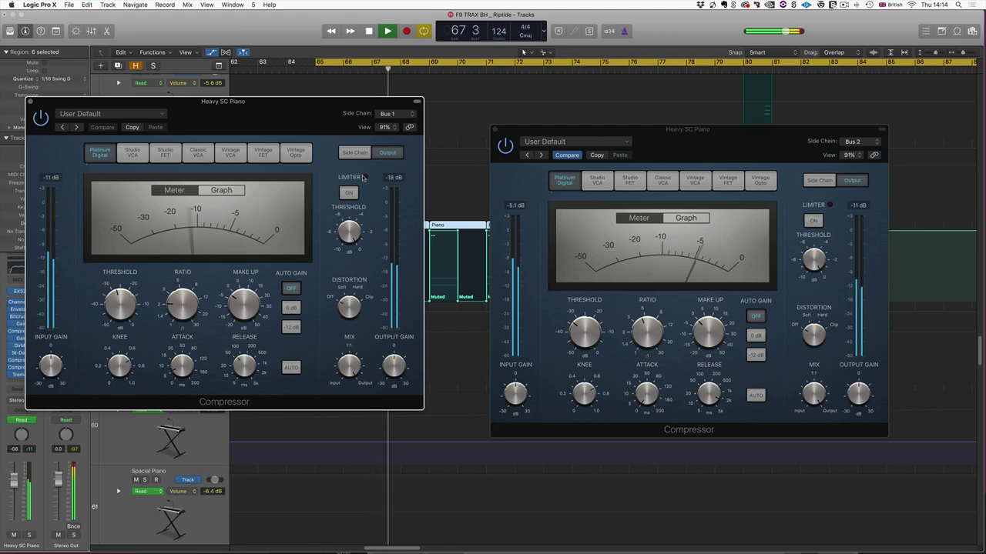
{"action": "key", "text": "space"}
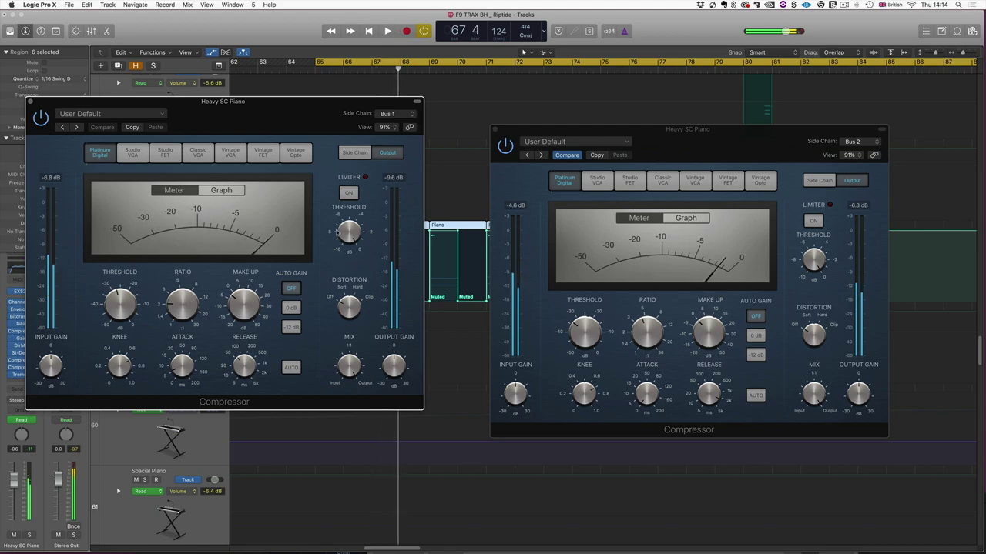
{"action": "left_click", "coordinate": [31, 535]}
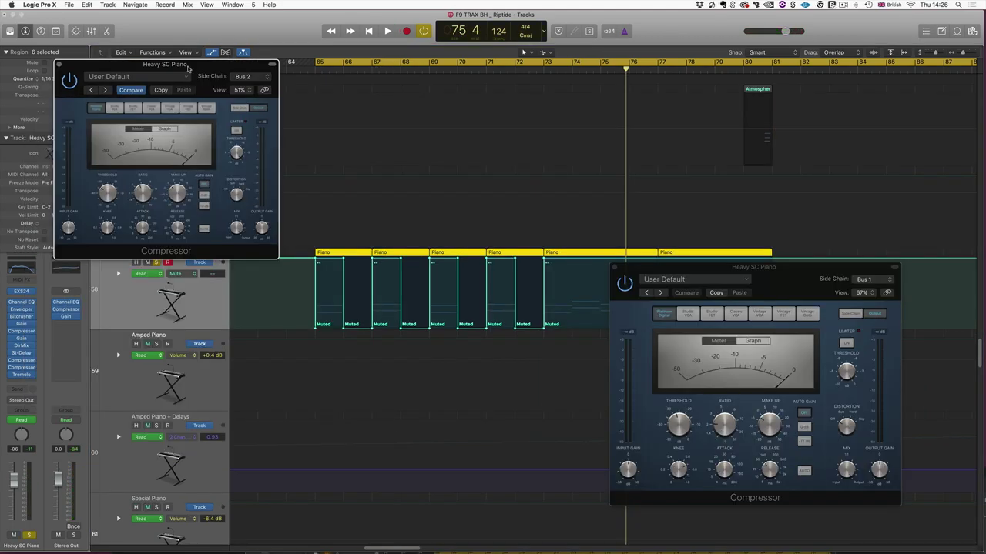
{"action": "key", "text": "space"}
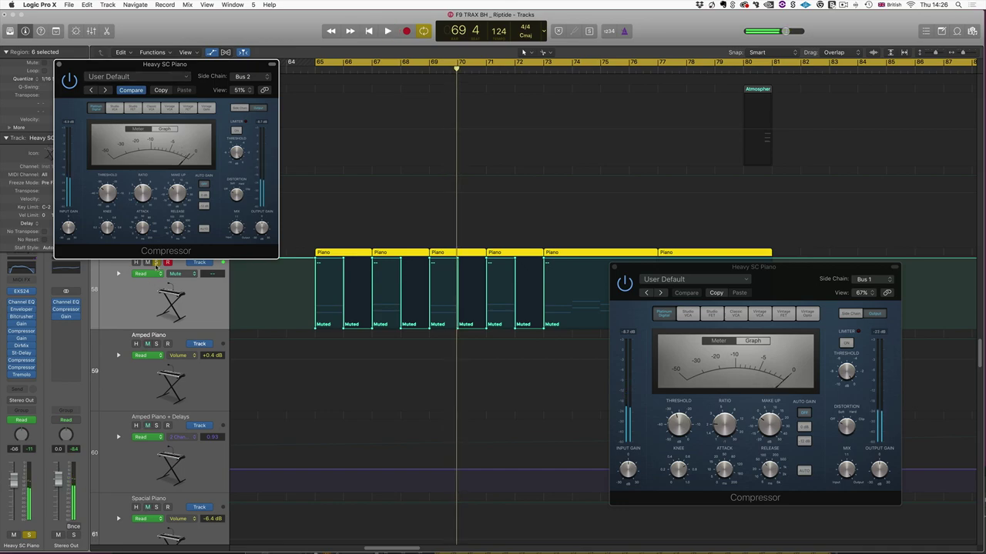
{"action": "key", "text": "space"}
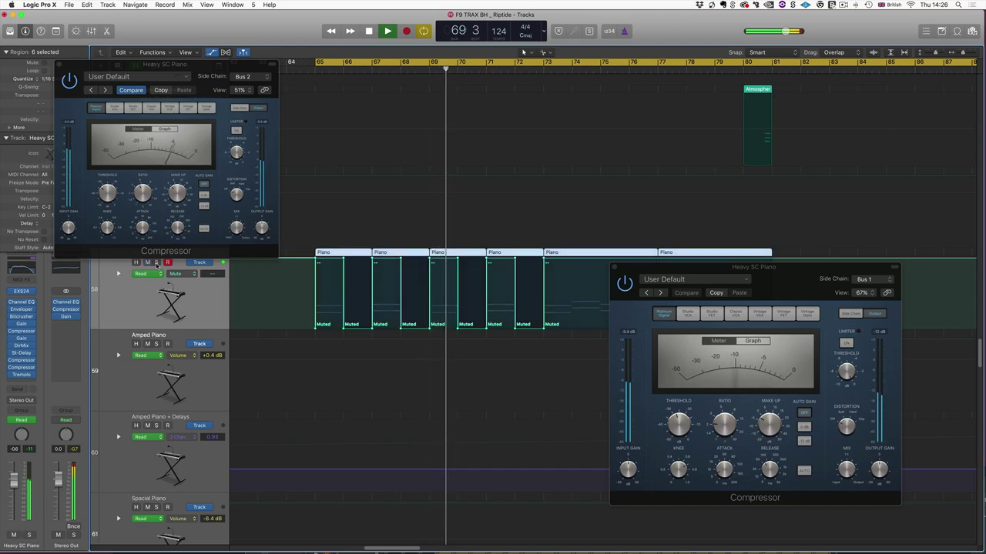
{"action": "key", "text": "space"}
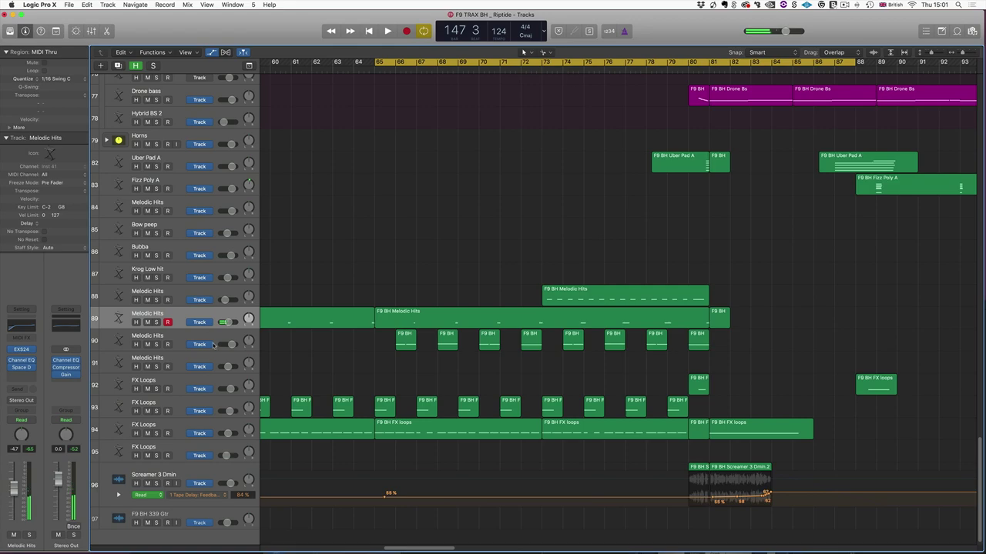
Step: Select the Melodic Hits and FX Loops regions around bars 65 to 84, solo them, and play from bar 73
{"action": "left_click", "coordinate": [142, 426]}
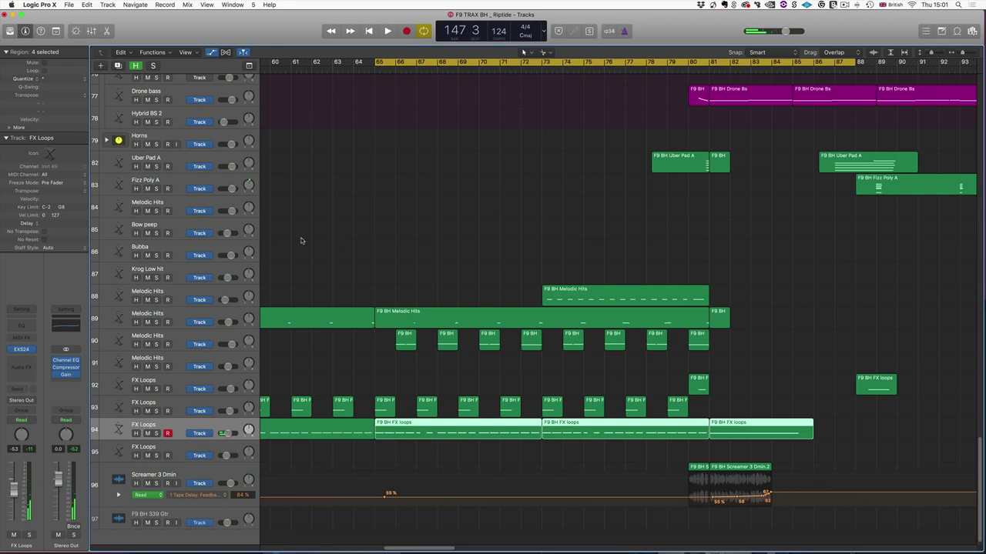
{"action": "left_click_drag", "start_coordinate": [434, 258], "coordinate": [725, 441]}
{"action": "left_click", "coordinate": [589, 31]}
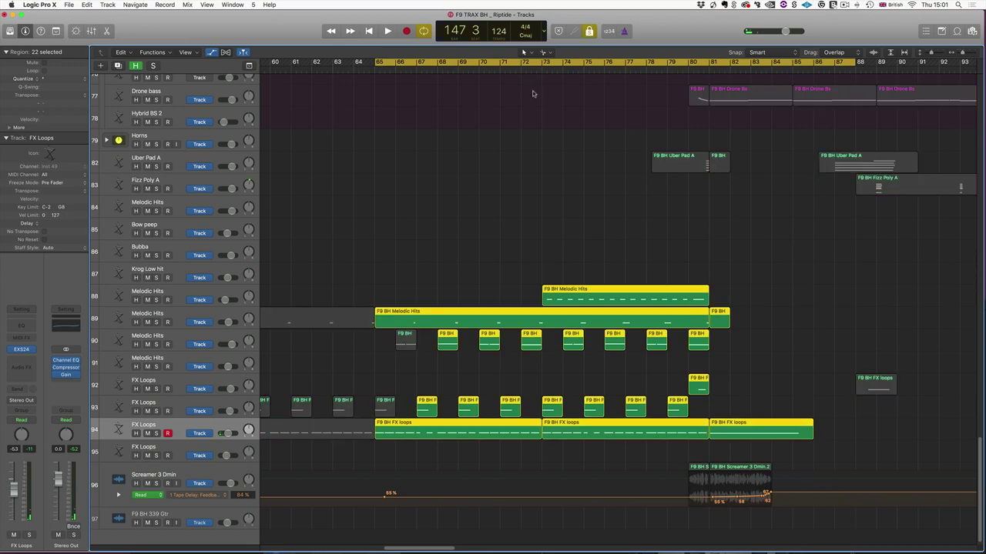
{"action": "double_click", "coordinate": [541, 68]}
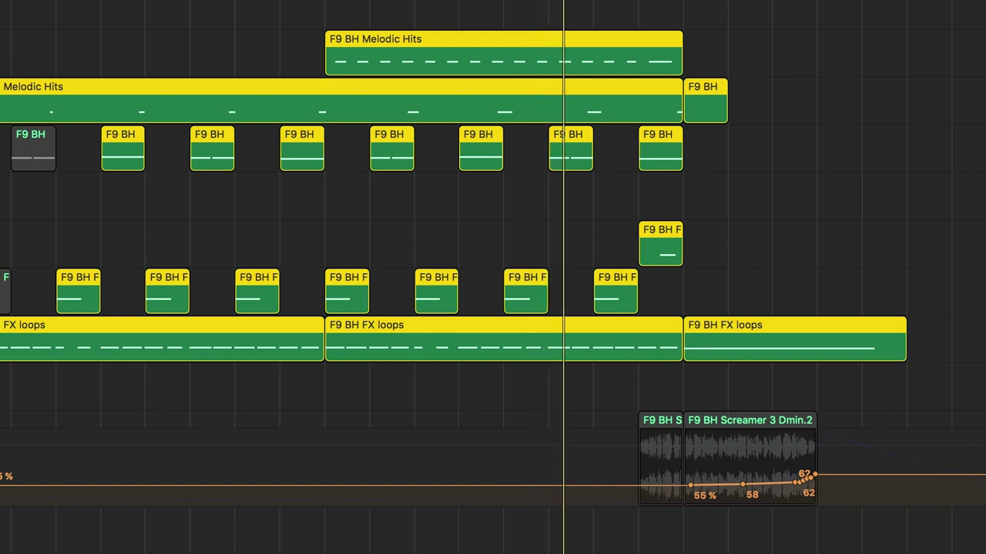
Step: Turn solo off, play the hits and FX loops in the full mix, and select both Screamer 3 Dmin regions
{"action": "key", "text": "ctrl+s"}
{"action": "key", "text": "space"}
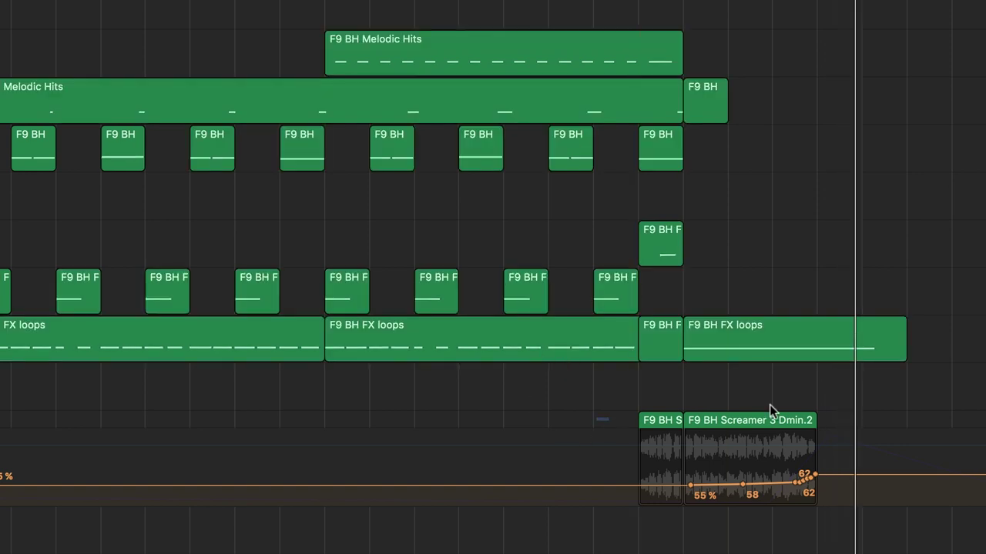
{"action": "left_click_drag", "start_coordinate": [596, 422], "coordinate": [775, 404]}
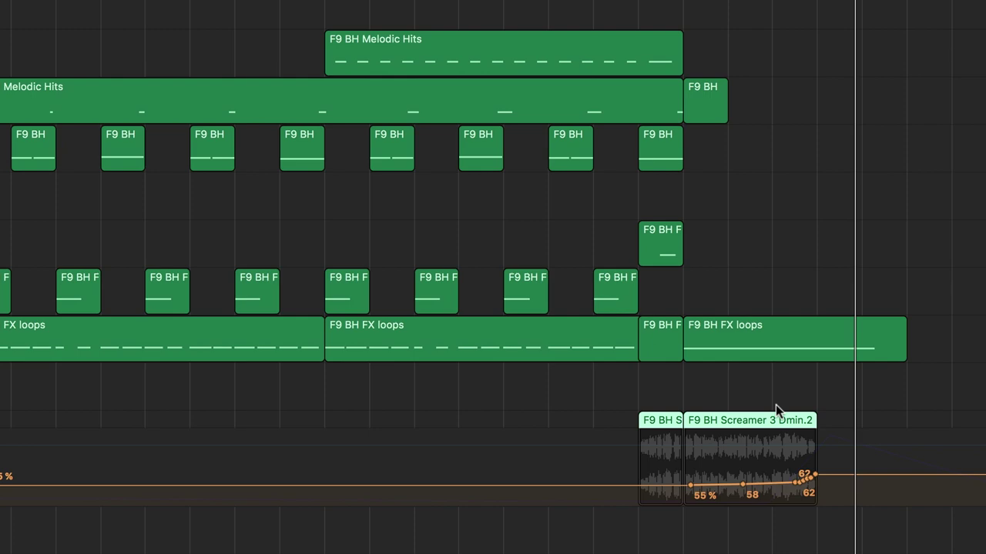
Step: Solo the selected Screamer 3 Dmin regions and play them on their own
{"action": "key", "text": "ctrl+s"}
{"action": "key", "text": "shift+space"}
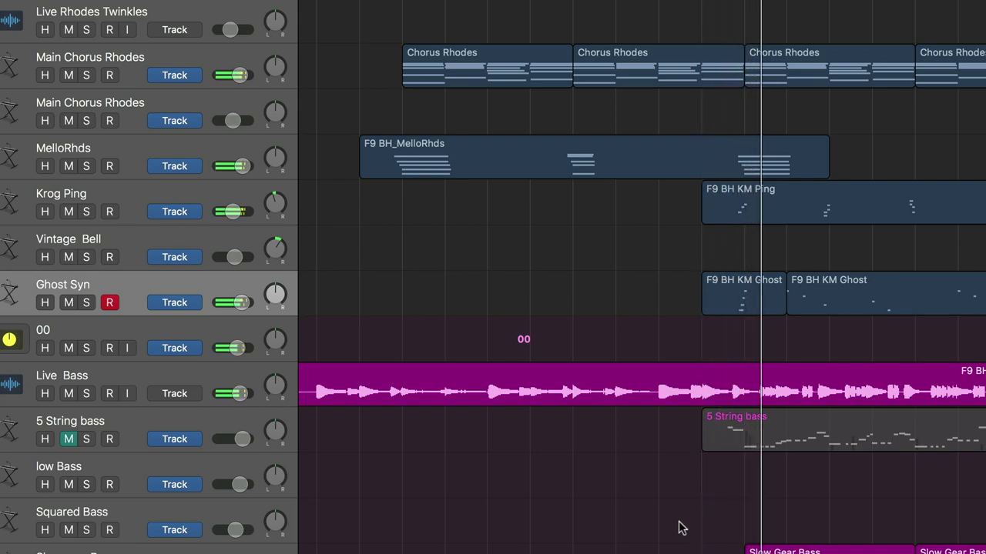
Step: Select the second KM Ghost region on the Ghost Syn track during playback and open it in the Piano Roll
{"action": "left_click", "coordinate": [880, 303]}
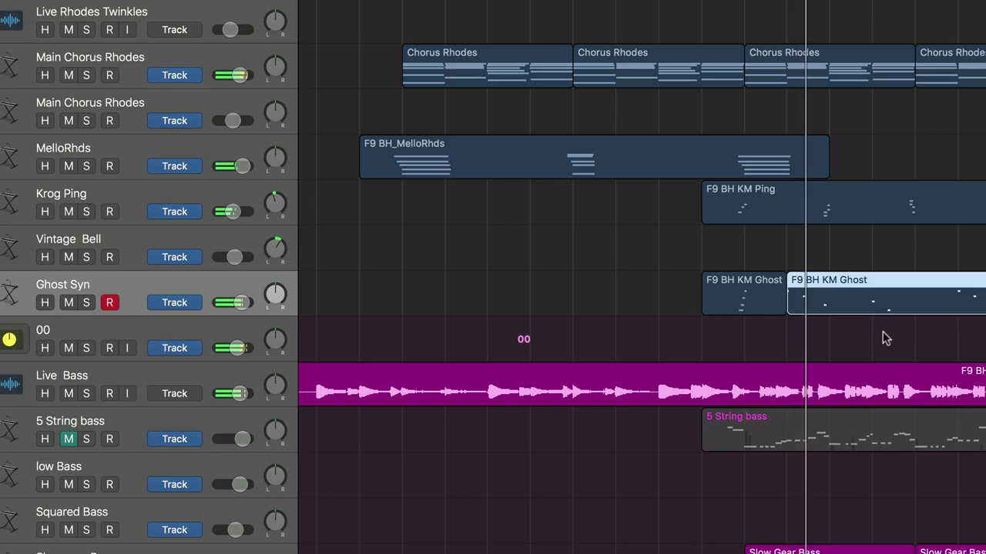
{"action": "key", "text": "p"}
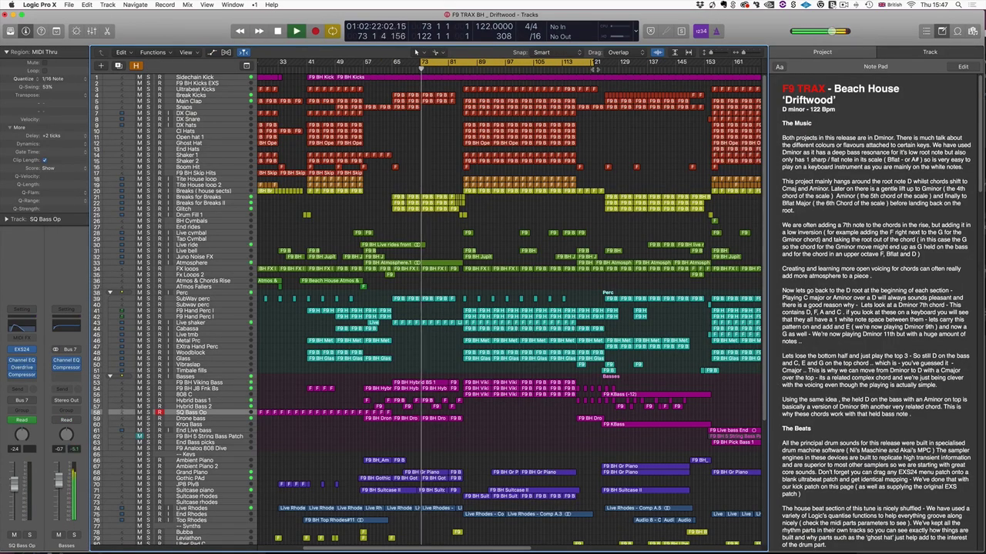
Step: Examine the Driftwood arrangement from the drum tracks down to the guitars while it plays from bar 73
{"action": "key", "text": "super+Right"}
{"action": "key", "text": "super+Right"}
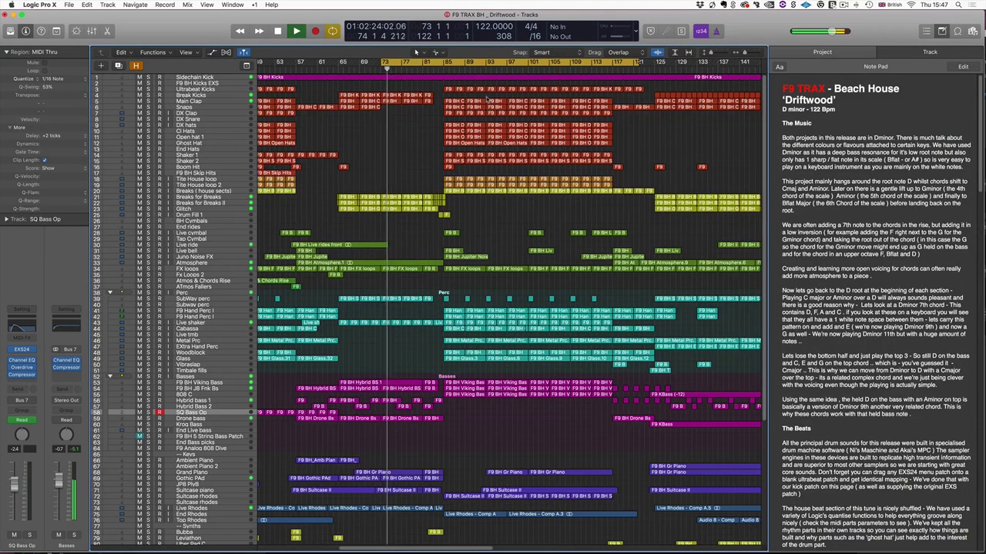
{"action": "scroll", "coordinate": [463, 173], "scroll_direction": "left", "scroll_amount": 4}
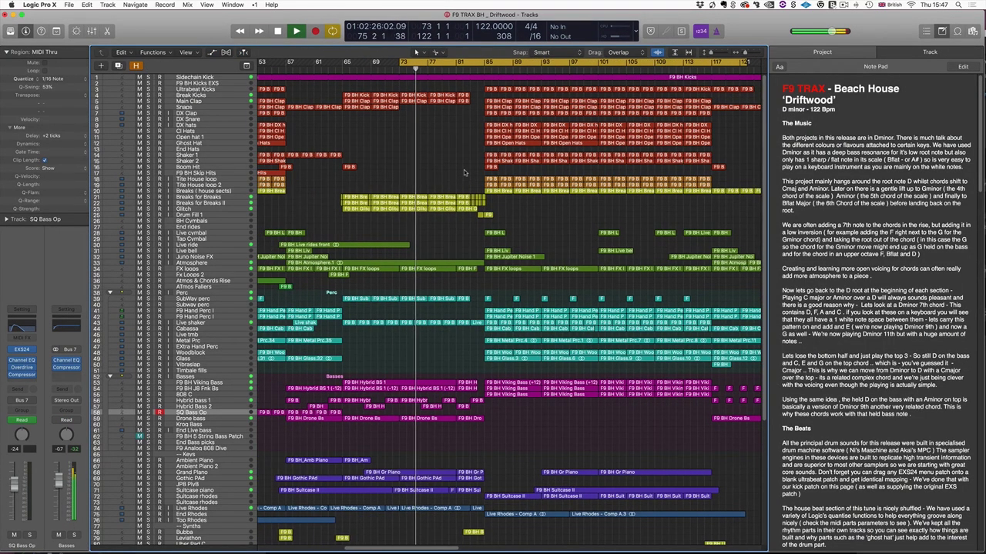
{"action": "scroll", "coordinate": [463, 172], "scroll_direction": "down", "scroll_amount": 5}
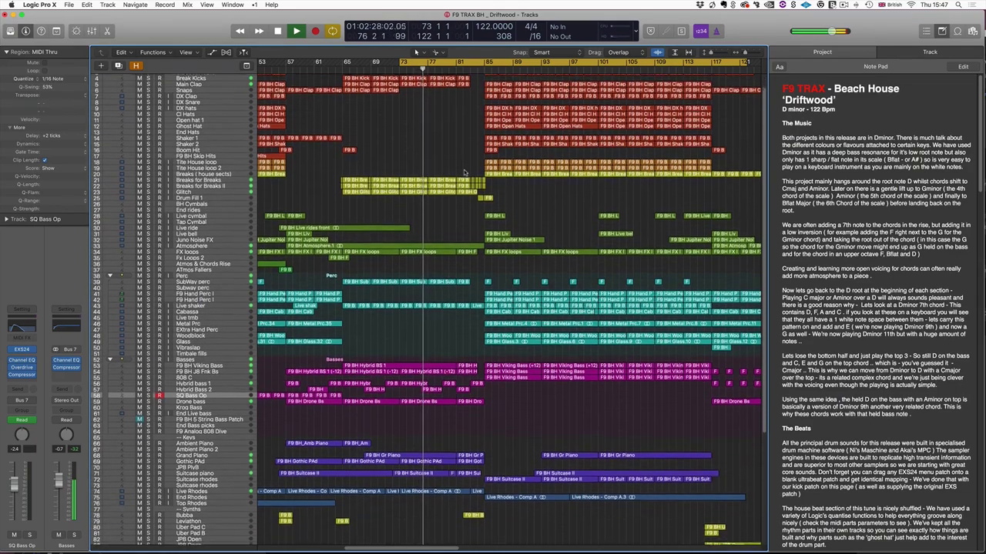
{"action": "scroll", "coordinate": [463, 172], "scroll_direction": "down", "scroll_amount": 8}
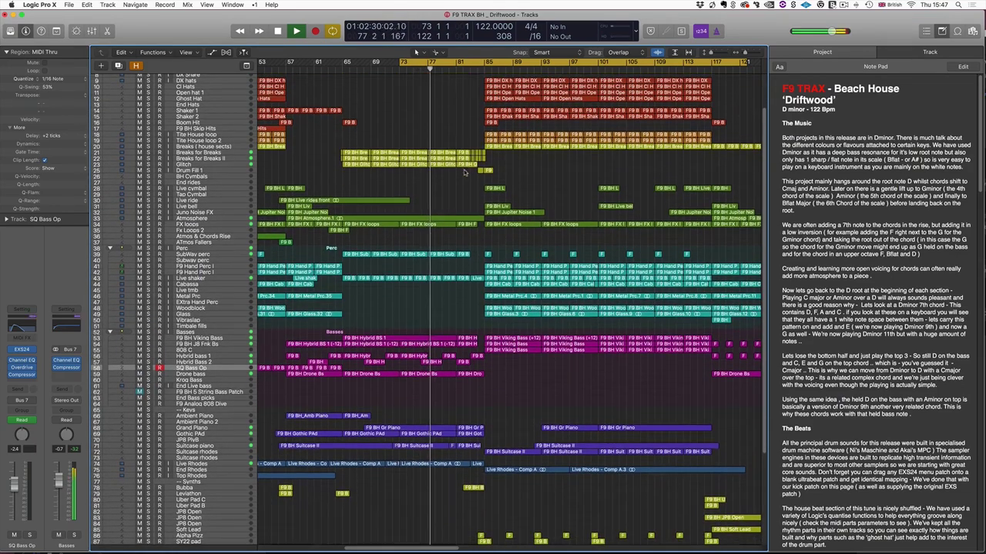
{"action": "scroll", "coordinate": [464, 172], "scroll_direction": "down", "scroll_amount": 10}
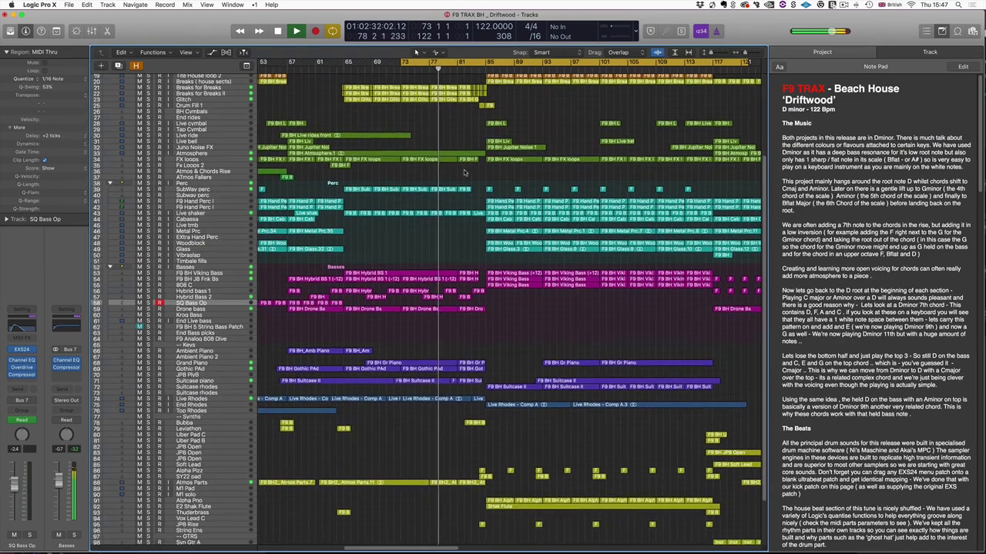
{"action": "scroll", "coordinate": [465, 173], "scroll_direction": "down", "scroll_amount": 4}
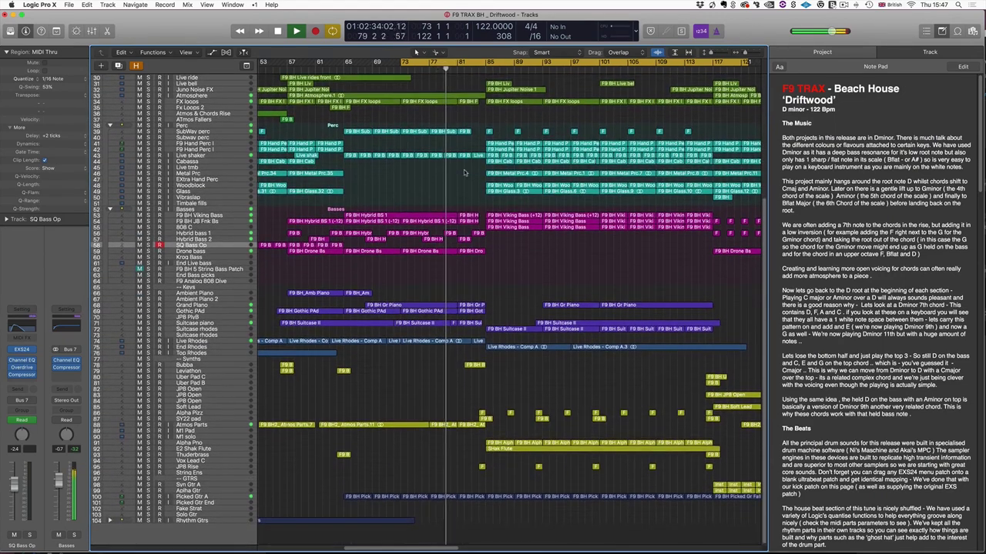
{"action": "scroll", "coordinate": [464, 173], "scroll_direction": "up", "scroll_amount": 9}
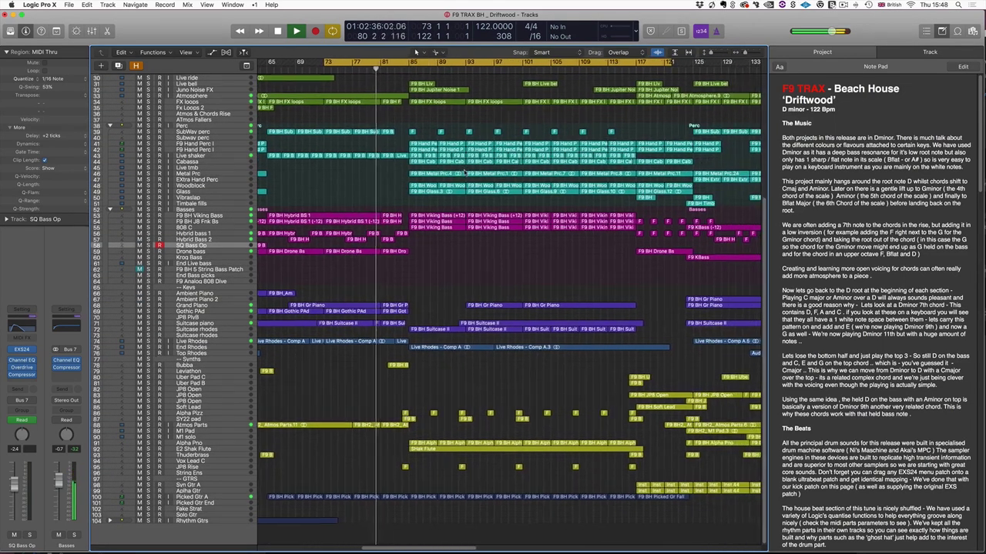
{"action": "scroll", "coordinate": [464, 172], "scroll_direction": "up", "scroll_amount": 9}
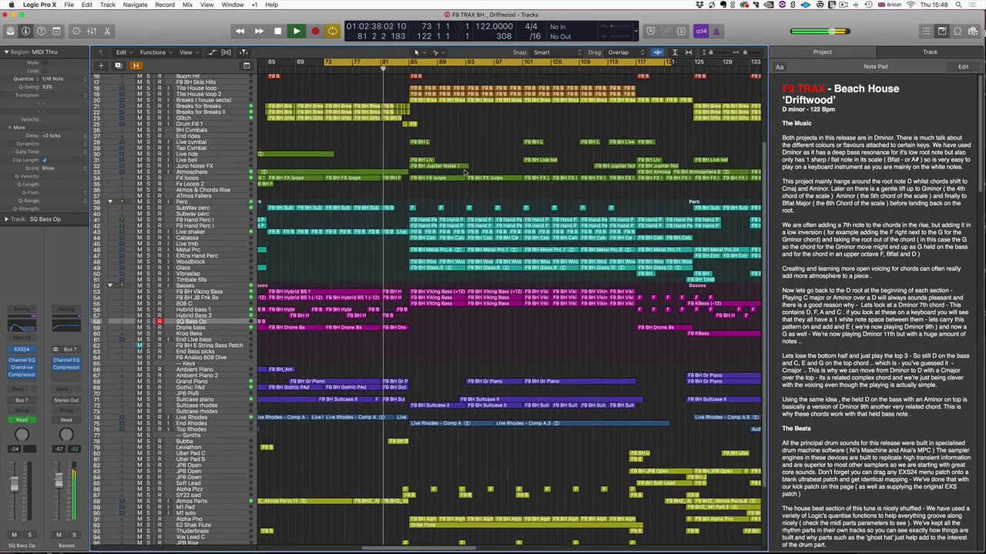
{"action": "scroll", "coordinate": [464, 169], "scroll_direction": "up", "scroll_amount": 4}
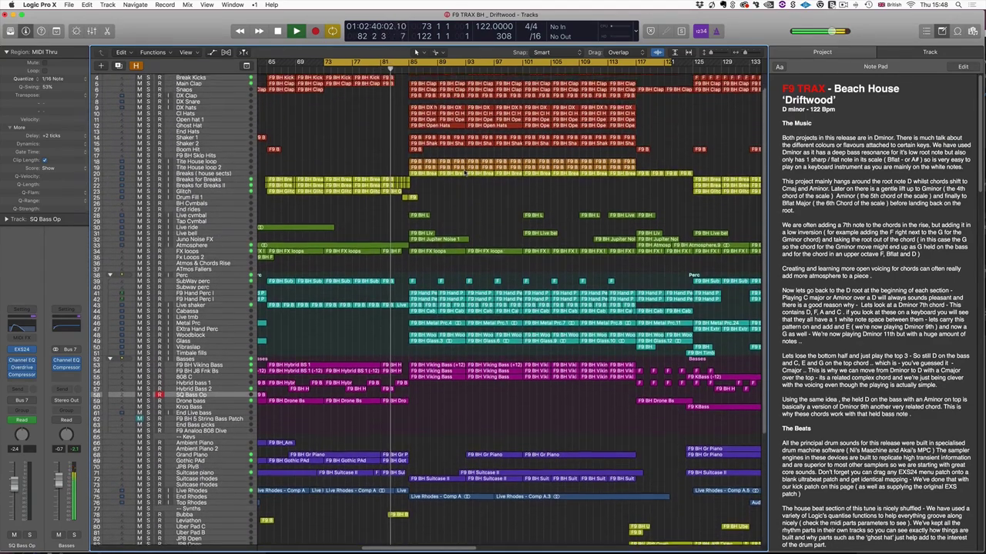
Step: Hide the project Note Pad and open the SHak Flute region on the E2 Shak Flute track in the Piano Roll
{"action": "left_click", "coordinate": [941, 31]}
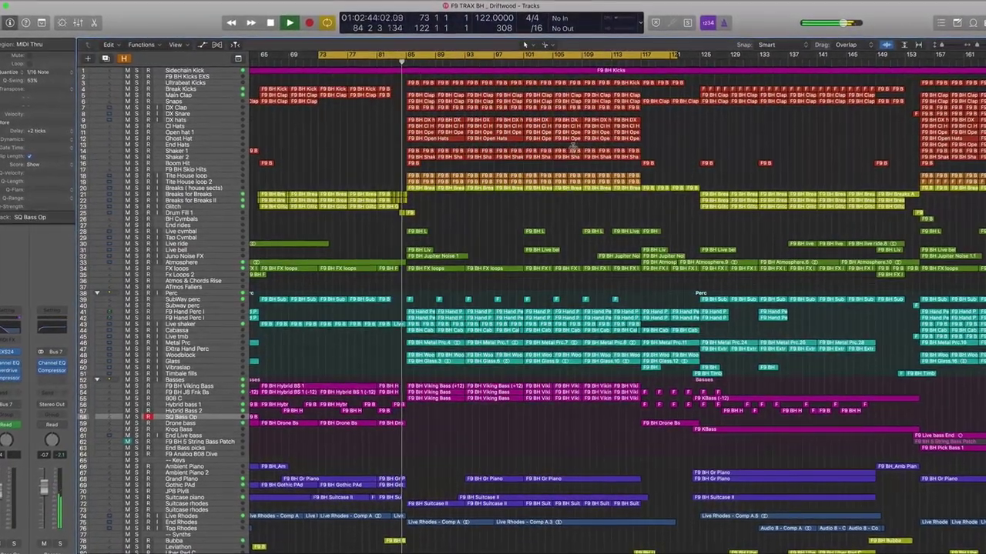
{"action": "key", "text": "super+Right"}
{"action": "scroll", "coordinate": [731, 163], "scroll_direction": "right", "scroll_amount": 2}
{"action": "scroll", "coordinate": [735, 164], "scroll_direction": "right", "scroll_amount": 5}
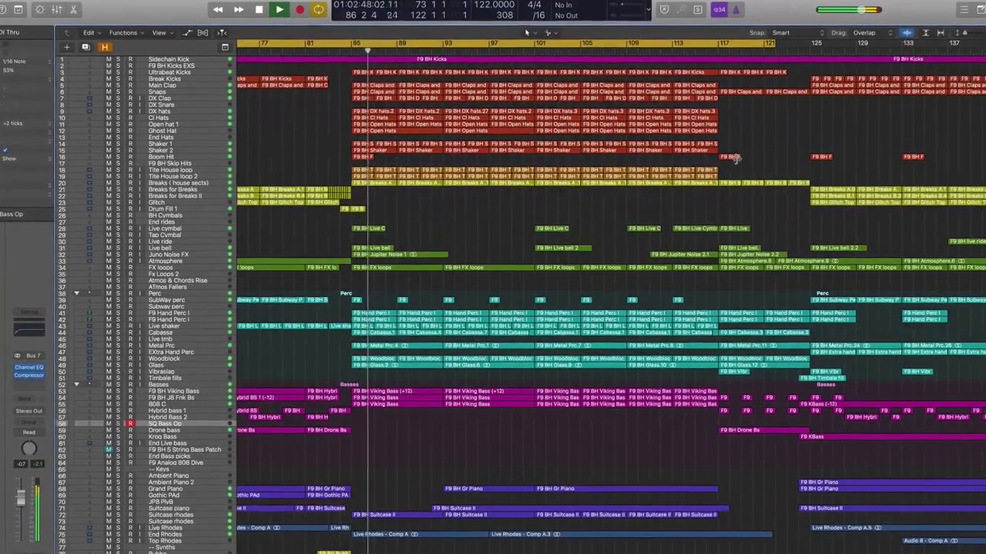
{"action": "scroll", "coordinate": [735, 159], "scroll_direction": "down", "scroll_amount": 5}
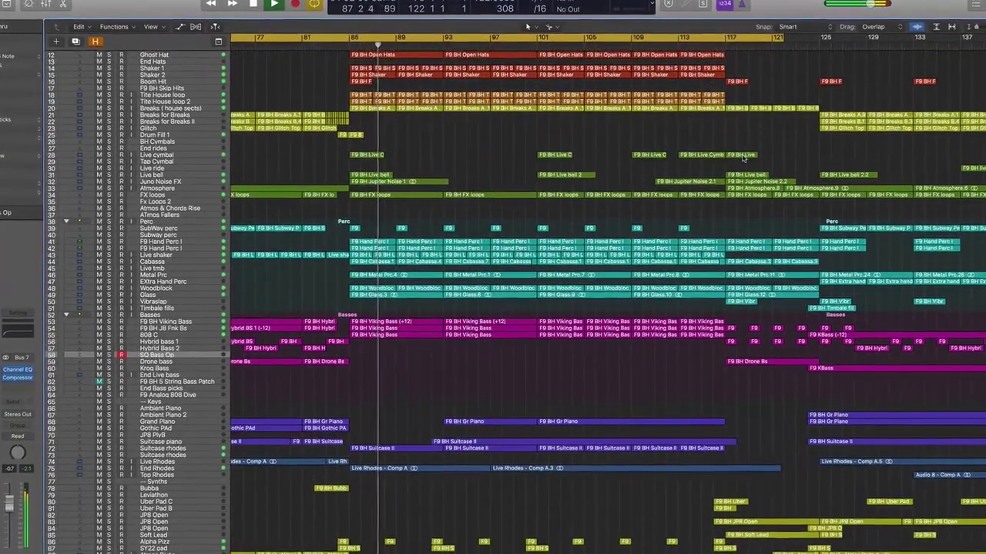
{"action": "scroll", "coordinate": [741, 160], "scroll_direction": "down", "scroll_amount": 1}
{"action": "scroll", "coordinate": [747, 157], "scroll_direction": "down", "scroll_amount": 6}
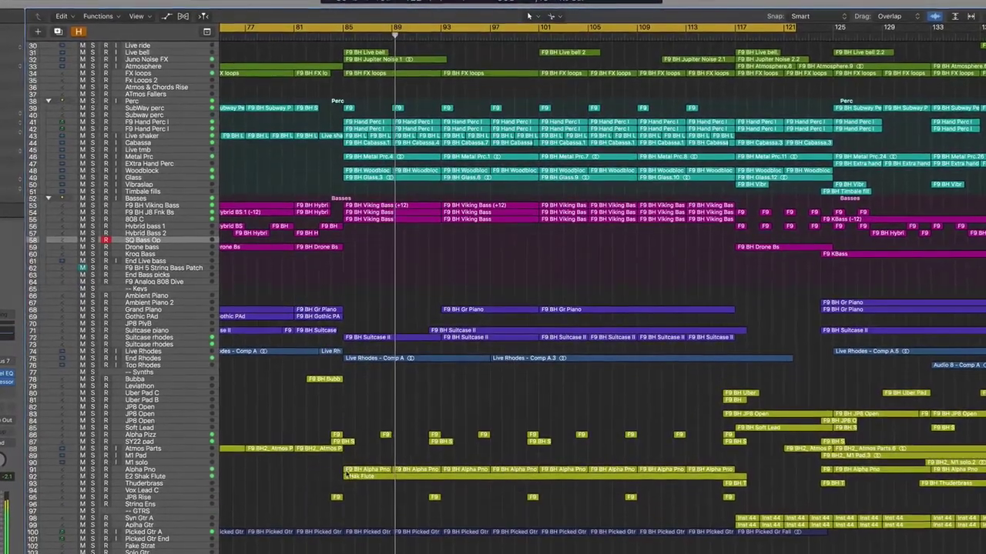
{"action": "double_click", "coordinate": [351, 476]}
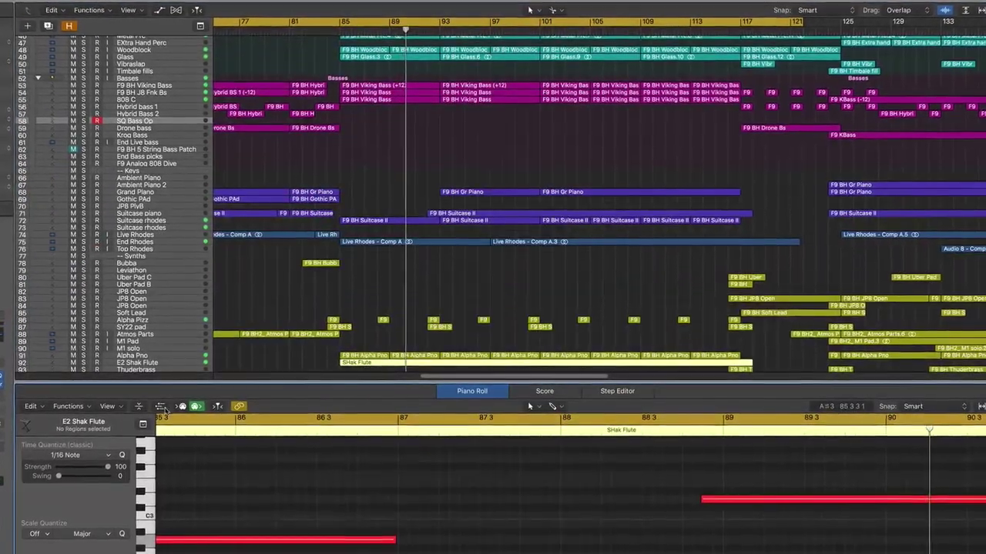
Step: Show the MIDI Draw area for the SHak Flute region and set it to display Pitch Bend
{"action": "left_click", "coordinate": [160, 406]}
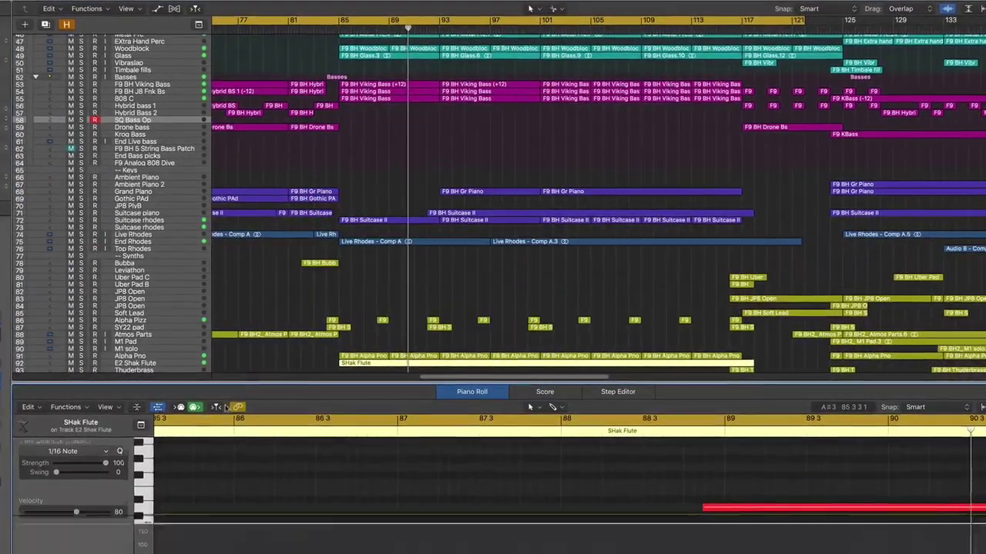
{"action": "left_click", "coordinate": [66, 530]}
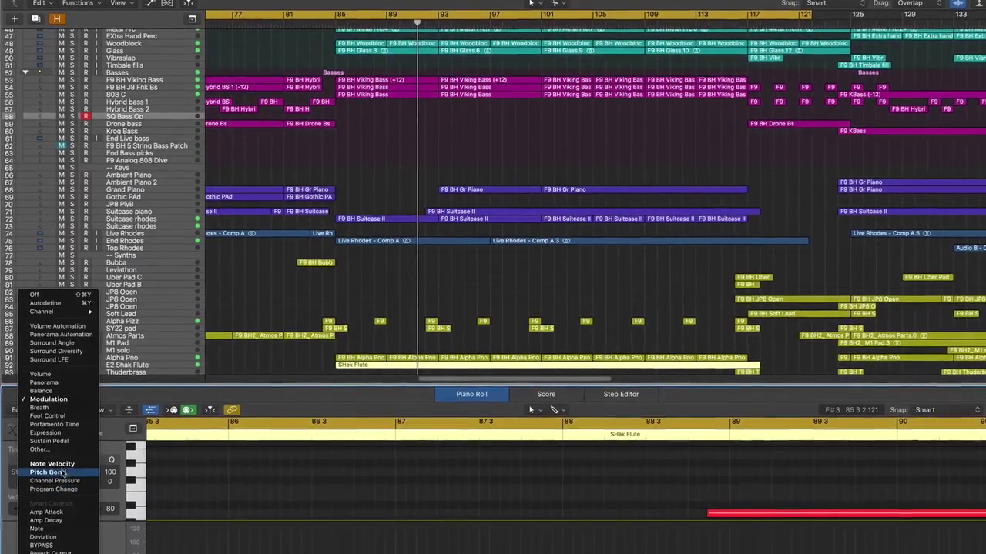
{"action": "left_click", "coordinate": [50, 471]}
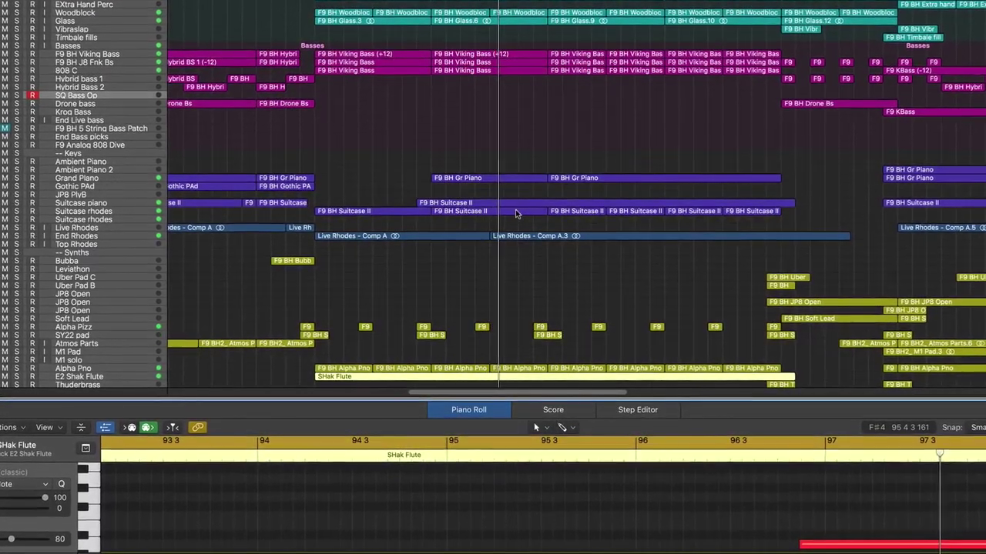
Step: View the notes of the Suitcase II region at bar 93 on the Suitcase rhodes track, and close the Piano Roll
{"action": "left_click", "coordinate": [544, 211]}
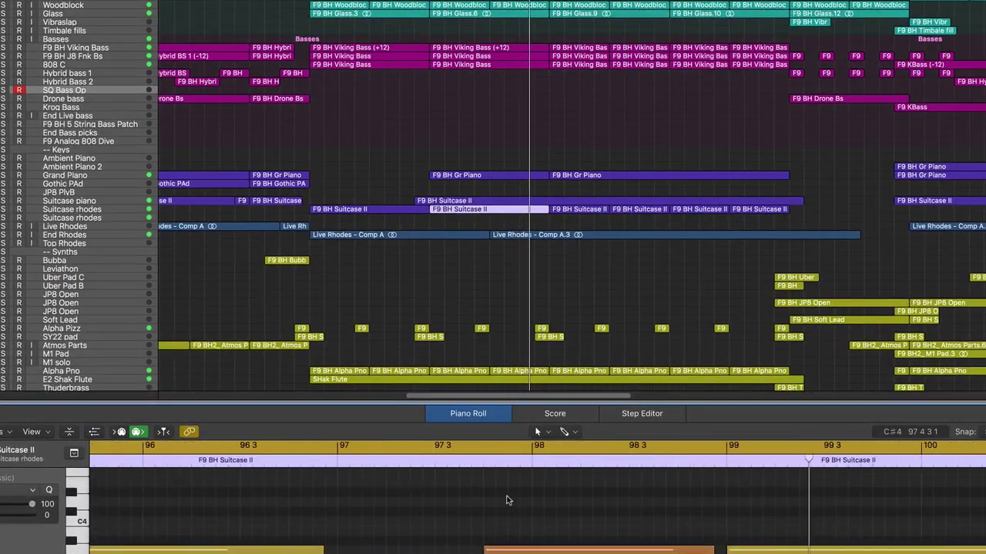
{"action": "scroll", "coordinate": [715, 236], "scroll_direction": "down", "scroll_amount": 3}
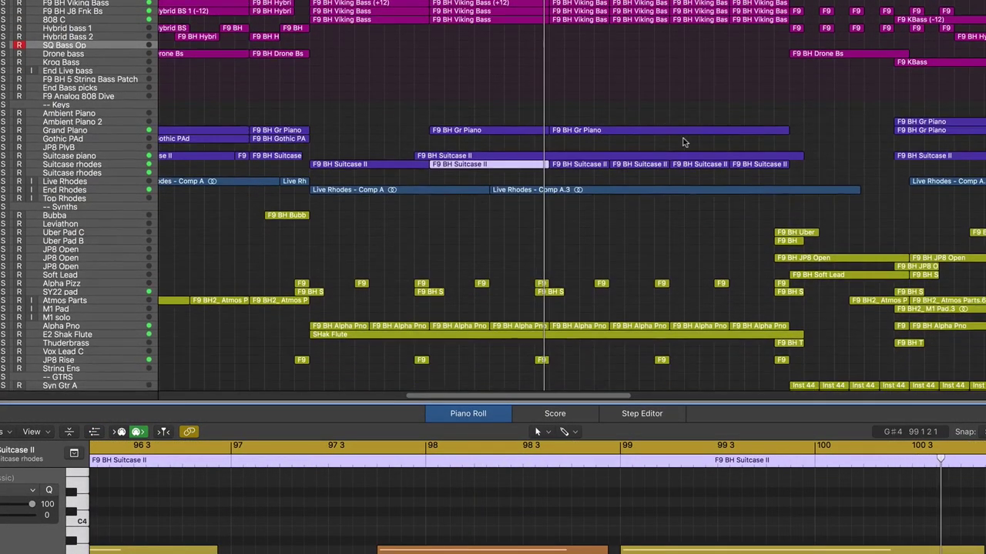
{"action": "key", "text": "p"}
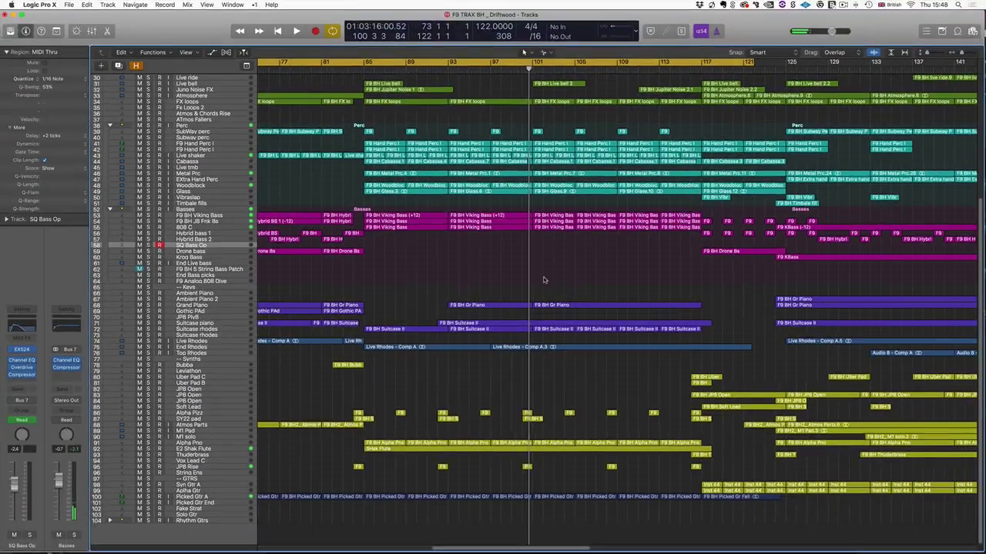
Step: Collapse the Perc and Basses track stacks and bring the whole Driftwood arrangement into view
{"action": "key", "text": "super+Left"}
{"action": "key", "text": "super+Left"}
{"action": "key", "text": "super+Left"}
{"action": "key", "text": "super+Left"}
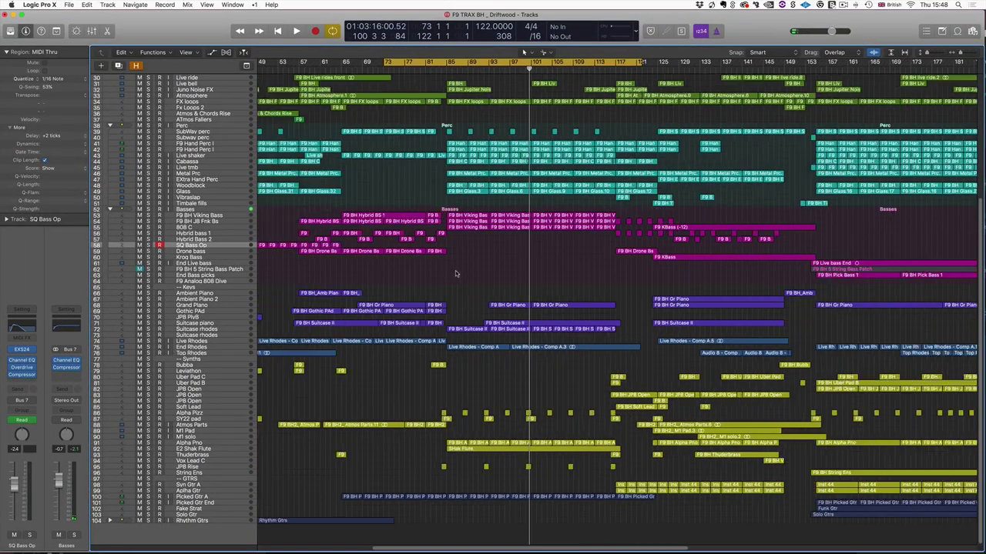
{"action": "scroll", "coordinate": [524, 52], "scroll_direction": "up", "scroll_amount": 5}
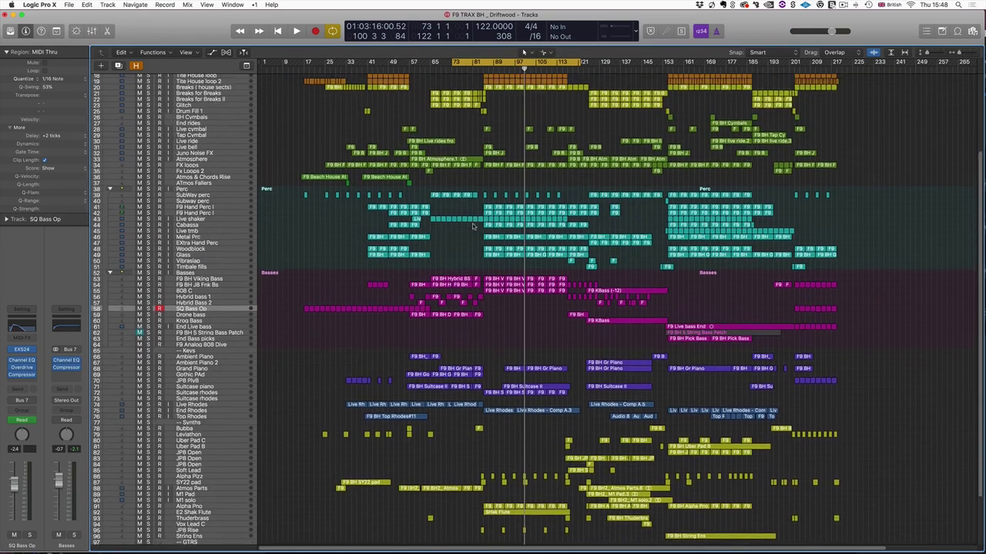
{"action": "left_click", "coordinate": [110, 223]}
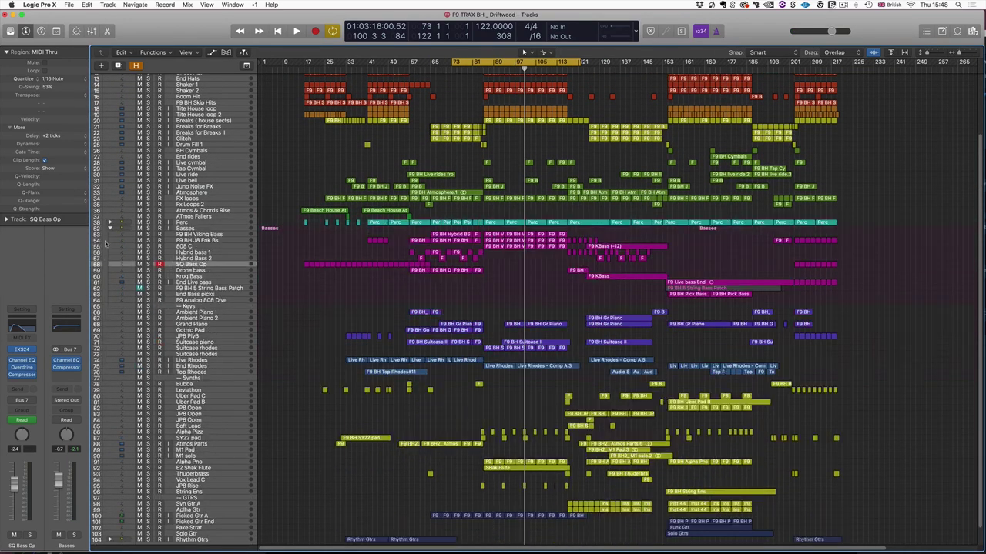
{"action": "left_click", "coordinate": [110, 228]}
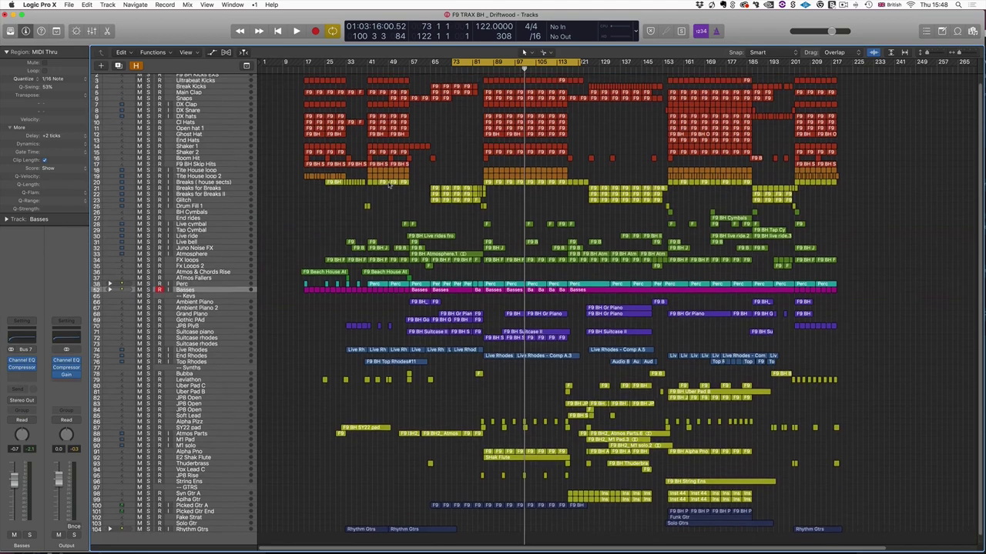
Step: Replace the current cycle range with one from bar 33 to bar 144
{"action": "left_click", "coordinate": [510, 65]}
{"action": "scroll", "coordinate": [587, 178], "scroll_direction": "up", "scroll_amount": 1}
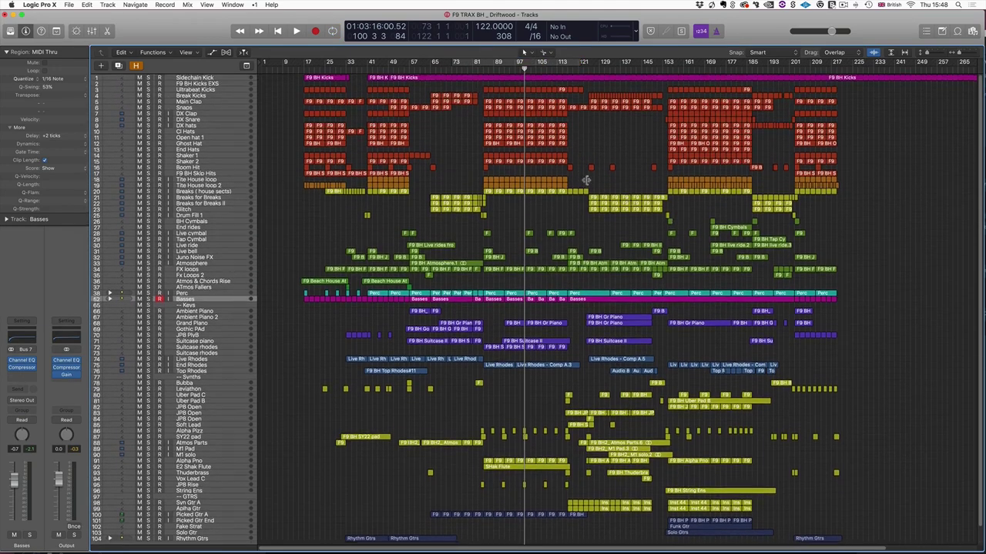
{"action": "left_click_drag", "start_coordinate": [343, 64], "coordinate": [638, 62]}
{"action": "key", "text": "super+Right"}
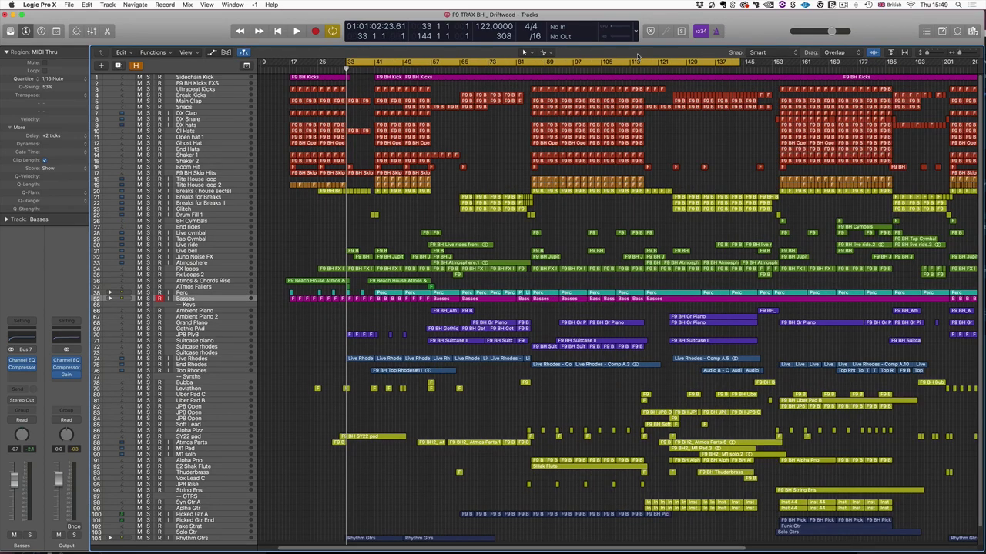
Step: Play from bar 33 with the Live Rhodes track selected, turn the cycle off, and play again from about bar 85
{"action": "key", "text": "space"}
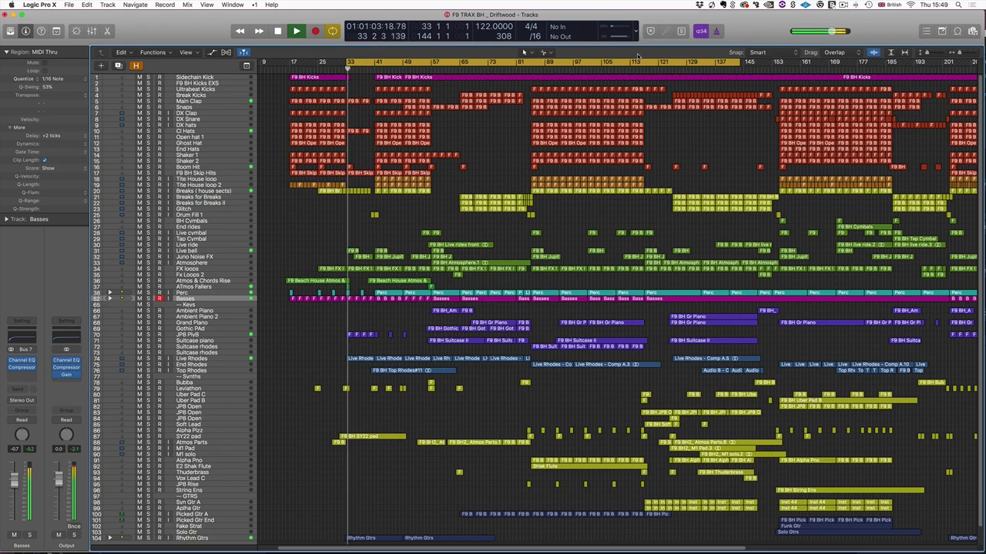
{"action": "left_click", "coordinate": [186, 360]}
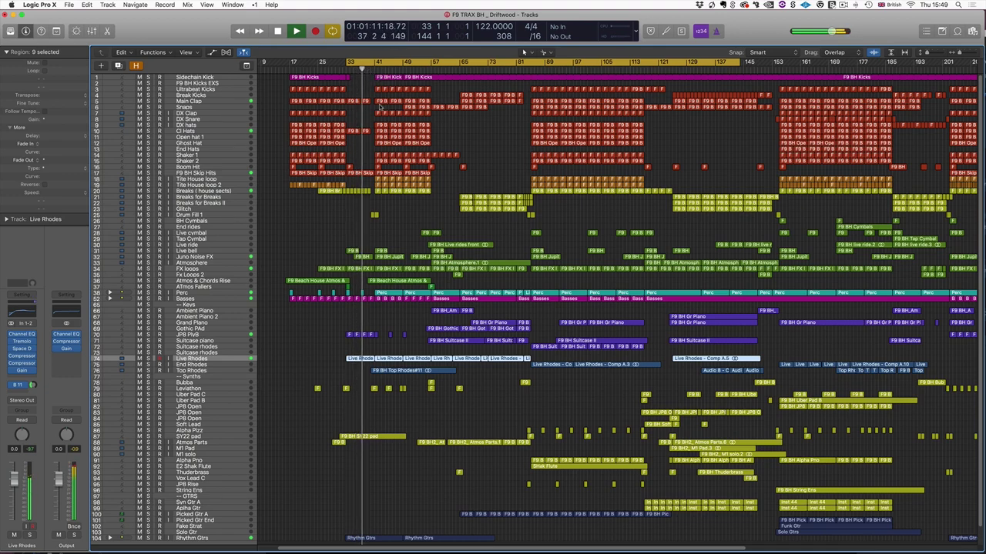
{"action": "scroll", "coordinate": [465, 175], "scroll_direction": "right", "scroll_amount": 2}
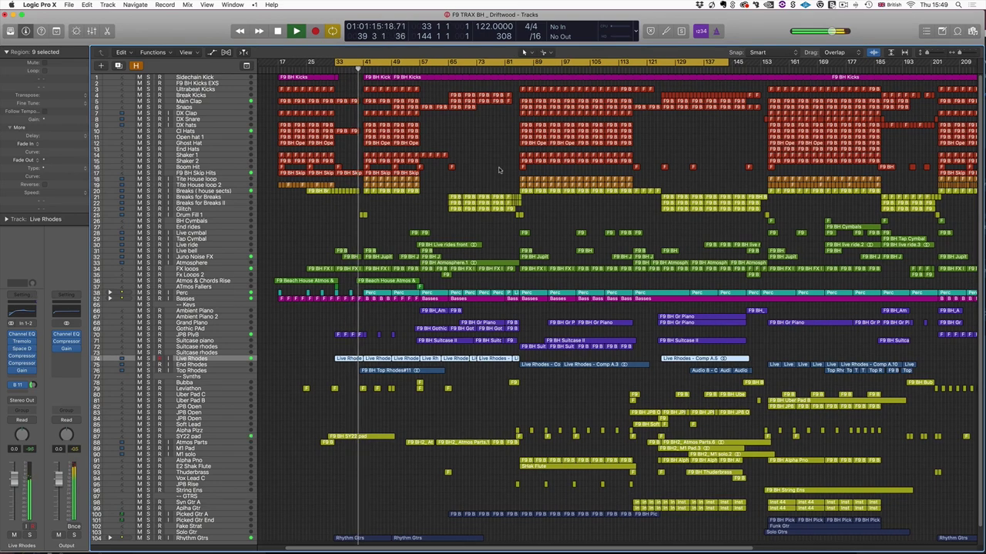
{"action": "key", "text": "c"}
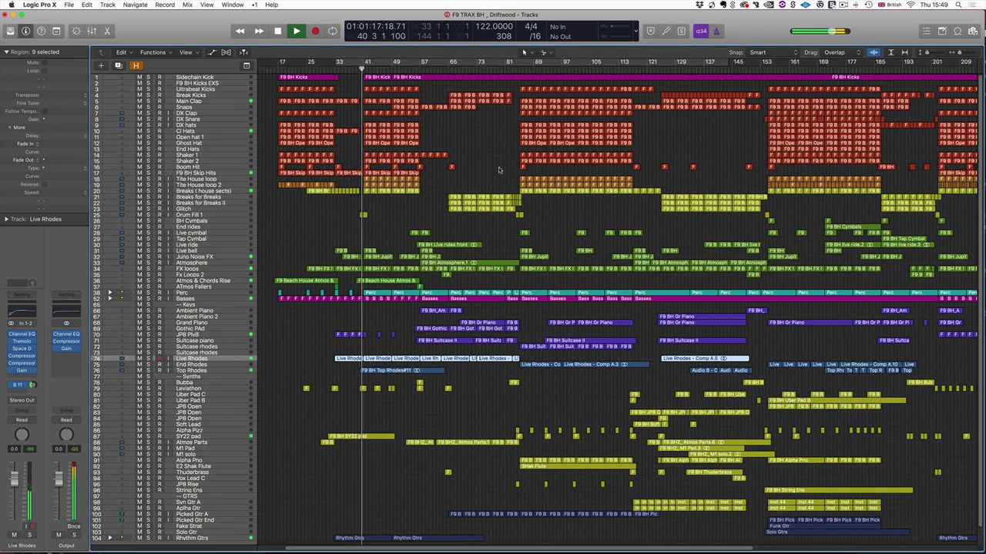
{"action": "key", "text": "space"}
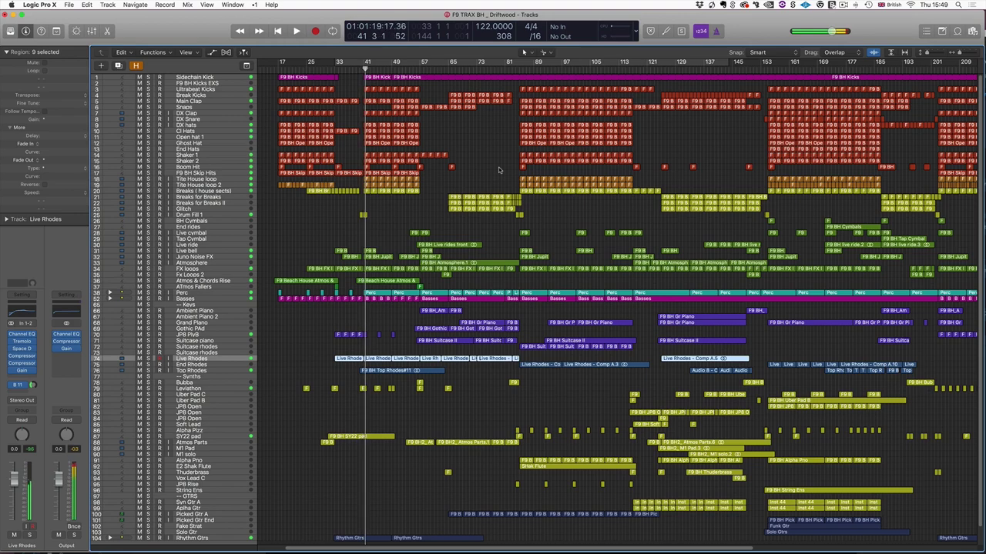
{"action": "double_click", "coordinate": [520, 69]}
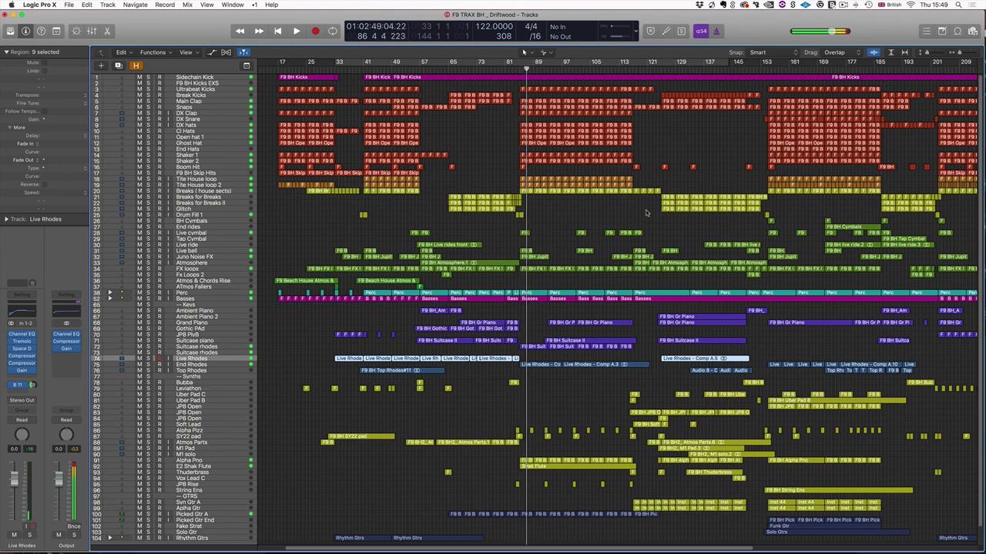
Step: Cycle the section from bar 154 to bar 201 and audition its opening bars
{"action": "left_click_drag", "start_coordinate": [767, 61], "coordinate": [931, 69]}
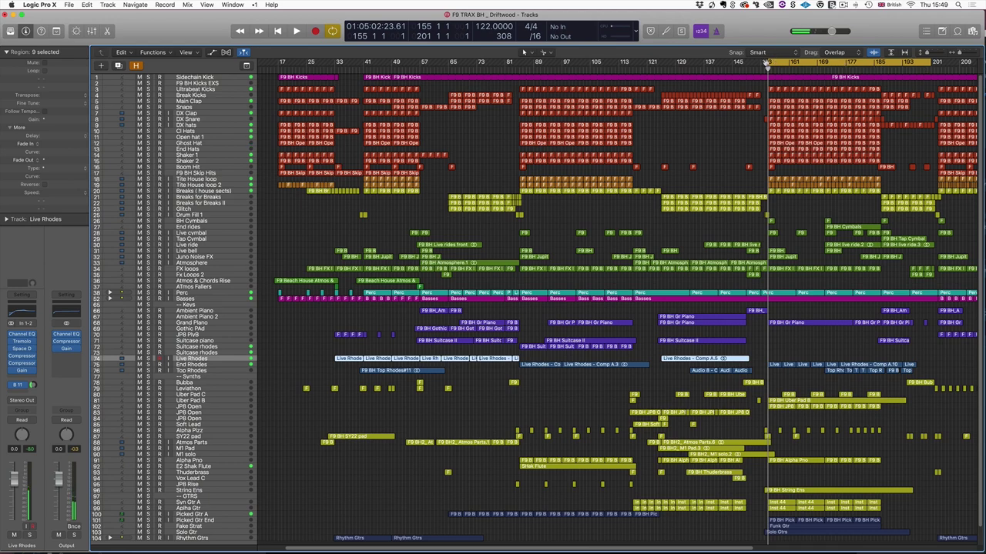
{"action": "key", "text": "space"}
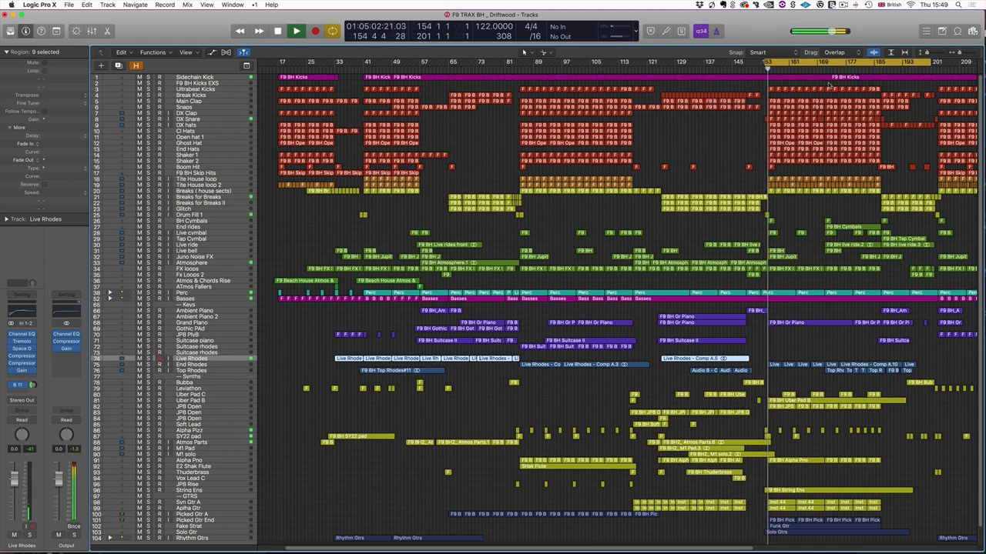
{"action": "scroll", "coordinate": [839, 82], "scroll_direction": "right", "scroll_amount": 5}
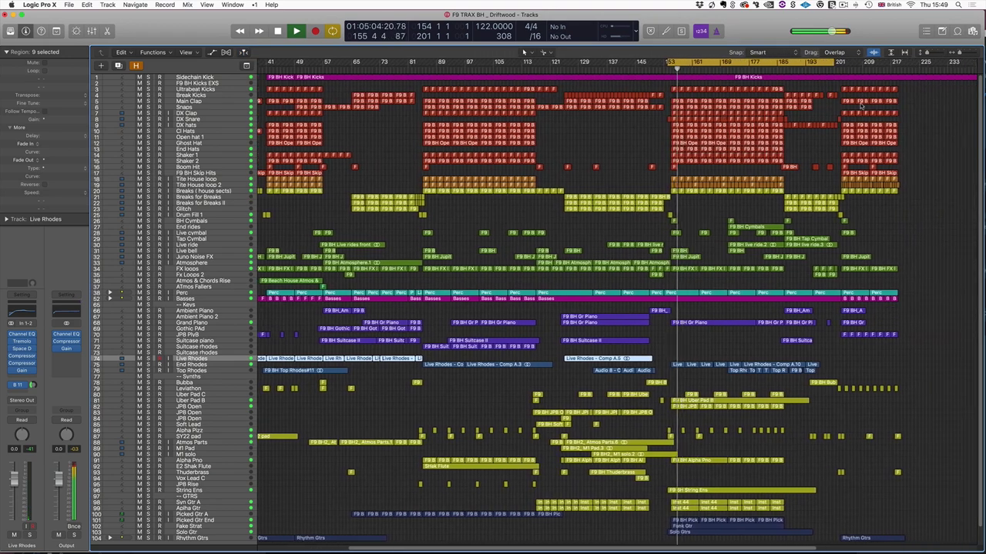
{"action": "scroll", "coordinate": [854, 108], "scroll_direction": "right", "scroll_amount": 1}
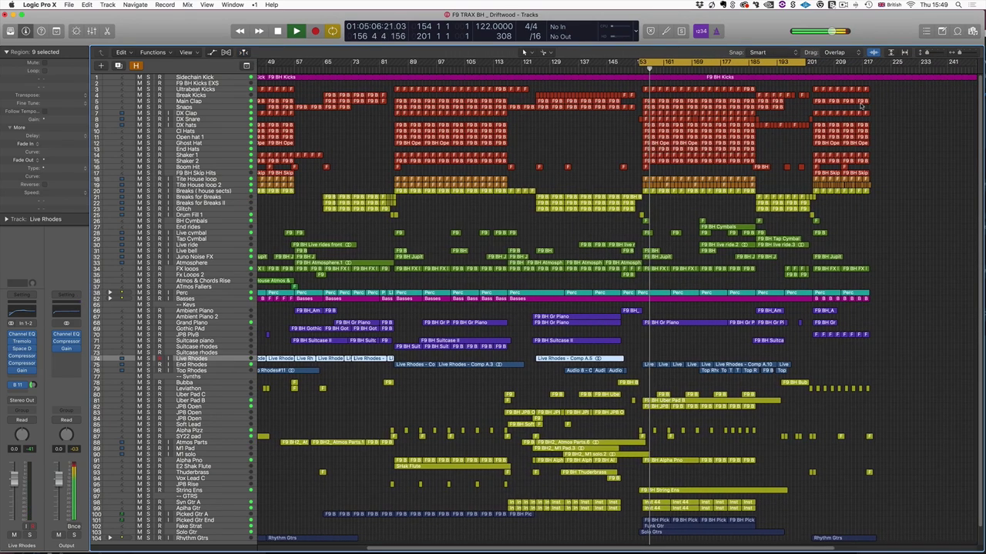
{"action": "scroll", "coordinate": [842, 113], "scroll_direction": "right", "scroll_amount": 2}
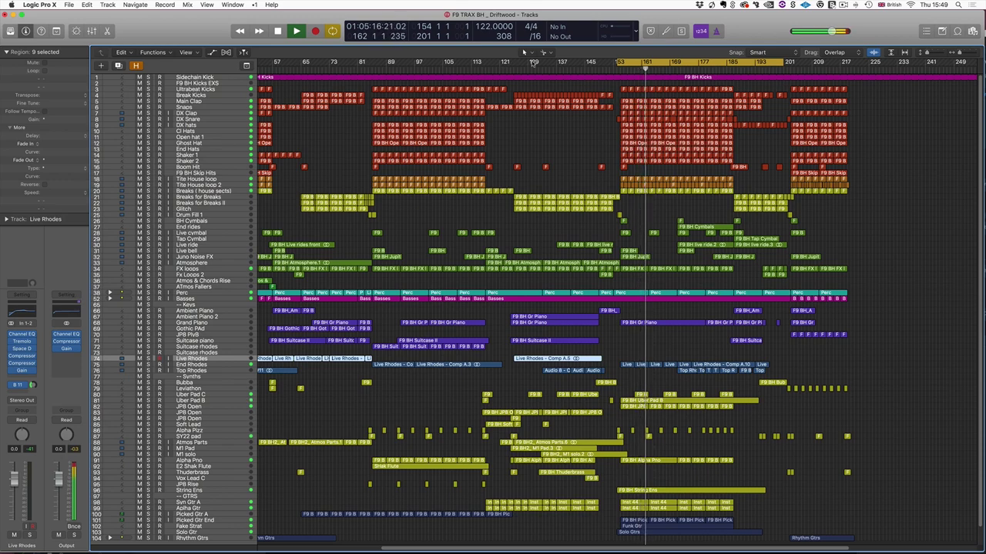
{"action": "key", "text": "space"}
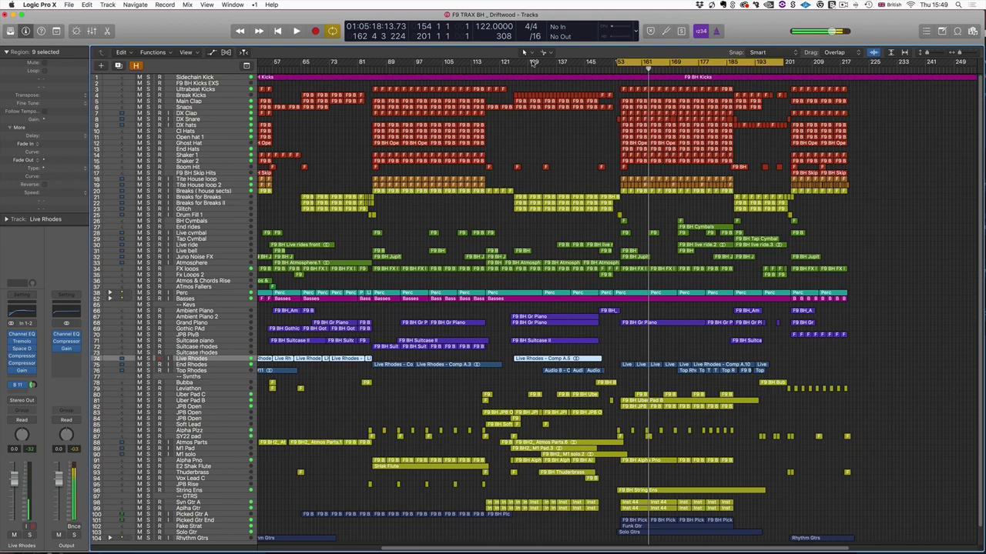
Step: Move the cycle range to bars 125 to 181 and audition the section from bar 125
{"action": "left_click_drag", "start_coordinate": [514, 65], "coordinate": [714, 68]}
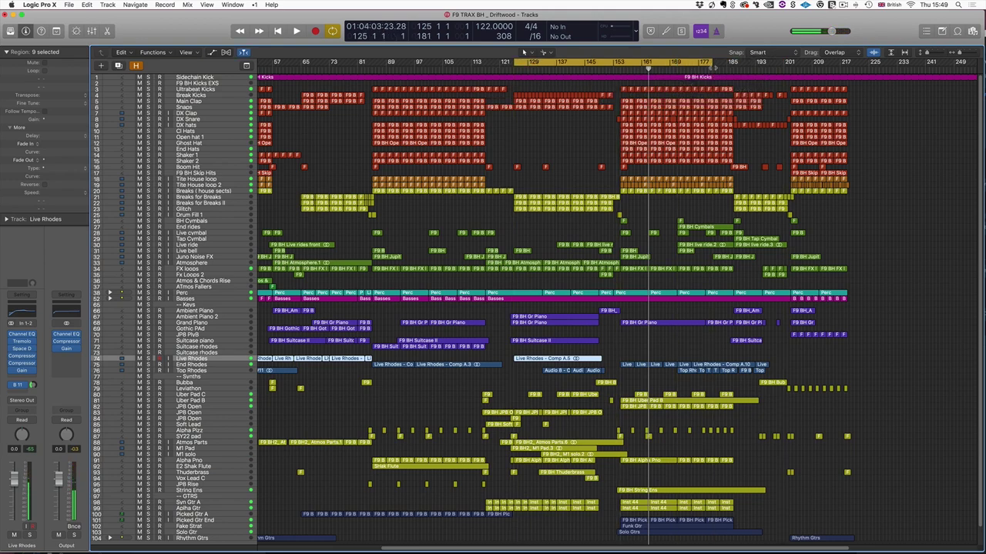
{"action": "key", "text": "space"}
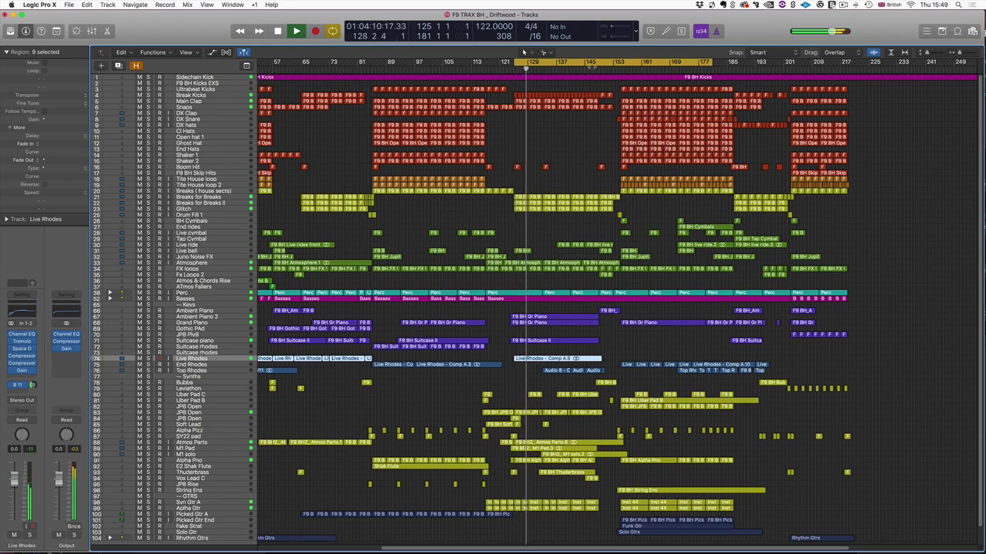
{"action": "left_click", "coordinate": [658, 60]}
Step: Set the cycle range from bar 187 to bar 235, deselect all regions, and audition from bar 187
{"action": "left_click_drag", "start_coordinate": [733, 64], "coordinate": [906, 75]}
{"action": "key", "text": "super+Right"}
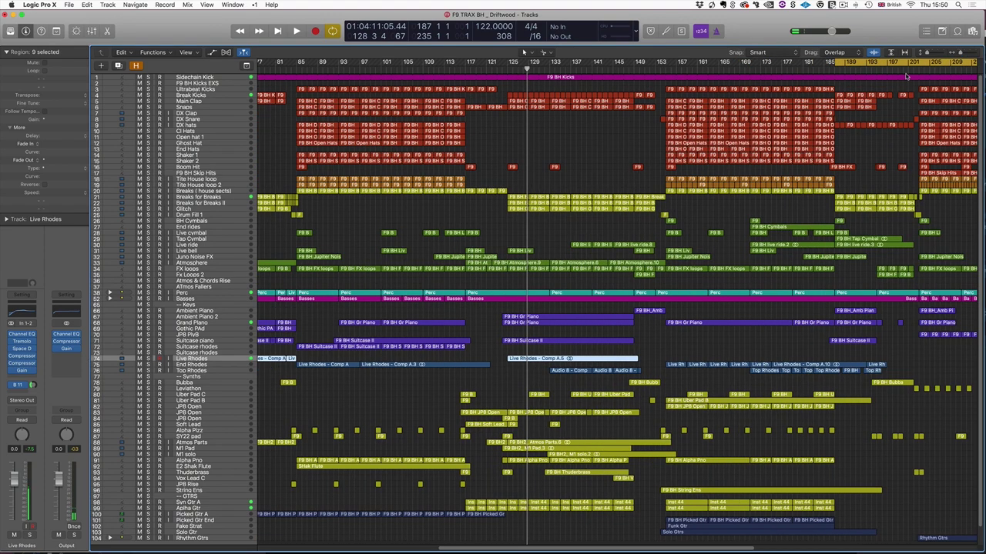
{"action": "scroll", "coordinate": [916, 178], "scroll_direction": "right", "scroll_amount": 6}
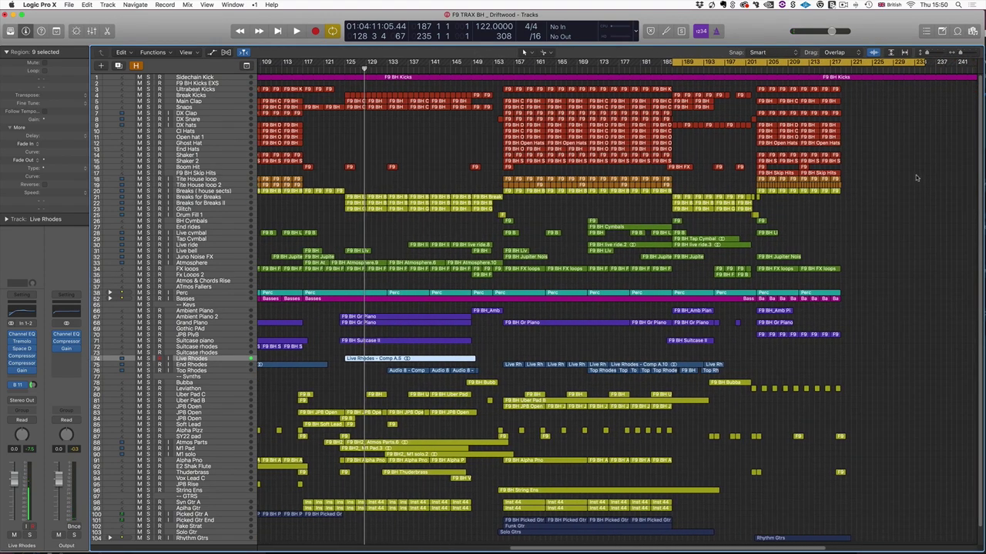
{"action": "left_click", "coordinate": [915, 177]}
{"action": "key", "text": "Return"}
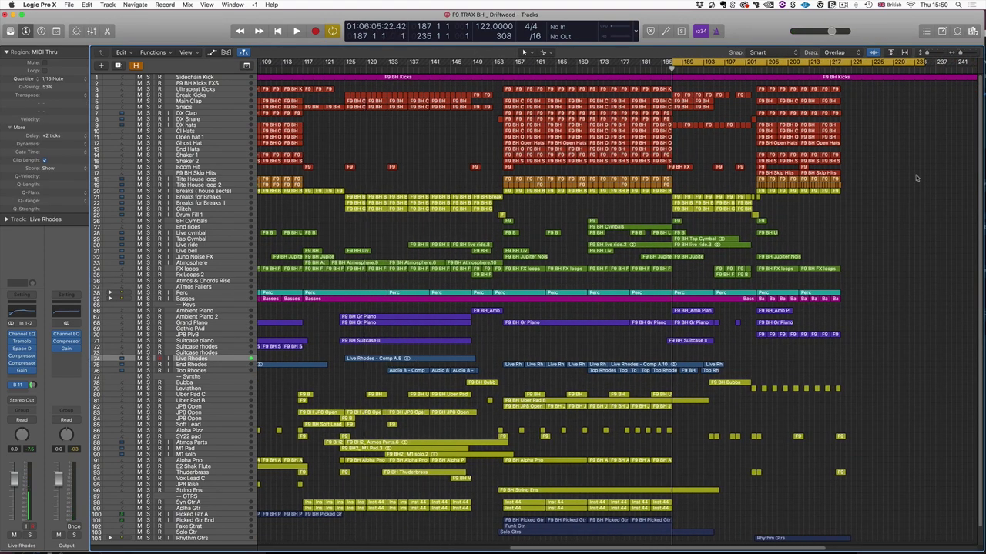
{"action": "key", "text": "space"}
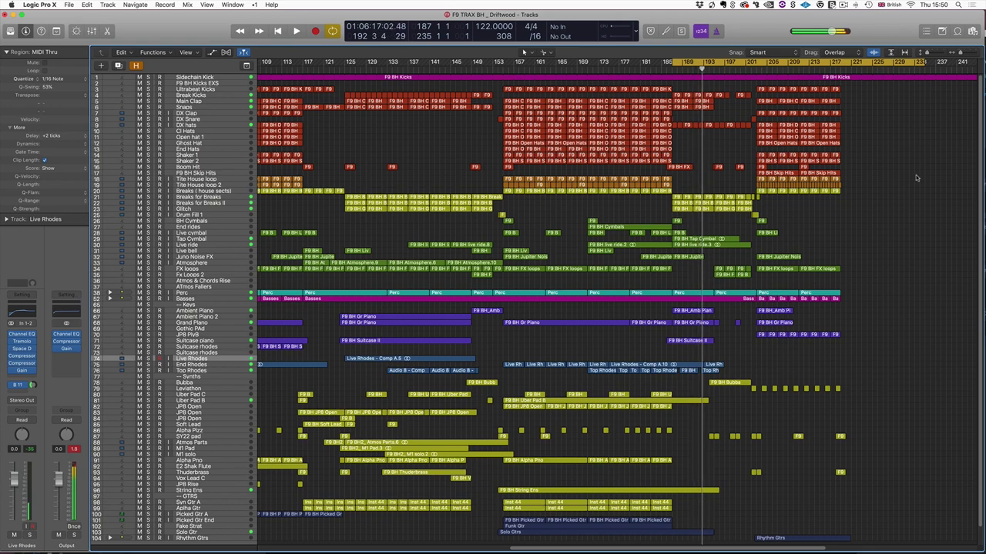
{"action": "scroll", "coordinate": [444, 221], "scroll_direction": "left", "scroll_amount": 3}
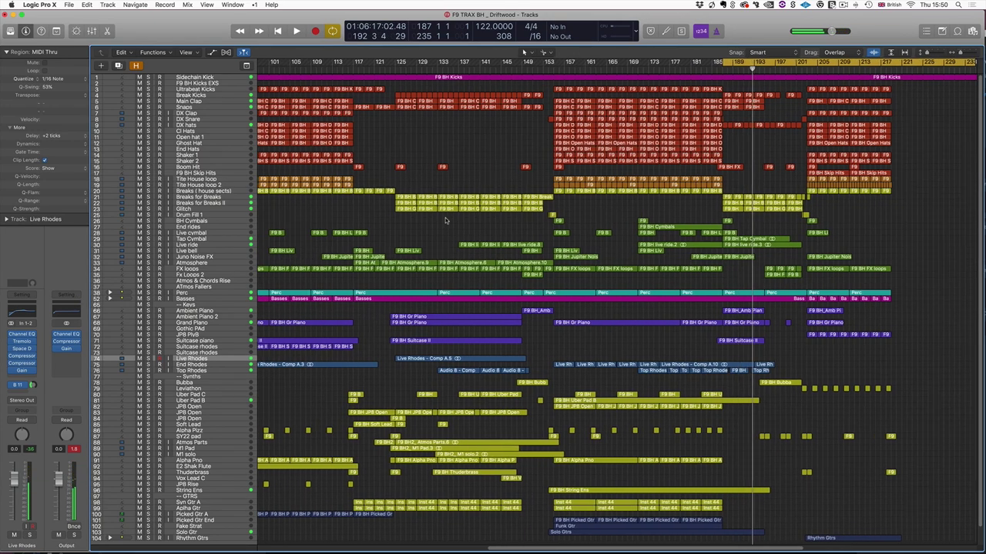
{"action": "key", "text": "super+Left"}
{"action": "key", "text": "super+Left"}
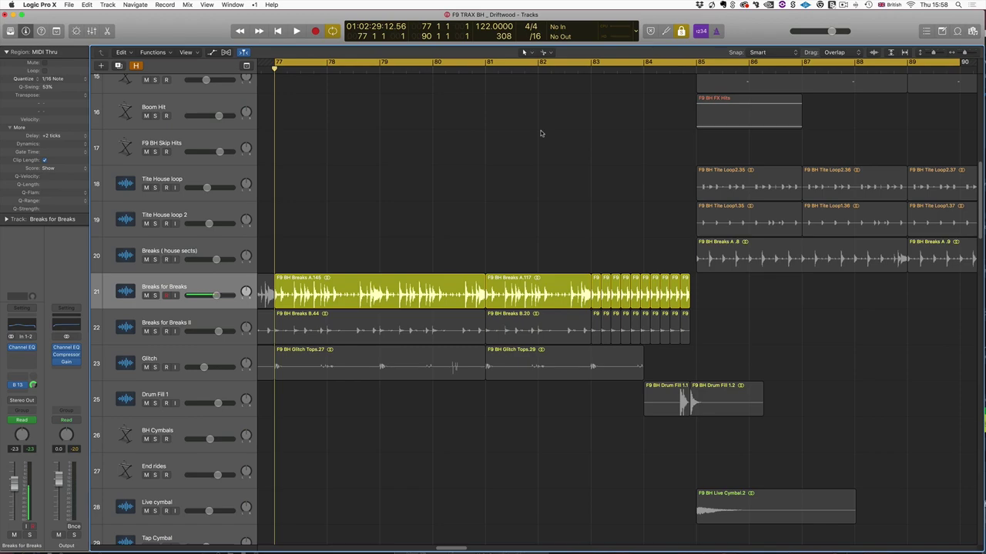
Step: Audition the soloed Breaks for Breaks regions from bar 77, and audition the F9 BH Breaks B.44 region below on its own
{"action": "key", "text": "space"}
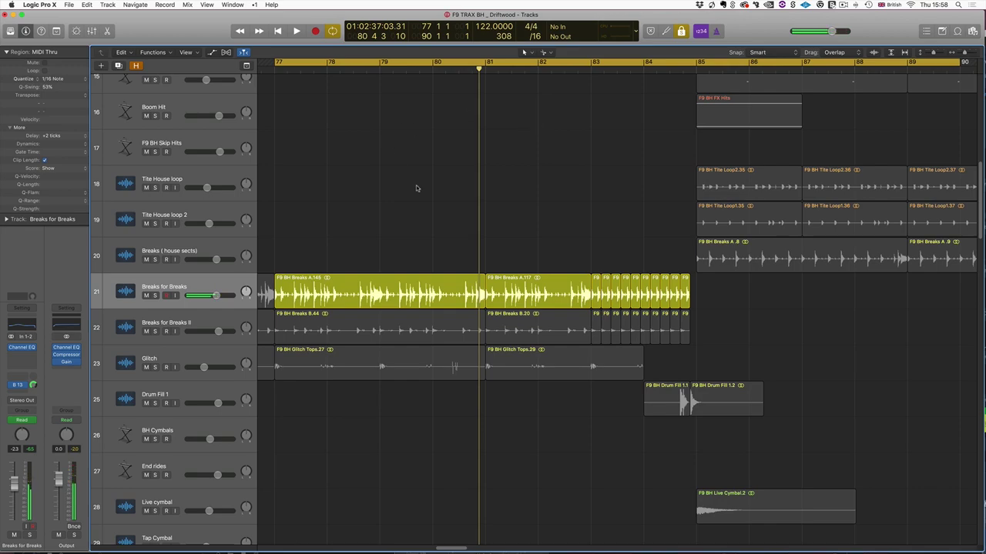
{"action": "left_click", "coordinate": [402, 328]}
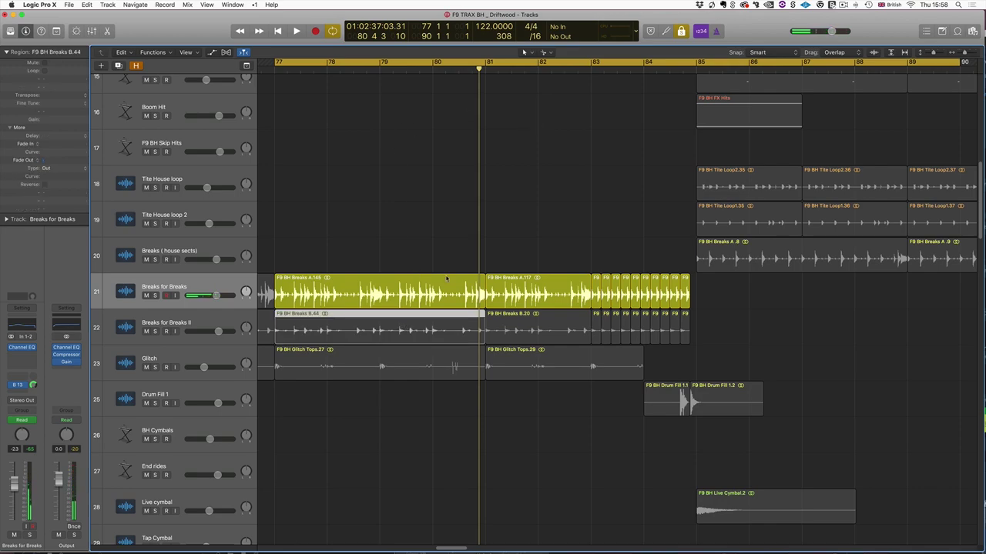
{"action": "key", "text": "space"}
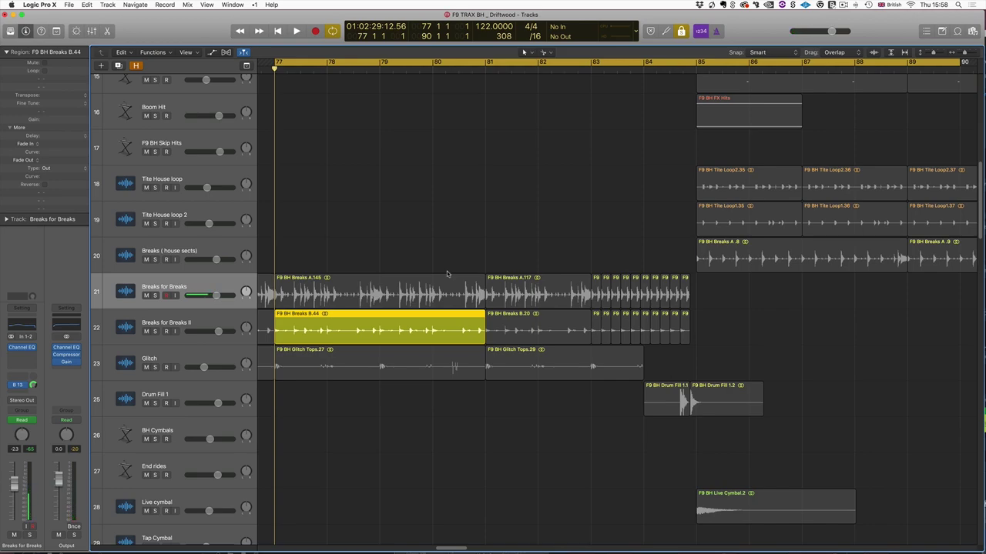
{"action": "key", "text": "space"}
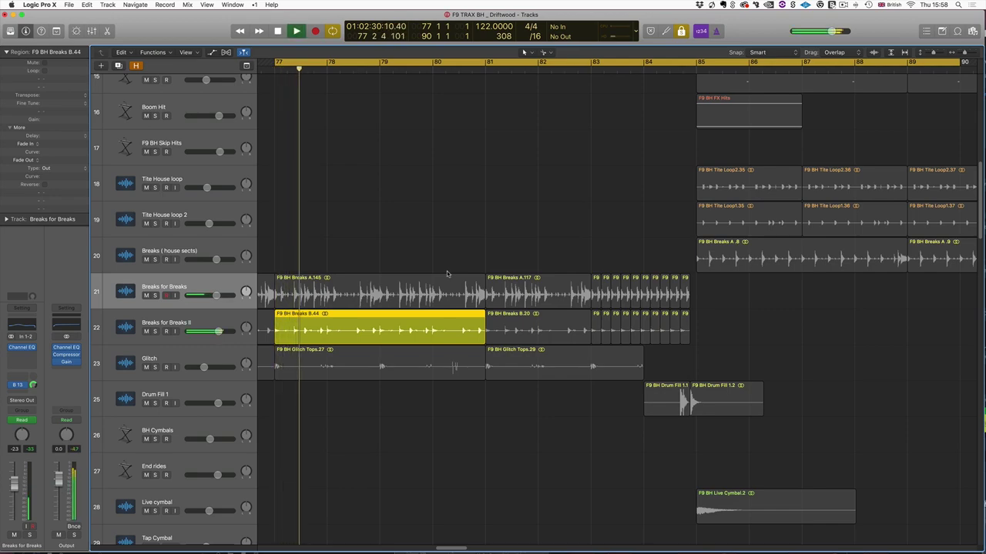
{"action": "key", "text": "space"}
Step: Audition the F9 BH Glitch Tops.27 region on its own from bar 77
{"action": "left_click", "coordinate": [431, 364]}
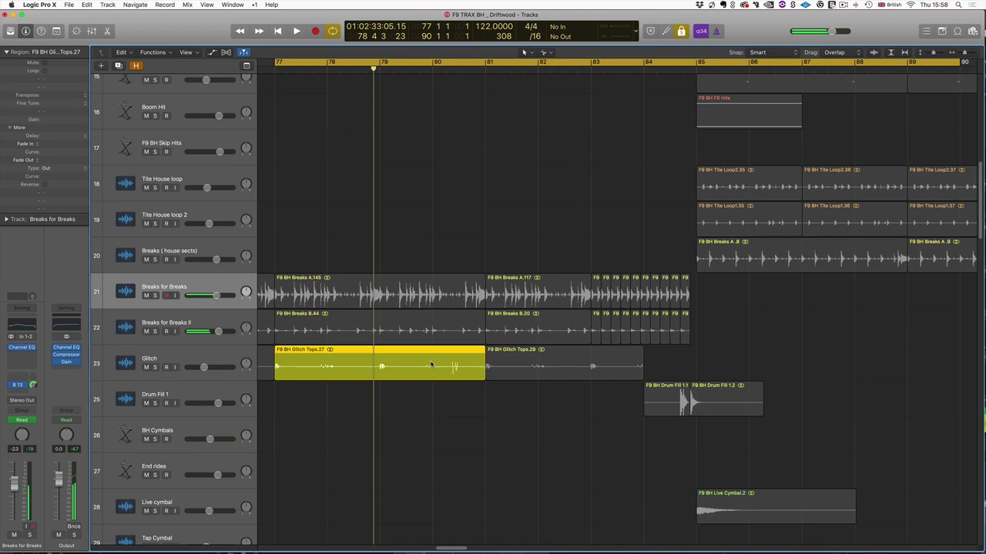
{"action": "key", "text": "space"}
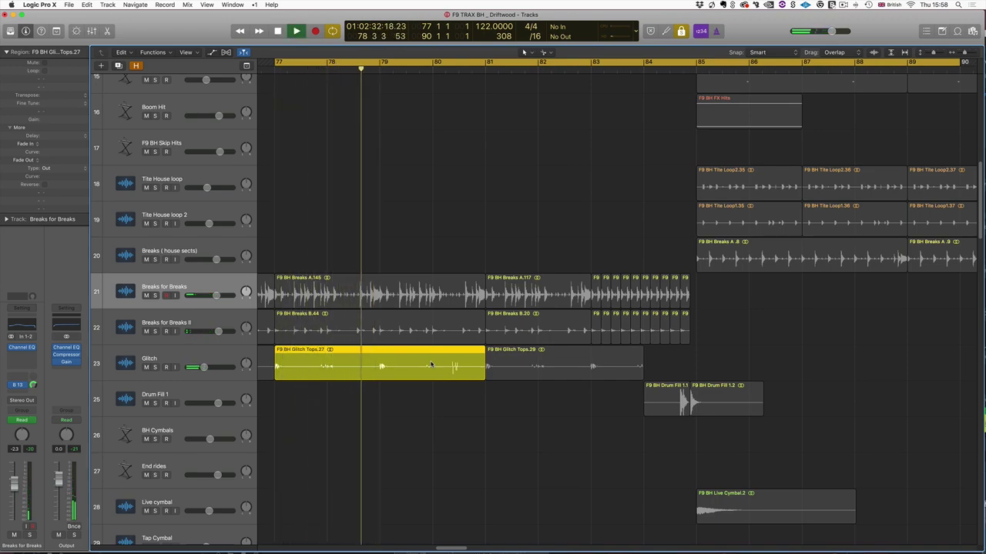
{"action": "key", "text": "space"}
Step: Select the bar 77 regions on Breaks for Breaks, Breaks for Breaks II and Glitch and audition them together
{"action": "left_click_drag", "start_coordinate": [375, 229], "coordinate": [422, 397]}
{"action": "key", "text": "space"}
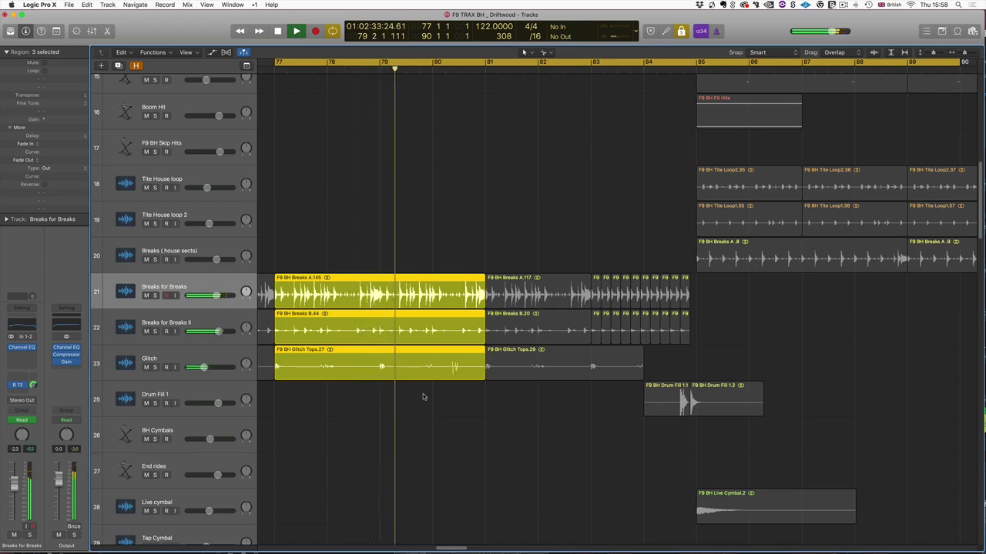
{"action": "key", "text": "space"}
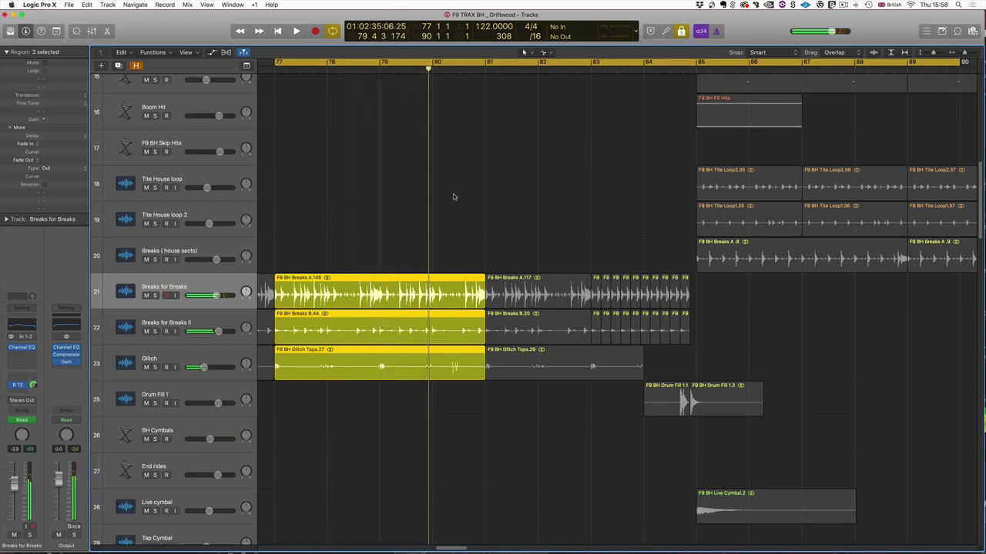
Step: Select the F9 BH Breaks A .8 region, cycle bars 85 to 89, and audition it on its own
{"action": "scroll", "coordinate": [531, 193], "scroll_direction": "right", "scroll_amount": 3}
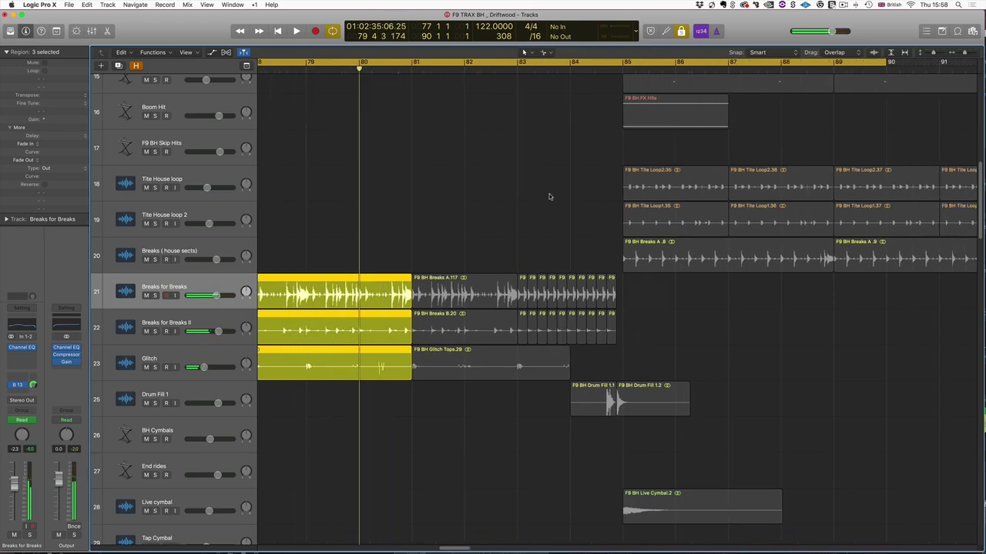
{"action": "left_click", "coordinate": [697, 259]}
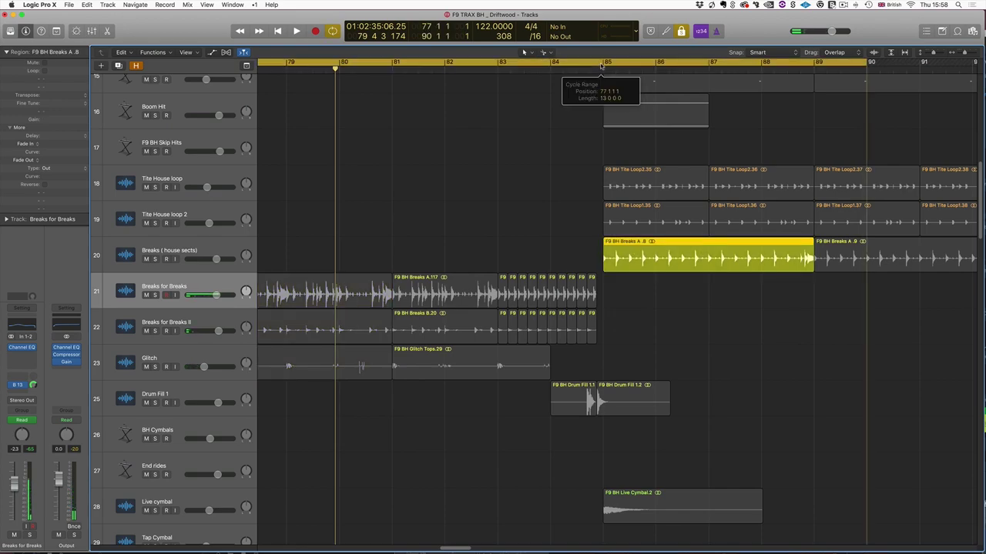
{"action": "left_click_drag", "start_coordinate": [605, 62], "coordinate": [813, 62]}
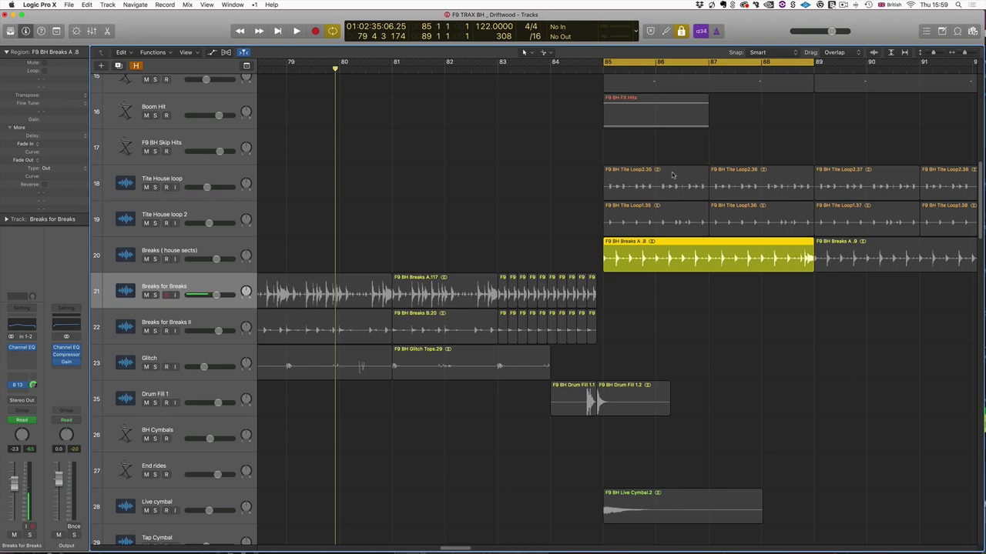
{"action": "key", "text": "space"}
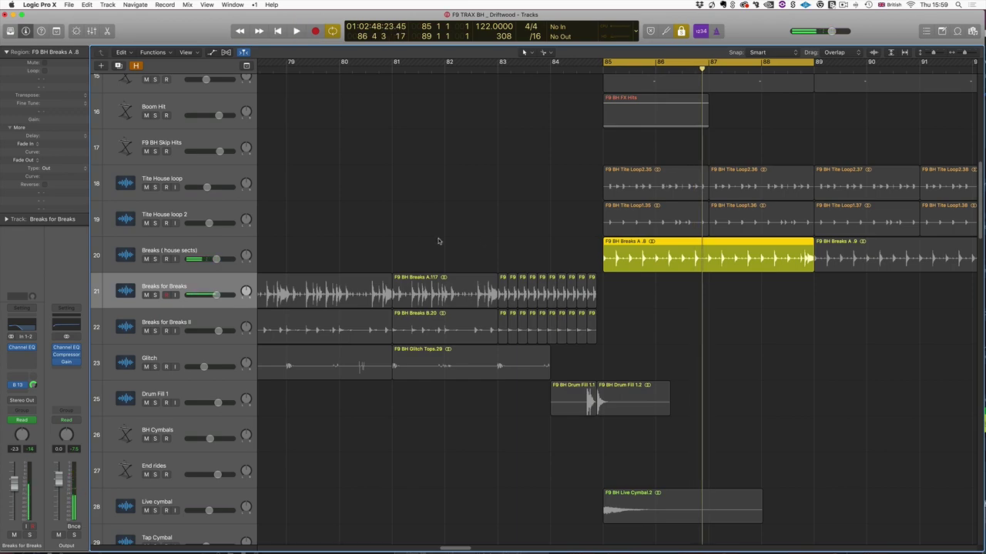
Step: Show track automation and select the regions on the three Breaks tracks around the bar 83 to 85 filter sweep
{"action": "left_click", "coordinate": [200, 283]}
{"action": "key", "text": "a"}
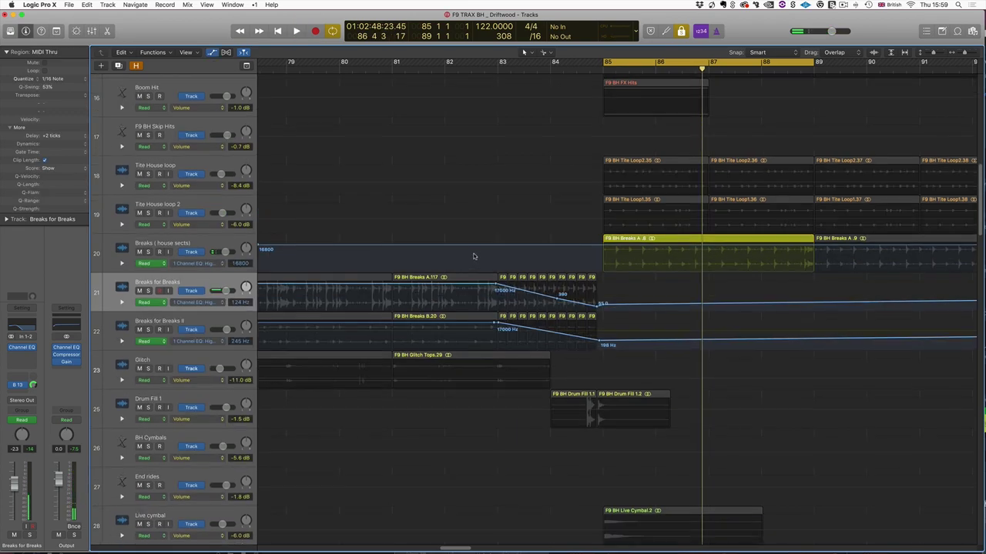
{"action": "left_click_drag", "start_coordinate": [391, 241], "coordinate": [672, 333]}
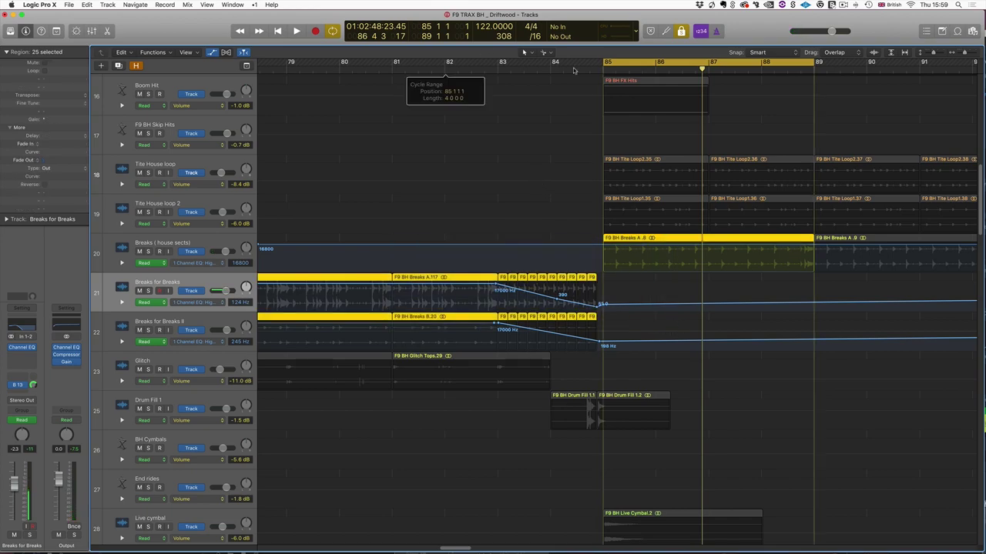
Step: Cycle bars 82 to 88 and audition the soloed breaks through the filter sweep into bar 85
{"action": "left_click_drag", "start_coordinate": [574, 71], "coordinate": [753, 69]}
{"action": "key", "text": "Return"}
{"action": "key", "text": "super+Right"}
{"action": "key", "text": "super+Right"}
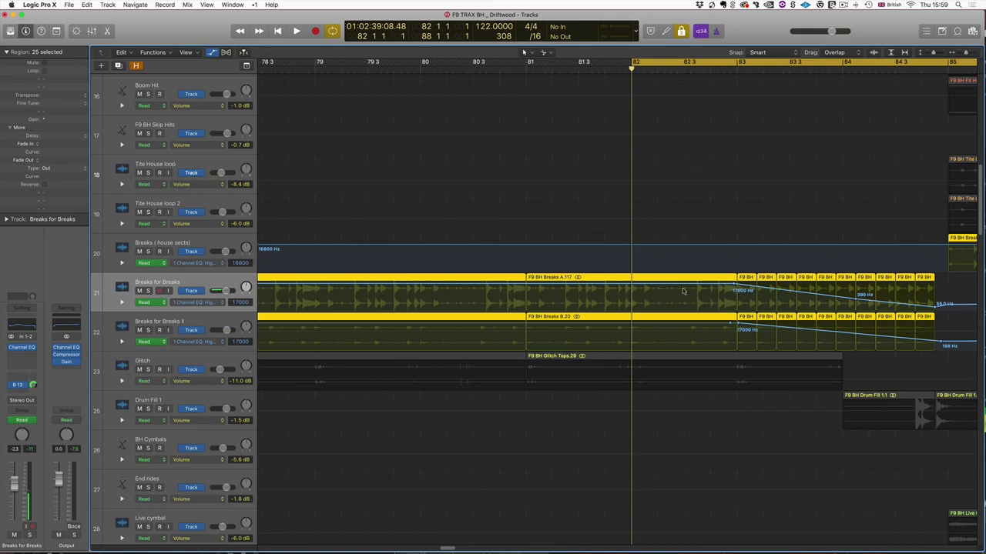
{"action": "scroll", "coordinate": [682, 291], "scroll_direction": "right", "scroll_amount": 3}
{"action": "left_click_drag", "start_coordinate": [672, 278], "coordinate": [672, 279]}
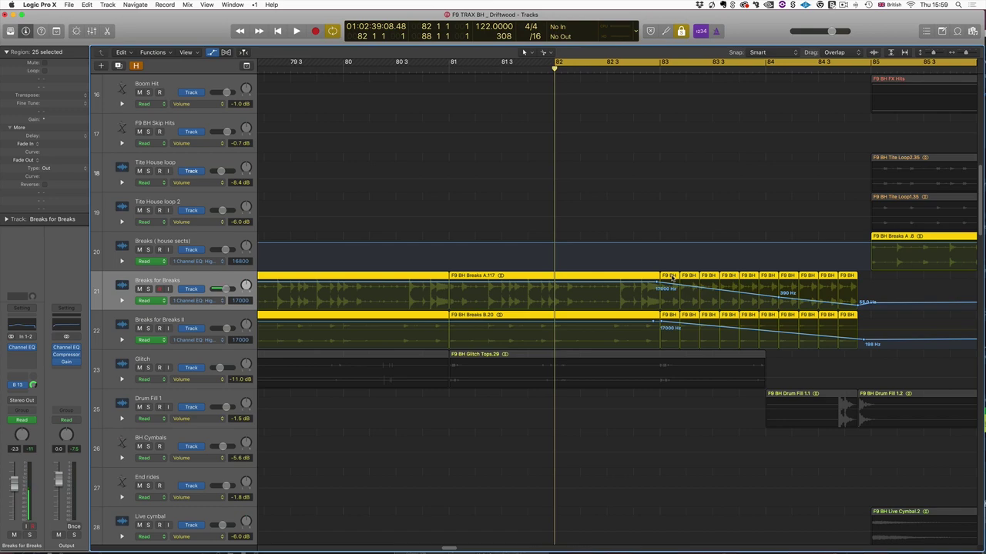
{"action": "key", "text": "space"}
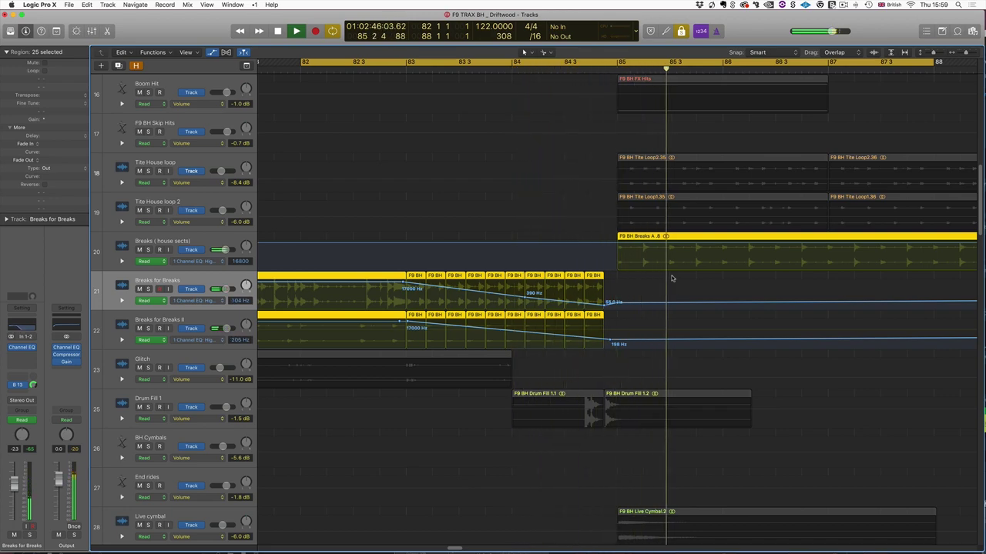
{"action": "key", "text": "space"}
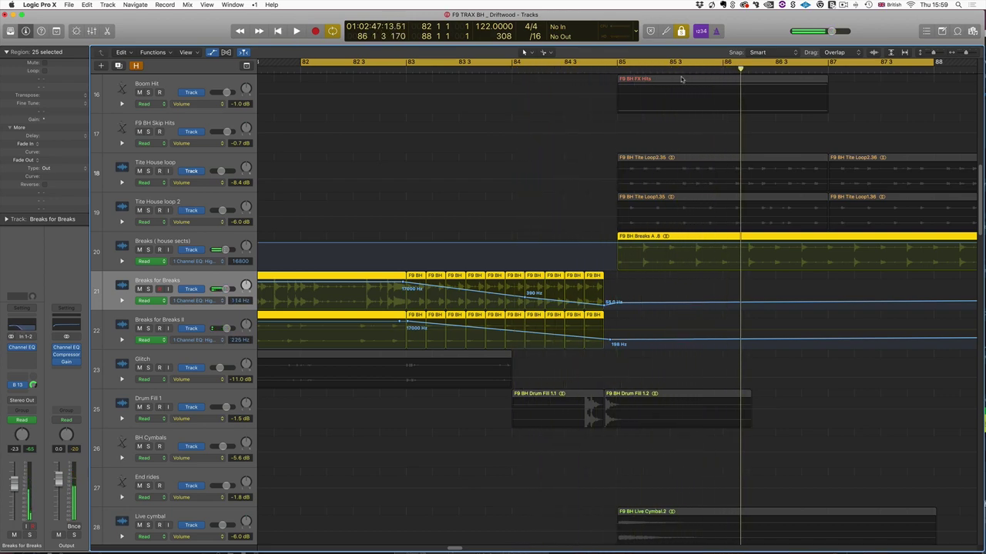
Step: Turn off Solo mode, shrink the tracks to fit the full arrangement, and deselect all regions
{"action": "left_click", "coordinate": [681, 32]}
{"action": "left_click_drag", "start_coordinate": [933, 54], "coordinate": [923, 55]}
{"action": "scroll", "coordinate": [519, 108], "scroll_direction": "left", "scroll_amount": 3}
{"action": "left_click", "coordinate": [549, 125]}
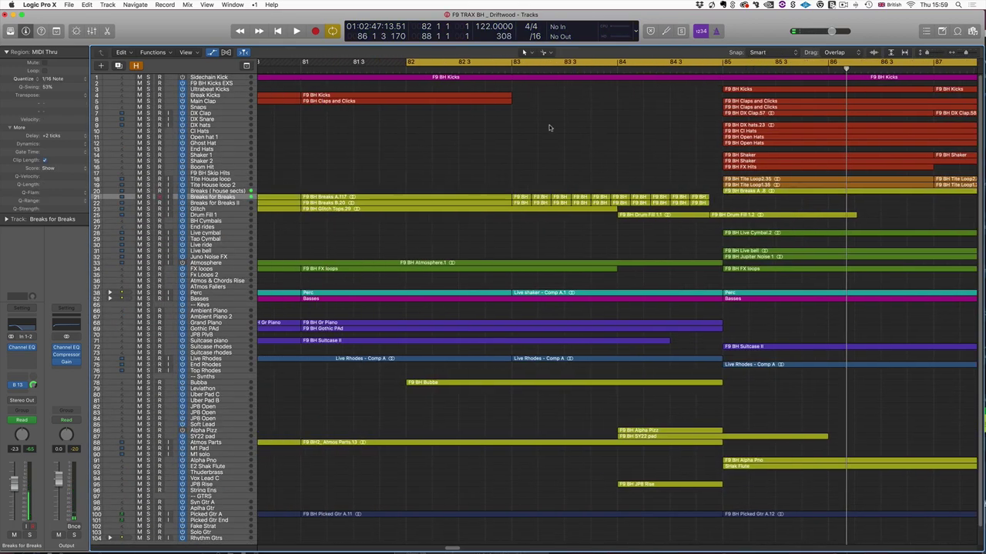
{"action": "key", "text": "super+Left"}
{"action": "key", "text": "super+Left"}
Step: Select the drum, breaks and FX regions around bars 81 to 89 and audition them soloed with cycling off
{"action": "left_click_drag", "start_coordinate": [645, 83], "coordinate": [917, 224]}
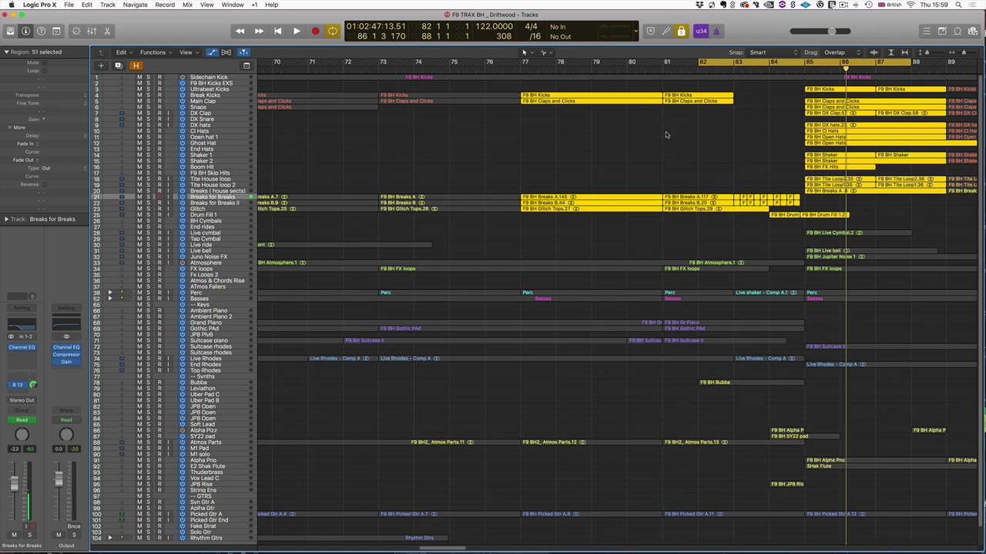
{"action": "left_click_drag", "start_coordinate": [672, 87], "coordinate": [906, 281]}
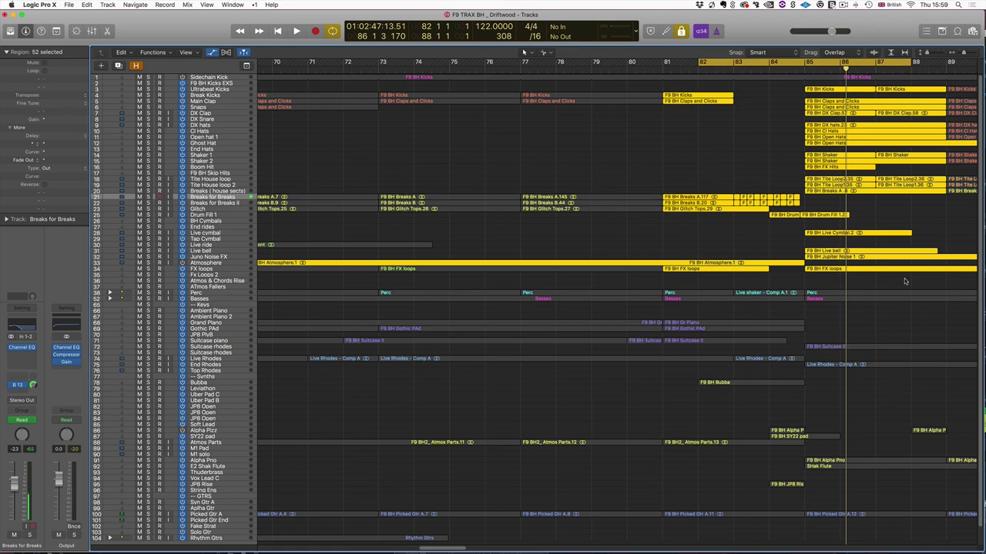
{"action": "key", "text": "space"}
{"action": "key", "text": "c"}
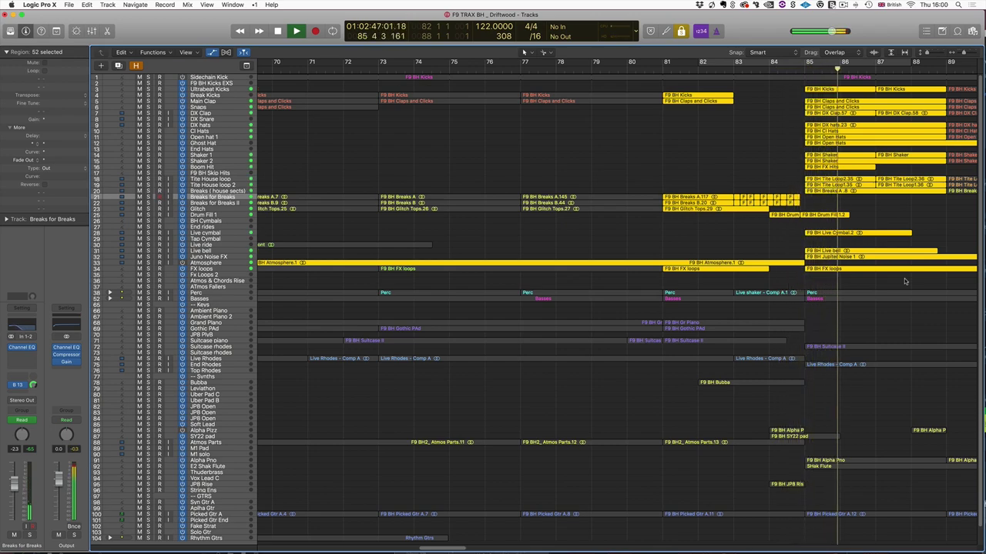
{"action": "key", "text": "space"}
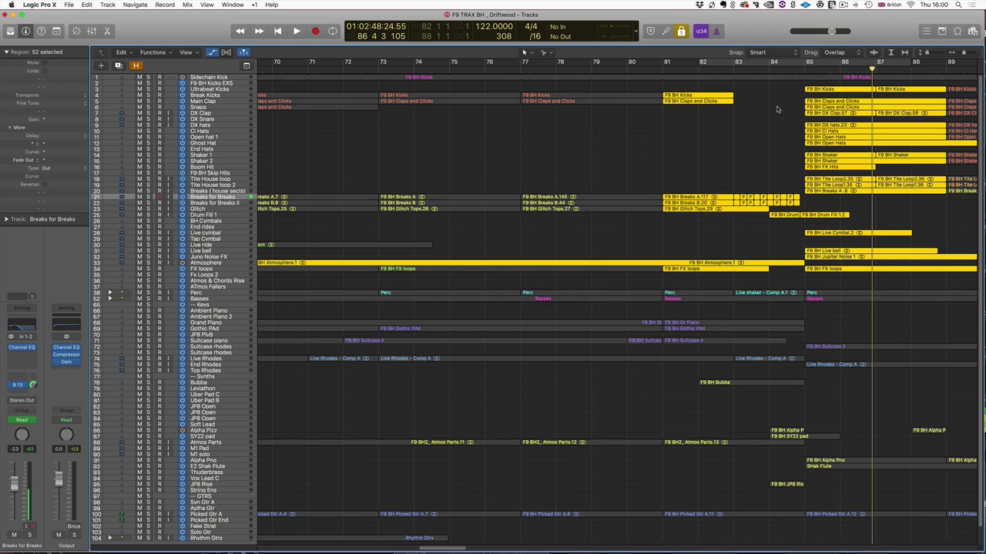
Step: Deselect the regions and examine the EQ filter automation on the two Breaks for Breaks tracks around bars 83 to 85
{"action": "scroll", "coordinate": [651, 131], "scroll_direction": "right", "scroll_amount": 3}
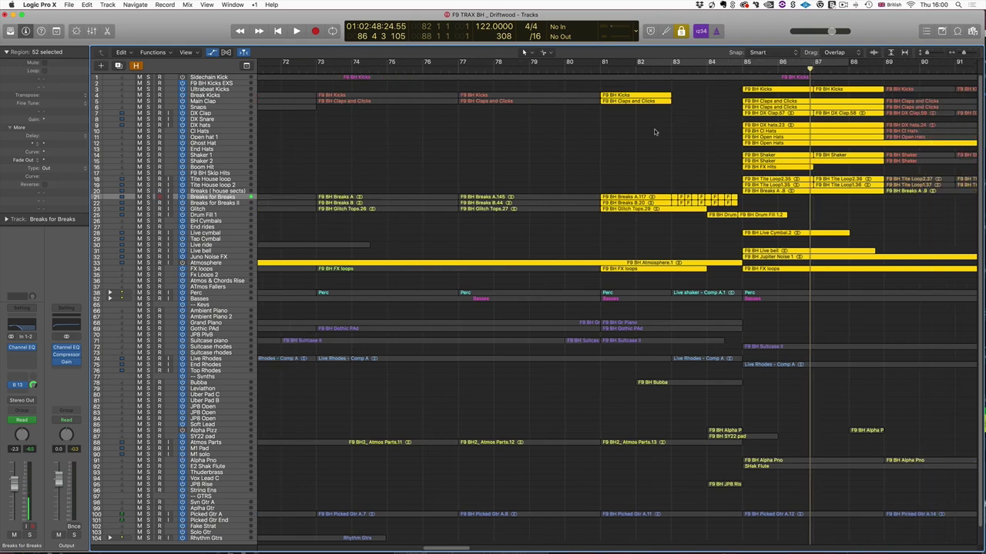
{"action": "left_click", "coordinate": [654, 132]}
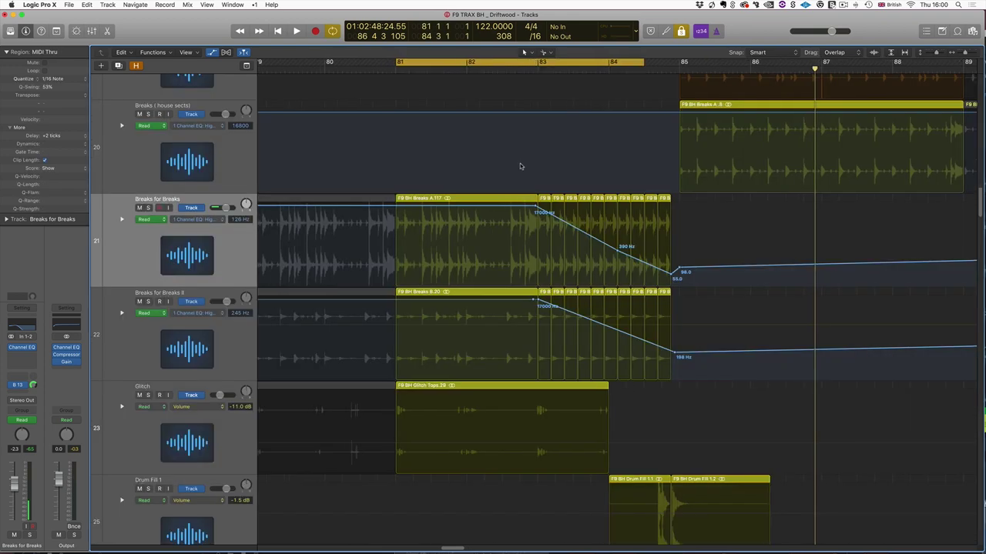
{"action": "scroll", "coordinate": [521, 165], "scroll_direction": "left", "scroll_amount": 3}
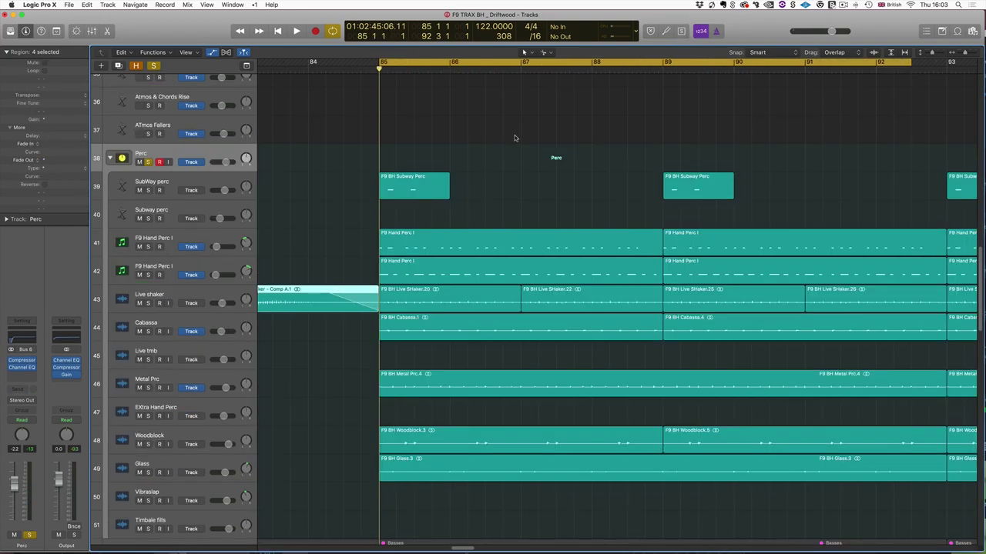
Step: Audition the soloed Perc stack from bar 85, keeping its subtracks expanded
{"action": "key", "text": "space"}
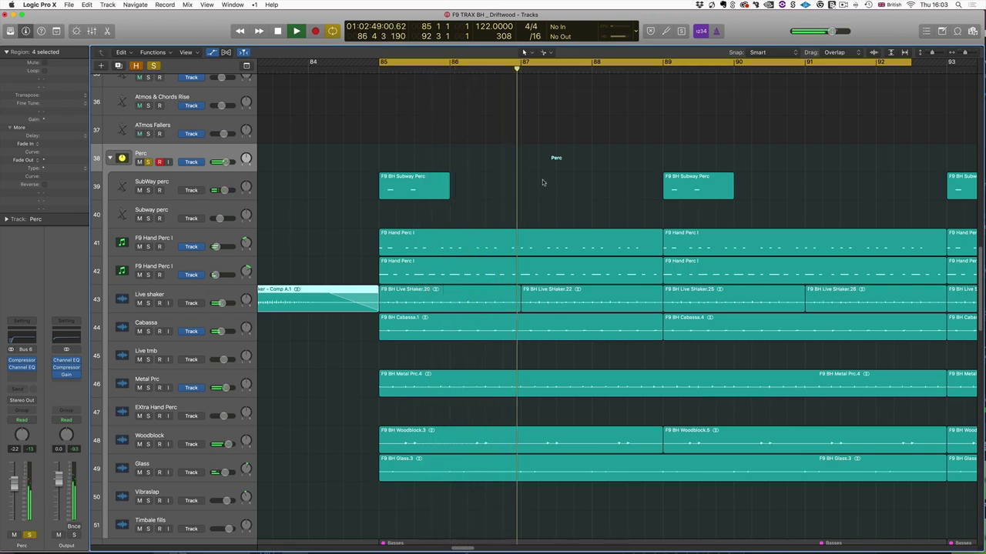
{"action": "scroll", "coordinate": [547, 188], "scroll_direction": "right", "scroll_amount": 3}
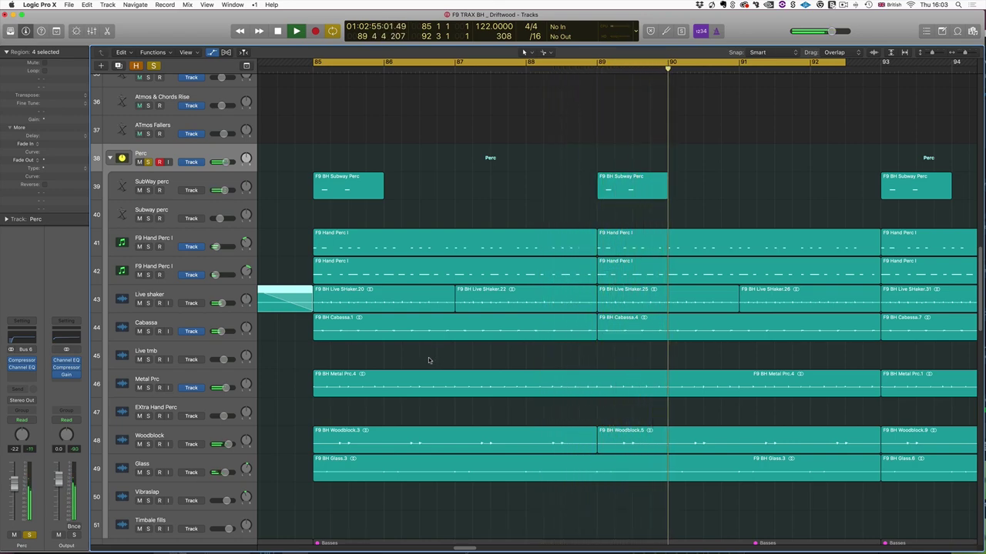
{"action": "key", "text": "space"}
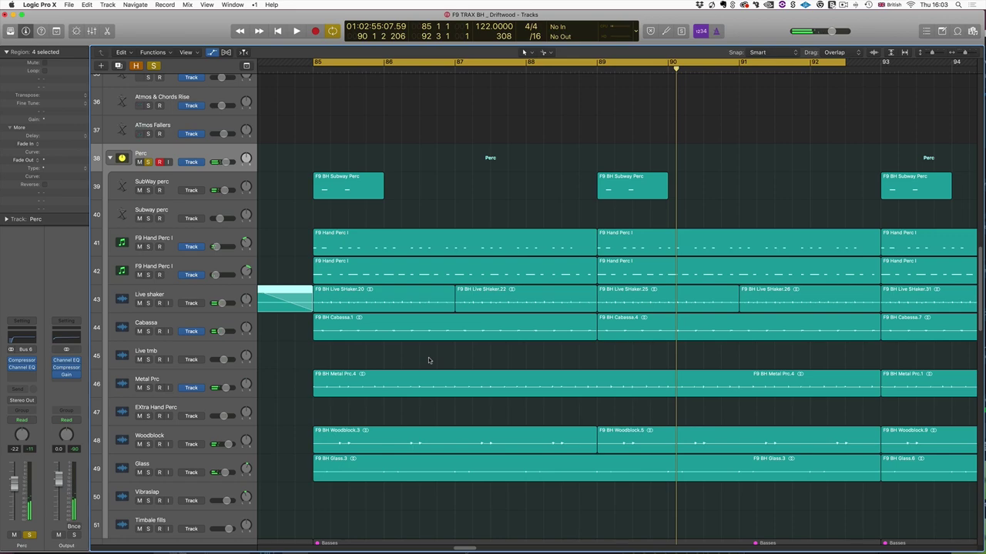
{"action": "left_click", "coordinate": [109, 158]}
{"action": "left_click", "coordinate": [109, 158]}
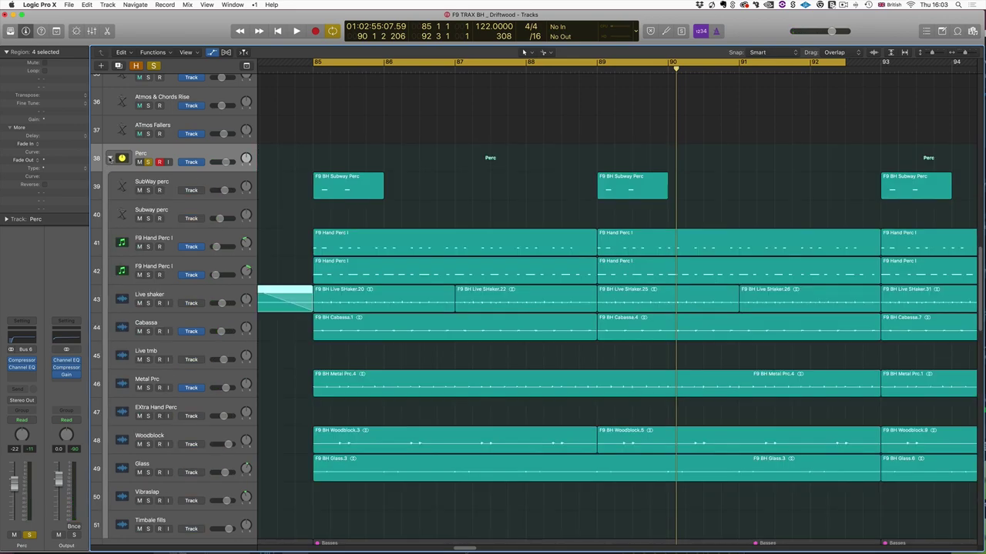
Step: Select the SubWay perc track and the two F9 Hand Perc I tracks in turn to inspect their channel strips
{"action": "left_click", "coordinate": [171, 182]}
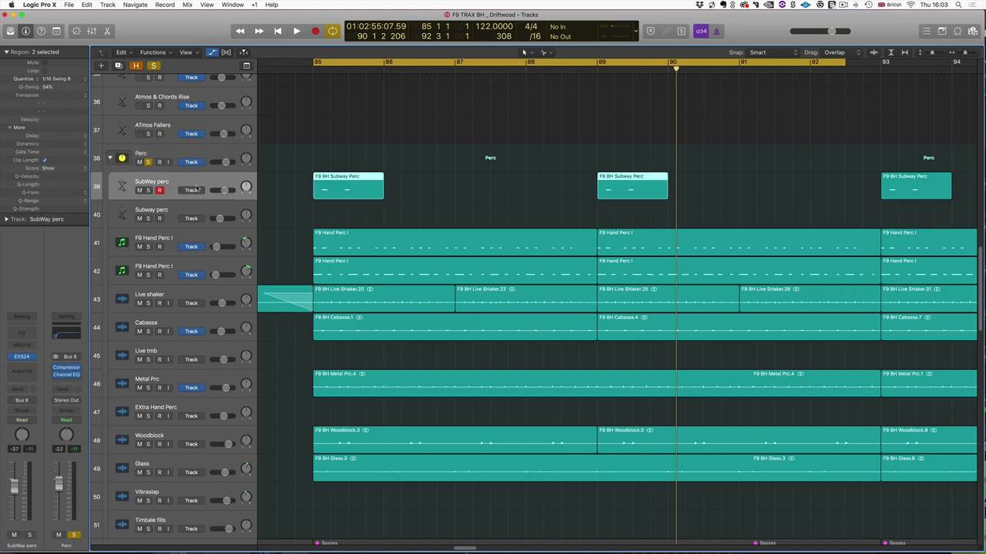
{"action": "left_click", "coordinate": [172, 238]}
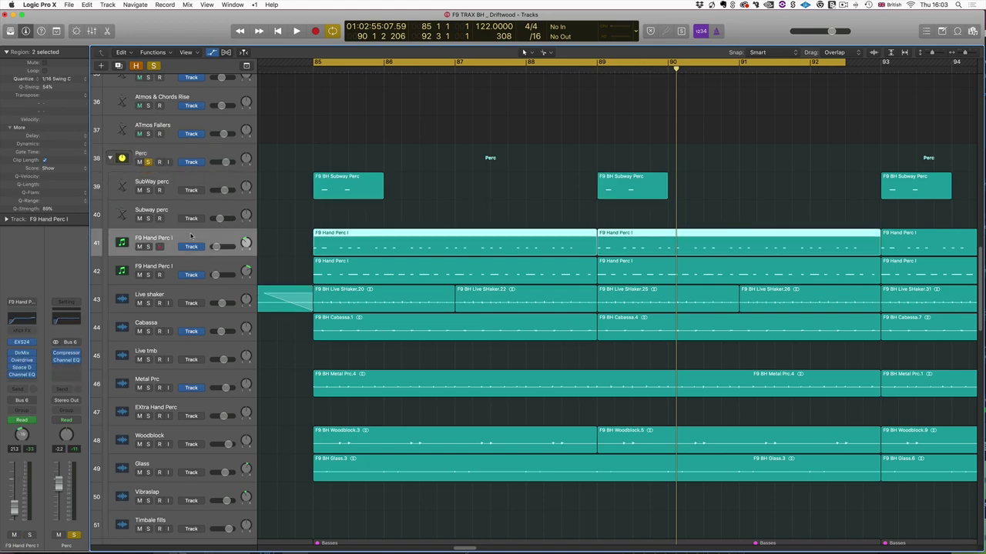
{"action": "left_click", "coordinate": [153, 266]}
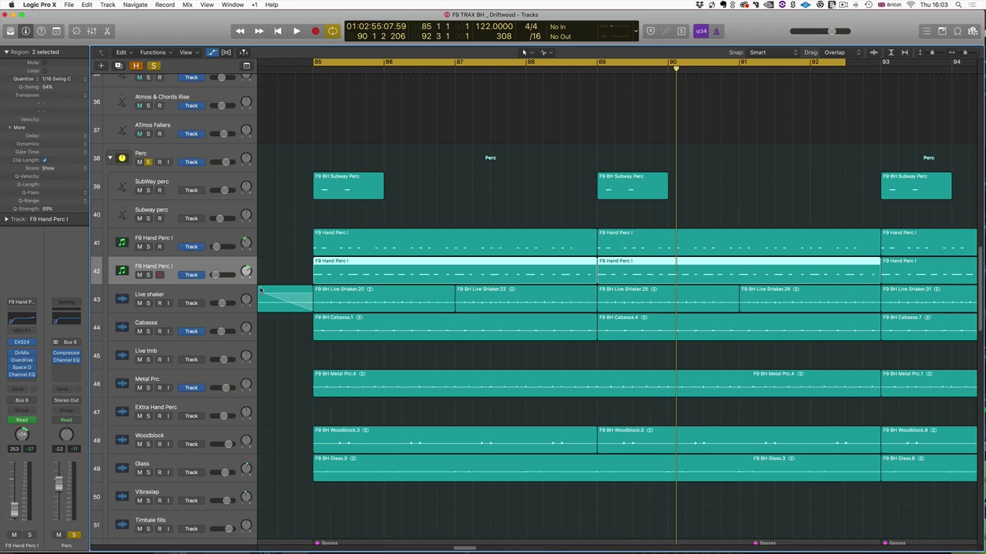
Step: Cycle bars 85 to 87 and audition the F9 BH Live SHaker.20 and F9 BH Cabassa.1 regions separately in solo
{"action": "left_click", "coordinate": [297, 351]}
{"action": "left_click_drag", "start_coordinate": [314, 60], "coordinate": [454, 62]}
{"action": "left_click", "coordinate": [421, 297]}
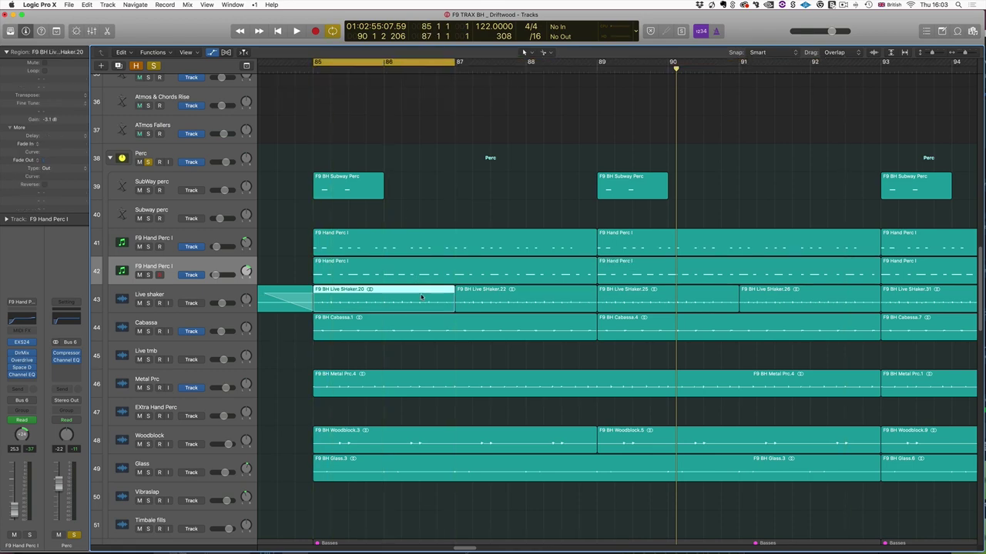
{"action": "key", "text": "ctrl+s"}
{"action": "key", "text": "space"}
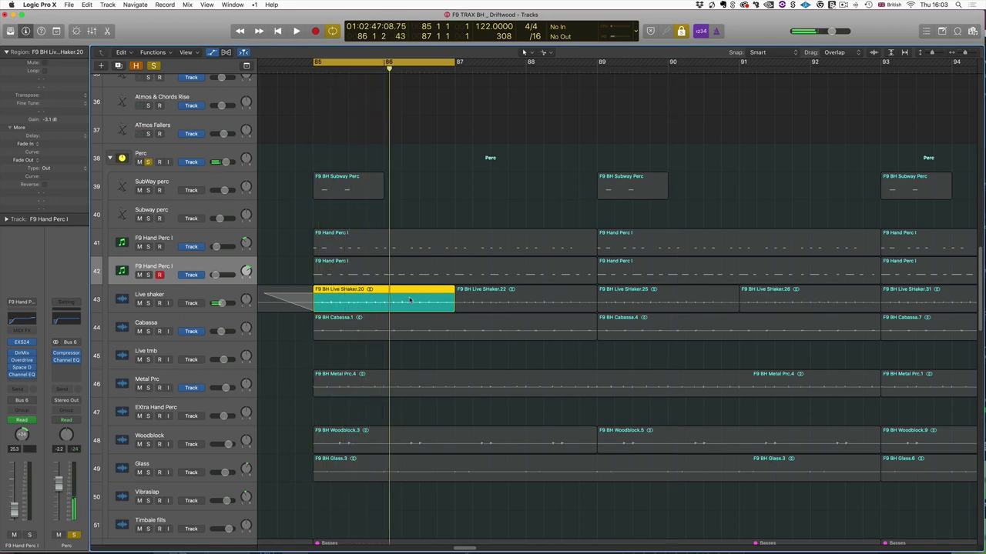
{"action": "left_click", "coordinate": [402, 325]}
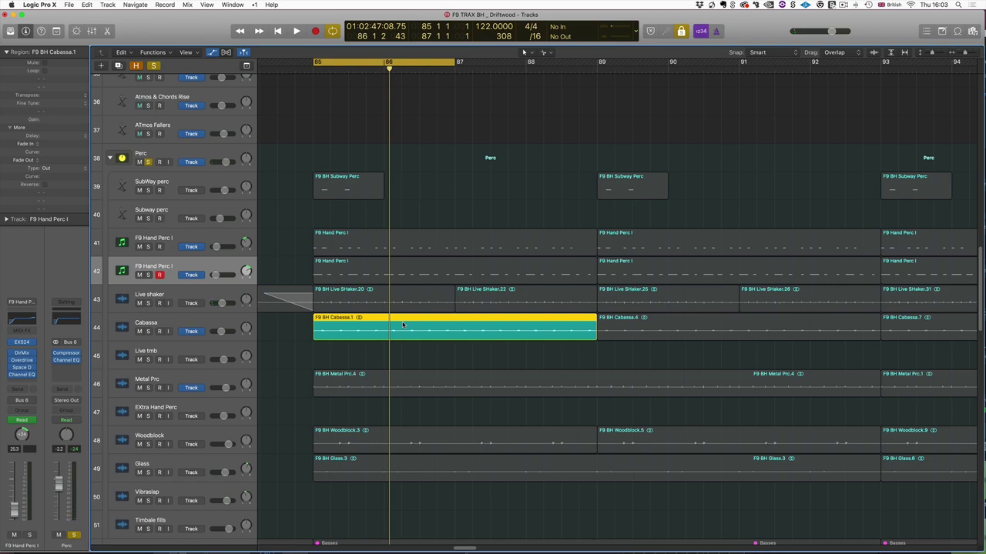
{"action": "key", "text": "space"}
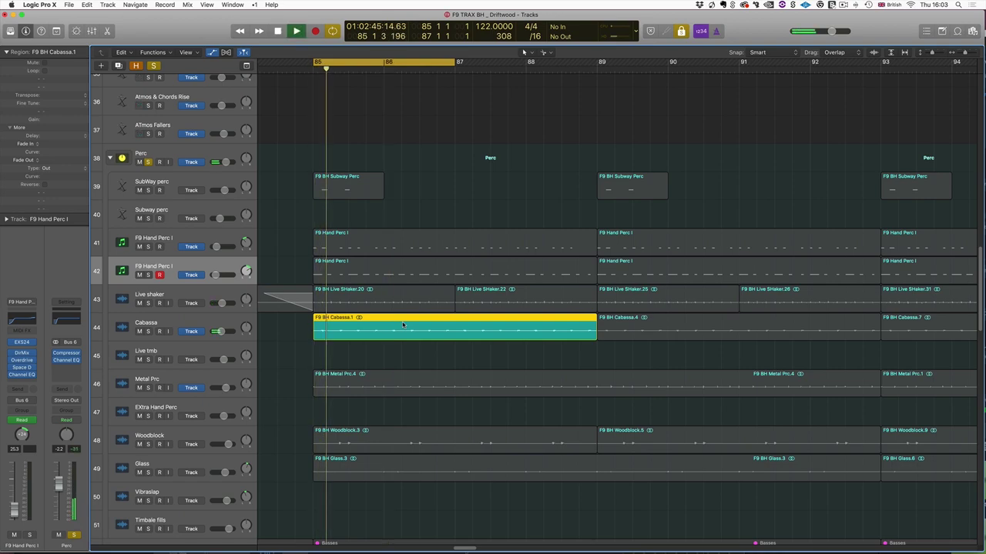
Step: Audition the F9 BH Metal Prc.4 region in solo and raise its track's volume to -1.1 dB
{"action": "left_click", "coordinate": [402, 380]}
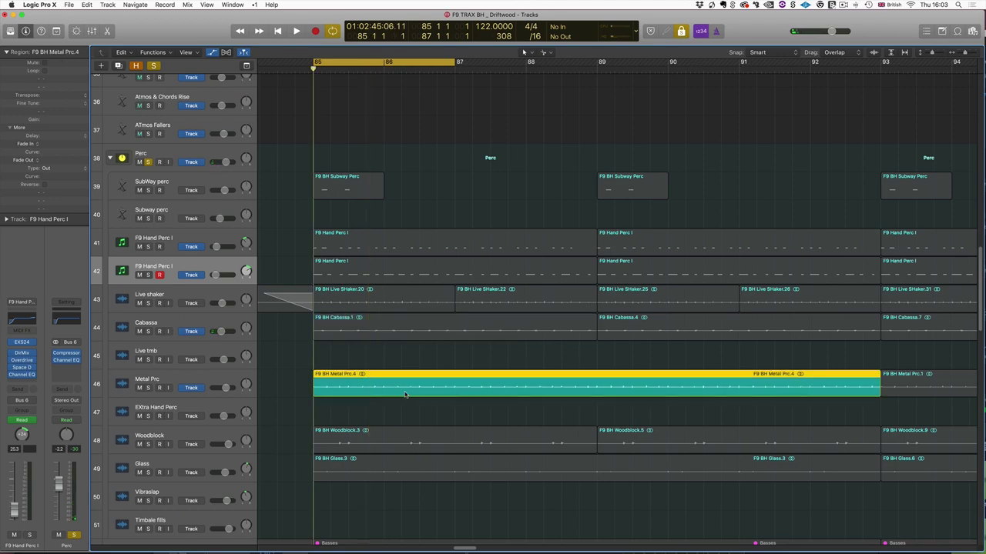
{"action": "left_click", "coordinate": [181, 380]}
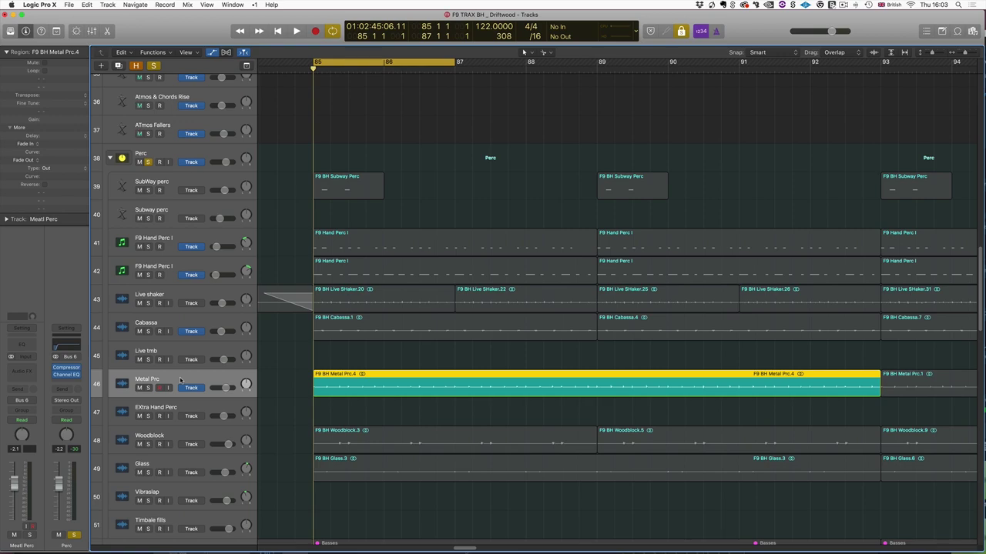
{"action": "key", "text": "space"}
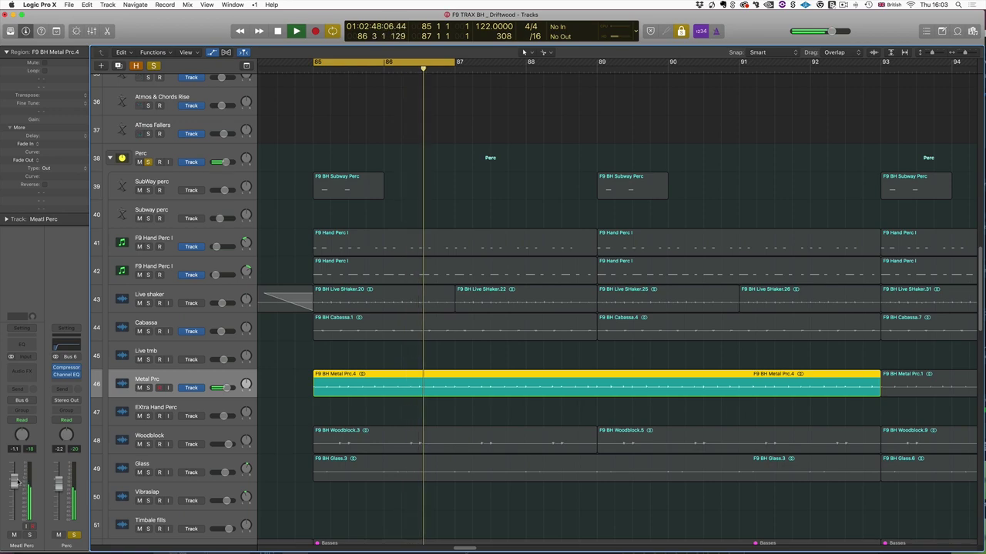
{"action": "key", "text": "space"}
Step: Audition the Woodblock.3 and Glass.3 regions together in solo from bar 85, and enlarge the waveform display
{"action": "left_click_drag", "start_coordinate": [352, 422], "coordinate": [392, 473]}
{"action": "key", "text": "Return"}
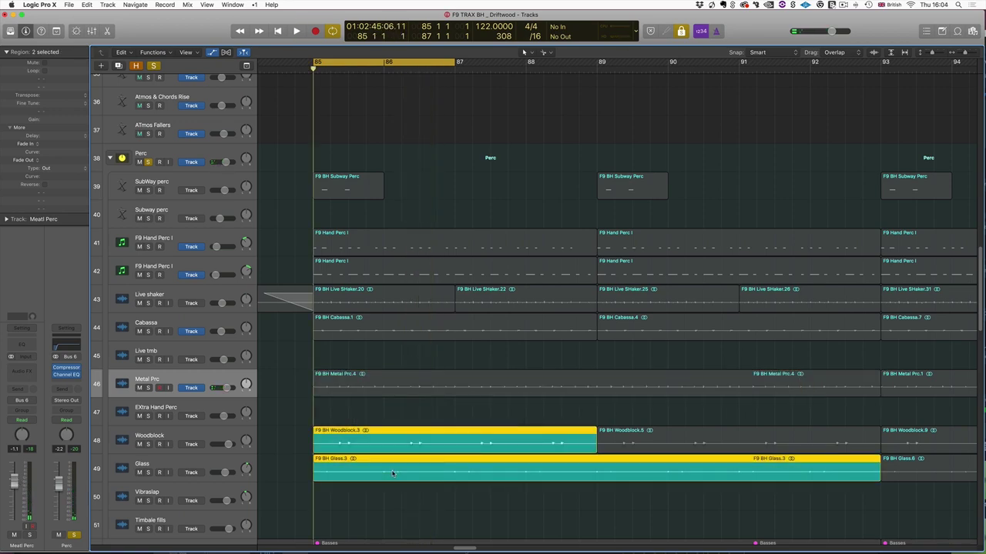
{"action": "key", "text": "space"}
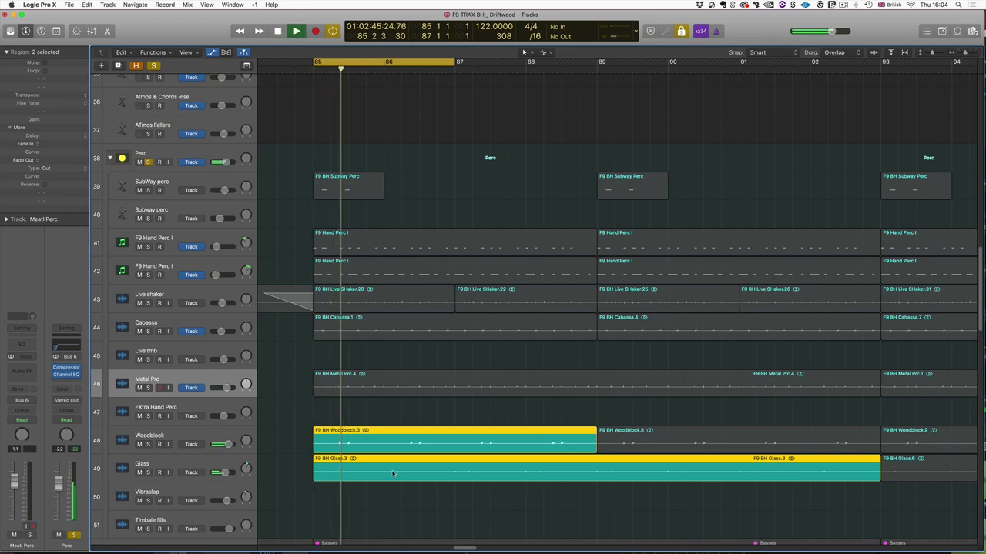
{"action": "left_click_drag", "start_coordinate": [868, 52], "coordinate": [873, 35]}
{"action": "left_click", "coordinate": [366, 360]}
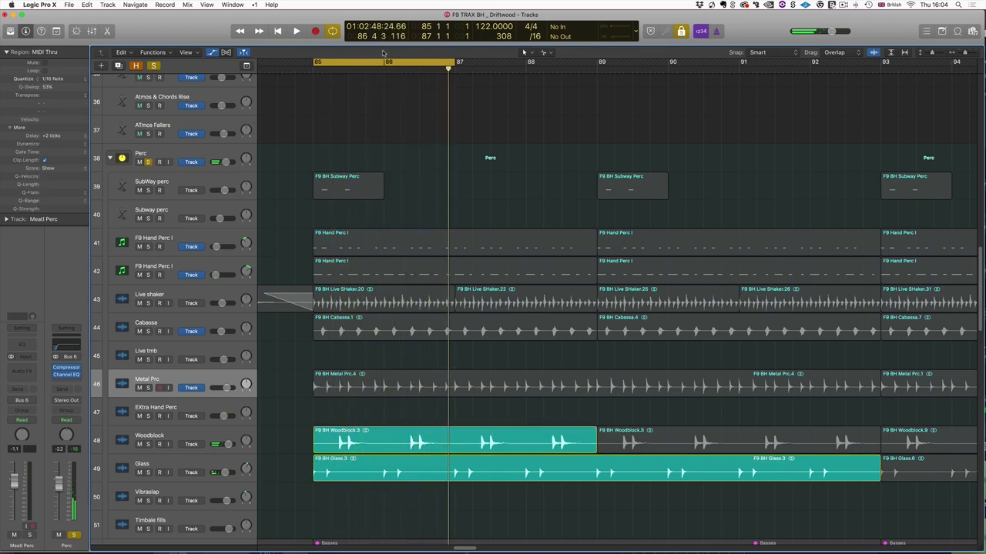
Step: Cycle bars 85 to 91, select all percussion regions from bar 85 to 93, and audition them together
{"action": "left_click_drag", "start_coordinate": [317, 63], "coordinate": [751, 83]}
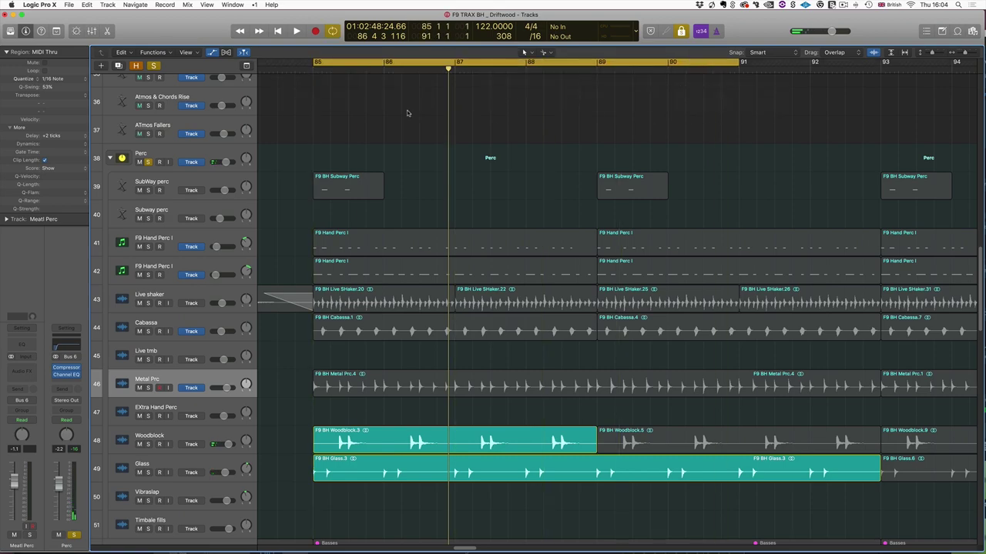
{"action": "left_click_drag", "start_coordinate": [302, 146], "coordinate": [862, 475]}
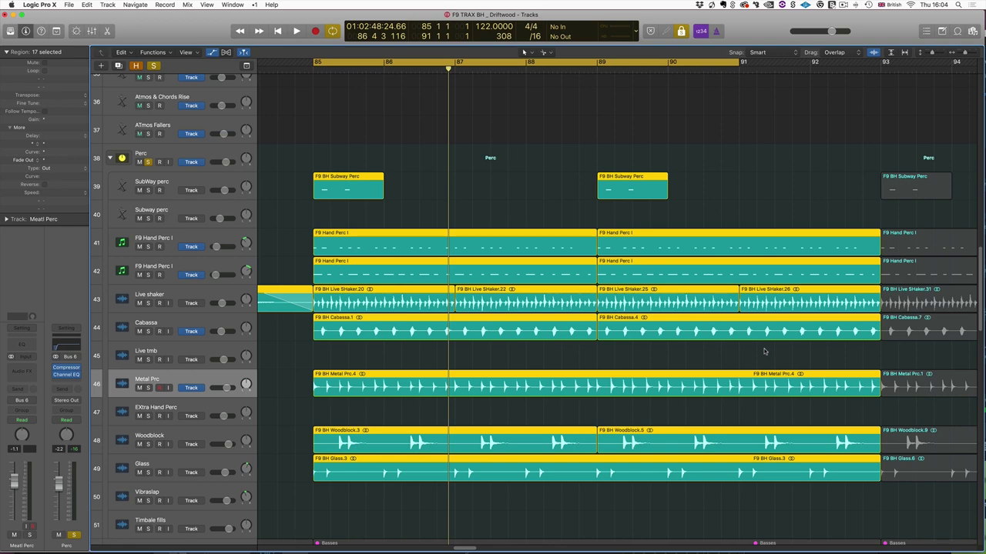
{"action": "key", "text": "space"}
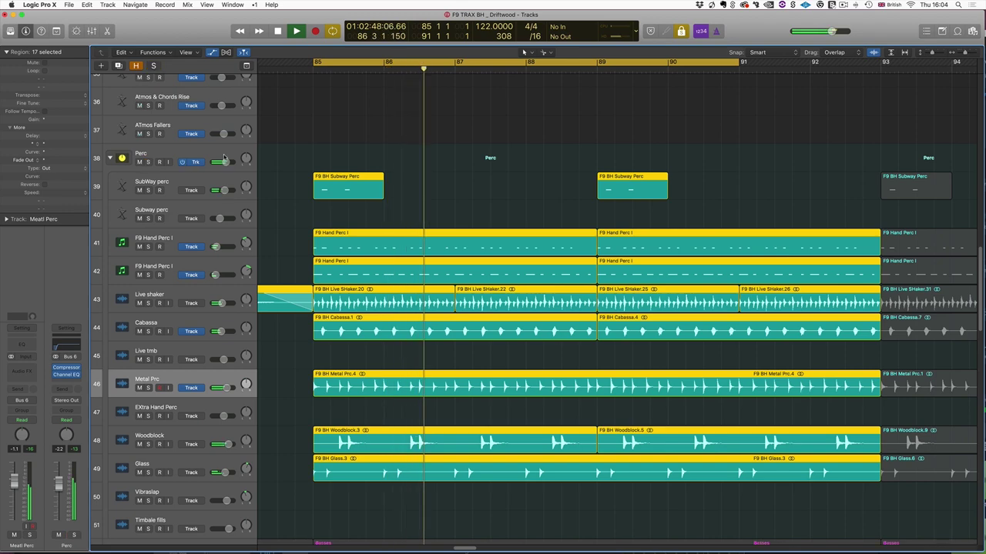
Step: Turn off Solo mode, play the percussion within the full mix, and raise the Perc stack's volume to 0.6 dB
{"action": "left_click", "coordinate": [681, 31]}
{"action": "key", "text": "space"}
{"action": "key", "text": "space"}
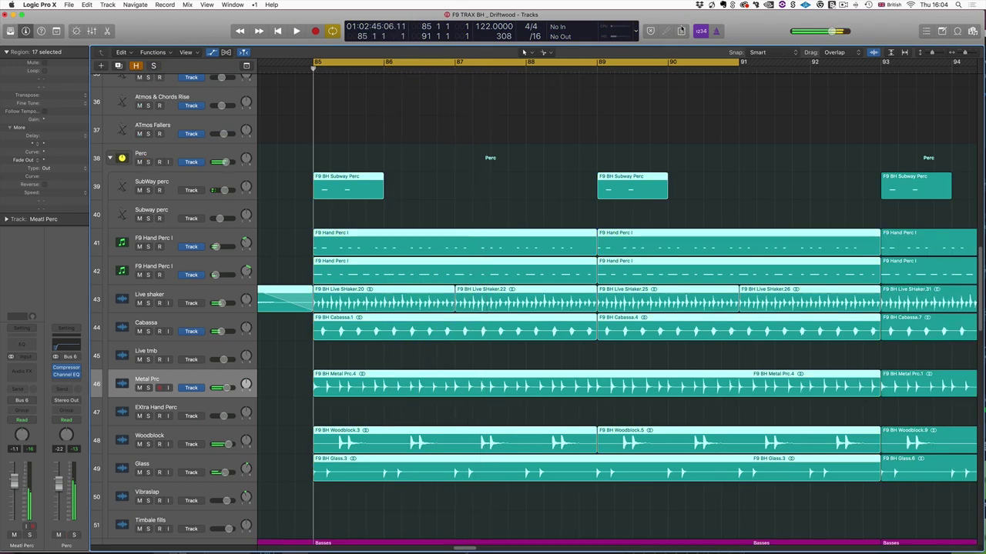
{"action": "left_click", "coordinate": [171, 154]}
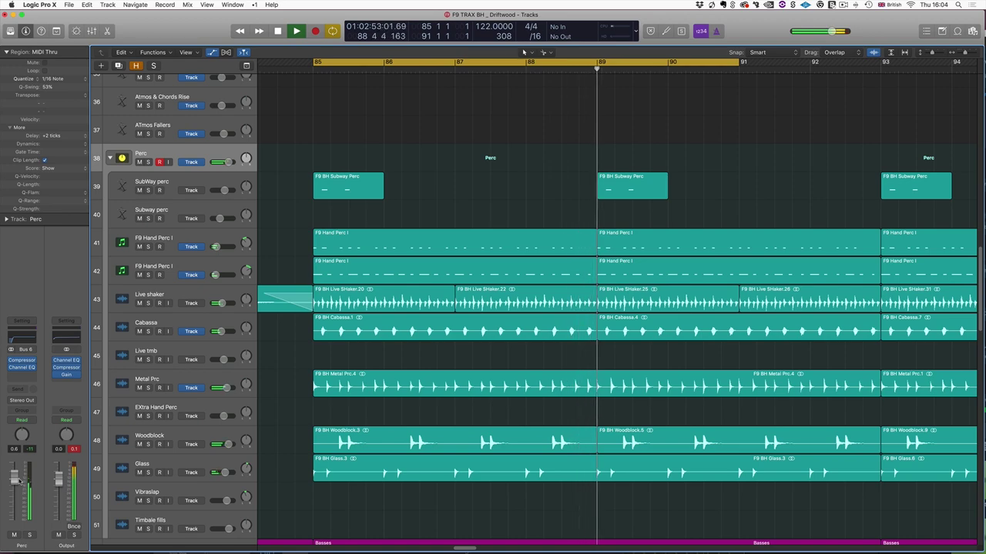
{"action": "key", "text": "space"}
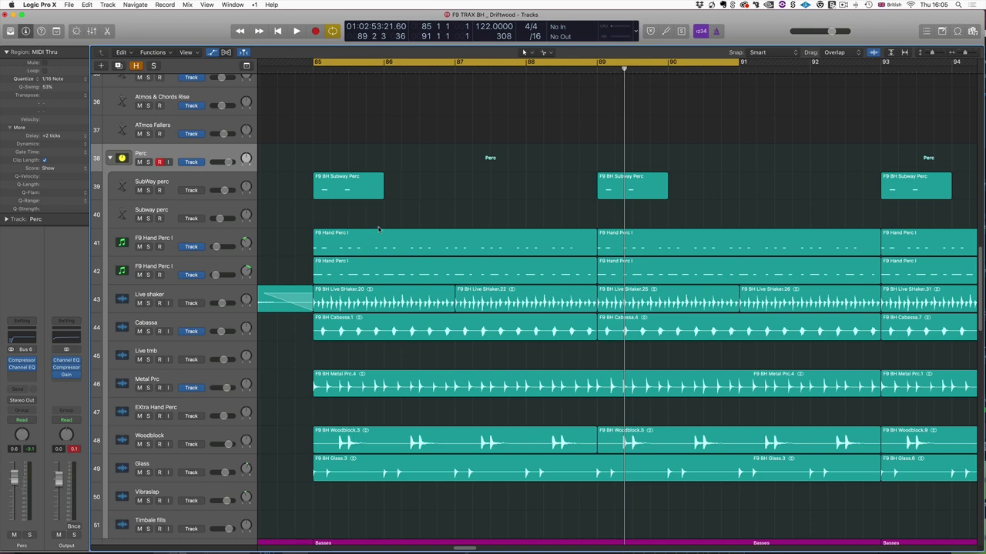
Step: Switch to Chrome, review the t.bone RB 500 ribbon microphone page on Thomann, and open the t.bone RB 100 page
{"action": "mouse_move", "coordinate": [539, 548]}
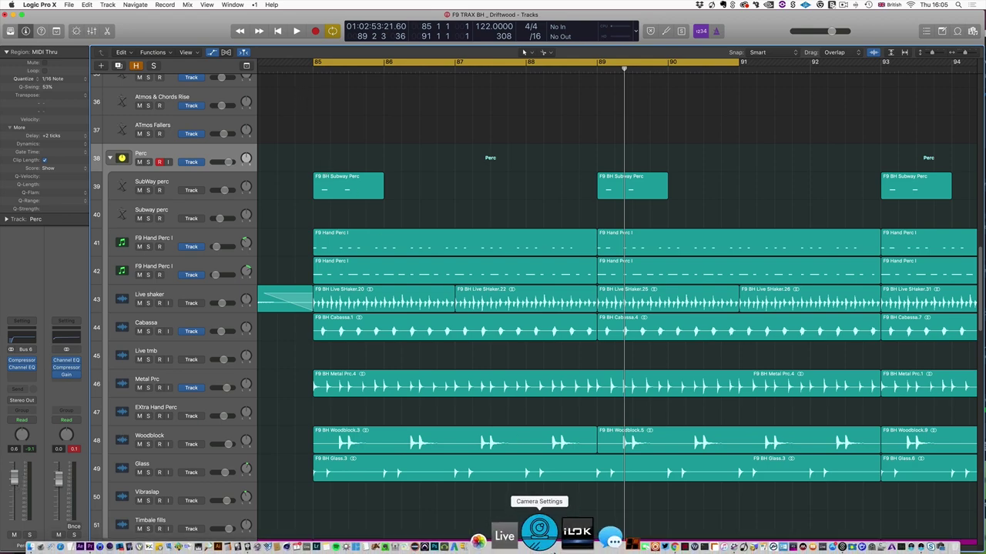
{"action": "left_click", "coordinate": [604, 533]}
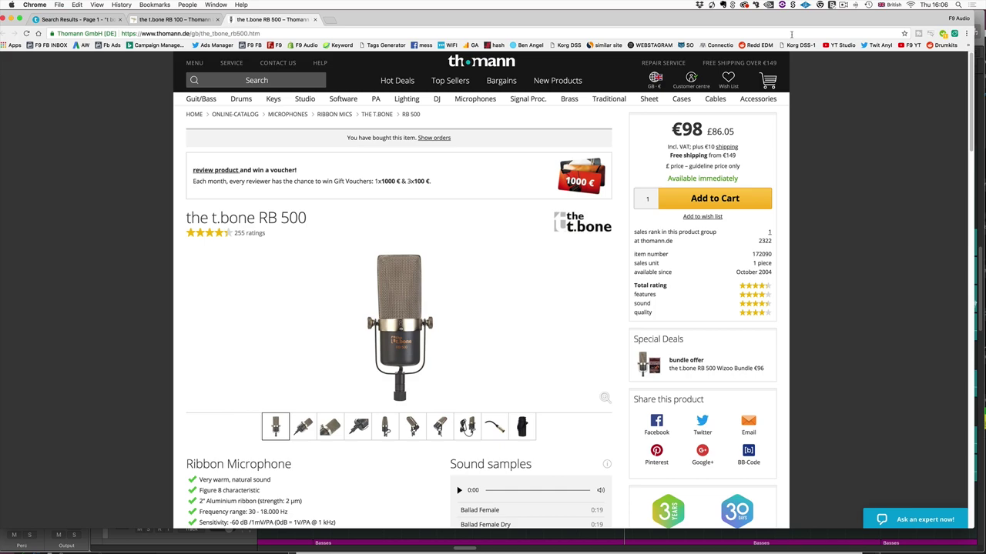
{"action": "scroll", "coordinate": [429, 282], "scroll_direction": "down", "scroll_amount": 1}
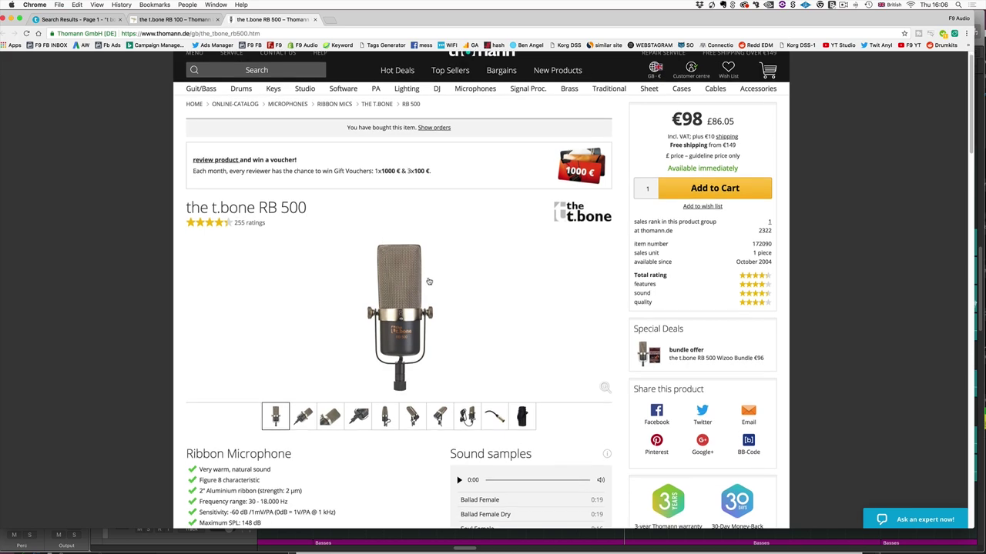
{"action": "scroll", "coordinate": [428, 282], "scroll_direction": "down", "scroll_amount": 1}
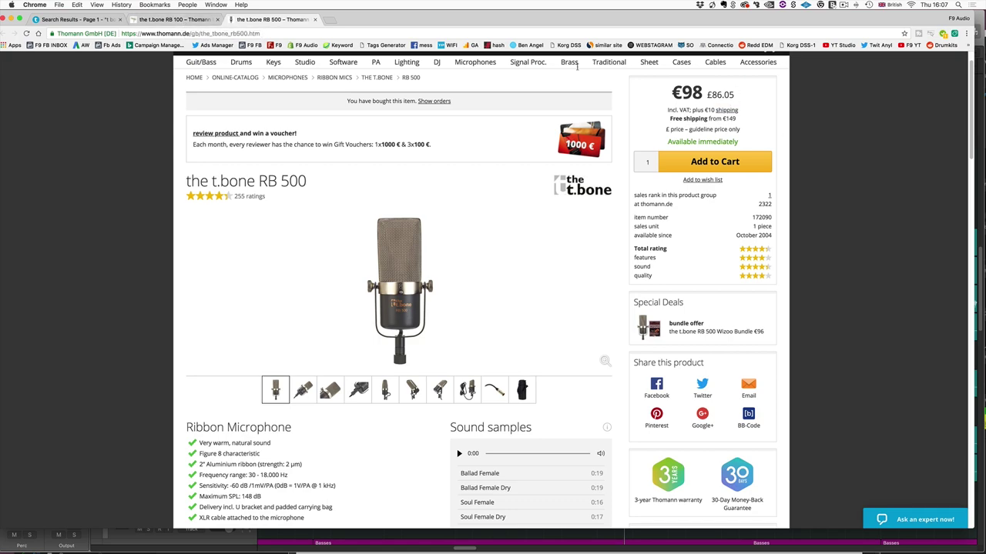
{"action": "left_click", "coordinate": [172, 22]}
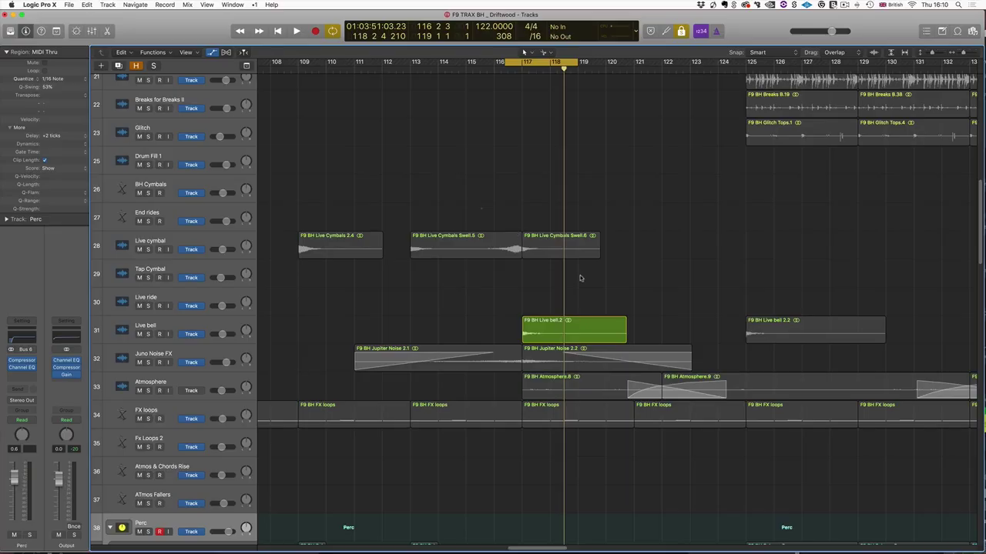
Step: Select the Live Cymbals Swell.5 and Swell.6 regions, cycle bars 116 to 122, and audition them in solo
{"action": "left_click_drag", "start_coordinate": [581, 278], "coordinate": [593, 284]}
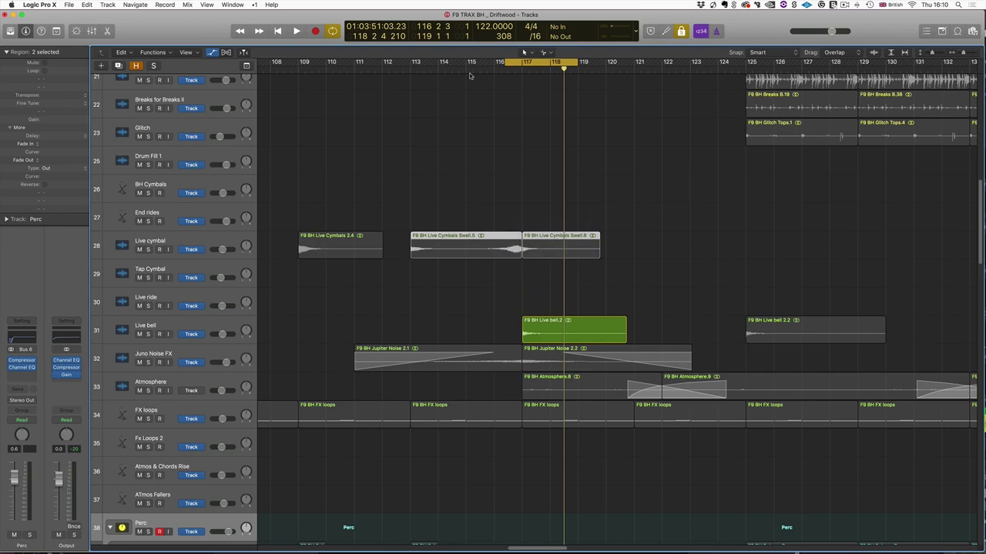
{"action": "left_click_drag", "start_coordinate": [493, 63], "coordinate": [658, 73]}
{"action": "key", "text": "space"}
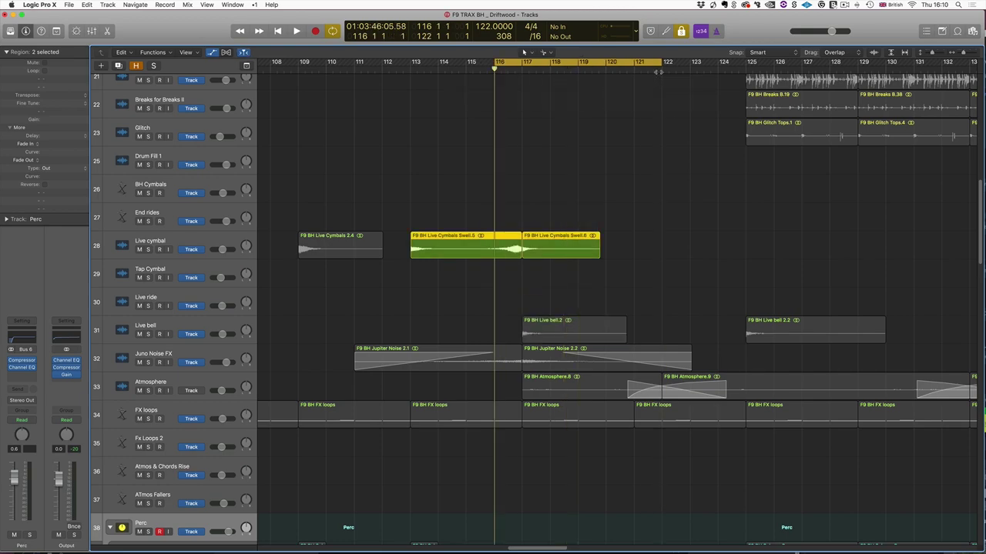
{"action": "key", "text": "super+Right"}
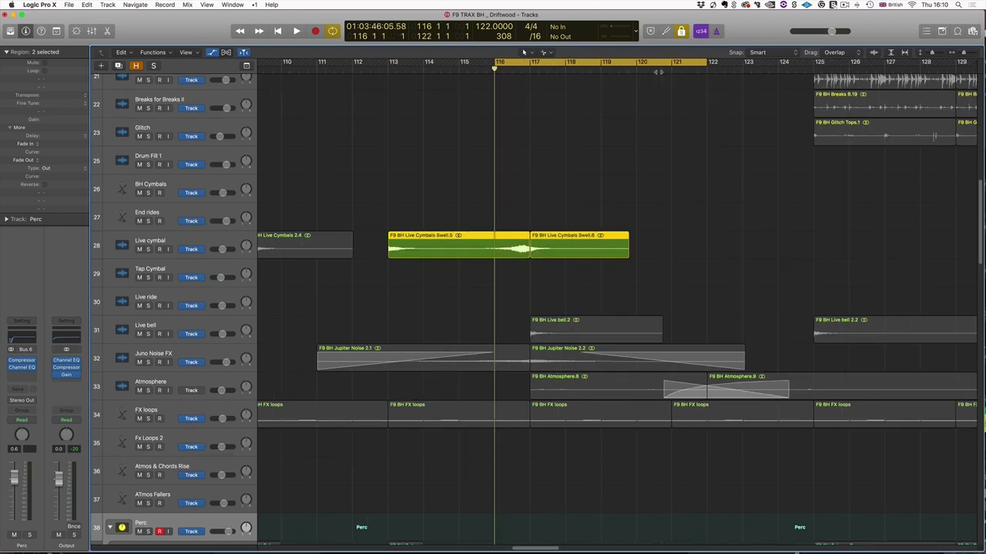
{"action": "key", "text": "space"}
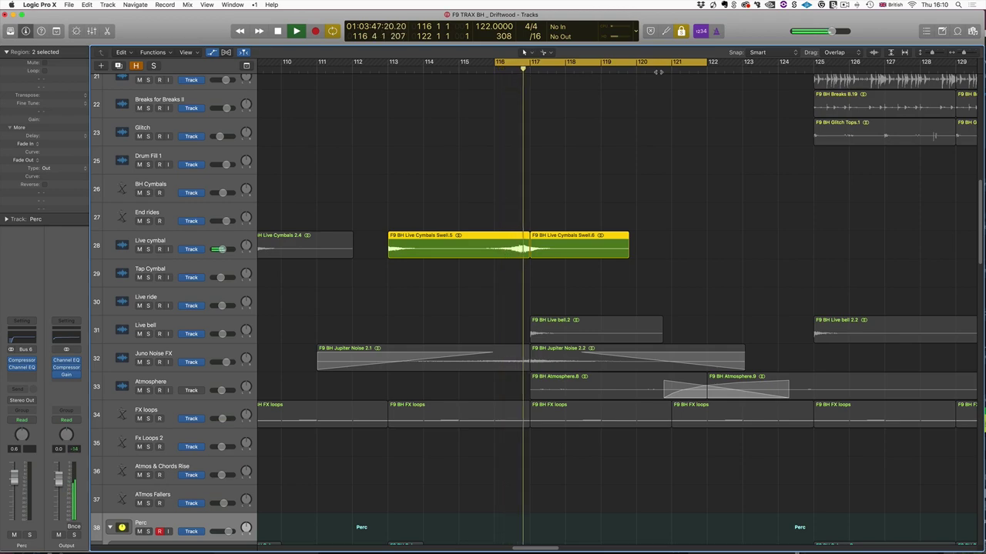
{"action": "key", "text": "space"}
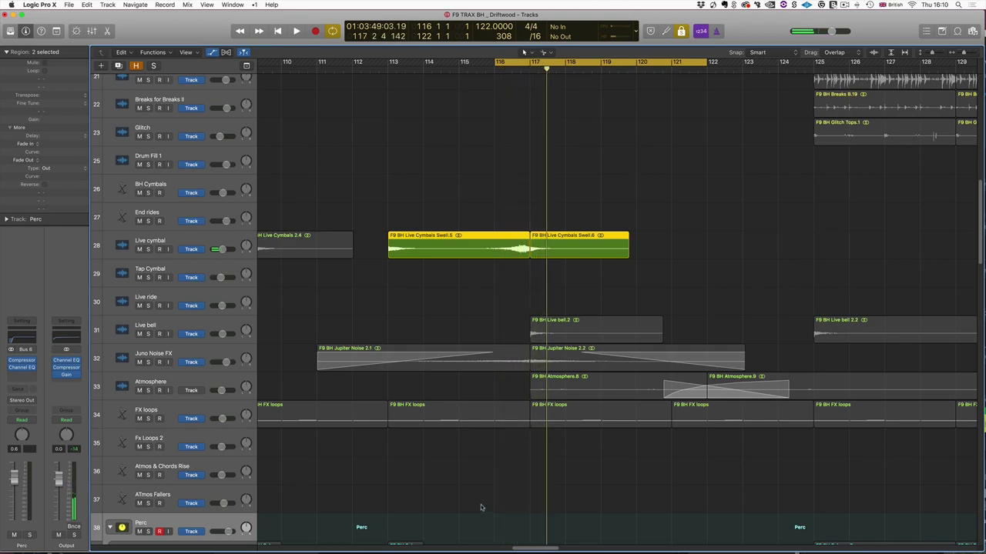
Step: Audition the Live bell.2 region on its own from bar 117
{"action": "left_click", "coordinate": [567, 329]}
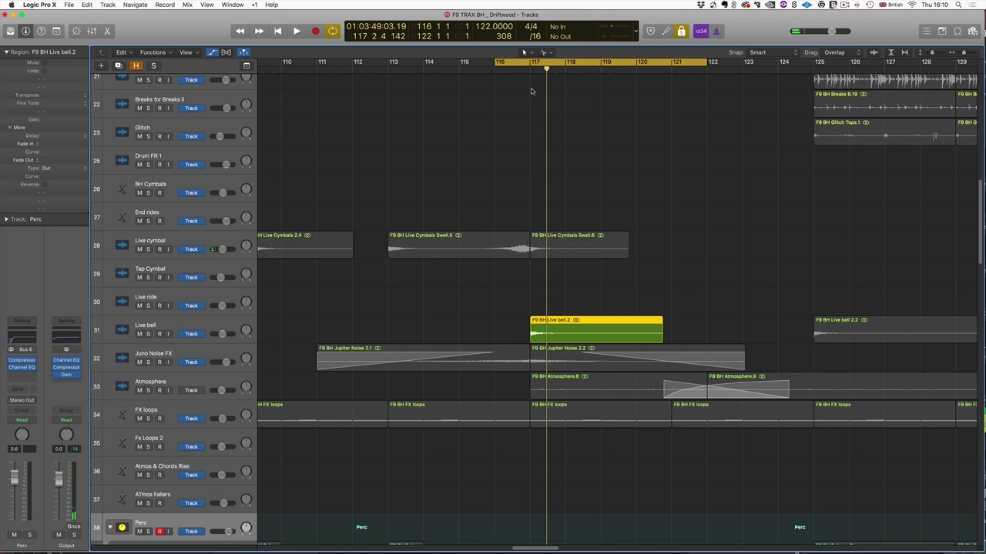
{"action": "double_click", "coordinate": [528, 69]}
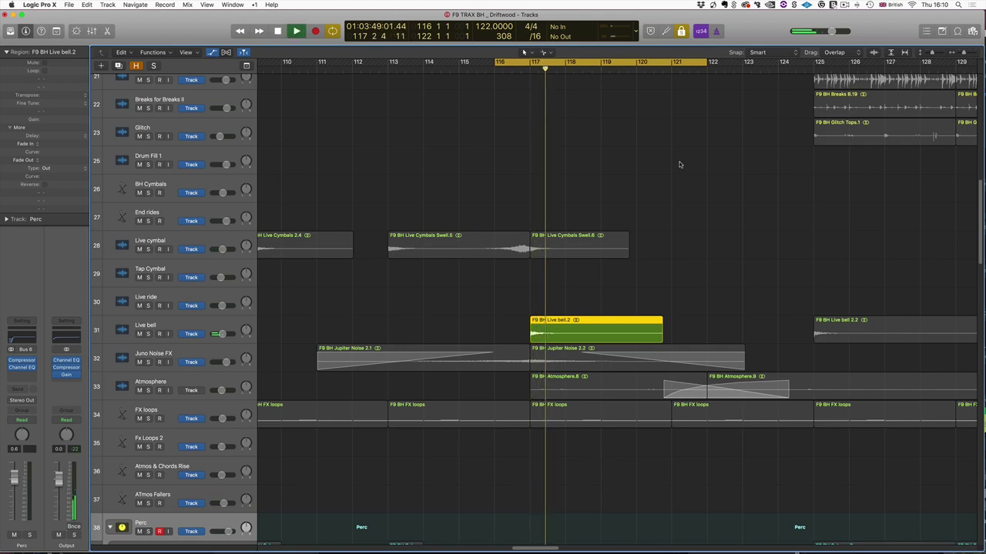
{"action": "scroll", "coordinate": [680, 164], "scroll_direction": "right", "scroll_amount": 10}
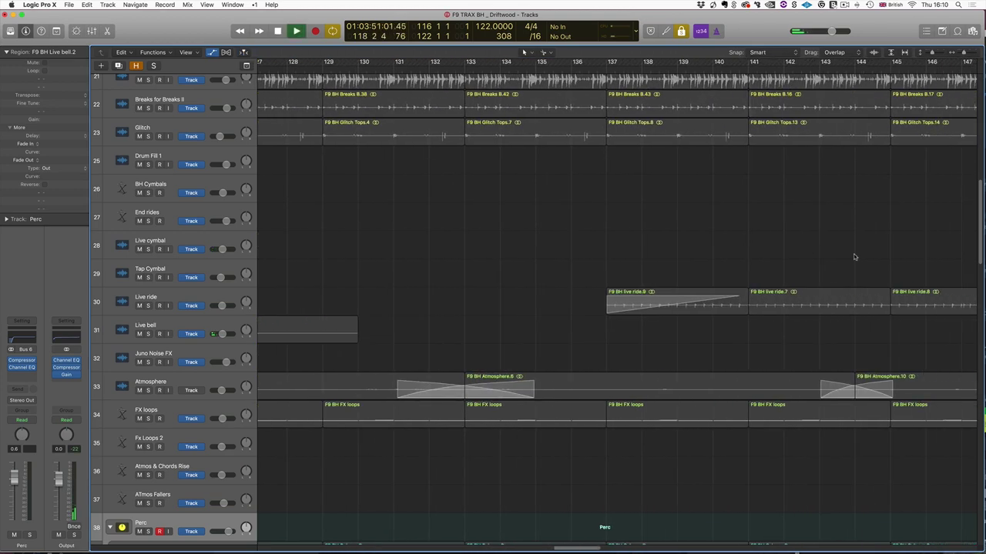
{"action": "key", "text": "space"}
Step: Select the live ride.7 and live ride.8 regions and audition them in solo from around bar 145
{"action": "scroll", "coordinate": [803, 263], "scroll_direction": "right", "scroll_amount": 5}
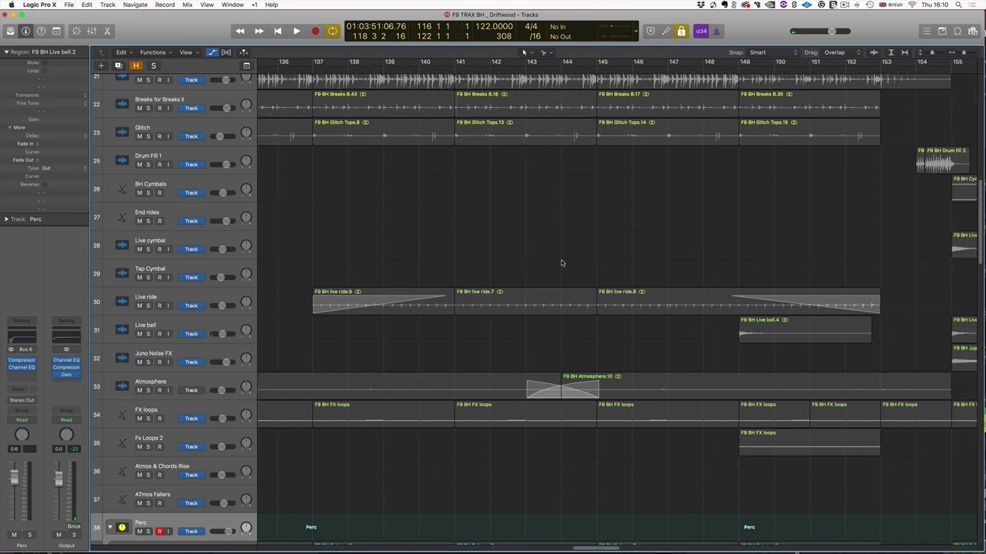
{"action": "left_click_drag", "start_coordinate": [561, 264], "coordinate": [651, 307]}
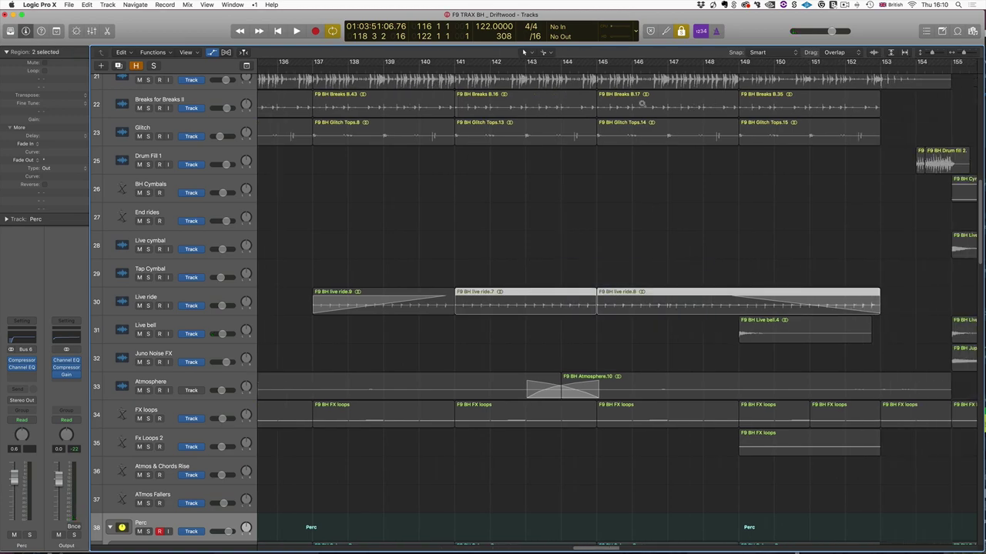
{"action": "double_click", "coordinate": [613, 69]}
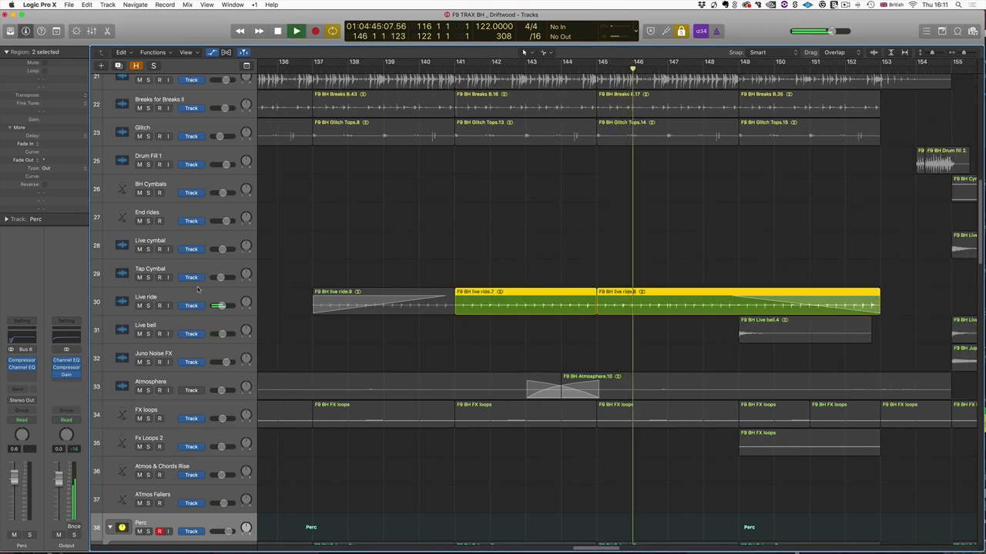
Step: Audition the live ride together with the breaks and glitch regions of bars 141 to 149, and raise the Live ride volume to -5.0 dB
{"action": "left_click_drag", "start_coordinate": [531, 347], "coordinate": [736, 96]}
{"action": "scroll", "coordinate": [748, 112], "scroll_direction": "right", "scroll_amount": 3}
{"action": "key", "text": "ctrl+m"}
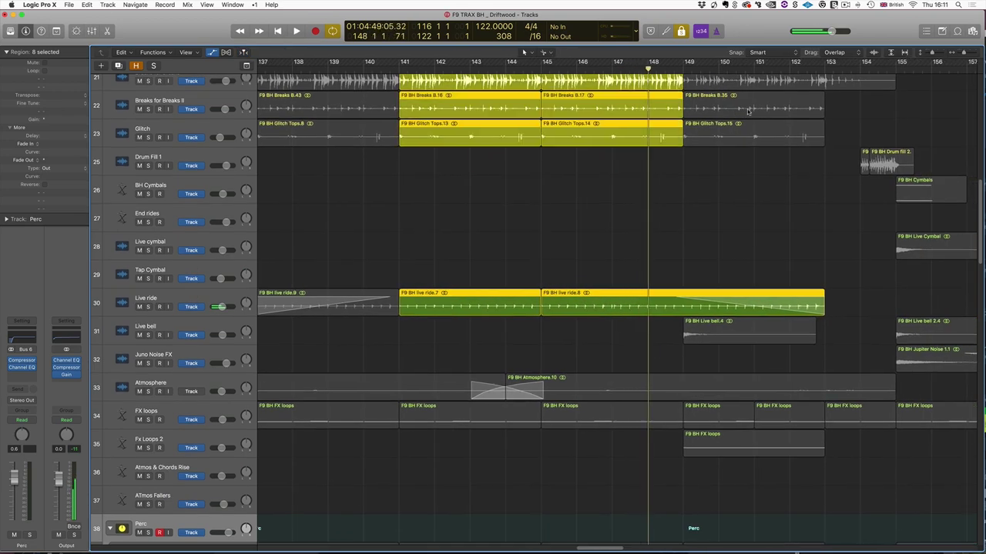
{"action": "key", "text": "space"}
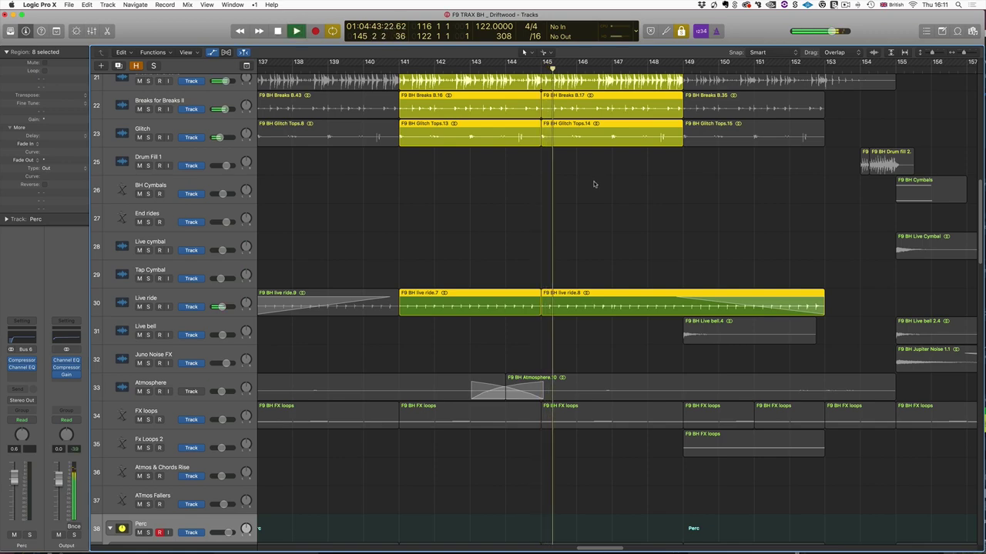
{"action": "left_click", "coordinate": [179, 305]}
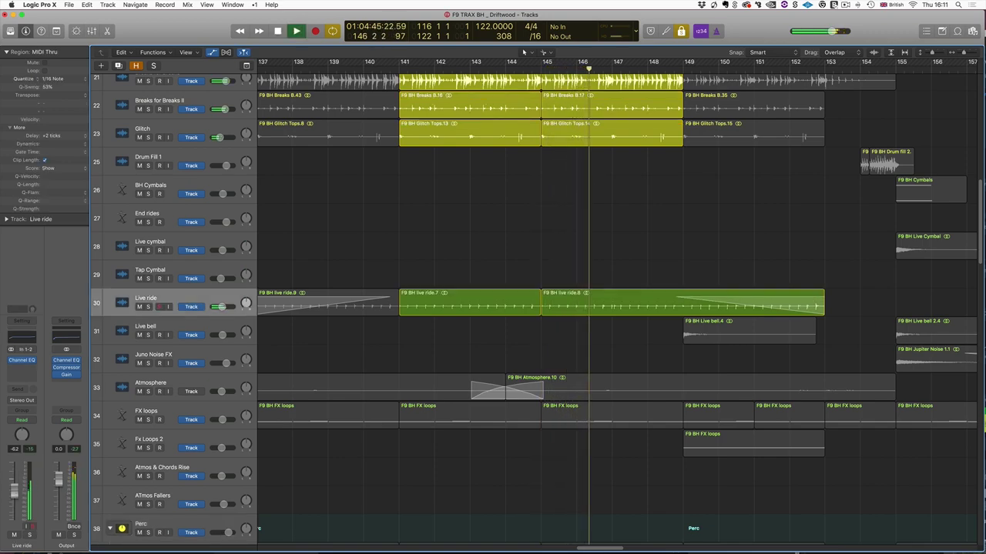
{"action": "scroll", "coordinate": [583, 249], "scroll_direction": "right", "scroll_amount": 10}
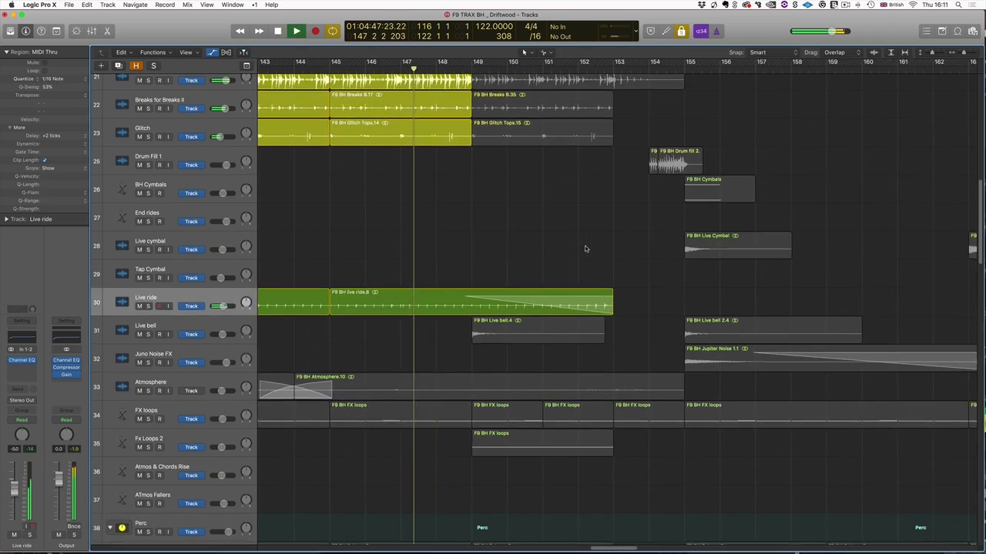
{"action": "scroll", "coordinate": [584, 249], "scroll_direction": "right", "scroll_amount": 5}
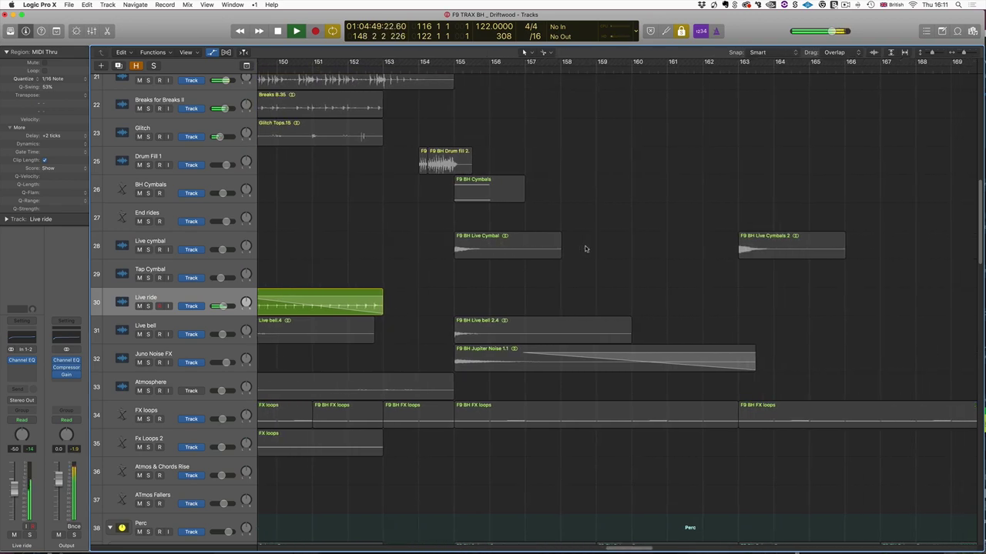
{"action": "scroll", "coordinate": [585, 249], "scroll_direction": "left", "scroll_amount": 7}
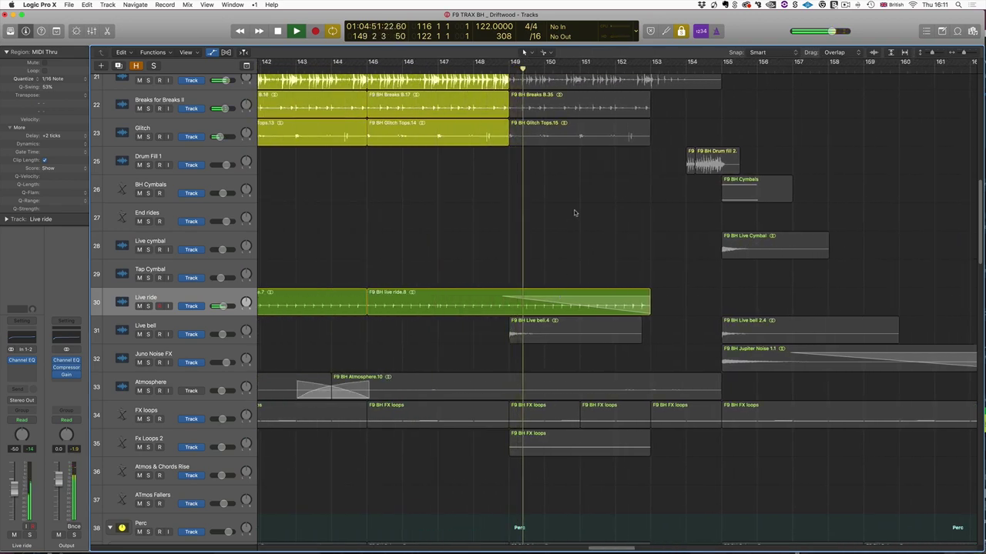
{"action": "key", "text": "space"}
Step: Audition the three SQ Bass Op regions in the Basses stack over bars 41 to 47 in solo
{"action": "key", "text": "super+Left"}
{"action": "key", "text": "super+Left"}
{"action": "key", "text": "super+Left"}
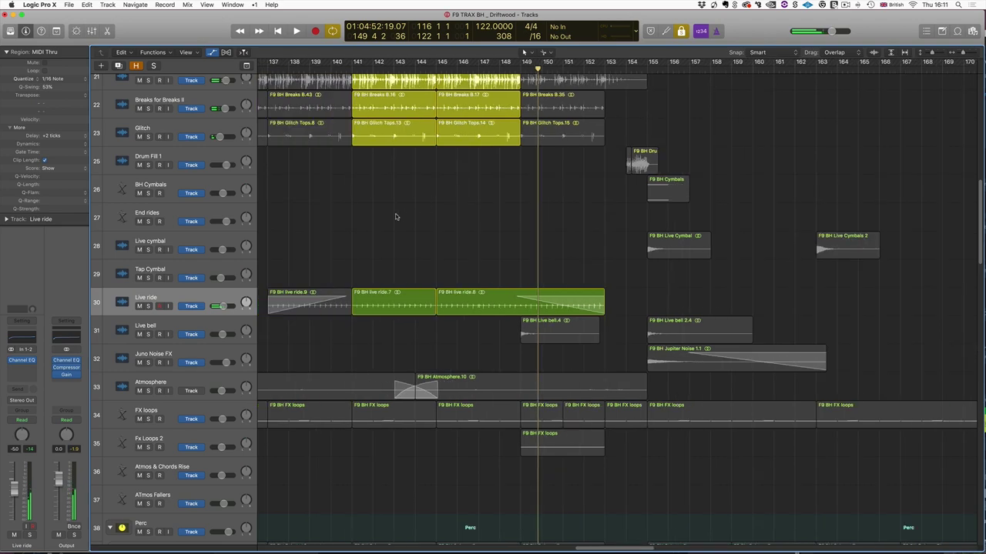
{"action": "scroll", "coordinate": [404, 217], "scroll_direction": "left", "scroll_amount": 2}
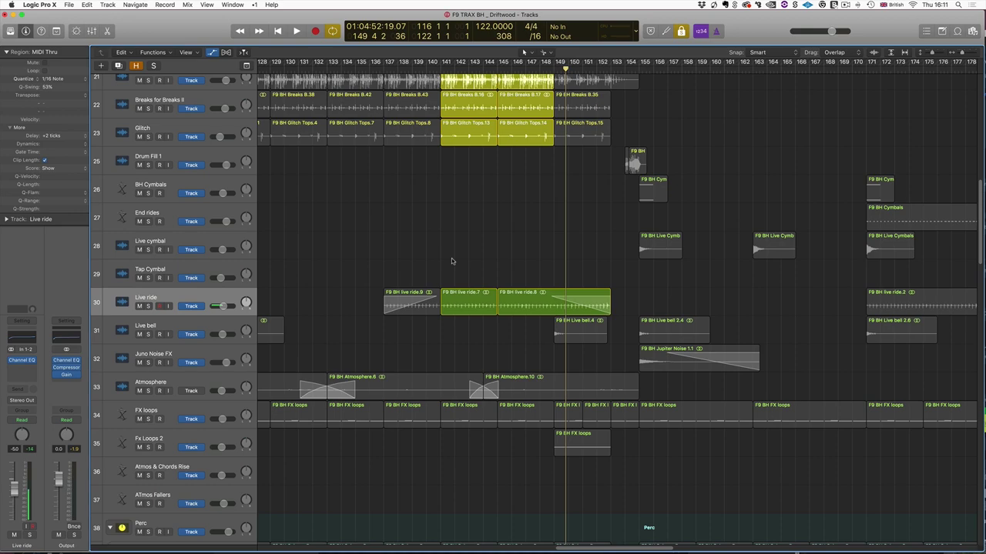
{"action": "scroll", "coordinate": [453, 261], "scroll_direction": "up", "scroll_amount": 5}
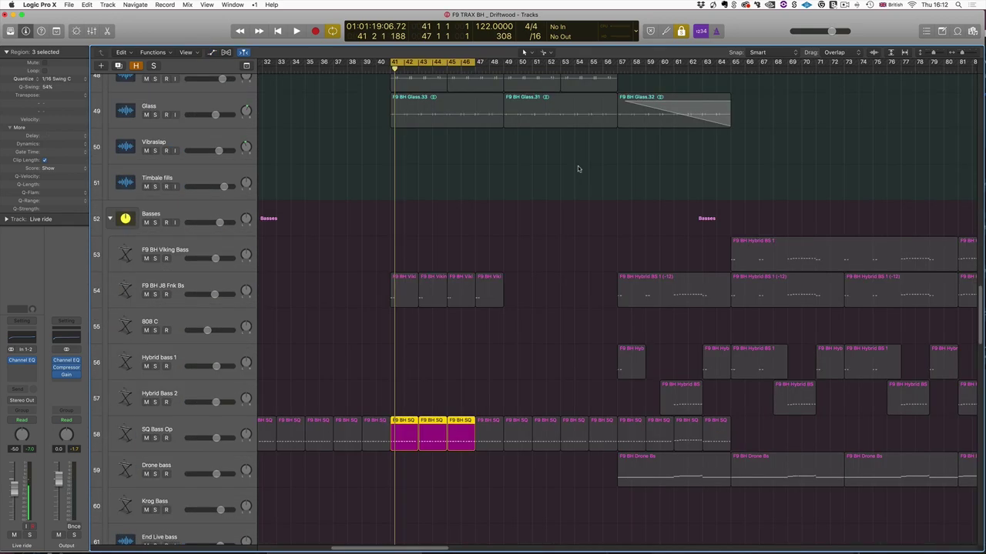
{"action": "key", "text": "super+Right"}
{"action": "key", "text": "space"}
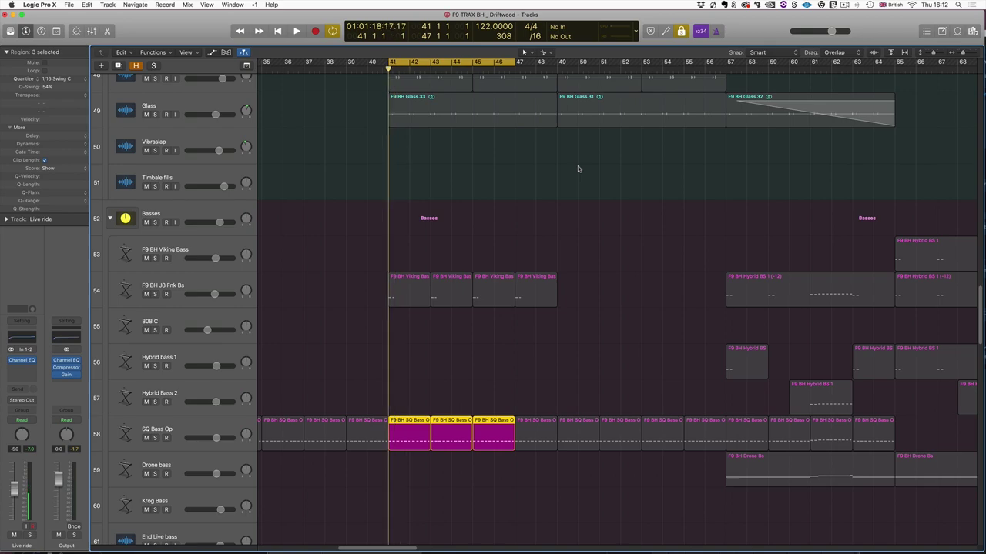
{"action": "key", "text": "space"}
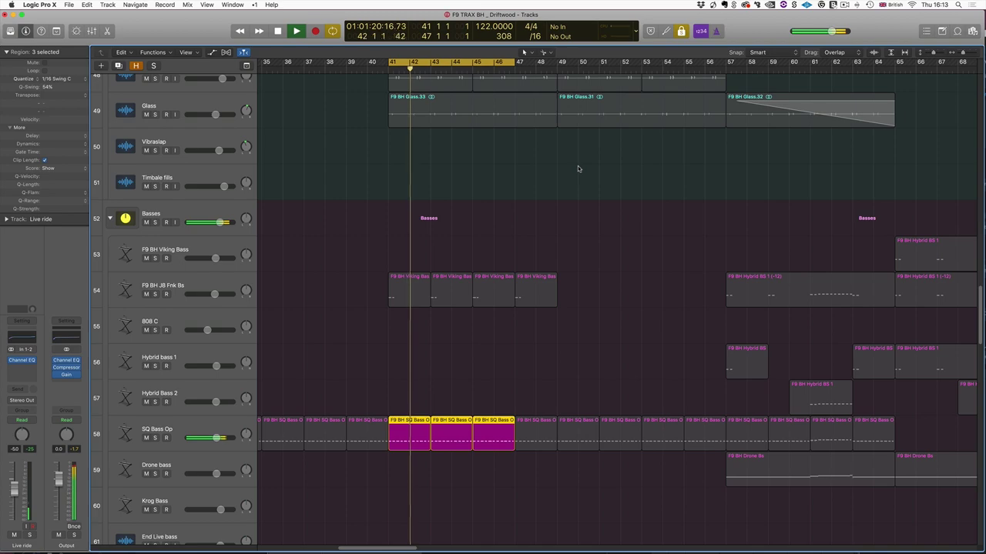
{"action": "key", "text": "space"}
Step: Select the Viking Bass track's region at bar 85, cycle bars 85 to 93, and make that track active
{"action": "scroll", "coordinate": [724, 261], "scroll_direction": "right", "scroll_amount": 2}
{"action": "scroll", "coordinate": [724, 261], "scroll_direction": "right", "scroll_amount": 15}
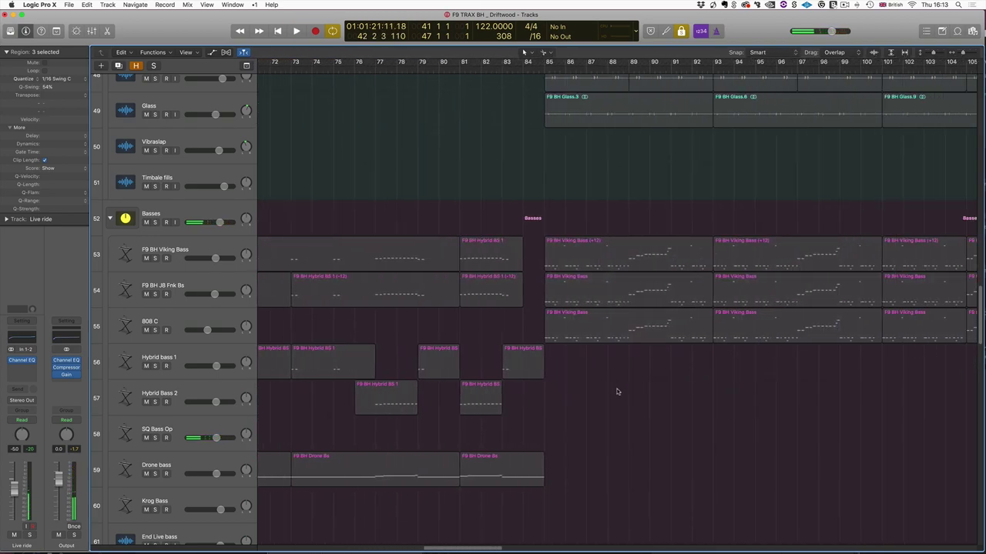
{"action": "left_click", "coordinate": [616, 391]}
{"action": "scroll", "coordinate": [683, 255], "scroll_direction": "right", "scroll_amount": 3}
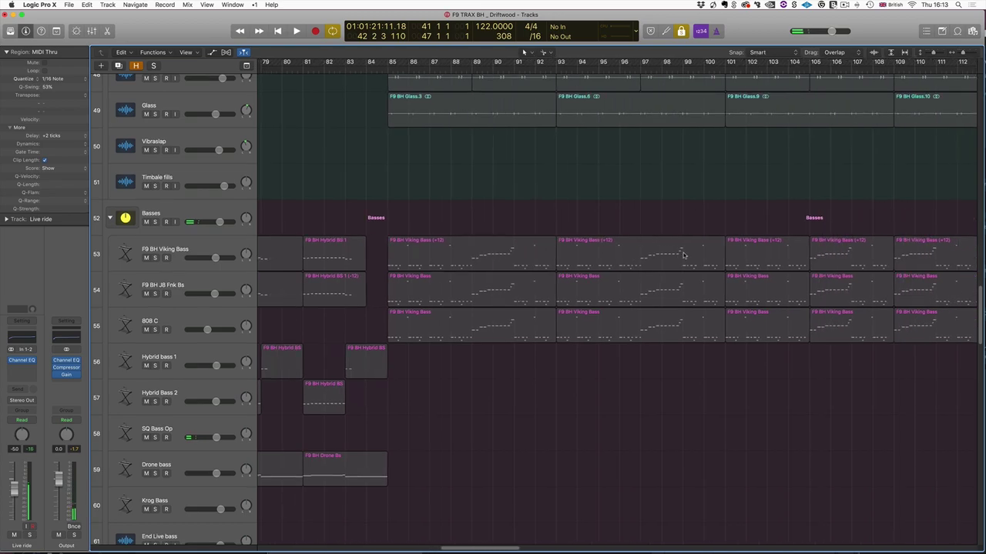
{"action": "left_click", "coordinate": [483, 251]}
{"action": "left_click_drag", "start_coordinate": [389, 67], "coordinate": [555, 68]}
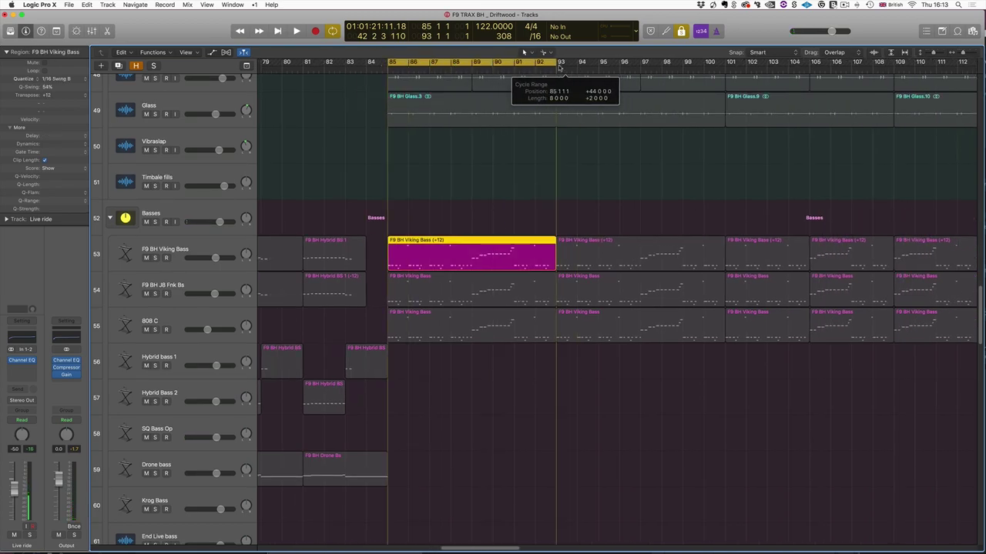
{"action": "left_click", "coordinate": [225, 245]}
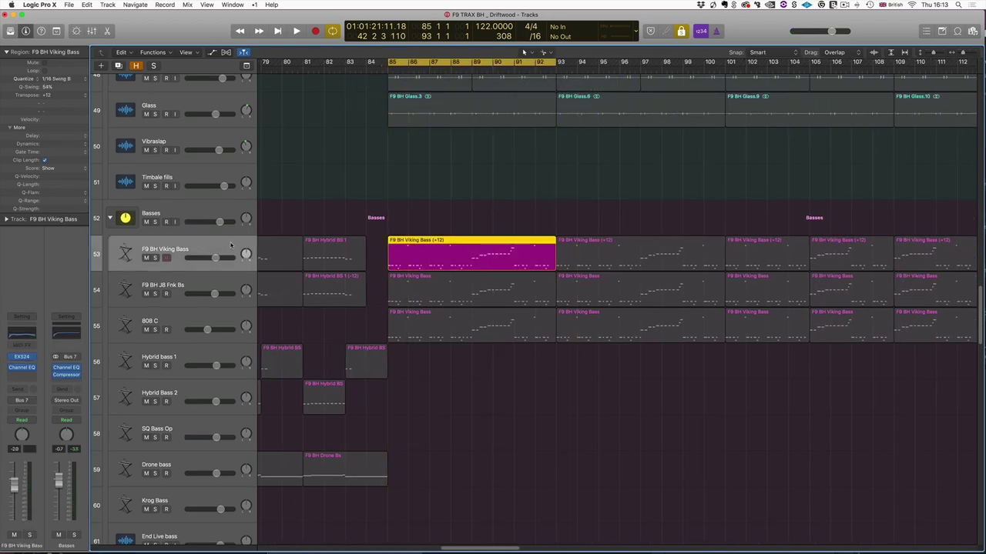
Step: Enlarge the bass regions, audition the Viking Bass part in solo, and raise its track volume to -2.1 dB
{"action": "key", "text": "super+Right"}
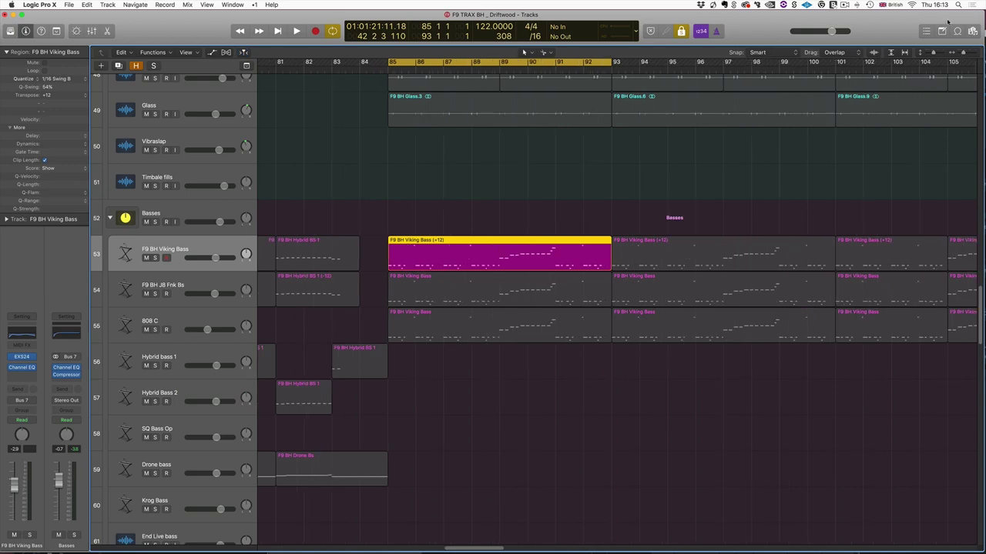
{"action": "key", "text": "super+Right"}
{"action": "key", "text": "super+Down"}
{"action": "key", "text": "super+Down"}
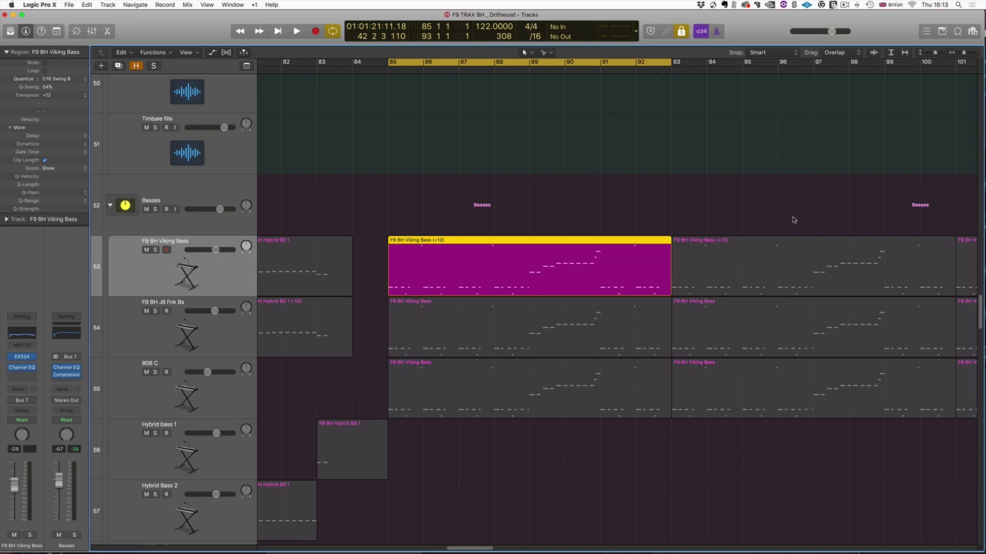
{"action": "key", "text": "space"}
{"action": "key", "text": "space"}
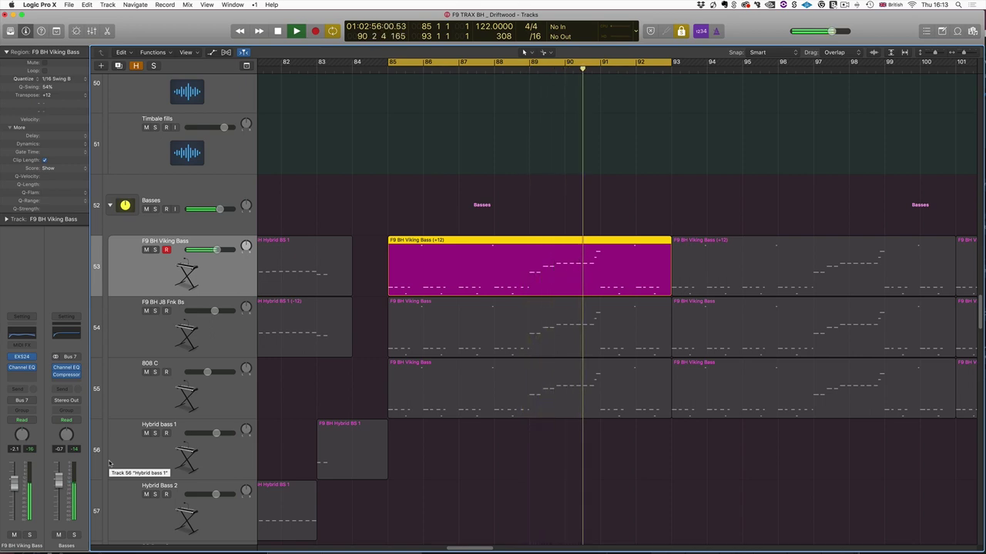
{"action": "key", "text": "space"}
Step: Audition the F9 BH J8 Fnk Bs region on its own from bar 85
{"action": "left_click", "coordinate": [518, 314]}
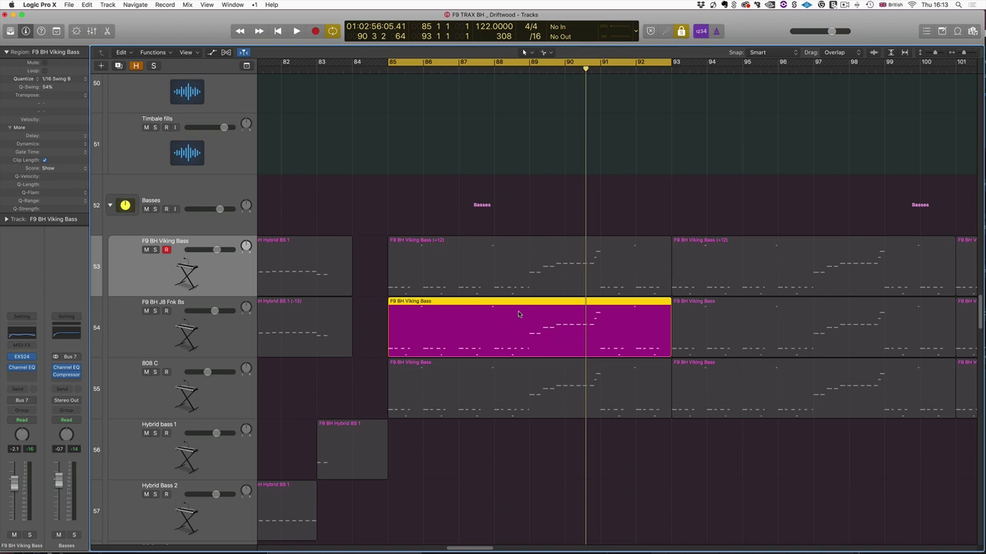
{"action": "key", "text": "space"}
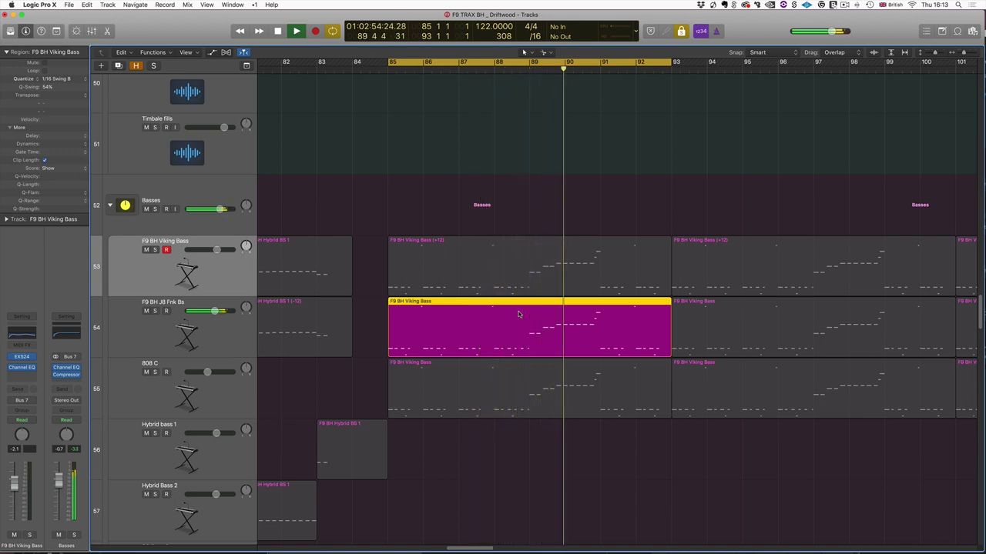
{"action": "key", "text": "space"}
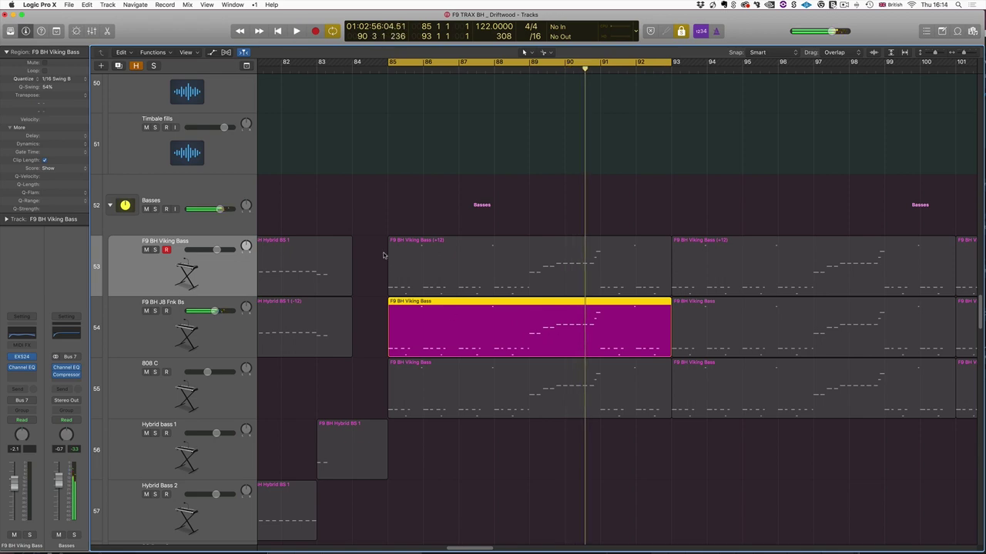
Step: Select the 808 C track's region at bar 85 and audition it in solo
{"action": "left_click_drag", "start_coordinate": [470, 218], "coordinate": [535, 397]}
{"action": "left_click", "coordinate": [515, 440]}
{"action": "left_click", "coordinate": [495, 397]}
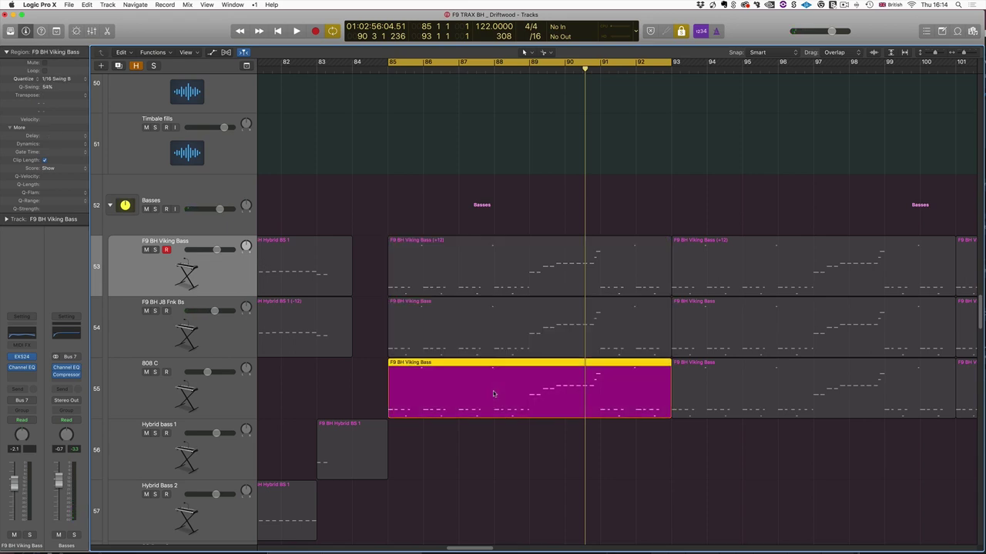
{"action": "key", "text": "shift+space"}
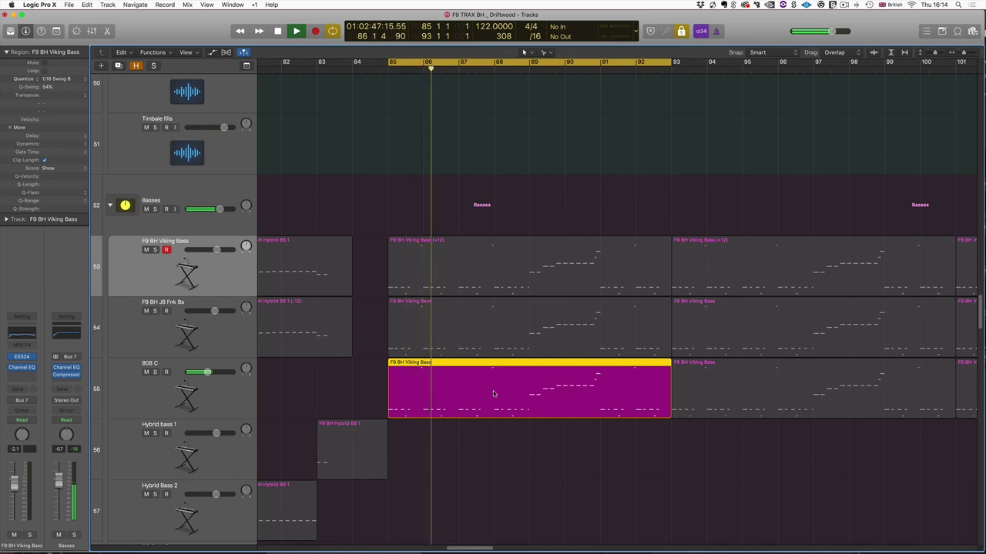
{"action": "key", "text": "space"}
Step: Audition the three layered bass regions at bar 85 together and open the Channel EQ on the Basses group track
{"action": "left_click_drag", "start_coordinate": [490, 214], "coordinate": [569, 398]}
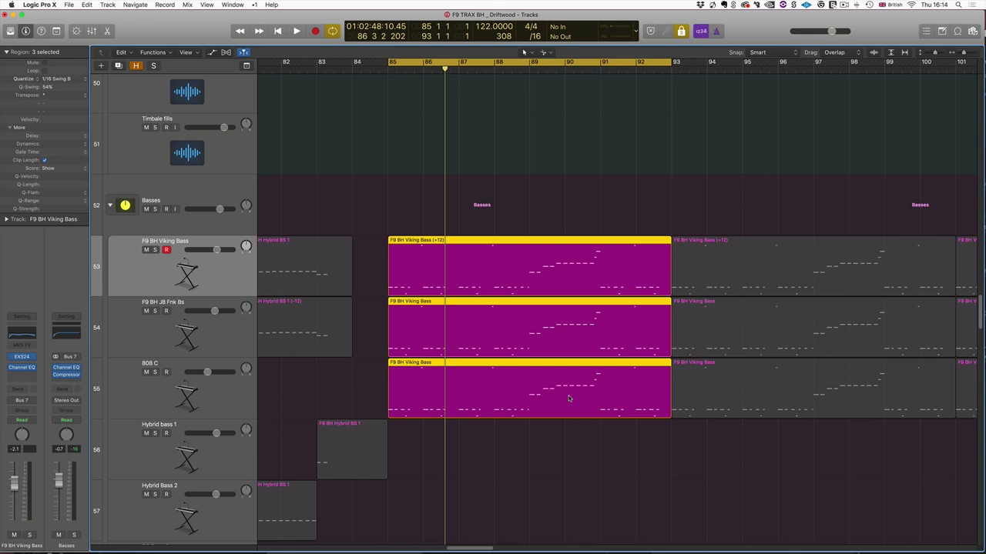
{"action": "key", "text": "space"}
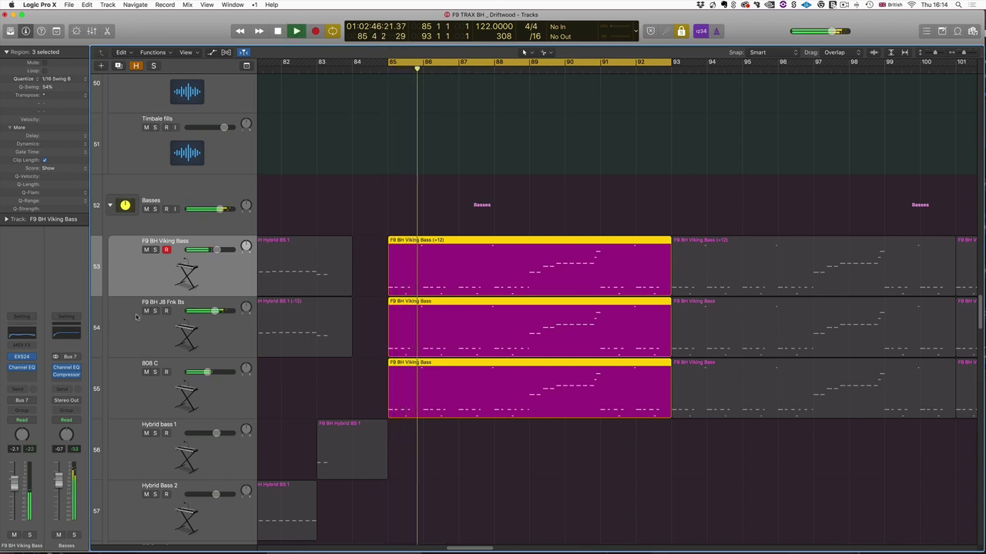
{"action": "left_click", "coordinate": [158, 201]}
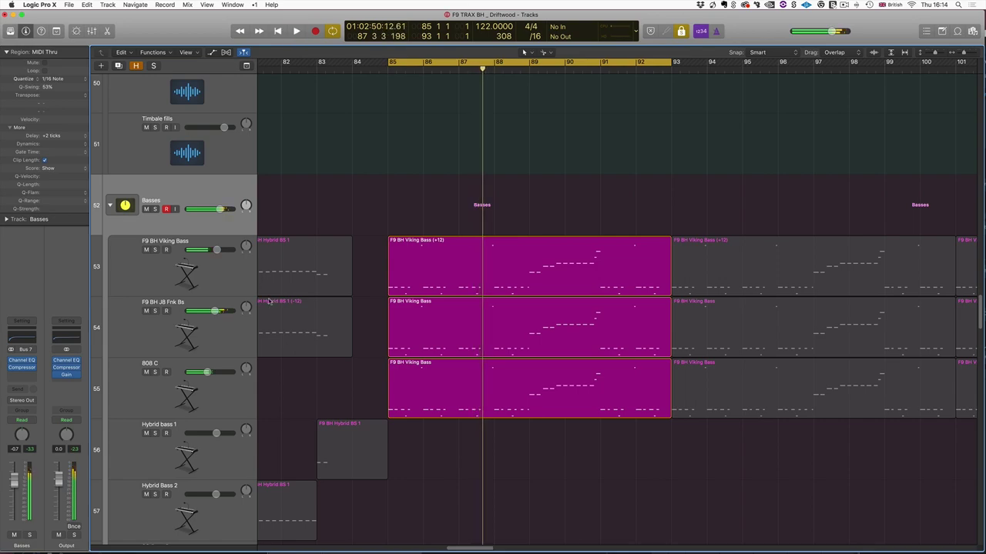
{"action": "left_click", "coordinate": [23, 361]}
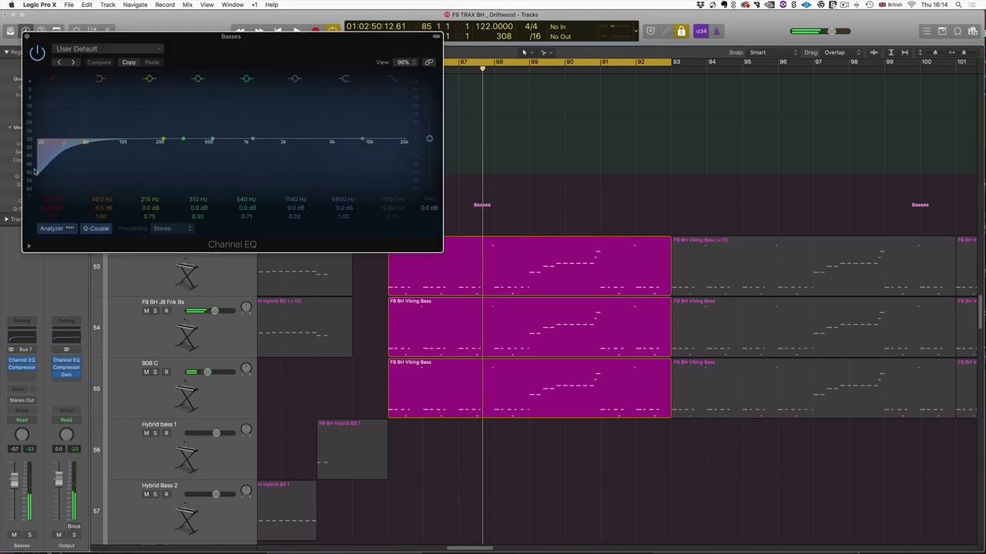
{"action": "left_click_drag", "start_coordinate": [116, 37], "coordinate": [300, 53]}
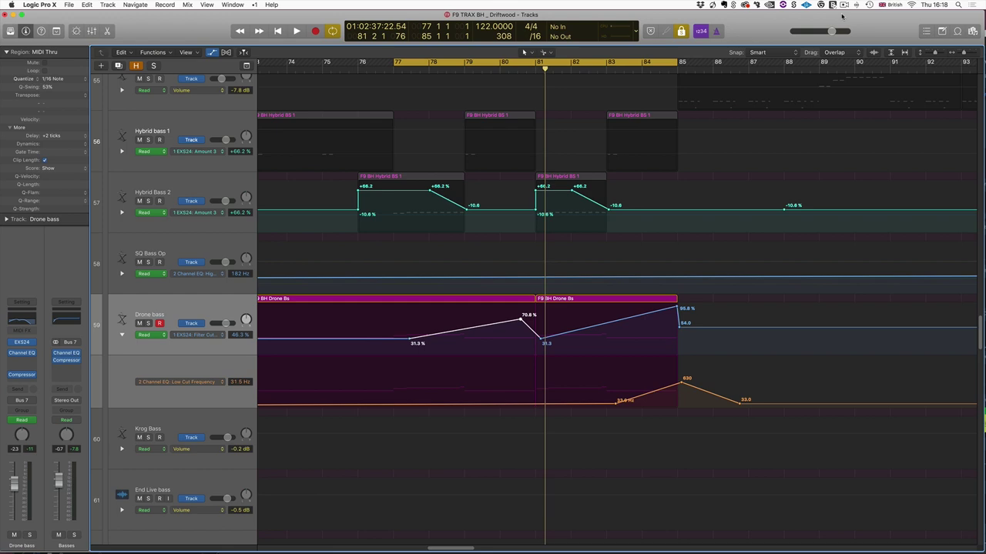
Step: Audition the Drone bass part and its filter and low-cut automation from bar 77, disabling the cycle to play past bar 85
{"action": "key", "text": "space"}
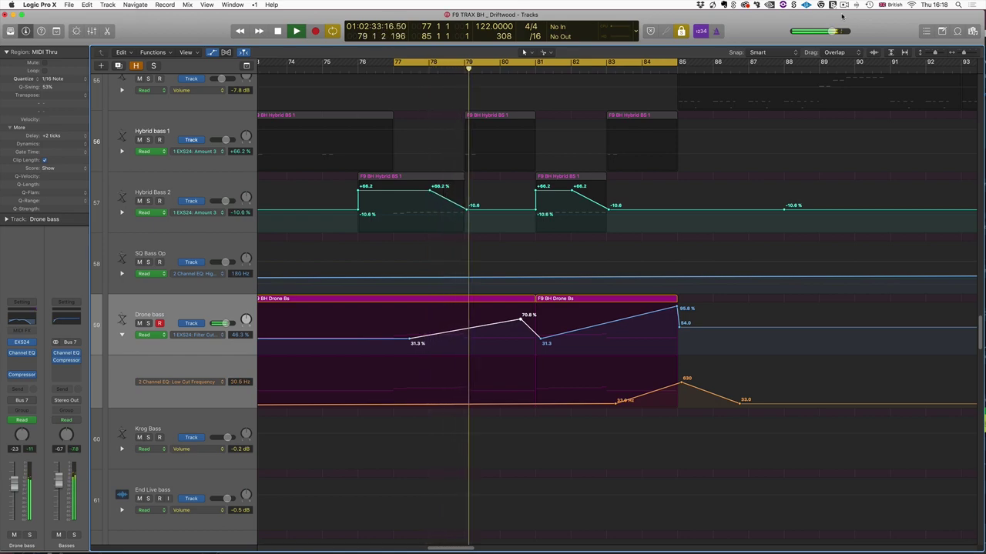
{"action": "scroll", "coordinate": [953, 169], "scroll_direction": "right", "scroll_amount": 2}
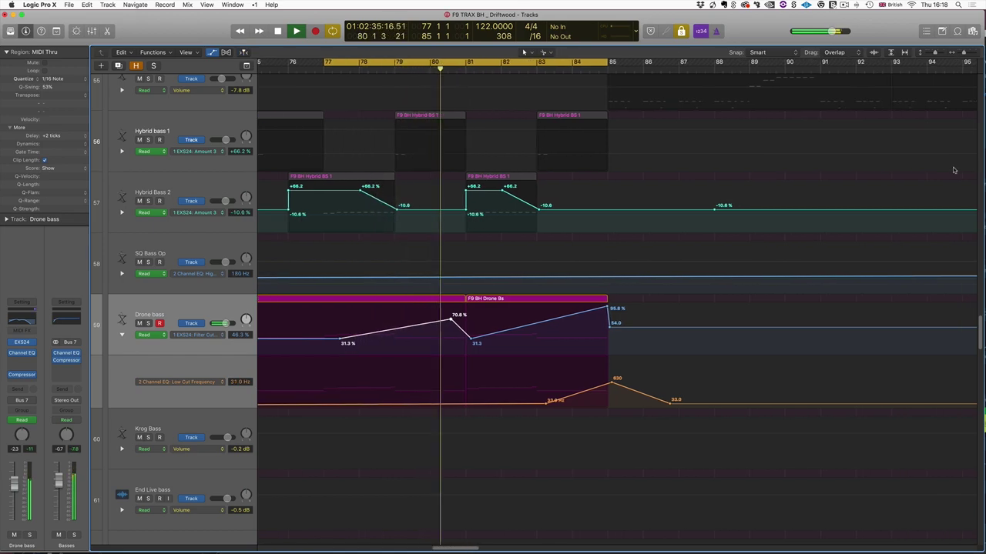
{"action": "scroll", "coordinate": [699, 132], "scroll_direction": "left", "scroll_amount": 1}
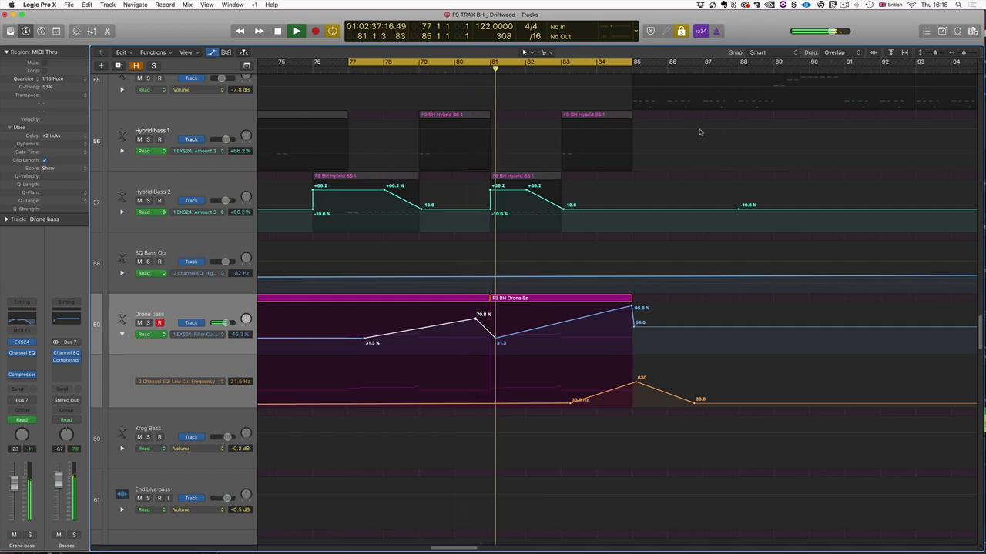
{"action": "left_click", "coordinate": [590, 65]}
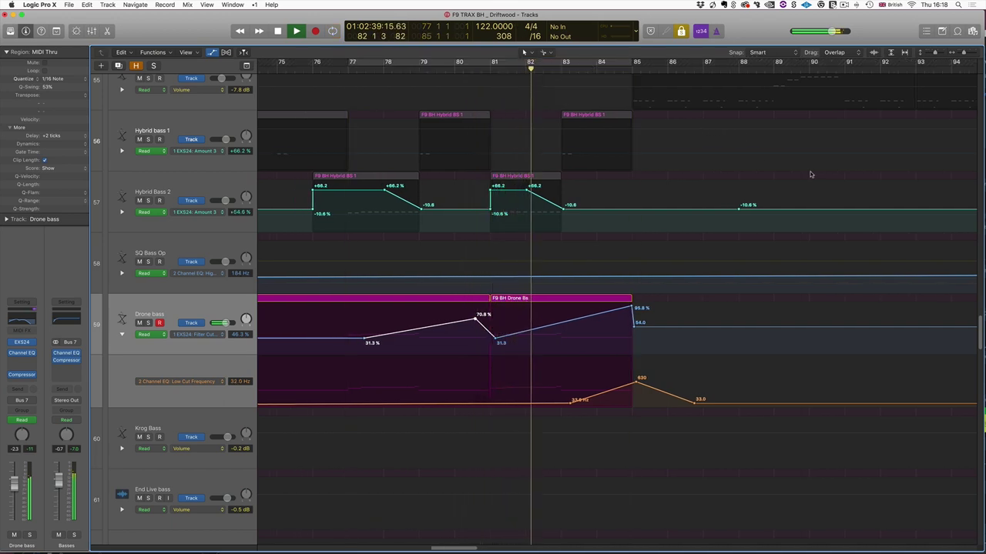
{"action": "scroll", "coordinate": [808, 172], "scroll_direction": "right", "scroll_amount": 2}
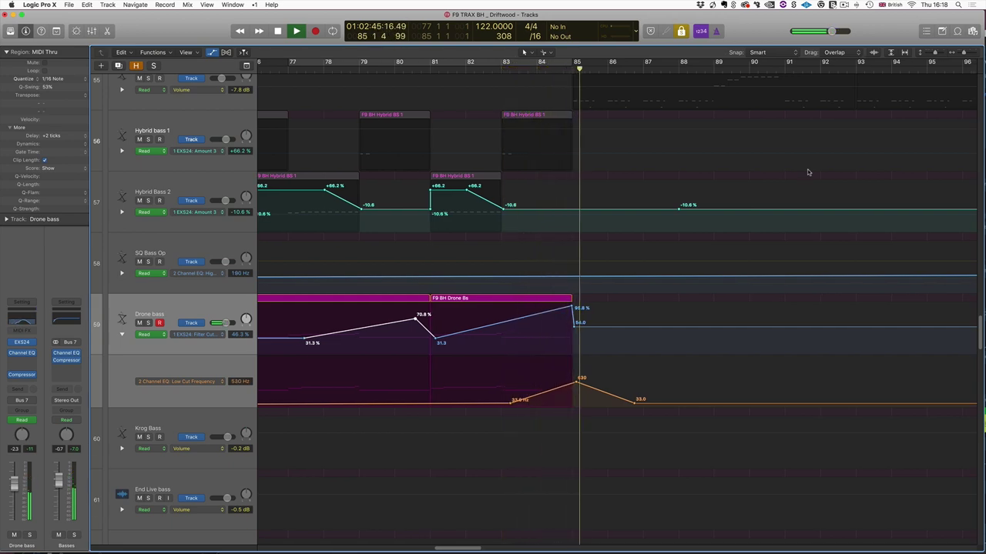
{"action": "key", "text": "space"}
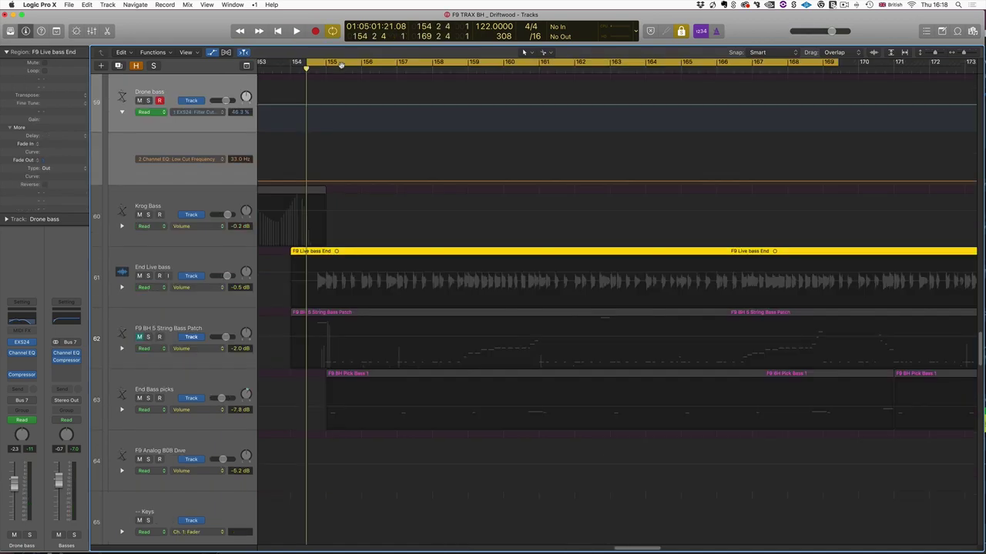
Step: Audition the F9 Live bass End region from bar 154 and make the End Live bass track active
{"action": "key", "text": "space"}
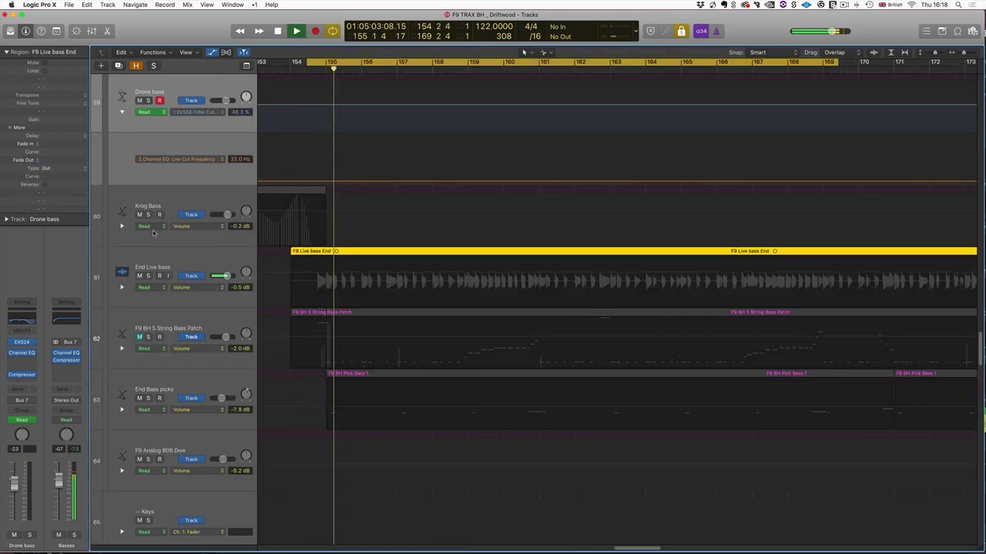
{"action": "left_click", "coordinate": [160, 256]}
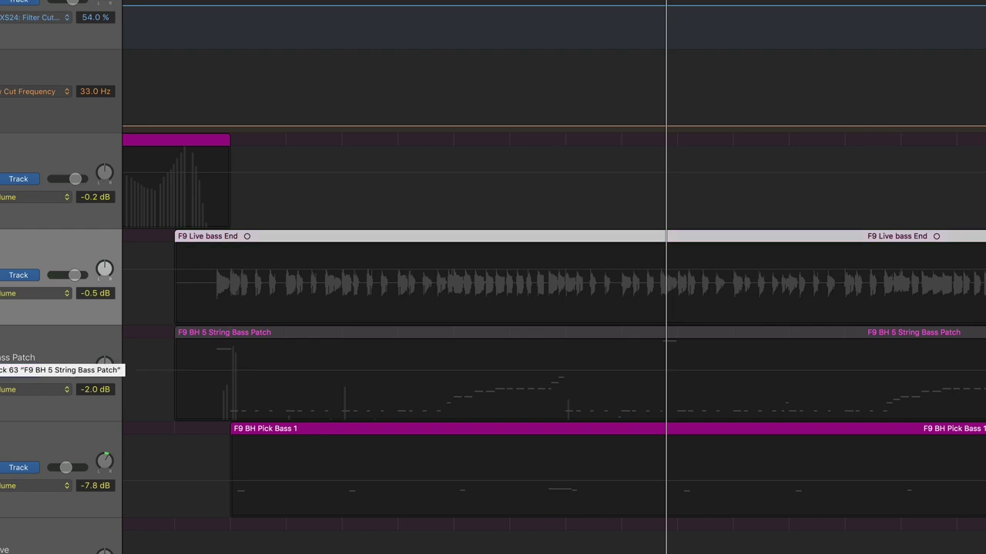
Step: Mute the End Live bass track, unmute F9 BH 5 String Bass Patch, and audition it over the cycled bars
{"action": "left_click", "coordinate": [7, 358]}
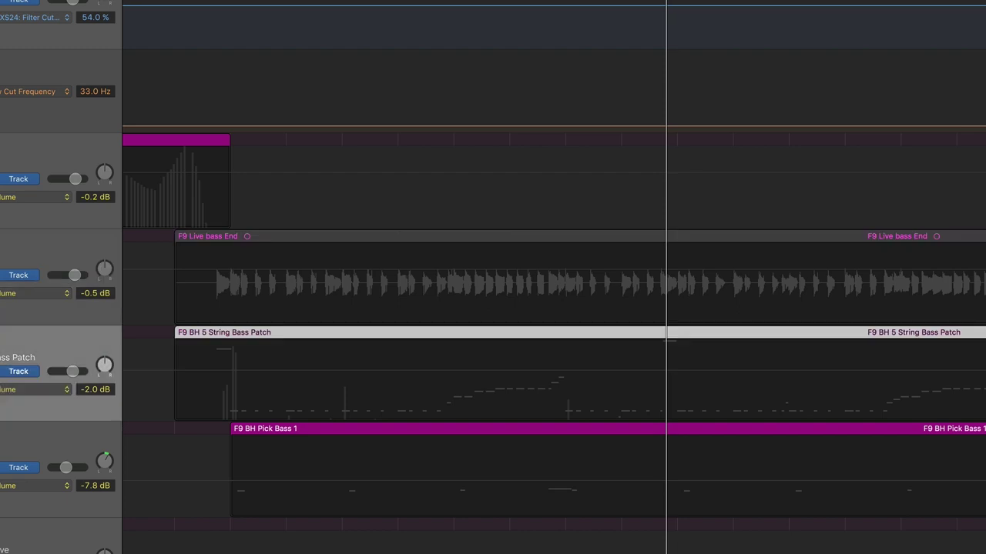
{"action": "key", "text": "m"}
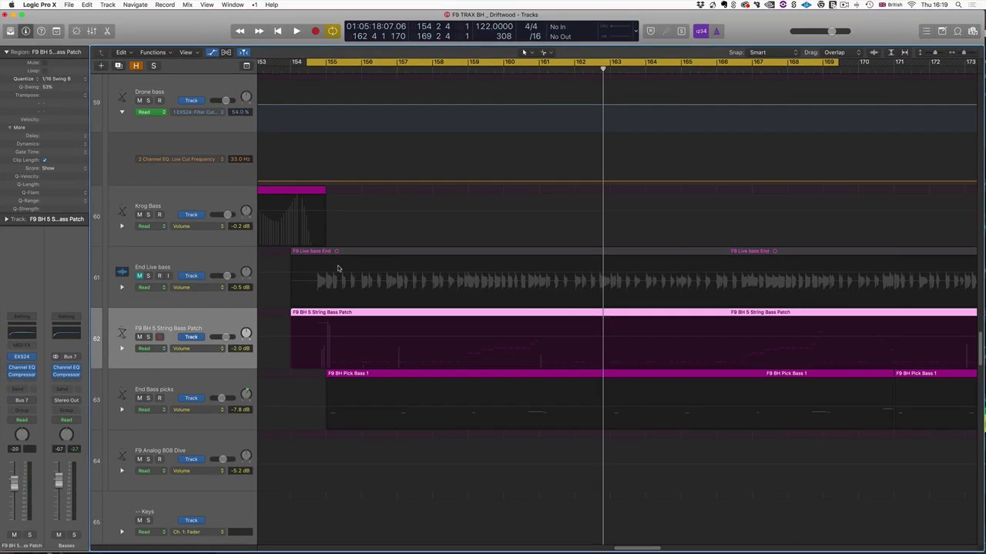
{"action": "key", "text": "space"}
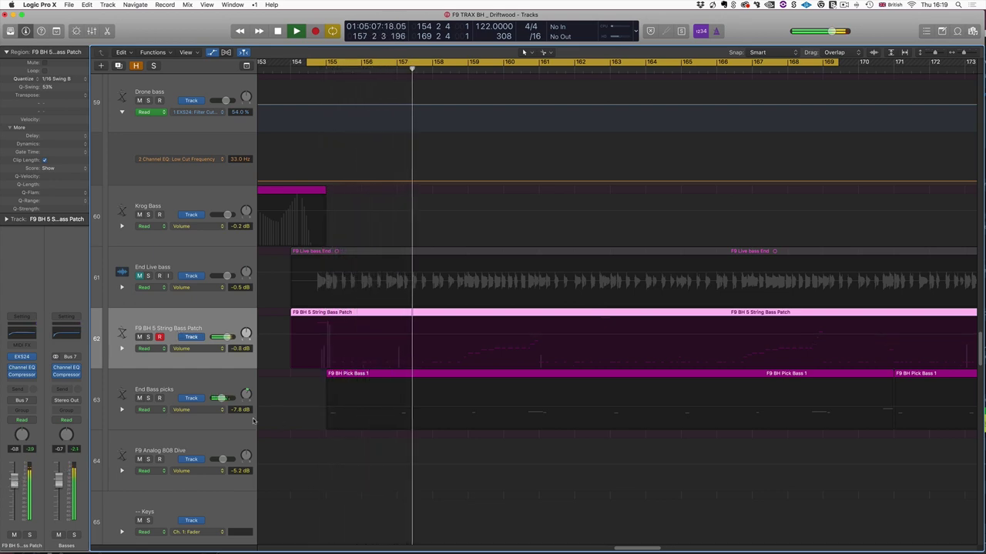
Step: Hide the track automation and open the F9 BH 5 String Bass Patch region in the Piano Roll
{"action": "scroll", "coordinate": [231, 285], "scroll_direction": "down", "scroll_amount": 1}
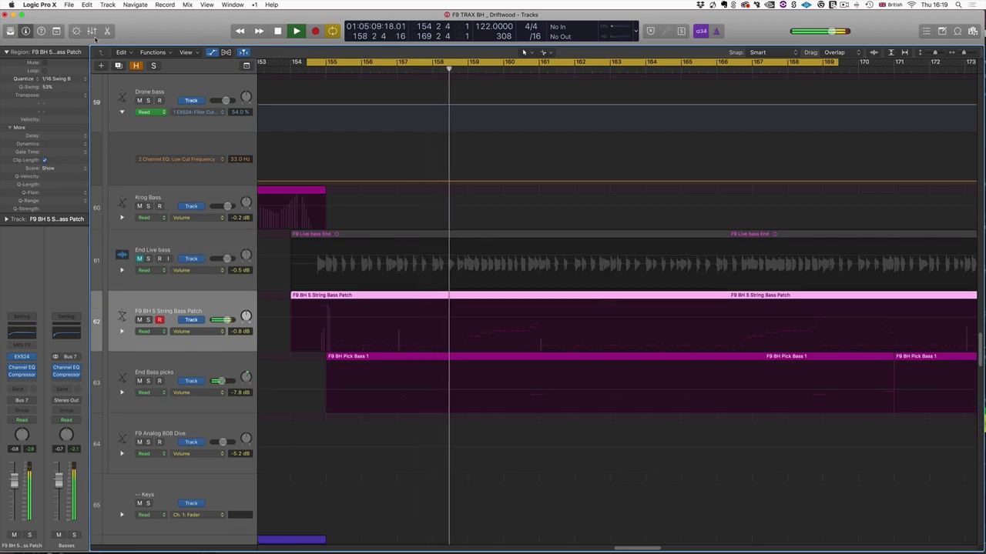
{"action": "key", "text": "a"}
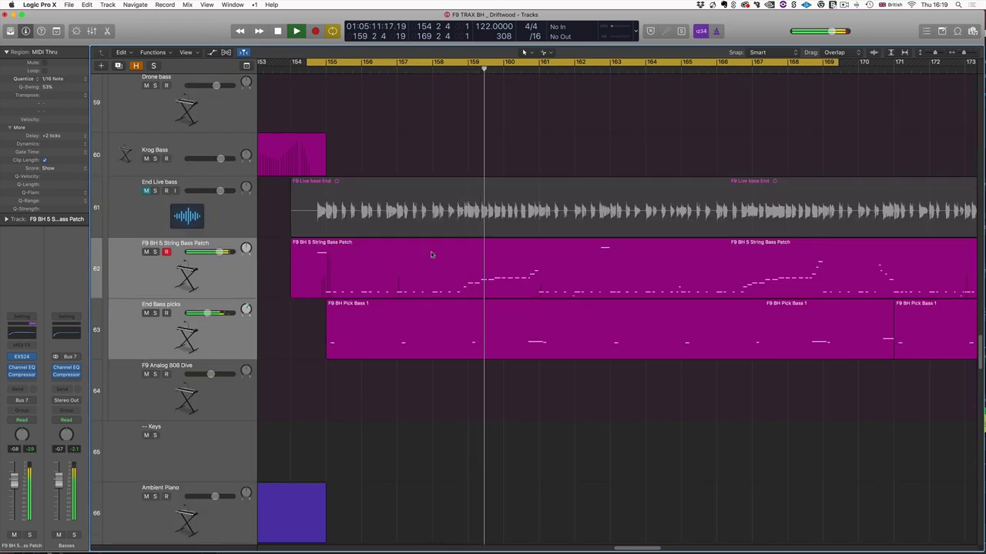
{"action": "double_click", "coordinate": [450, 291]}
{"action": "scroll", "coordinate": [559, 441], "scroll_direction": "up", "scroll_amount": 2}
{"action": "scroll", "coordinate": [559, 441], "scroll_direction": "right", "scroll_amount": 2}
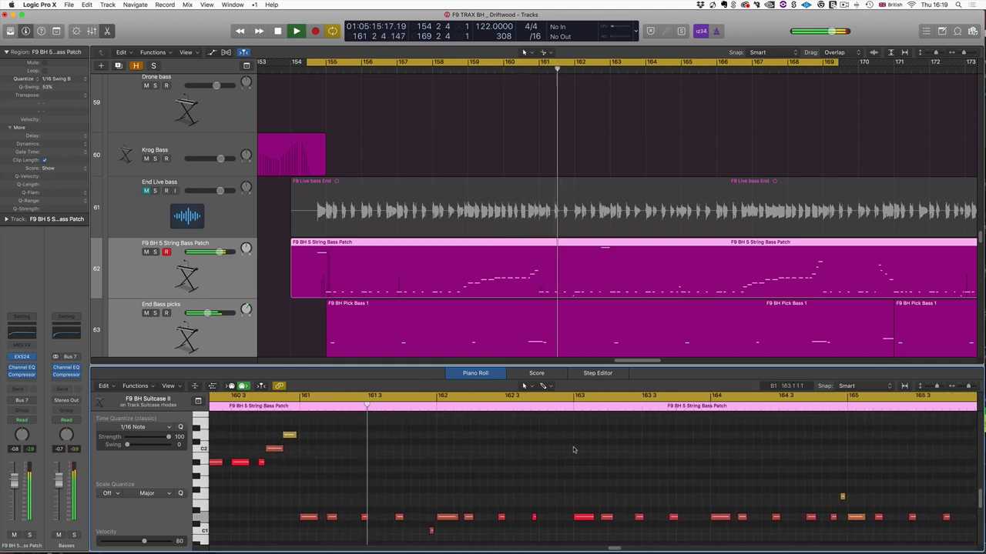
{"action": "scroll", "coordinate": [572, 450], "scroll_direction": "down", "scroll_amount": 1}
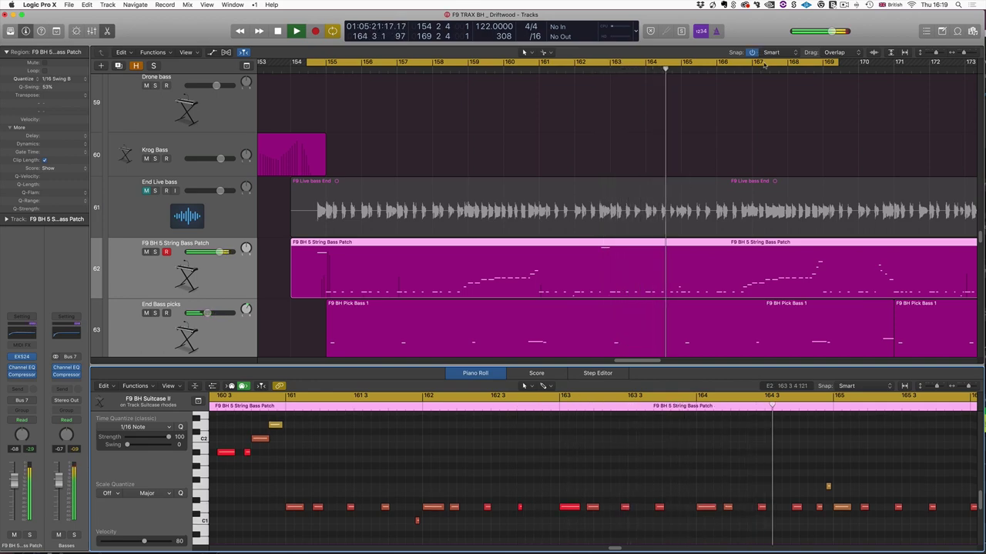
Step: Examine the 5 String Bass Patch notes between bars 164 and 172 in the Piano Roll during playback
{"action": "scroll", "coordinate": [786, 468], "scroll_direction": "right", "scroll_amount": 6}
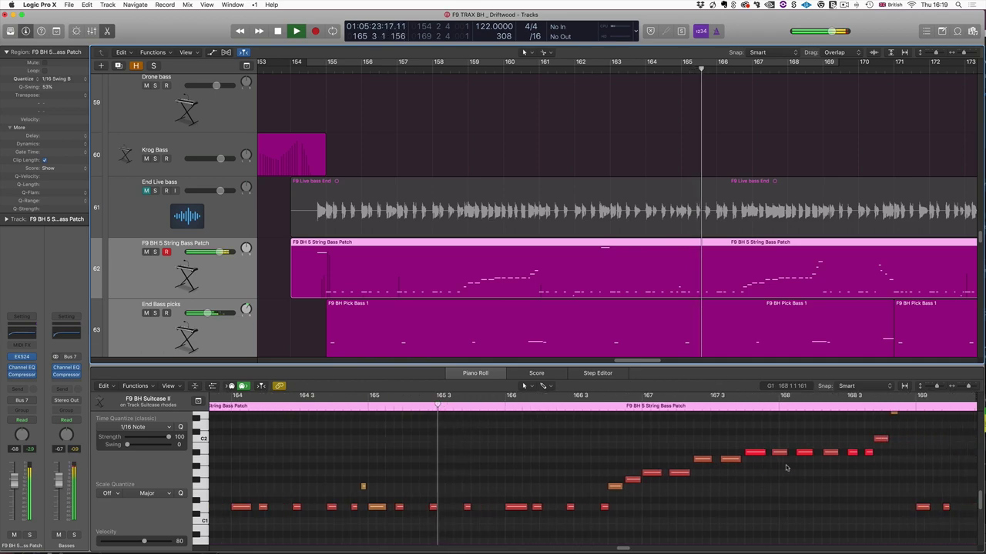
{"action": "scroll", "coordinate": [787, 468], "scroll_direction": "up", "scroll_amount": 1}
{"action": "scroll", "coordinate": [713, 445], "scroll_direction": "right", "scroll_amount": 1}
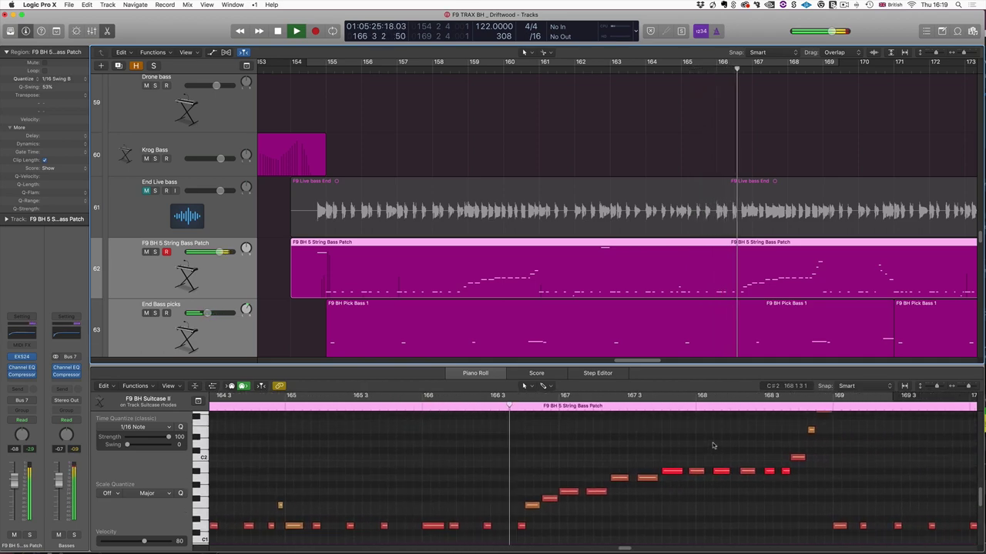
{"action": "scroll", "coordinate": [672, 439], "scroll_direction": "right", "scroll_amount": 4}
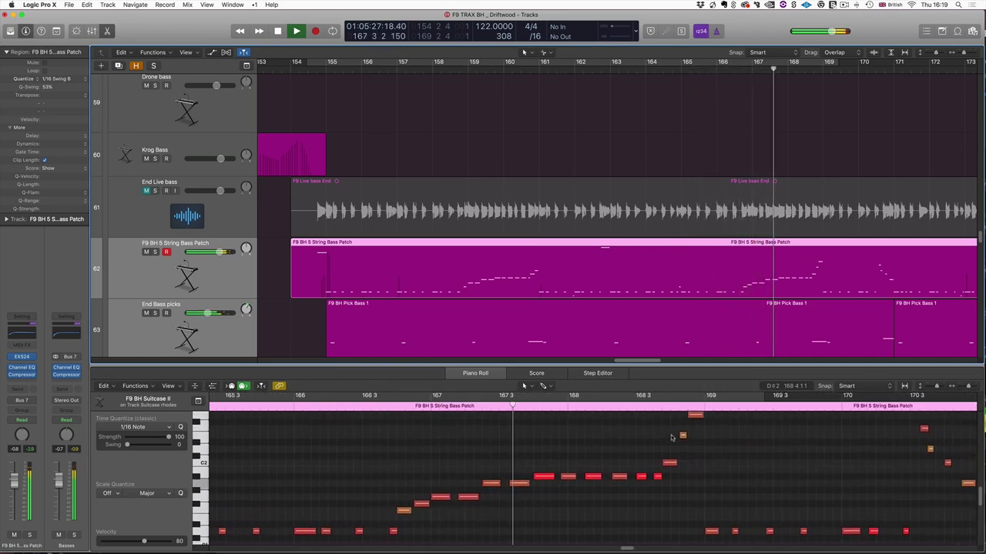
{"action": "scroll", "coordinate": [670, 438], "scroll_direction": "up", "scroll_amount": 2}
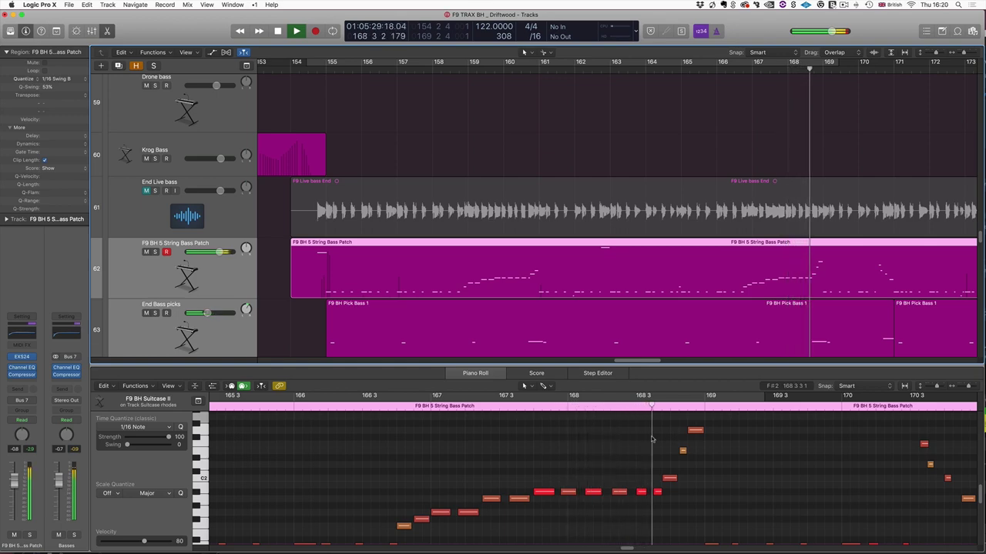
{"action": "scroll", "coordinate": [741, 449], "scroll_direction": "down", "scroll_amount": 2}
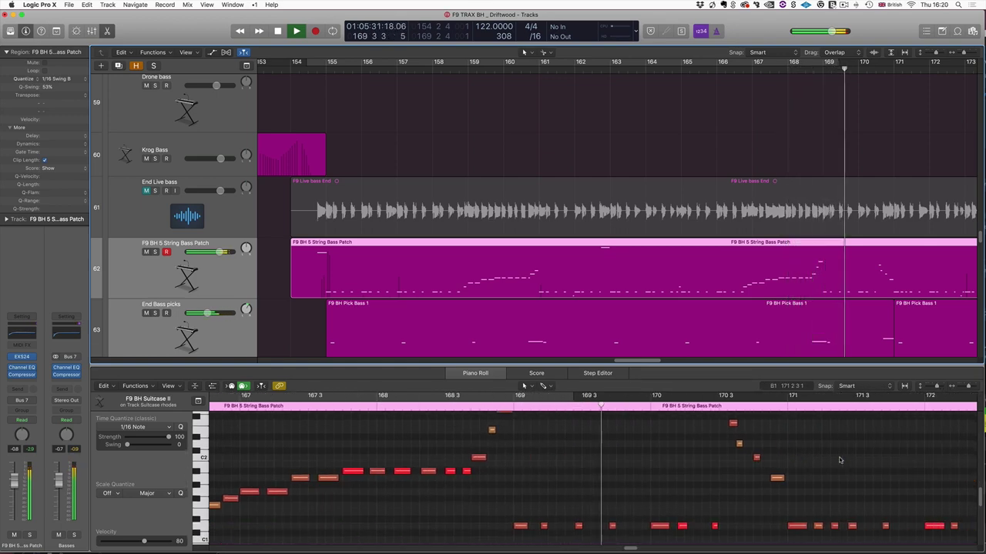
{"action": "scroll", "coordinate": [741, 448], "scroll_direction": "right", "scroll_amount": 5}
{"action": "scroll", "coordinate": [742, 450], "scroll_direction": "up", "scroll_amount": 2}
{"action": "scroll", "coordinate": [744, 449], "scroll_direction": "down", "scroll_amount": 1}
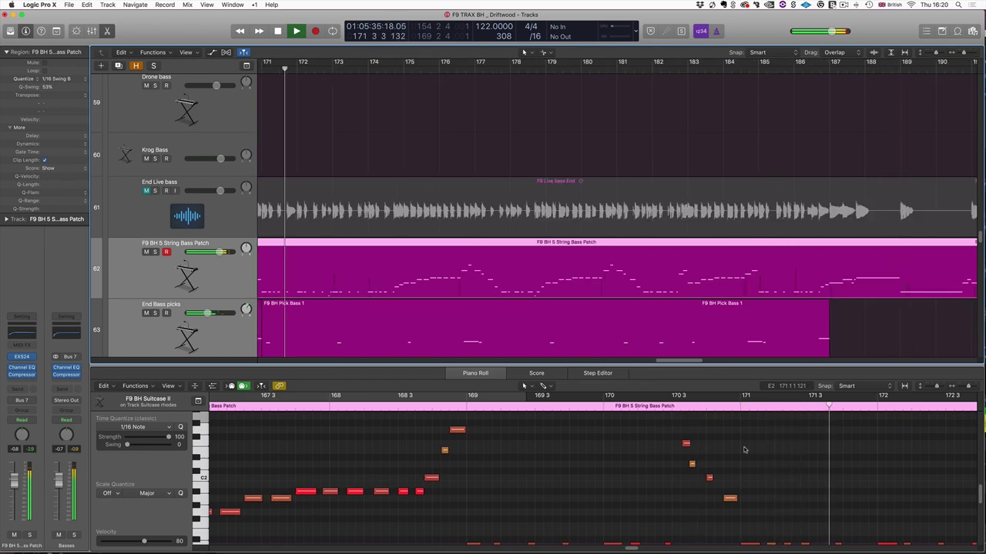
{"action": "scroll", "coordinate": [552, 468], "scroll_direction": "left", "scroll_amount": 2}
{"action": "scroll", "coordinate": [552, 467], "scroll_direction": "left", "scroll_amount": 6}
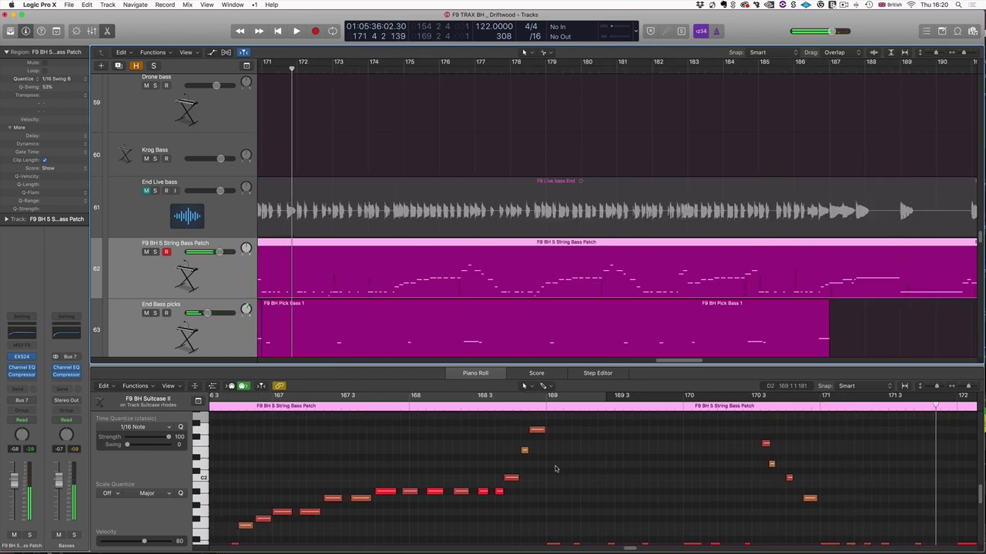
{"action": "scroll", "coordinate": [427, 117], "scroll_direction": "left", "scroll_amount": 2}
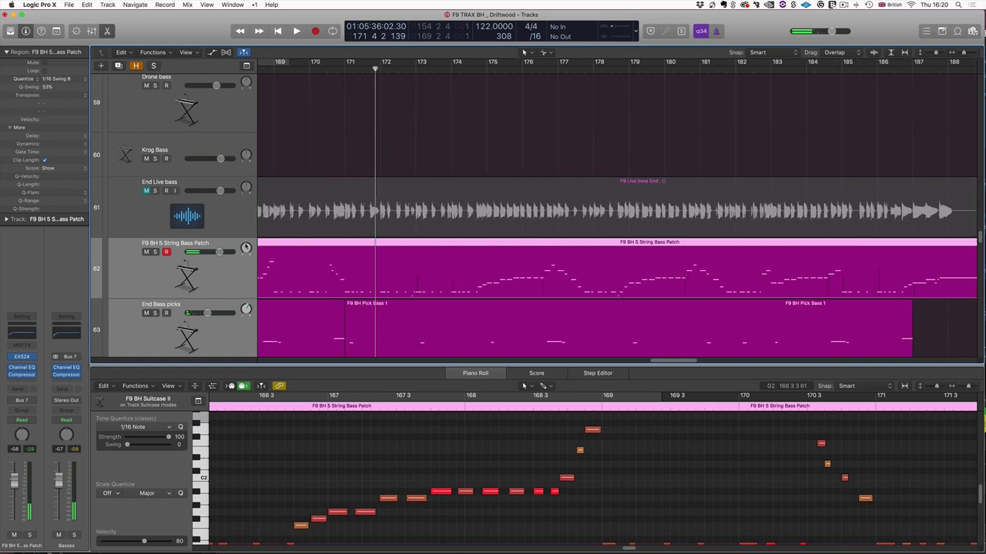
Step: Make F9 BH 5 String Bass Patch the only selected track and close the Piano Roll
{"action": "left_click", "coordinate": [229, 270]}
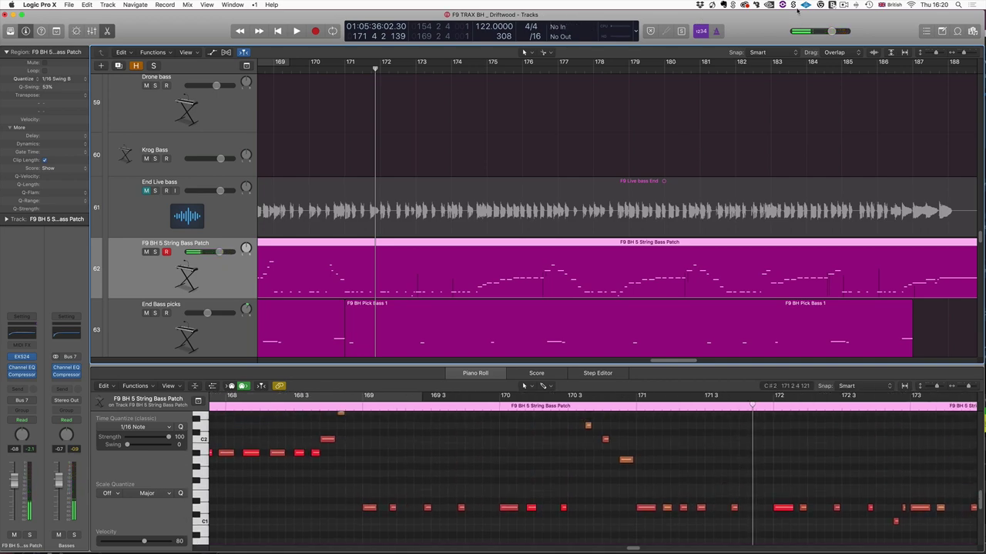
{"action": "left_click", "coordinate": [107, 31]}
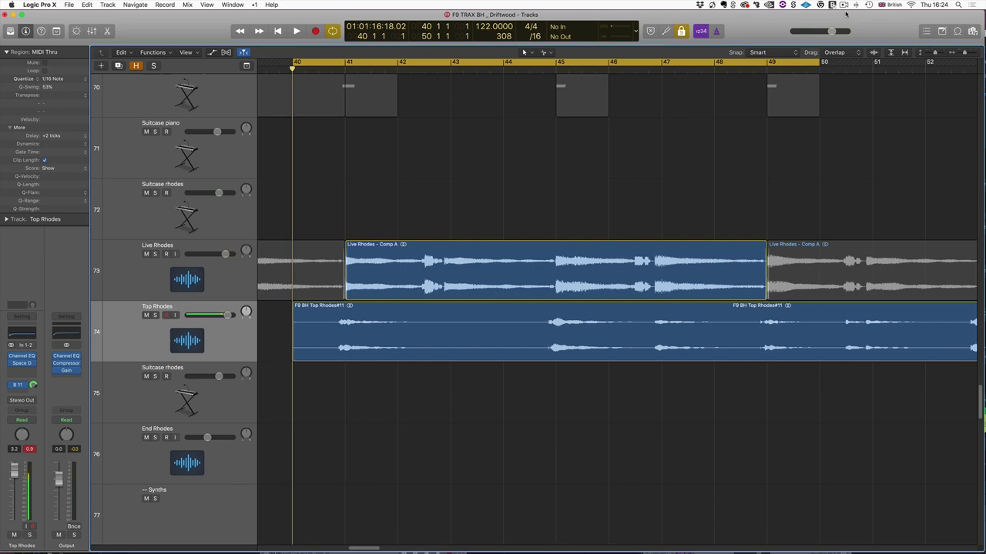
Step: Audition the Live Rhodes and Top Rhodes regions together from bar 40 with enlarged waveforms, and select the F9 BH Top Rhodes#11 region
{"action": "key", "text": "space"}
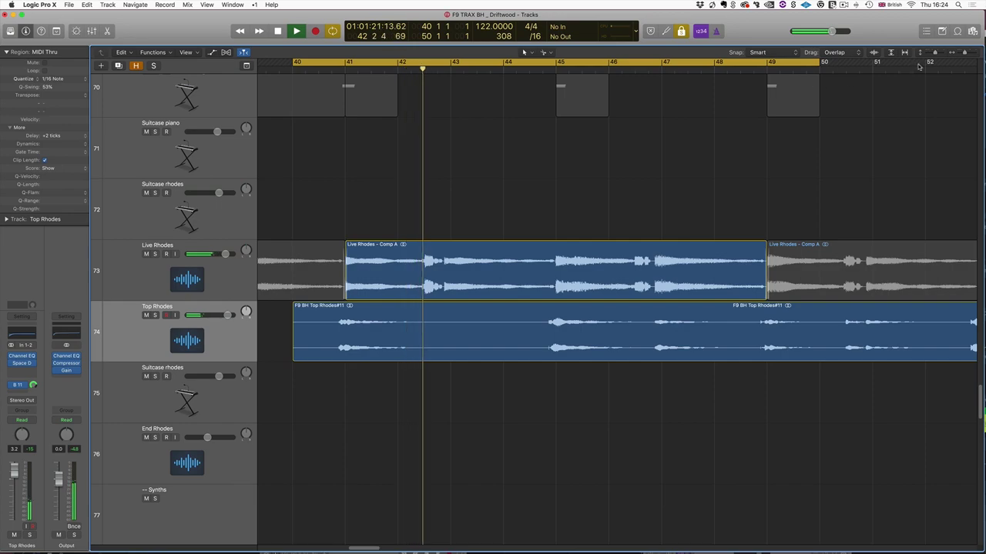
{"action": "left_click_drag", "start_coordinate": [935, 53], "coordinate": [937, 53]}
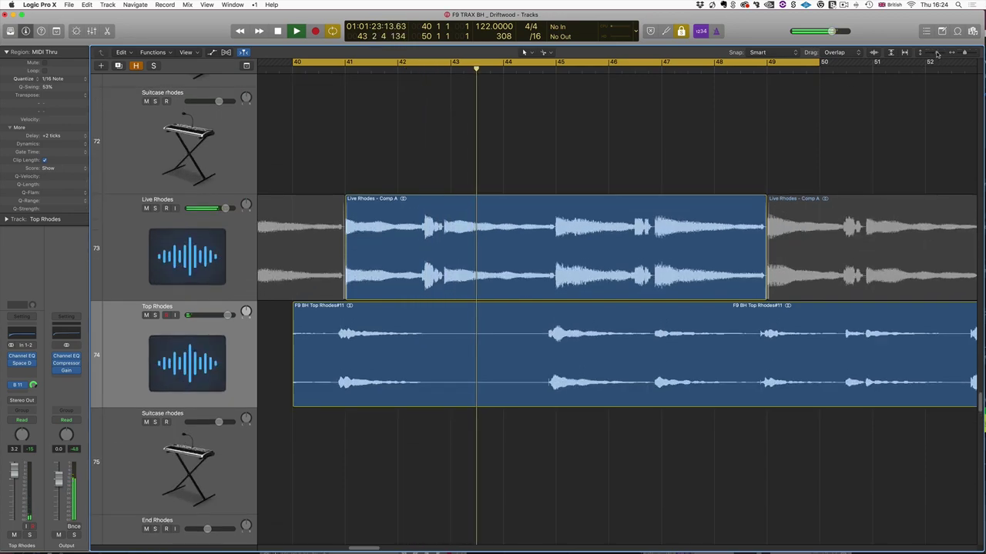
{"action": "key", "text": "super+Right"}
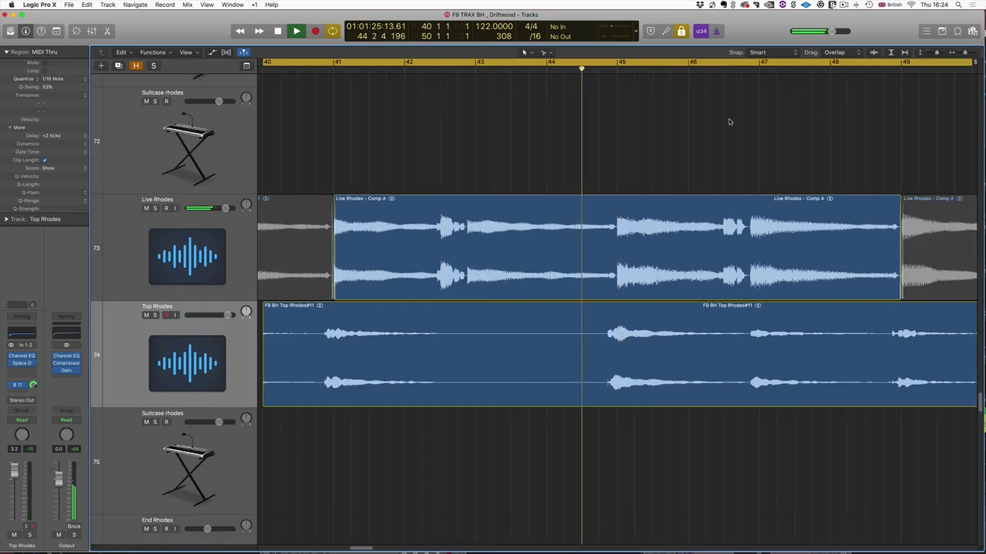
{"action": "scroll", "coordinate": [730, 122], "scroll_direction": "right", "scroll_amount": 1}
{"action": "scroll", "coordinate": [730, 121], "scroll_direction": "left", "scroll_amount": 2}
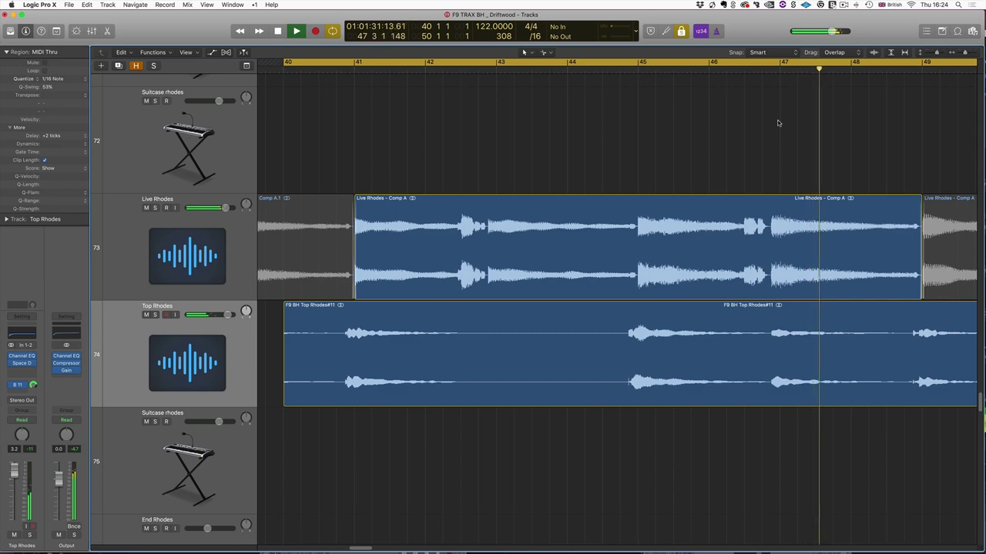
{"action": "key", "text": "space"}
{"action": "left_click", "coordinate": [639, 347]}
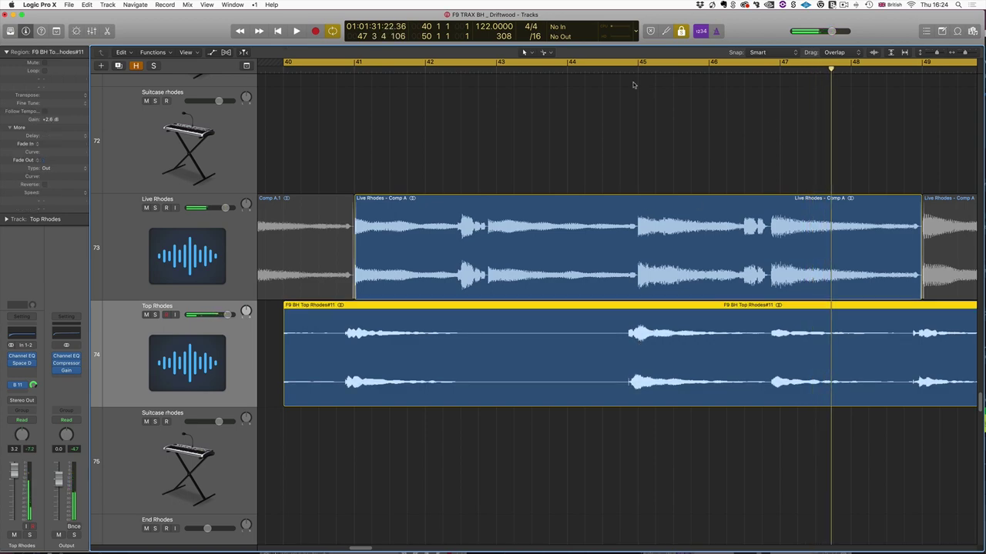
Step: Set the cycle range from 44 4 1 to about 47 1 and audition the F9 BH Top Rhodes#11 region alone
{"action": "left_click", "coordinate": [621, 67]}
{"action": "left_click", "coordinate": [599, 66]}
{"action": "left_click_drag", "start_coordinate": [599, 66], "coordinate": [773, 66]}
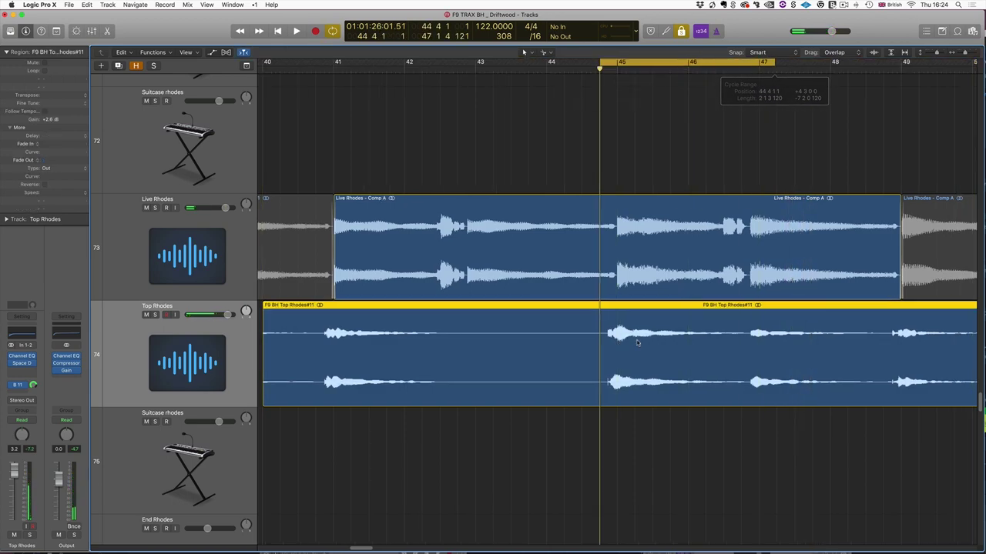
{"action": "left_click", "coordinate": [647, 344]}
{"action": "key", "text": "space"}
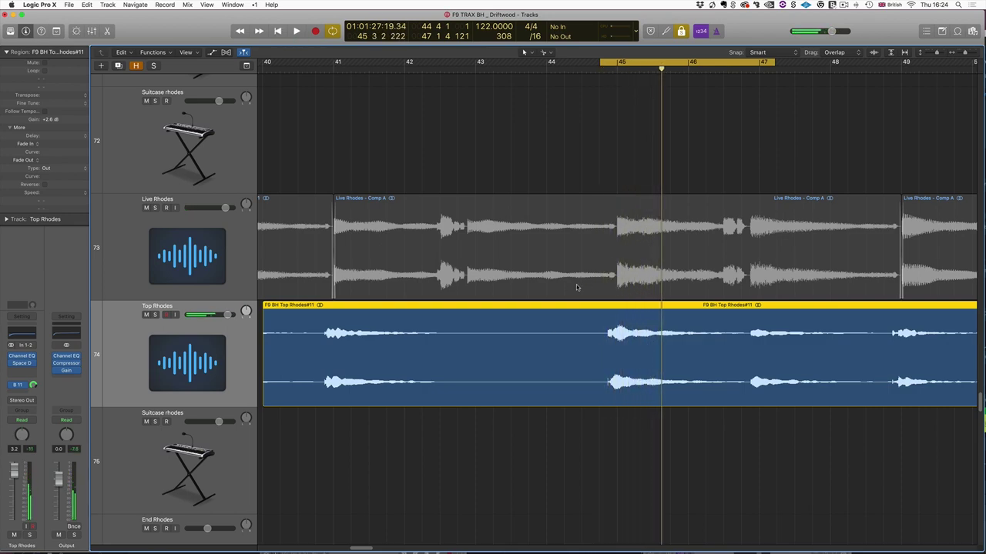
Step: Audition the Live Rhodes - Comp A region over the same cycle range, first alone and also together with the Top Rhodes region
{"action": "left_click", "coordinate": [607, 280]}
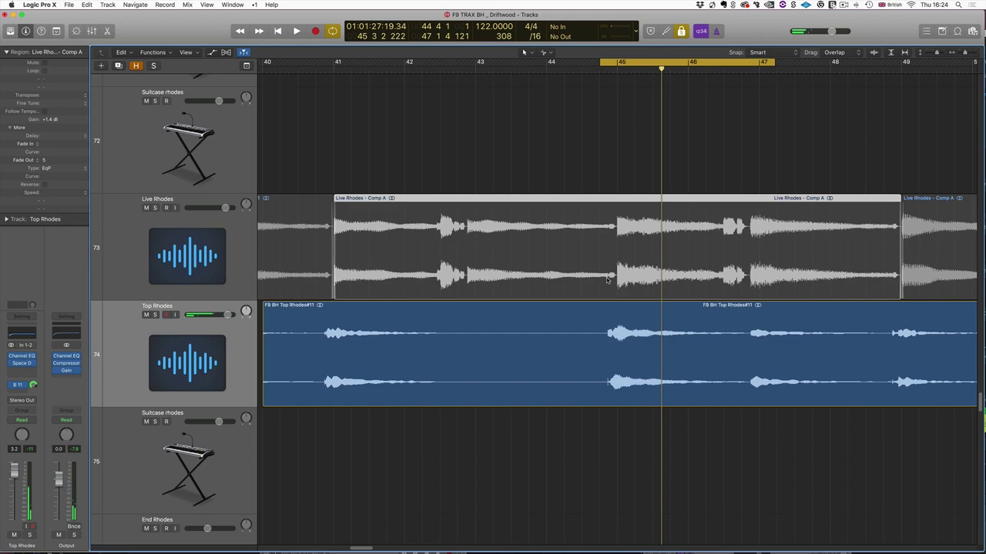
{"action": "left_click", "coordinate": [608, 280]}
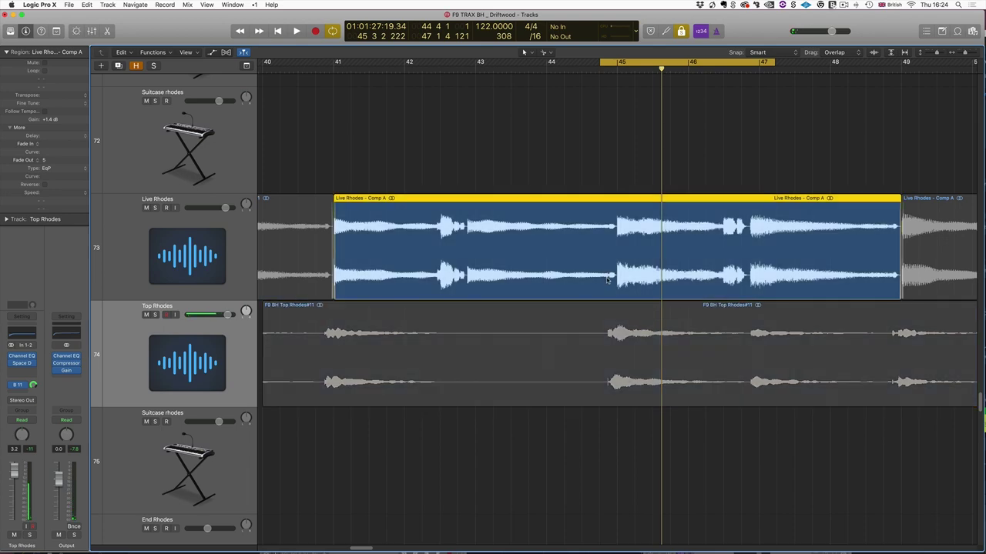
{"action": "key", "text": "space"}
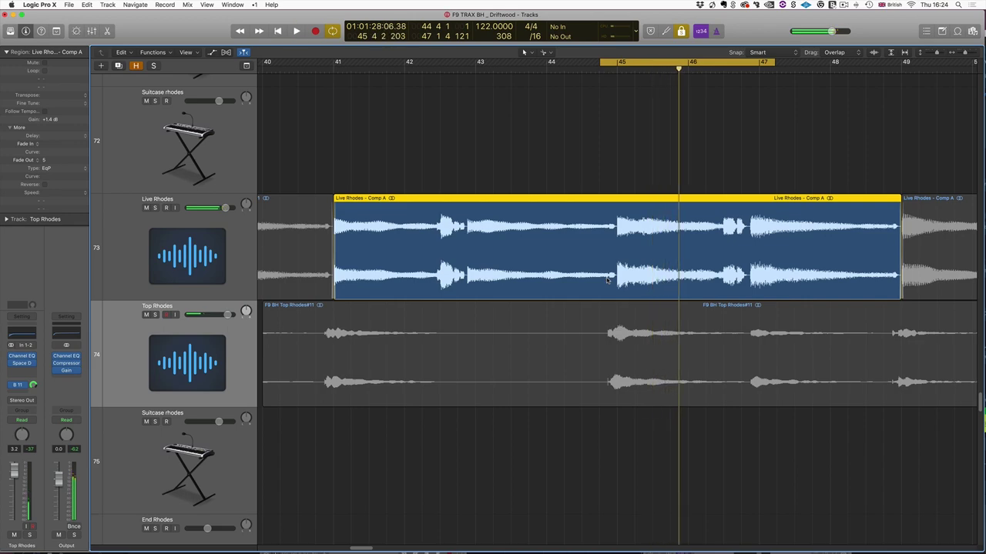
{"action": "left_click", "coordinate": [708, 338], "text": "shift"}
{"action": "key", "text": "space"}
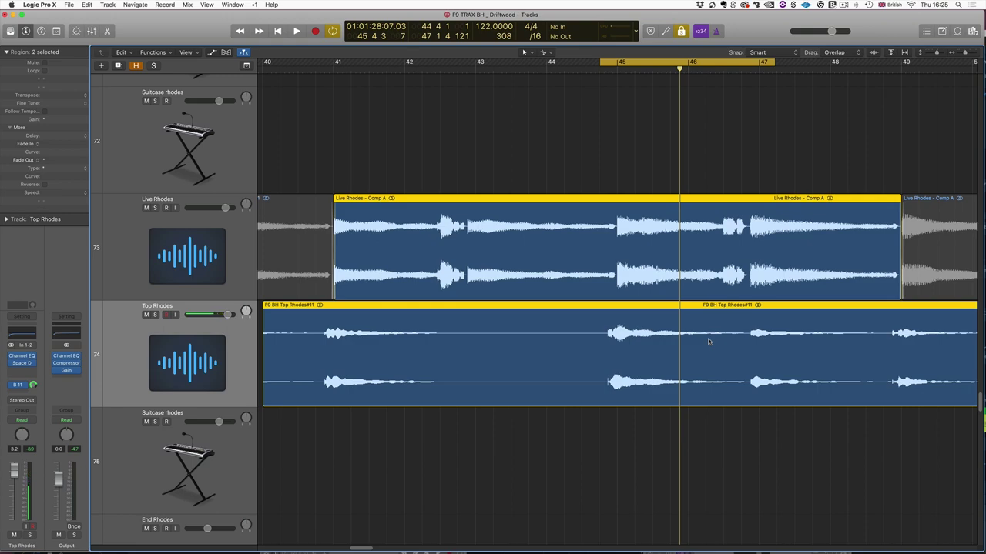
Step: Select the F9 BH Suitcase II region on the Suitcase piano track and audition it with a cycle range from 56 3 4 to 59 3 3
{"action": "scroll", "coordinate": [708, 341], "scroll_direction": "right", "scroll_amount": 3}
{"action": "scroll", "coordinate": [708, 341], "scroll_direction": "up", "scroll_amount": 3}
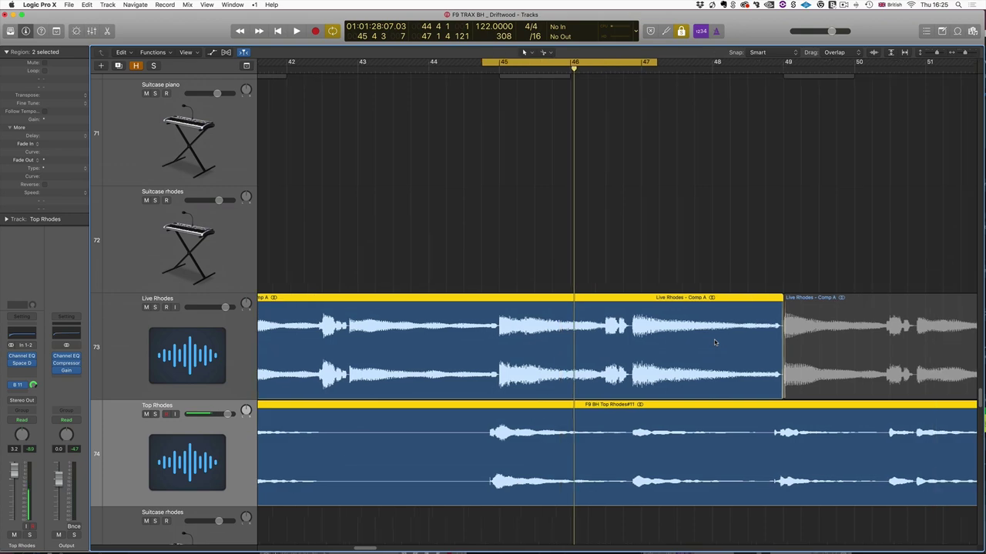
{"action": "scroll", "coordinate": [715, 341], "scroll_direction": "right", "scroll_amount": 5}
{"action": "scroll", "coordinate": [715, 342], "scroll_direction": "up", "scroll_amount": 3}
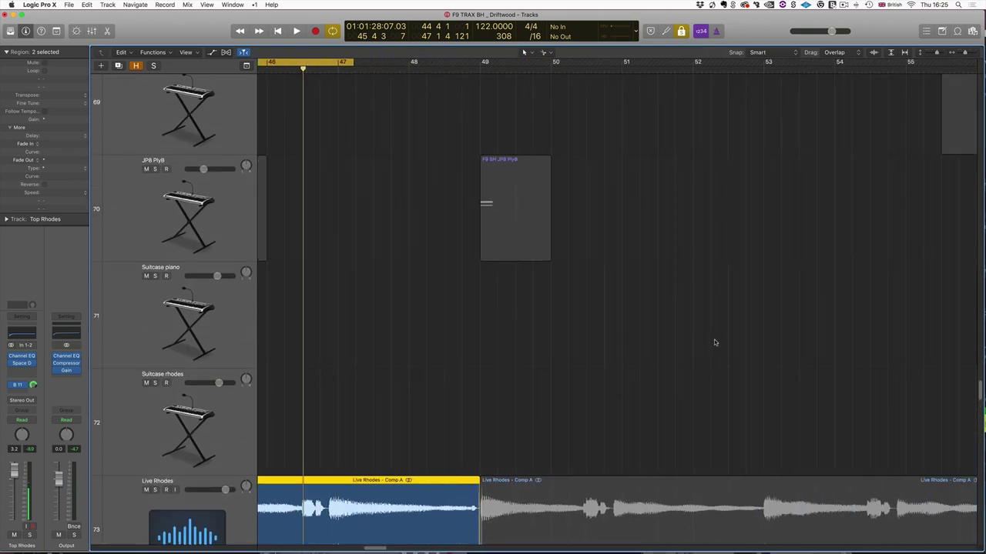
{"action": "scroll", "coordinate": [714, 342], "scroll_direction": "right", "scroll_amount": 6}
{"action": "scroll", "coordinate": [714, 342], "scroll_direction": "up", "scroll_amount": 1}
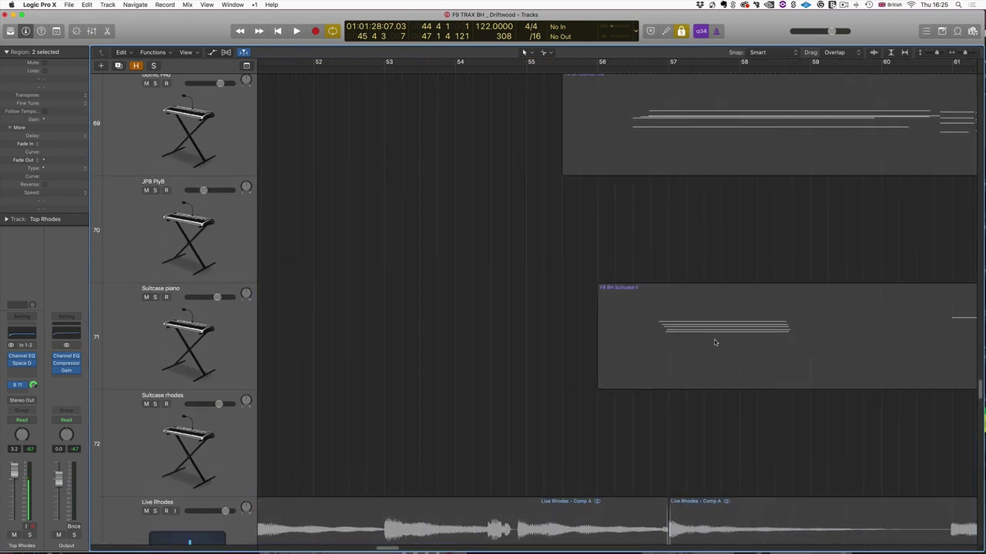
{"action": "scroll", "coordinate": [715, 342], "scroll_direction": "up", "scroll_amount": 2}
{"action": "scroll", "coordinate": [715, 339], "scroll_direction": "right", "scroll_amount": 1}
{"action": "scroll", "coordinate": [704, 339], "scroll_direction": "right", "scroll_amount": 2}
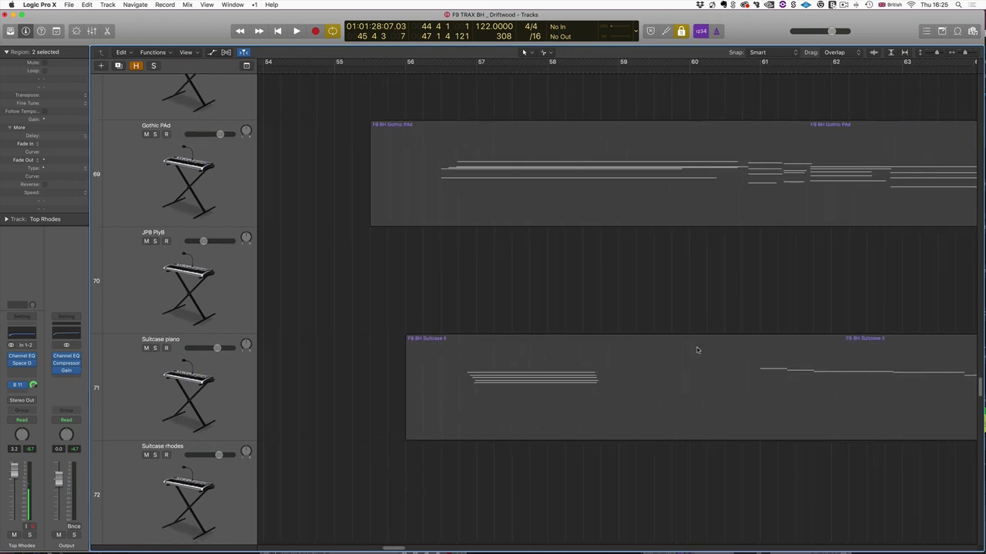
{"action": "scroll", "coordinate": [685, 358], "scroll_direction": "down", "scroll_amount": 2}
{"action": "left_click", "coordinate": [670, 354]}
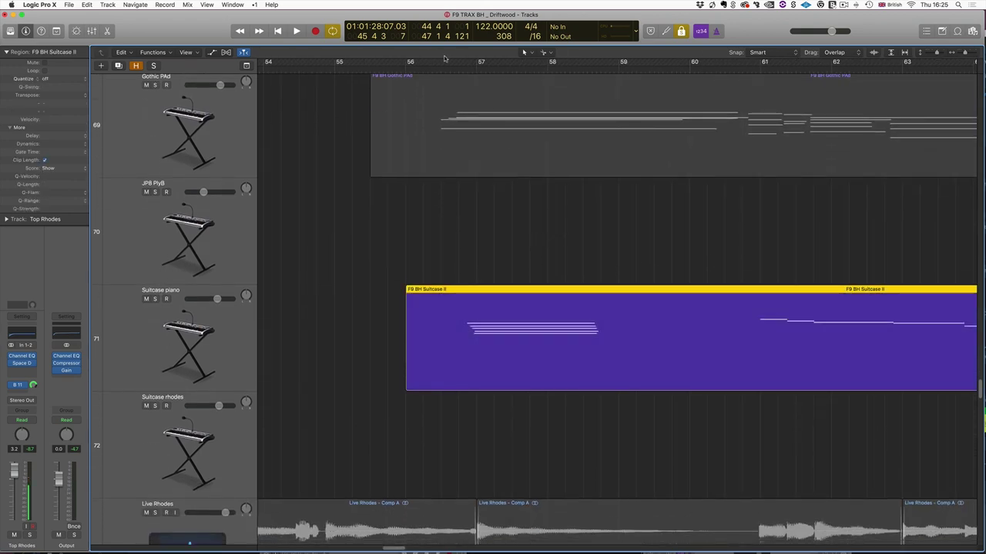
{"action": "left_click_drag", "start_coordinate": [454, 62], "coordinate": [668, 67]}
{"action": "key", "text": "space"}
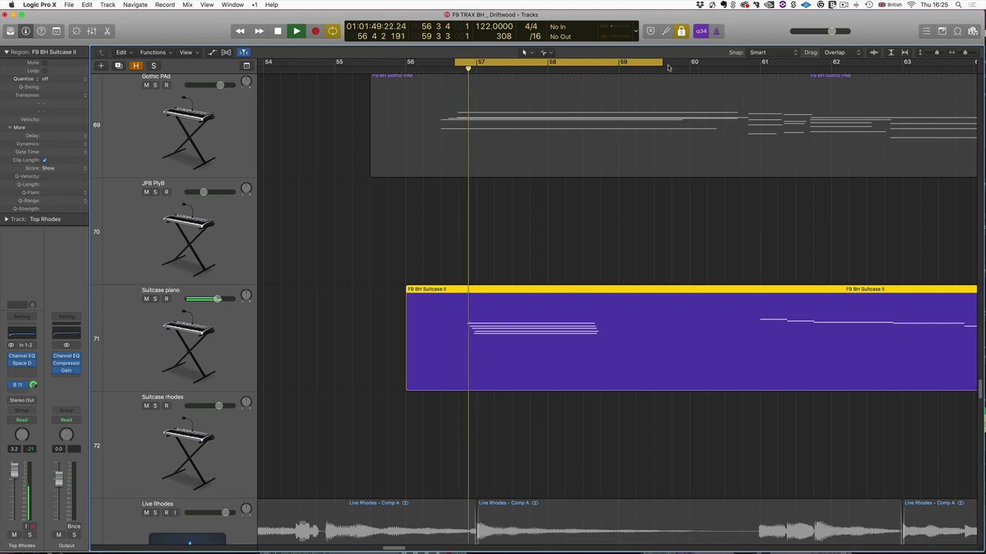
{"action": "key", "text": "space"}
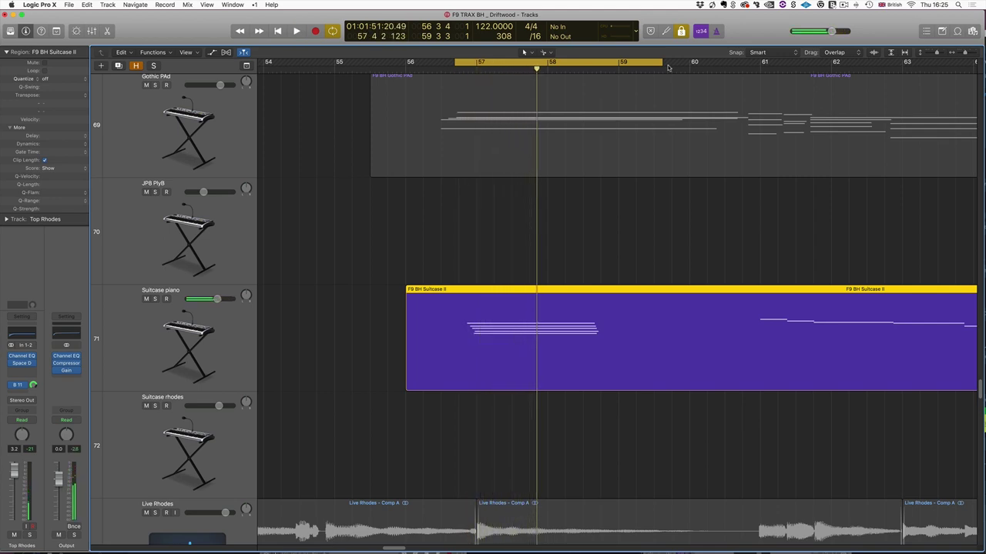
Step: Audition the Suitcase II region together with the Live Rhodes regions around bar 57, adding the Live Rhodes region from bar 63 to the selection
{"action": "left_click_drag", "start_coordinate": [440, 255], "coordinate": [585, 518]}
{"action": "scroll", "coordinate": [554, 412], "scroll_direction": "down", "scroll_amount": 2}
{"action": "key", "text": "space"}
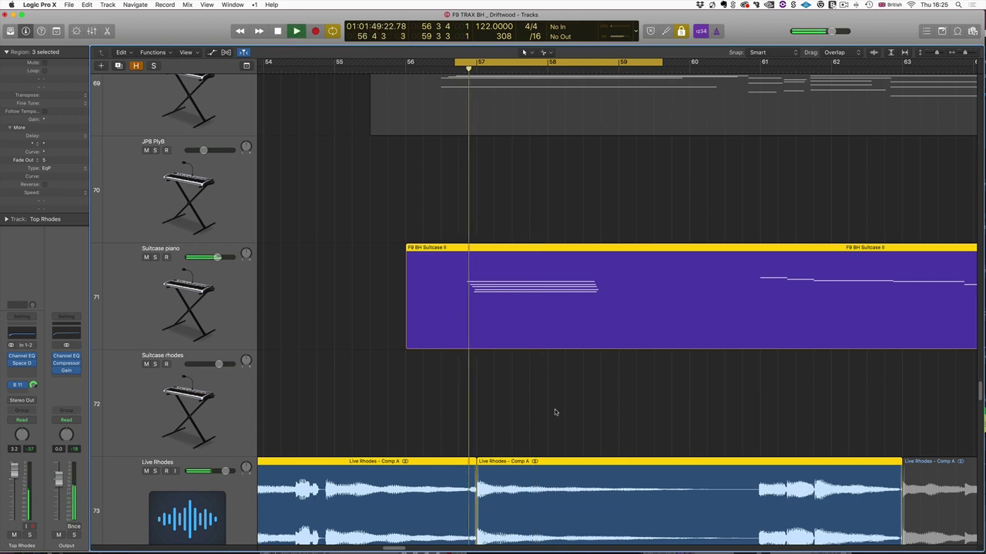
{"action": "scroll", "coordinate": [621, 441], "scroll_direction": "right", "scroll_amount": 6}
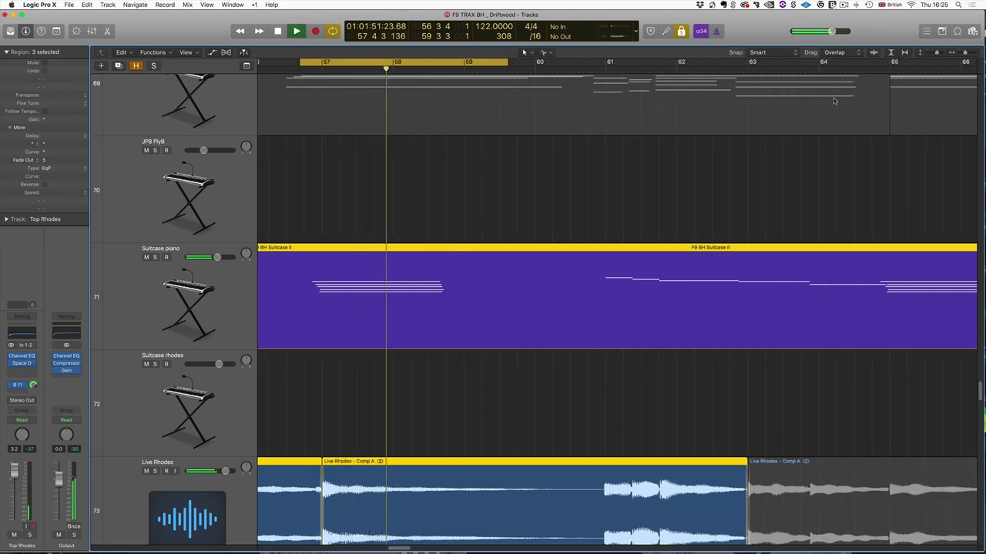
{"action": "left_click", "coordinate": [847, 498], "text": "shift"}
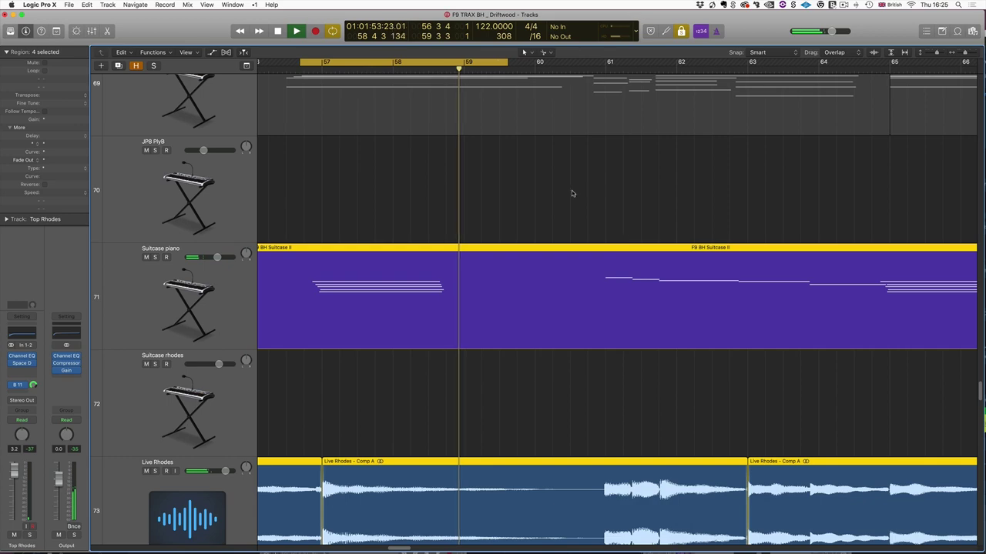
Step: Turn off cycle mode and let the selected Suitcase piano and Live Rhodes regions play on until about bar 68
{"action": "key", "text": "c"}
{"action": "scroll", "coordinate": [649, 180], "scroll_direction": "down", "scroll_amount": 5}
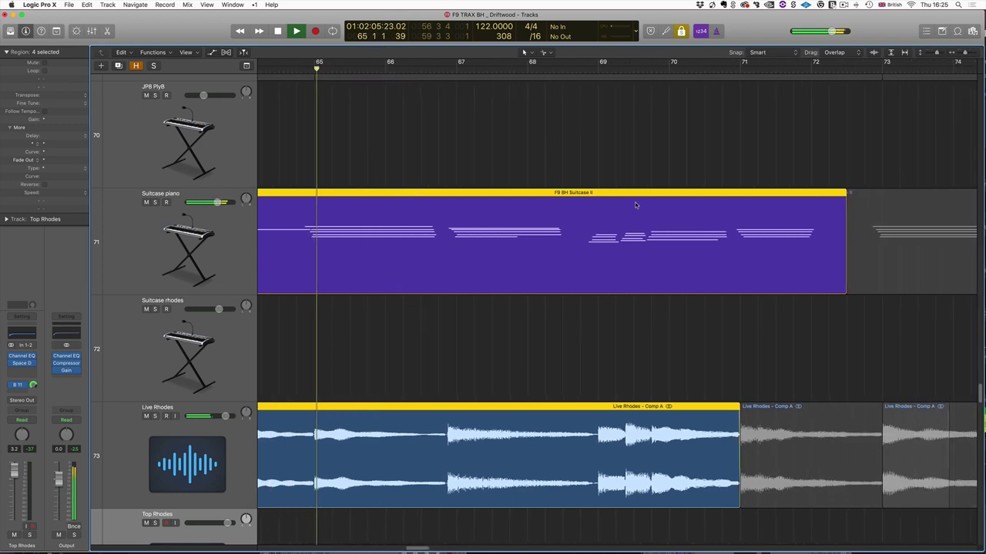
{"action": "scroll", "coordinate": [636, 205], "scroll_direction": "left", "scroll_amount": 8}
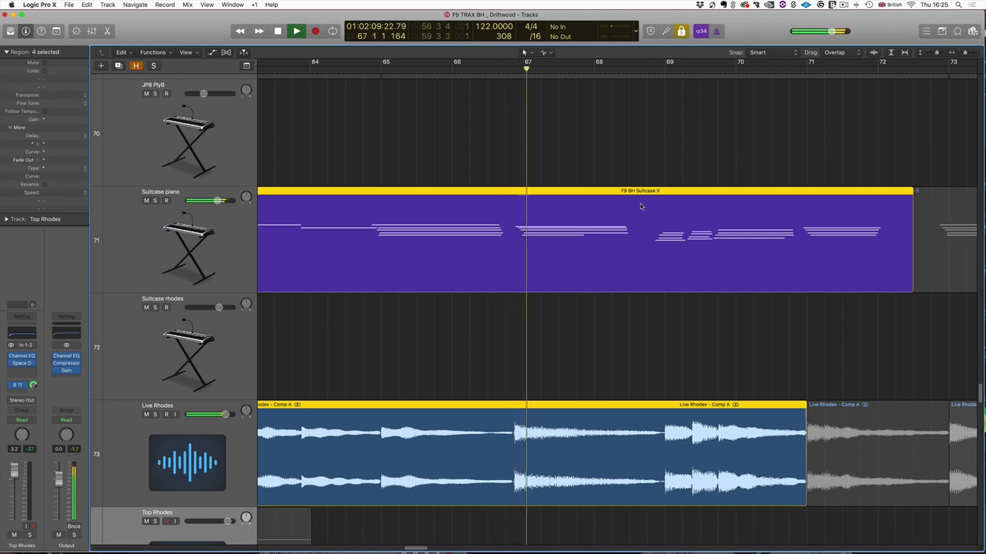
{"action": "key", "text": "space"}
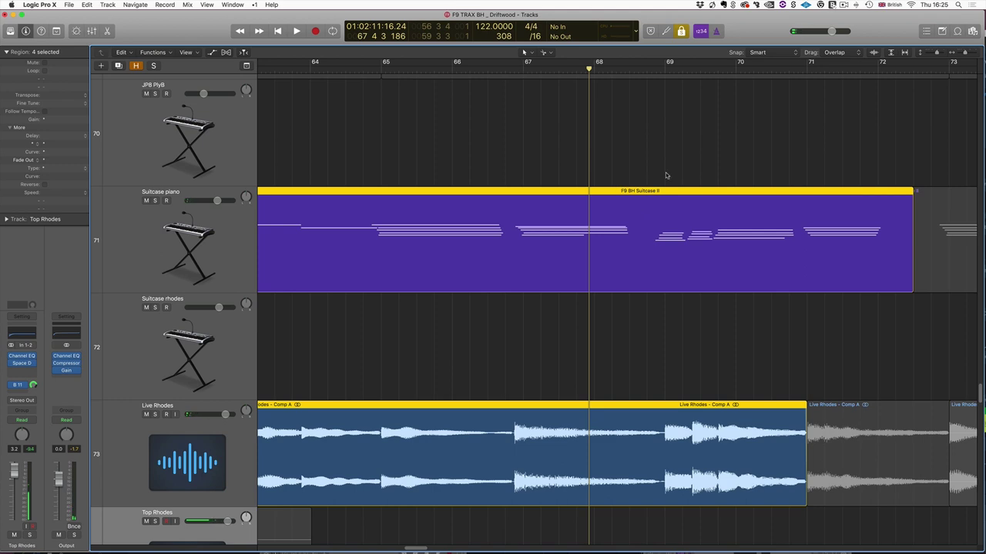
Step: Open the F9 BH Suitcase II region in the Piano Roll, examine its chords between bars 67 and 72, and select the F4 note at bar 70
{"action": "left_click", "coordinate": [589, 223]}
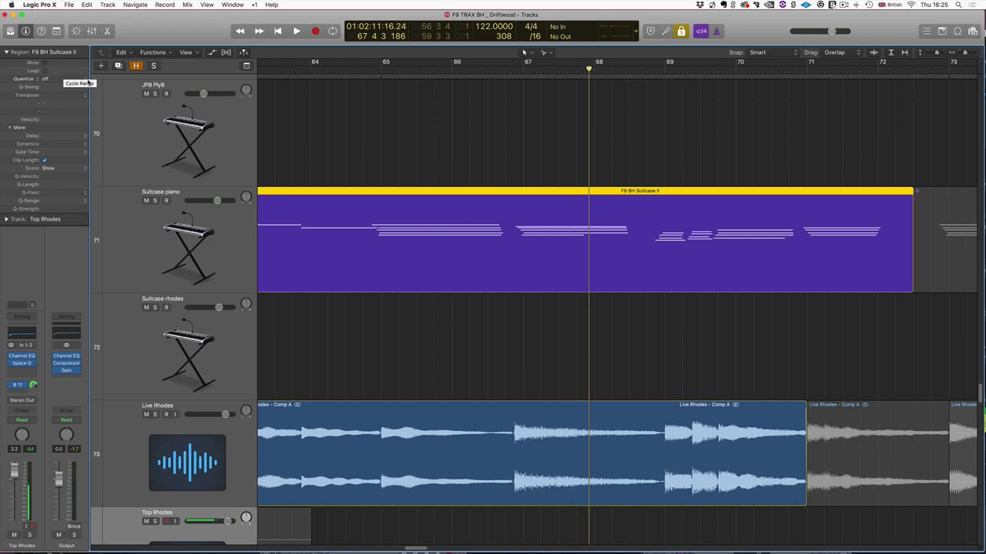
{"action": "scroll", "coordinate": [651, 303], "scroll_direction": "right", "scroll_amount": 2}
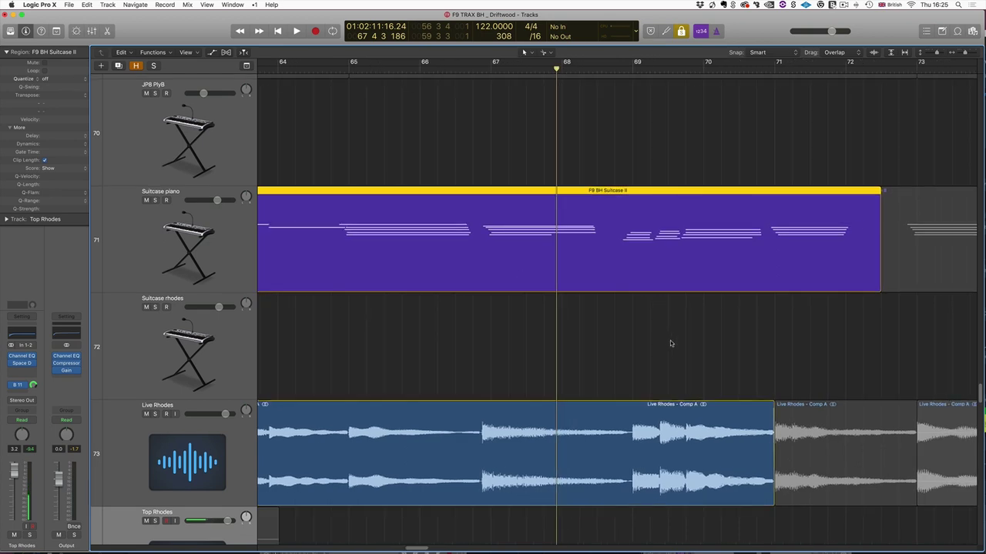
{"action": "scroll", "coordinate": [660, 344], "scroll_direction": "right", "scroll_amount": 1}
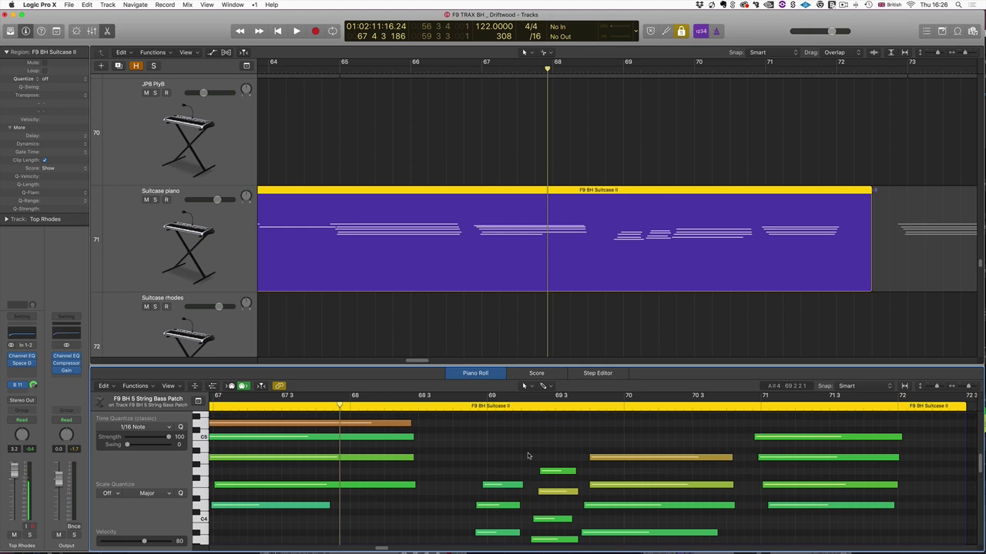
{"action": "scroll", "coordinate": [530, 456], "scroll_direction": "right", "scroll_amount": 2}
{"action": "scroll", "coordinate": [547, 455], "scroll_direction": "down", "scroll_amount": 1}
{"action": "left_click_drag", "start_coordinate": [530, 467], "coordinate": [527, 468]}
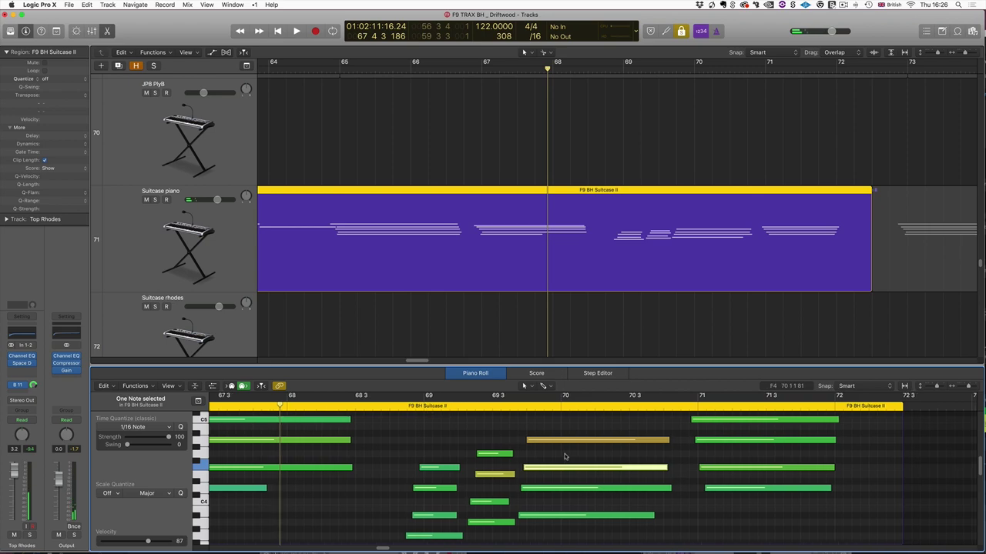
{"action": "scroll", "coordinate": [431, 438], "scroll_direction": "right", "scroll_amount": 1}
{"action": "left_click", "coordinate": [796, 127]}
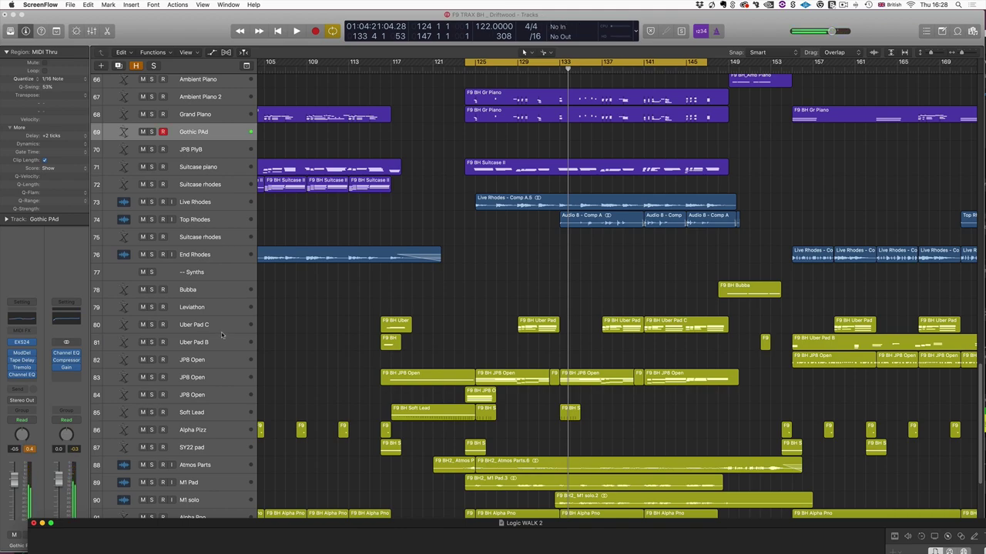
Step: Select the Uber Pad B and Alpha Pizz synth tracks one after the other to try their sounds
{"action": "left_click", "coordinate": [196, 347]}
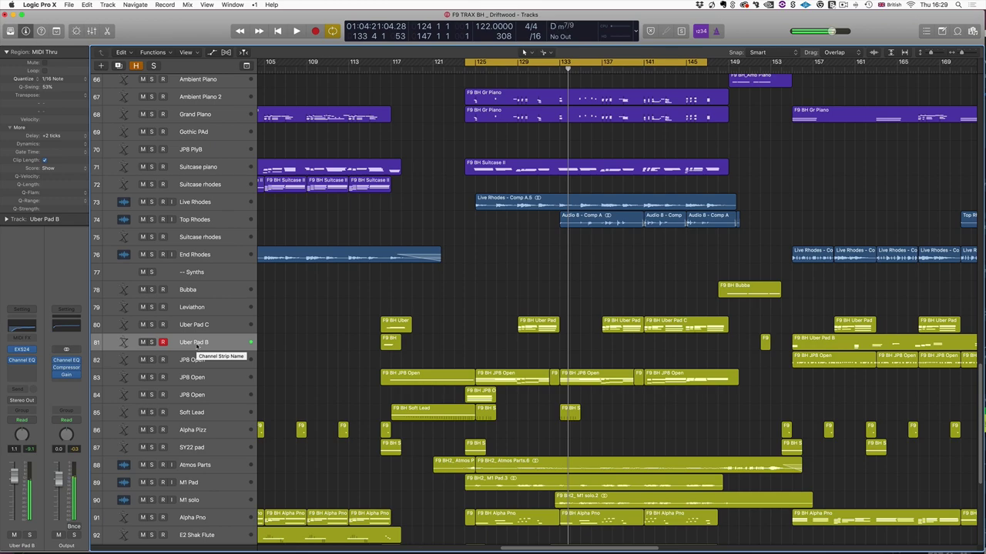
{"action": "left_click", "coordinate": [202, 436]}
{"action": "scroll", "coordinate": [451, 208], "scroll_direction": "down", "scroll_amount": 5}
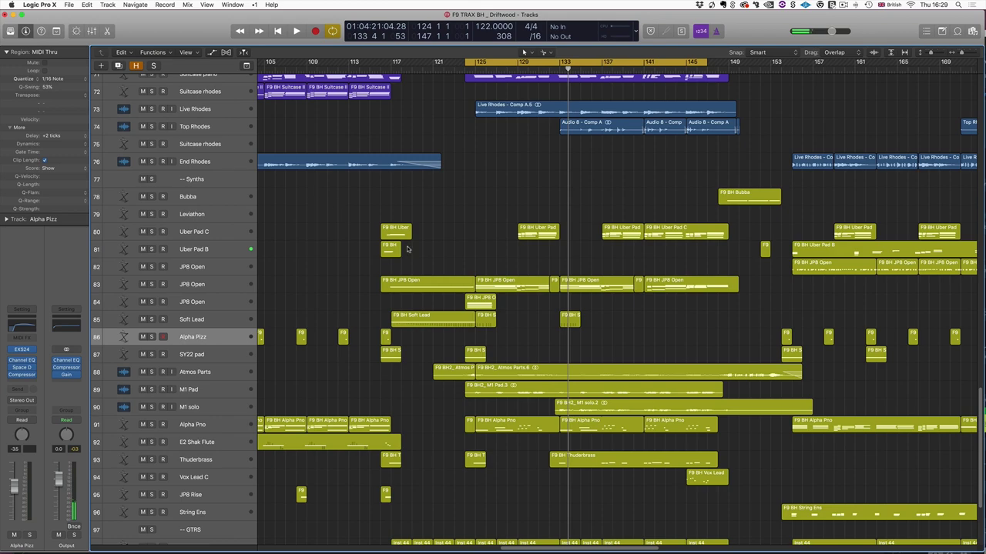
Step: Select the regions on the synth tracks from Bubba to String Ens, solo them and play from bar 124
{"action": "left_click_drag", "start_coordinate": [315, 203], "coordinate": [843, 511]}
{"action": "key", "text": "ctrl+s"}
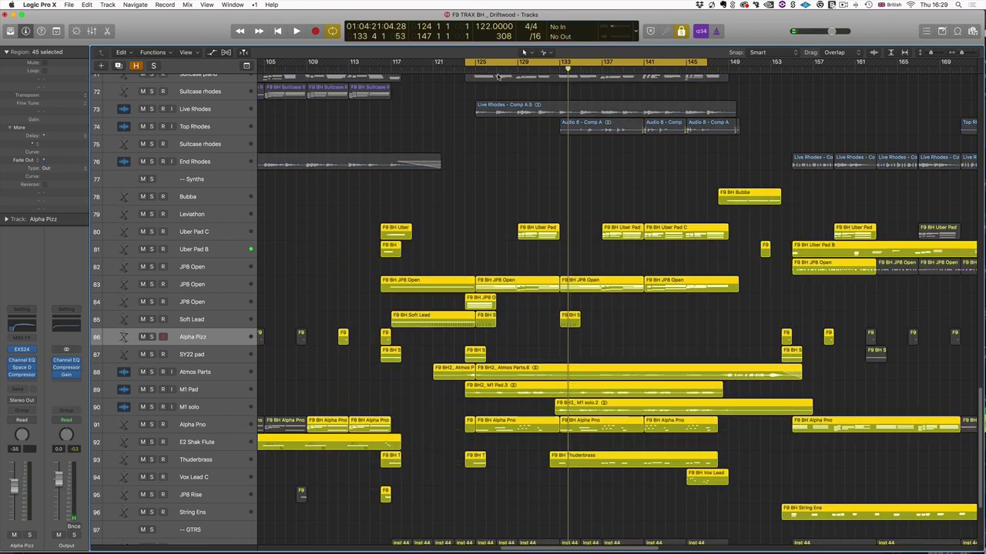
{"action": "key", "text": "Return"}
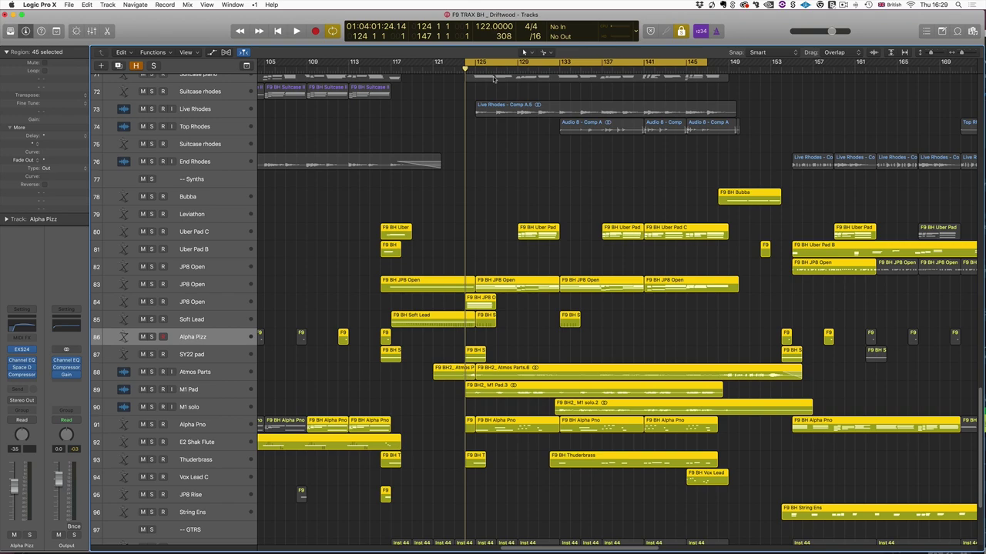
{"action": "key", "text": "space"}
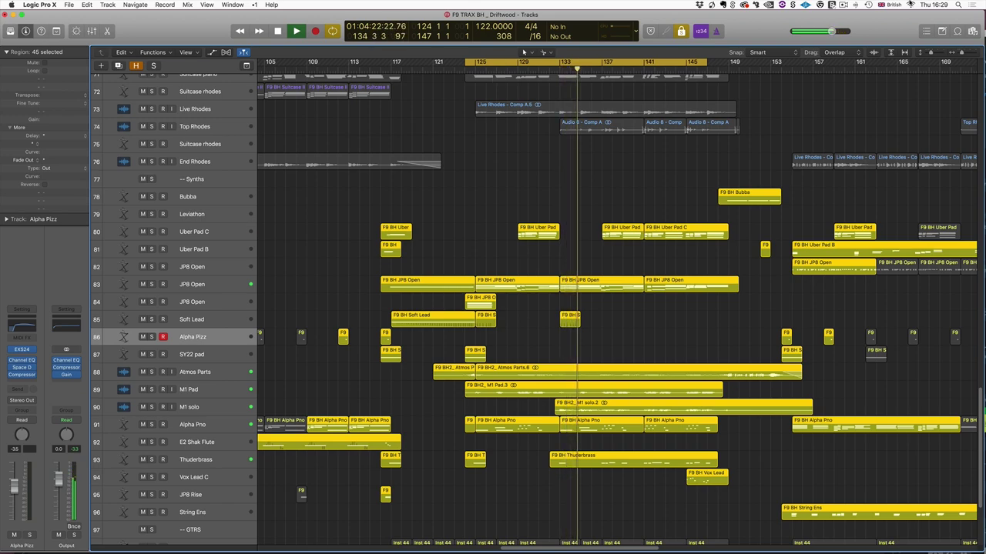
Step: Extend the end of the cycle range to bar 154 while the soloed synth regions play, and stop playback around bar 140
{"action": "left_click_drag", "start_coordinate": [704, 64], "coordinate": [781, 65]}
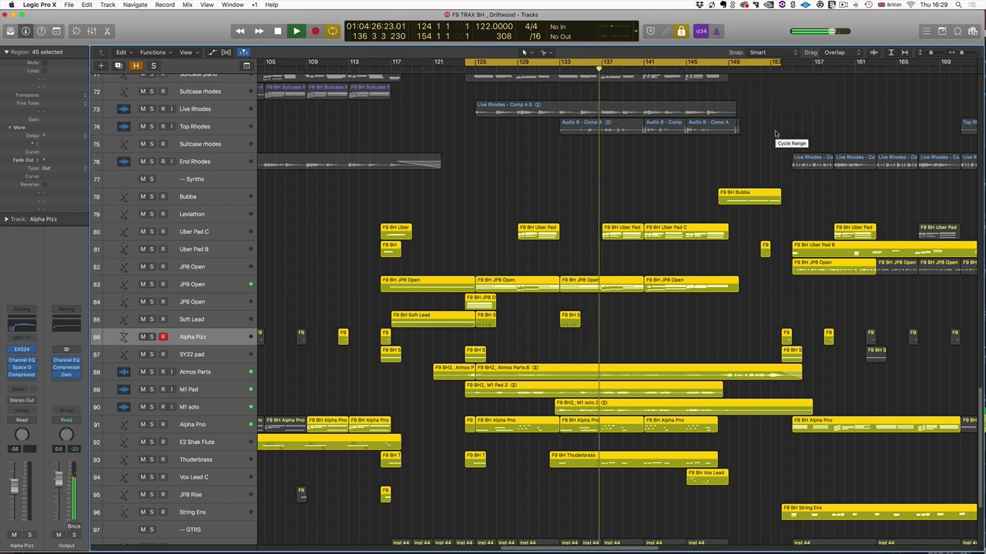
{"action": "scroll", "coordinate": [770, 132], "scroll_direction": "down", "scroll_amount": 1}
{"action": "scroll", "coordinate": [767, 135], "scroll_direction": "down", "scroll_amount": 2}
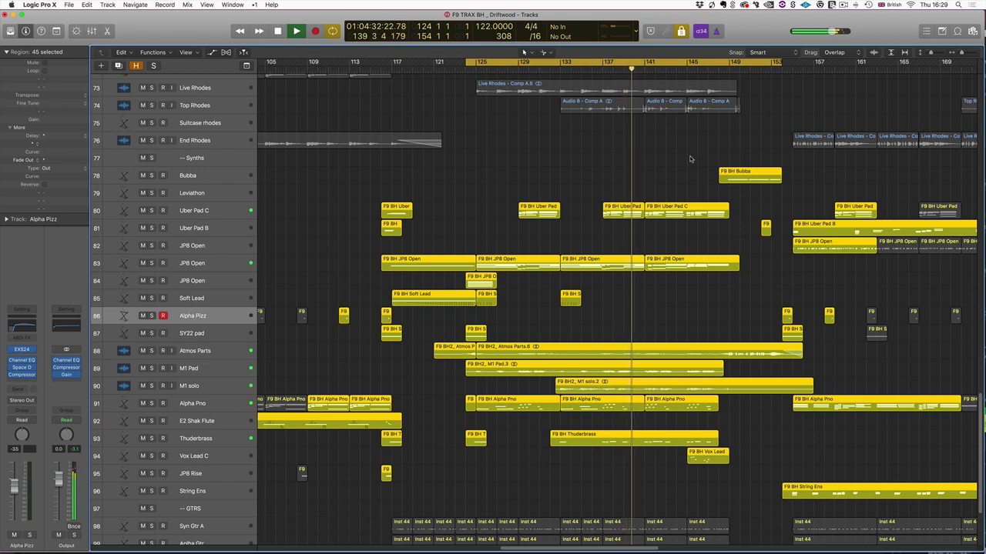
{"action": "key", "text": "space"}
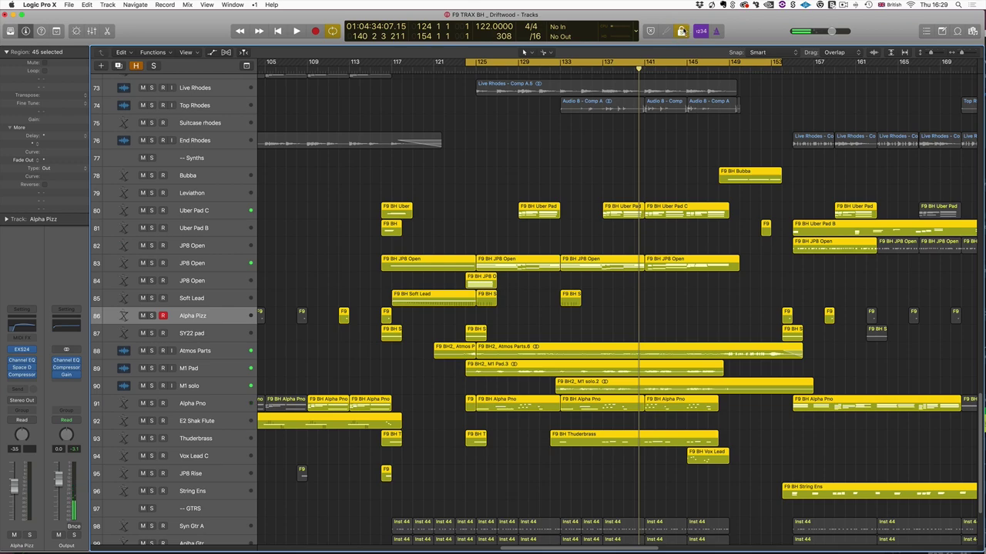
Step: Turn off solo and play the full arrangement from bar 133 with cycle mode switched off
{"action": "key", "text": "super+a"}
{"action": "left_click", "coordinate": [559, 71]}
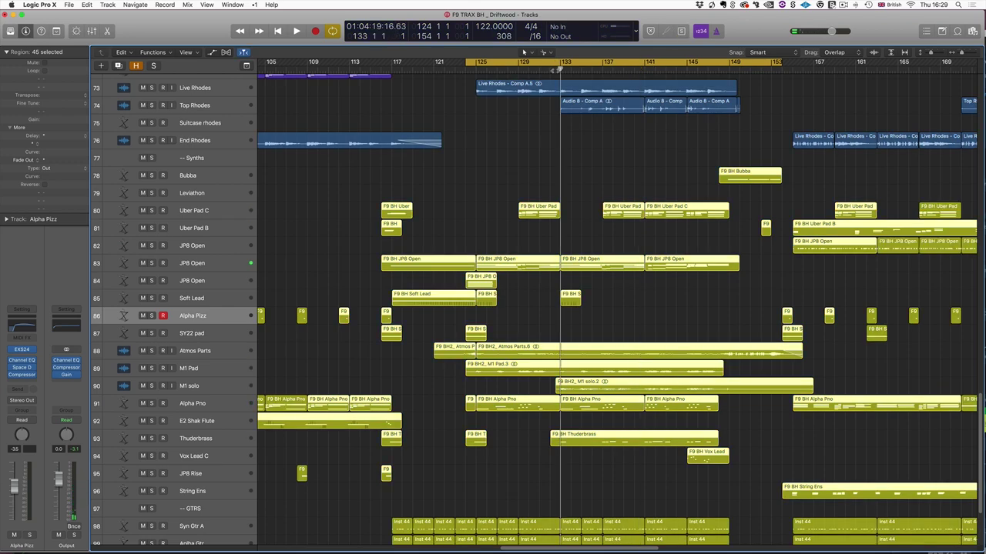
{"action": "key", "text": "space"}
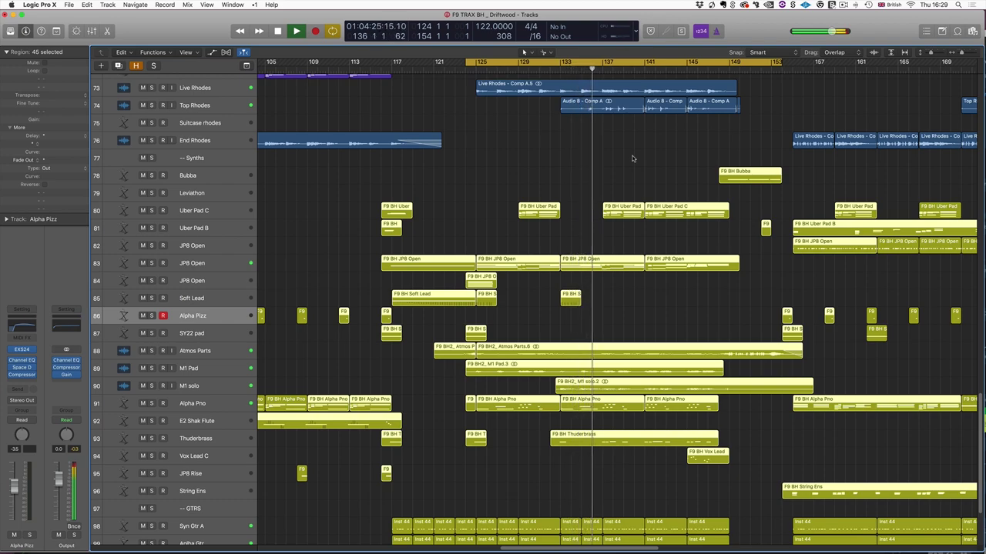
{"action": "key", "text": "c"}
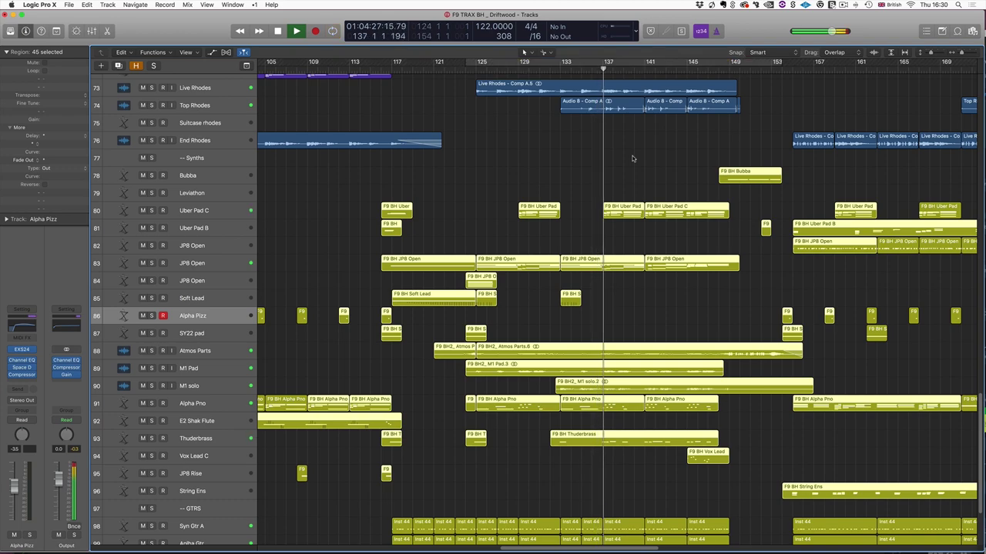
Step: Enlarge the Krog Bass track while the arrangement plays to examine its F9 KBass region, and stop playback around bar 140
{"action": "scroll", "coordinate": [634, 162], "scroll_direction": "up", "scroll_amount": 3}
{"action": "scroll", "coordinate": [636, 166], "scroll_direction": "up", "scroll_amount": 10}
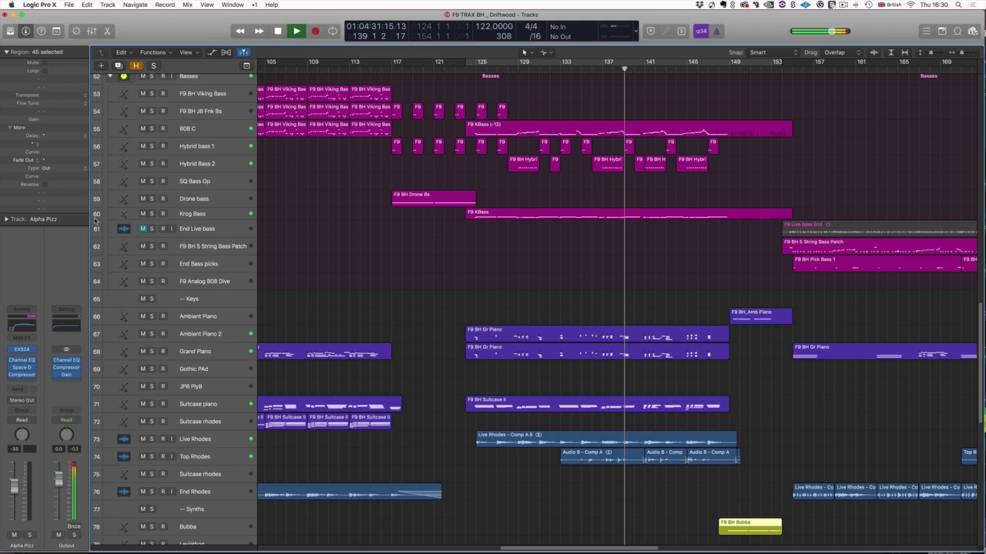
{"action": "left_click_drag", "start_coordinate": [96, 221], "coordinate": [99, 286]}
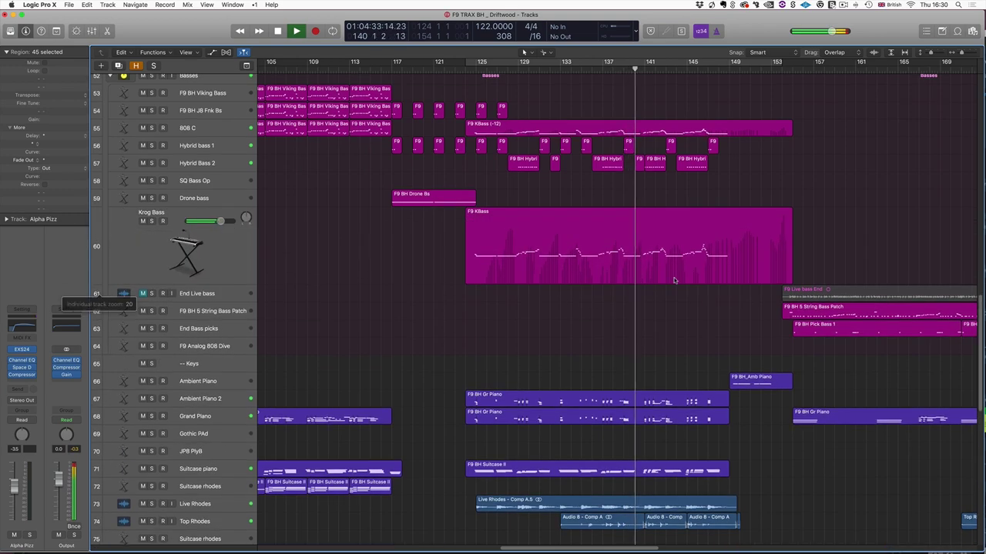
{"action": "scroll", "coordinate": [705, 298], "scroll_direction": "right", "scroll_amount": 5}
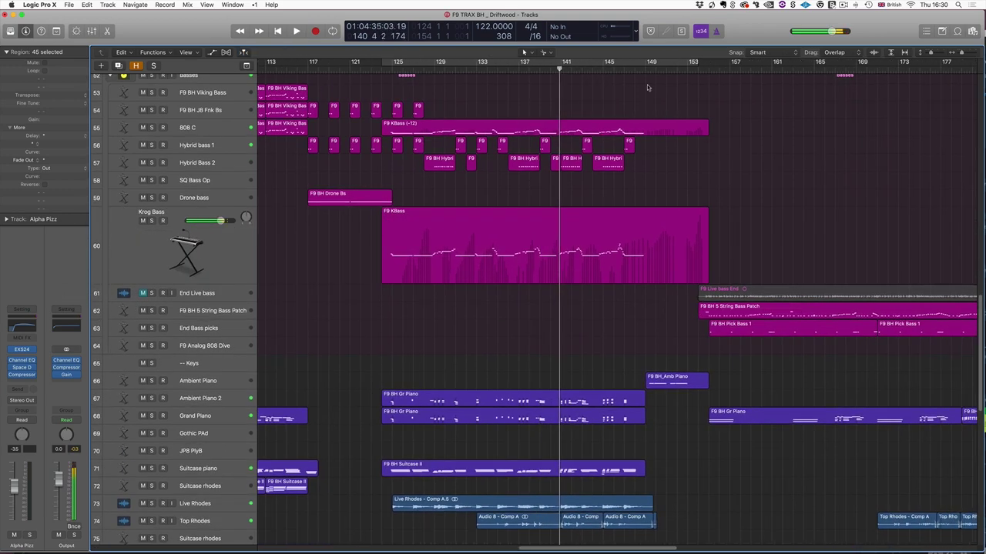
Step: Cycle bars 145 to 163, play from bar 145 and open the F9 KBass region in the Piano Roll
{"action": "left_click_drag", "start_coordinate": [602, 63], "coordinate": [794, 61]}
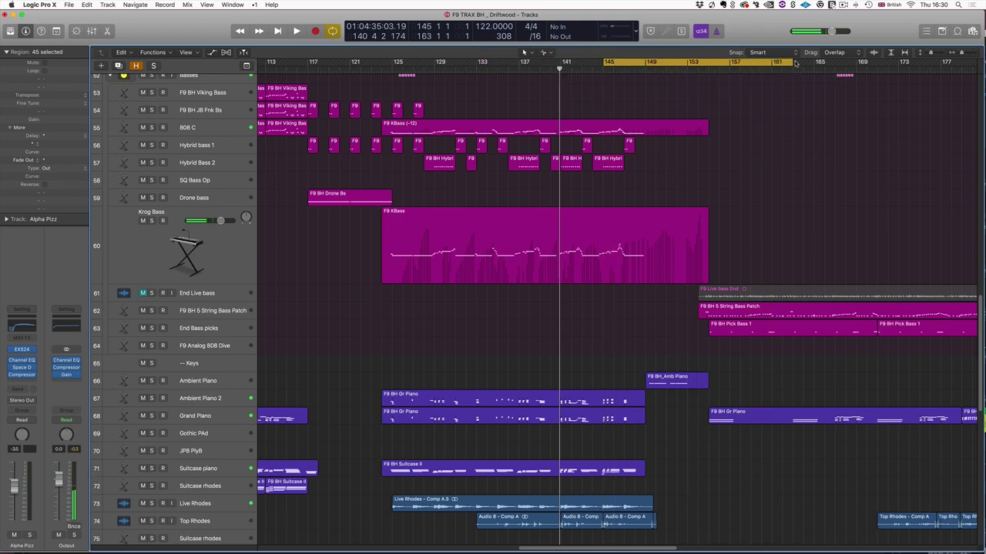
{"action": "key", "text": "super+Right"}
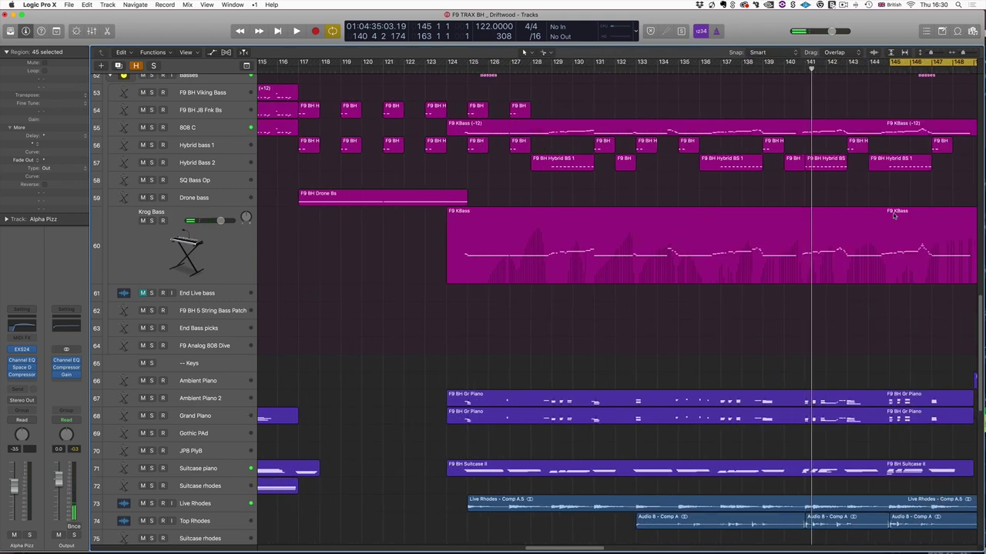
{"action": "key", "text": "space"}
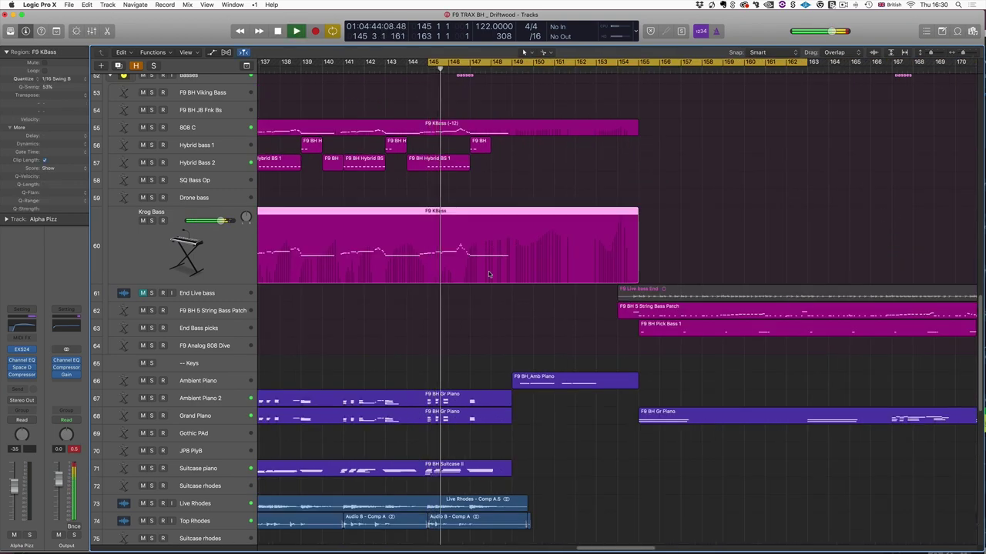
{"action": "double_click", "coordinate": [516, 248]}
{"action": "scroll", "coordinate": [495, 456], "scroll_direction": "down", "scroll_amount": 1}
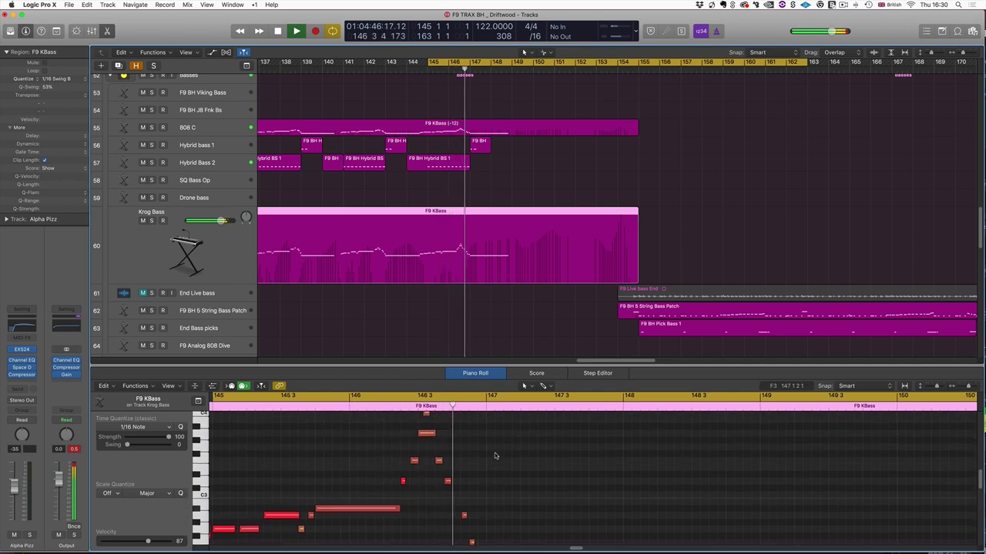
Step: Solo the guitar regions, return to bar 133 and select the Syn Gtr A and Aplha Gtr tracks in turn to try their sounds
{"action": "key", "text": "ctrl+s"}
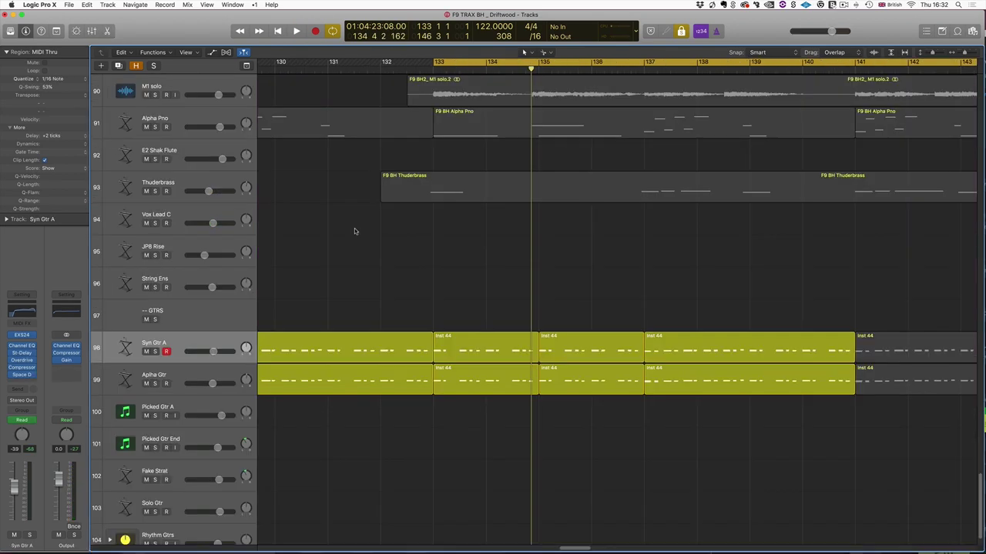
{"action": "key", "text": "Return"}
{"action": "scroll", "coordinate": [337, 236], "scroll_direction": "left", "scroll_amount": 5}
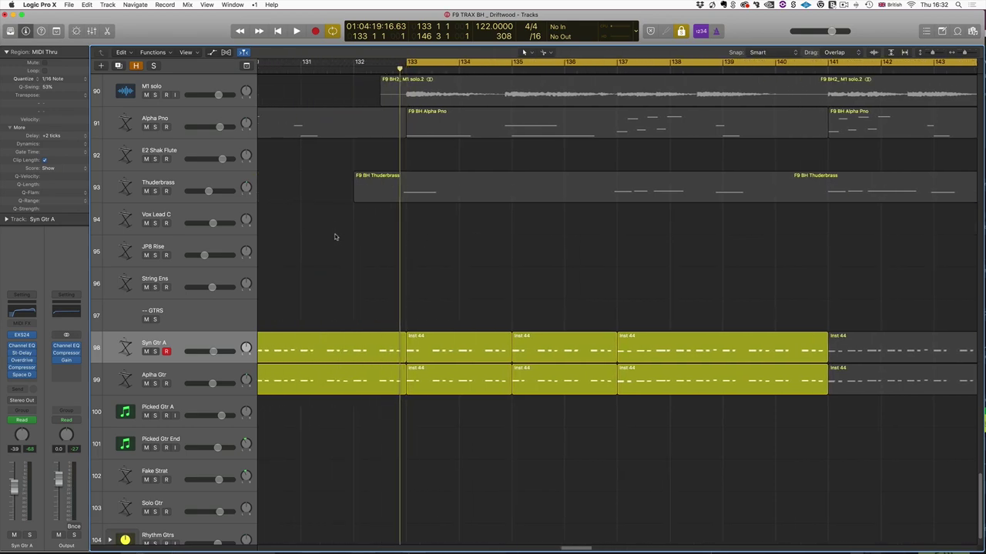
{"action": "scroll", "coordinate": [335, 237], "scroll_direction": "left", "scroll_amount": 2}
{"action": "left_click", "coordinate": [147, 345]}
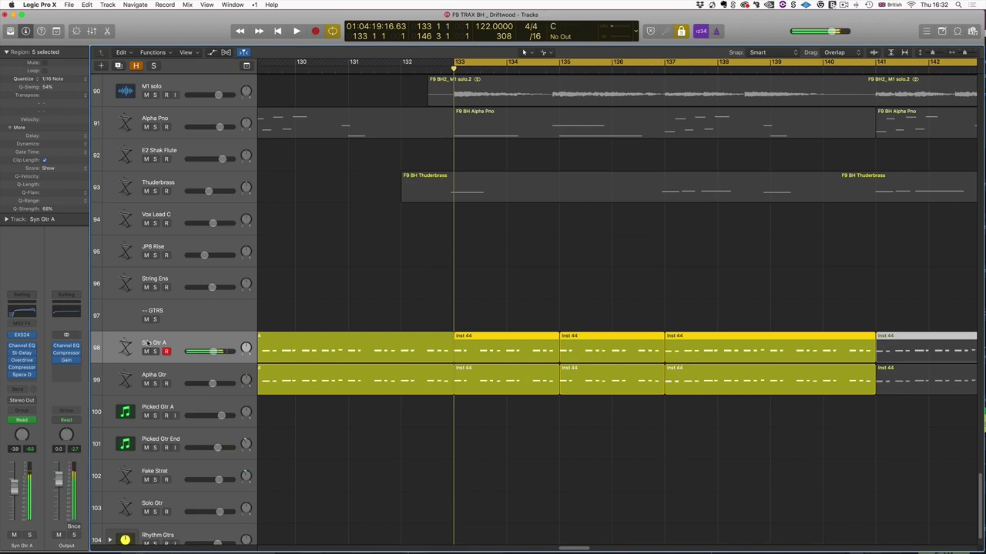
{"action": "left_click", "coordinate": [155, 379]}
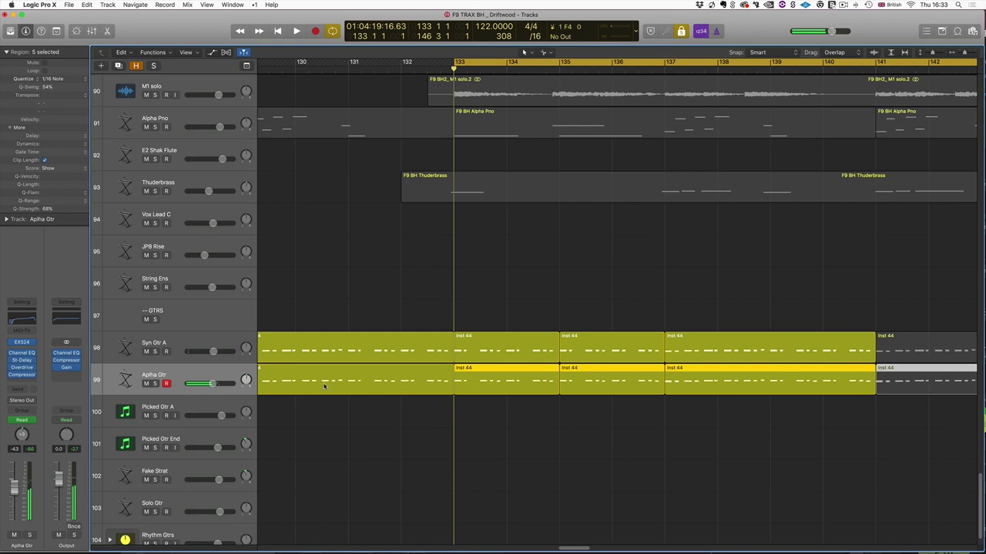
Step: Play the soloed Syn Gtr A and Aplha Gtr regions from bar 133 and stop around bar 139
{"action": "key", "text": "space"}
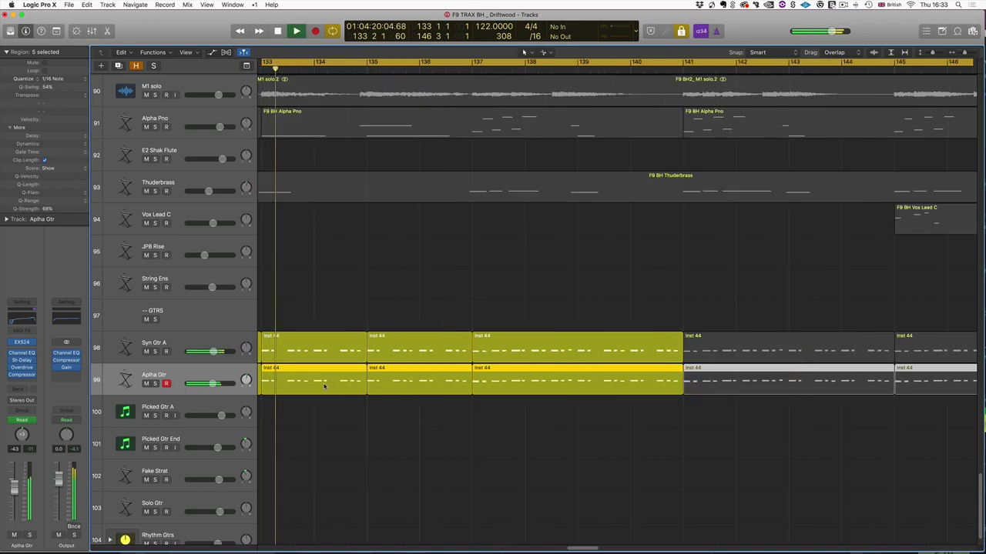
{"action": "scroll", "coordinate": [329, 318], "scroll_direction": "left", "scroll_amount": 3}
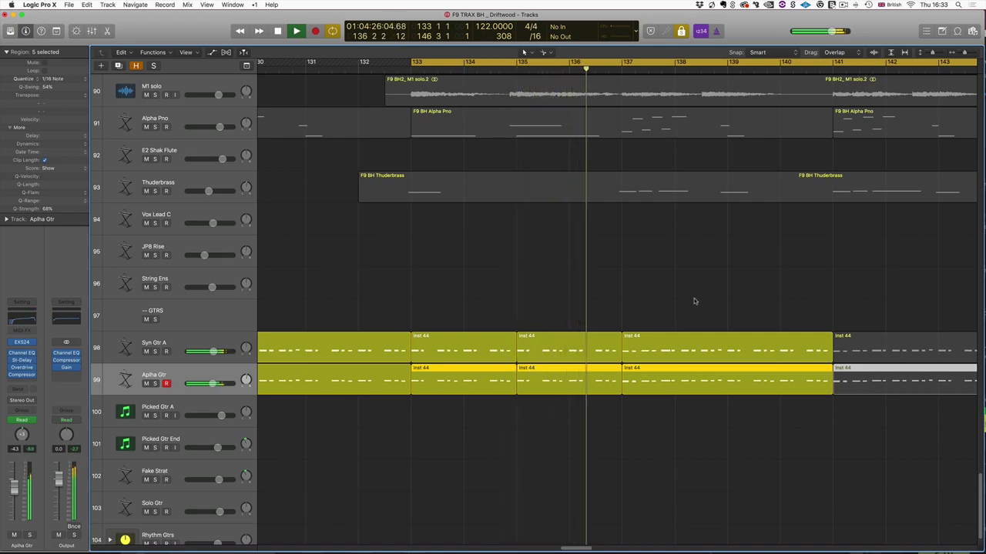
{"action": "scroll", "coordinate": [696, 301], "scroll_direction": "down", "scroll_amount": 2}
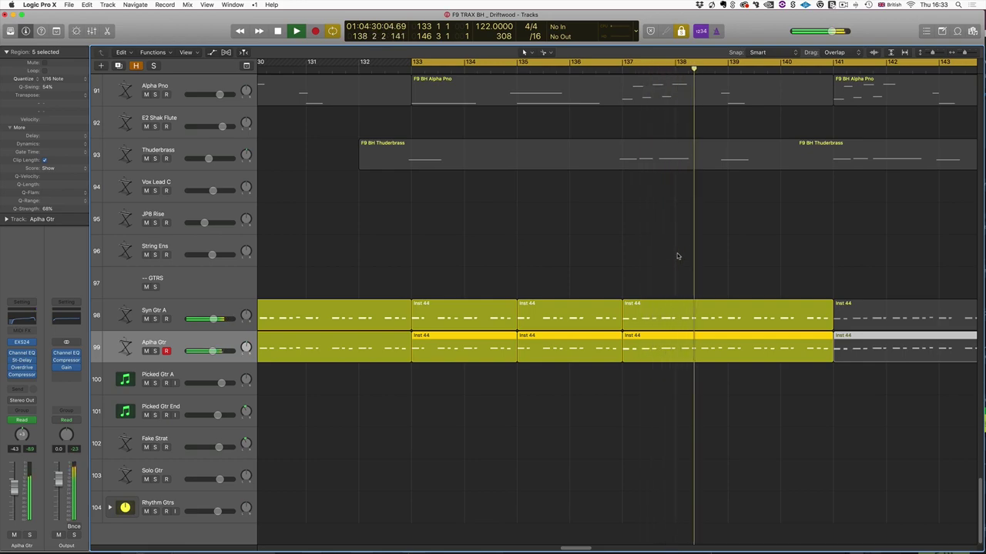
{"action": "key", "text": "super+Left"}
{"action": "key", "text": "super+Left"}
{"action": "key", "text": "super+Left"}
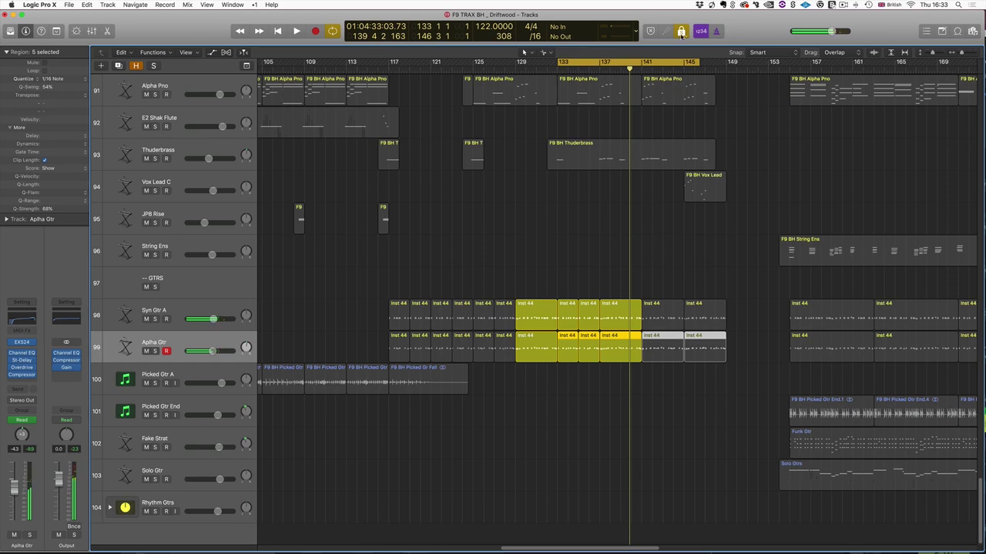
Step: Turn off solo, play the full arrangement from bar 133 and select the Syn Gtr A track
{"action": "key", "text": "super+a"}
{"action": "key", "text": "space"}
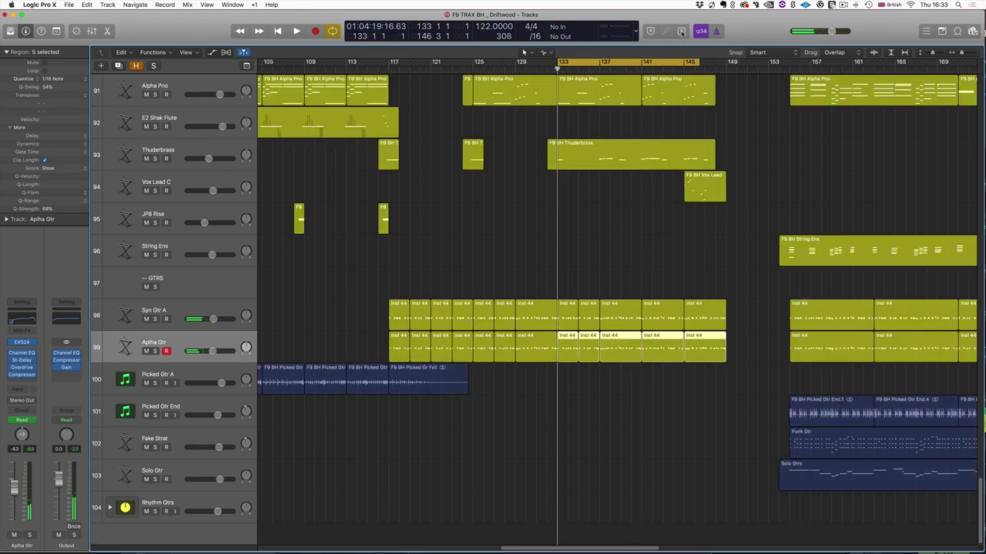
{"action": "key", "text": "space"}
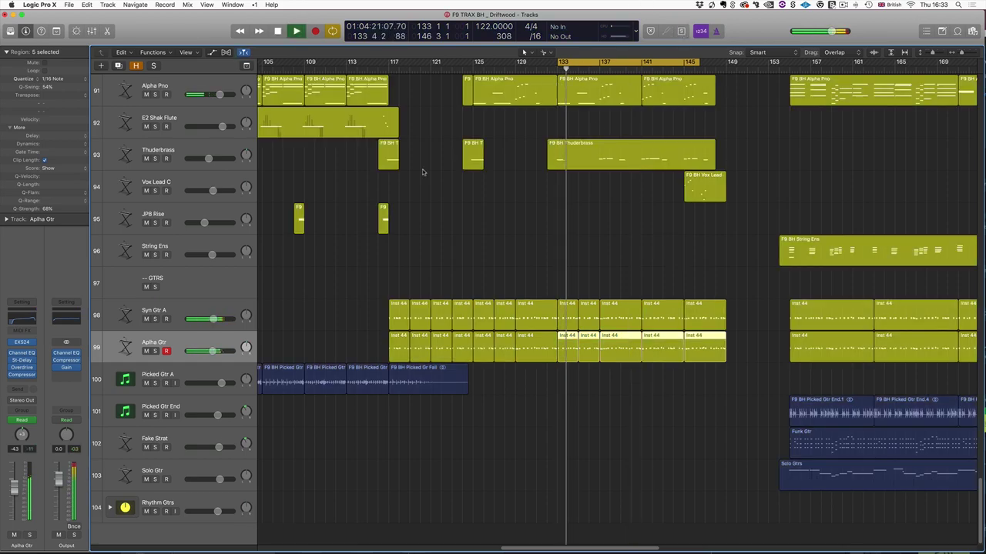
{"action": "key", "text": "Up"}
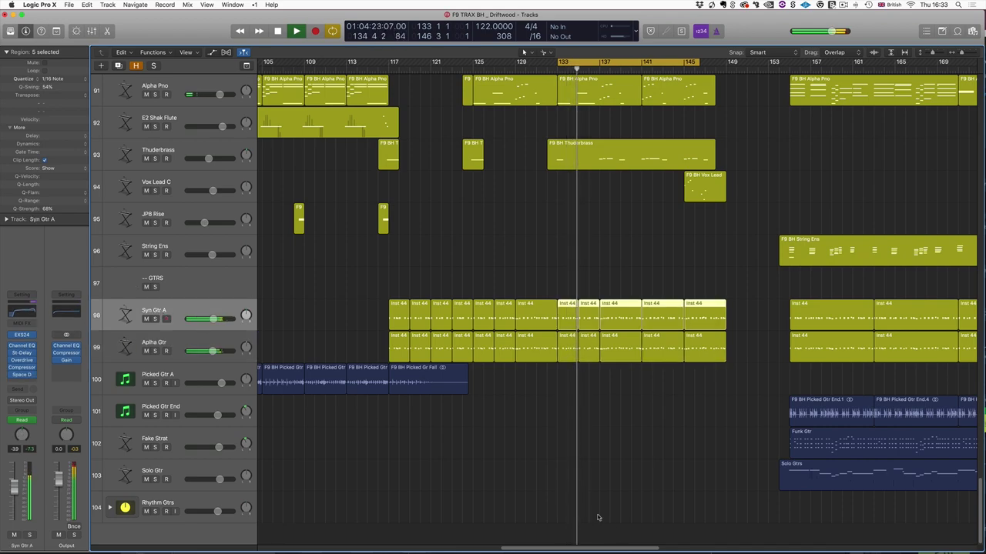
Step: Stop playback, select the Fake Strat track to try its sound, and cycle bars 155 to 182
{"action": "scroll", "coordinate": [562, 495], "scroll_direction": "right", "scroll_amount": 10}
{"action": "left_click", "coordinate": [443, 409]}
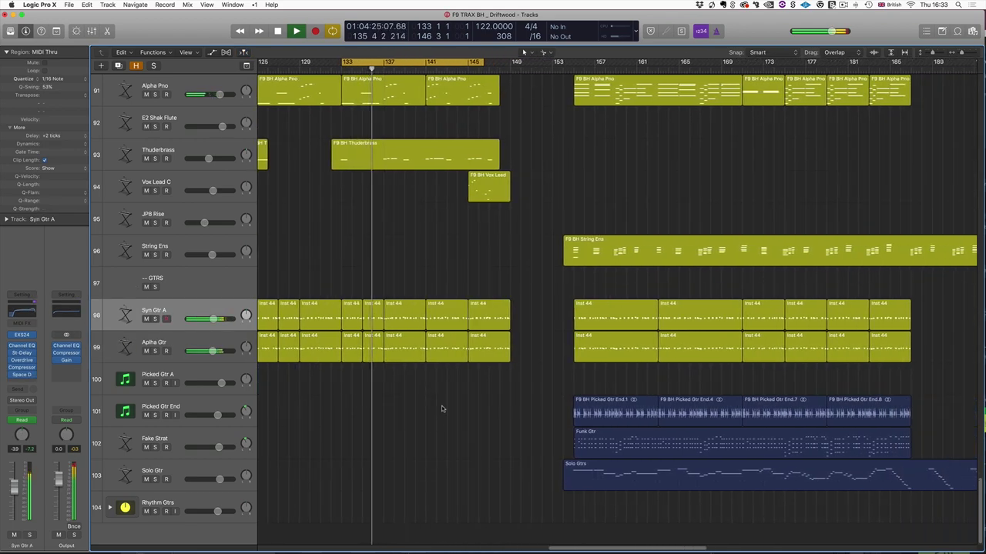
{"action": "left_click", "coordinate": [145, 432]}
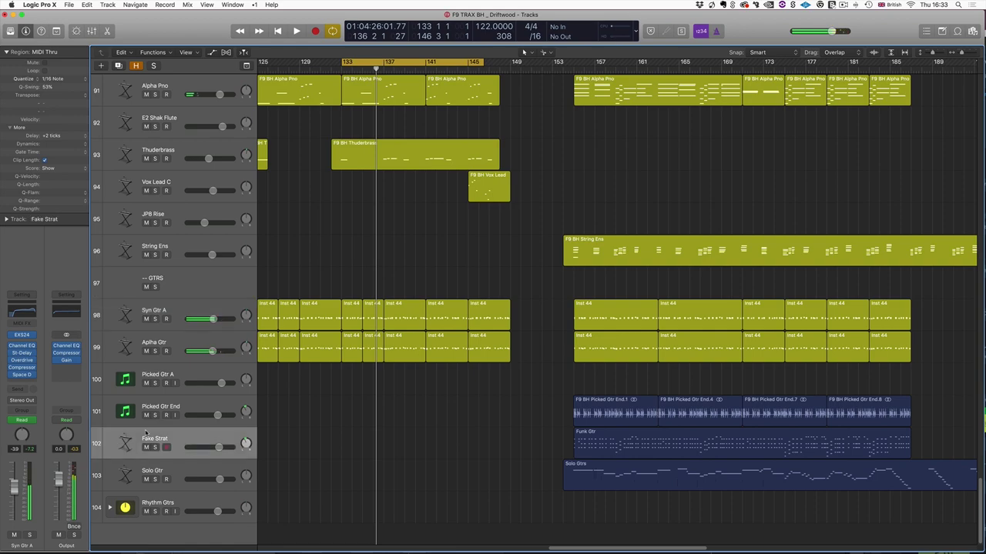
{"action": "key", "text": "z"}
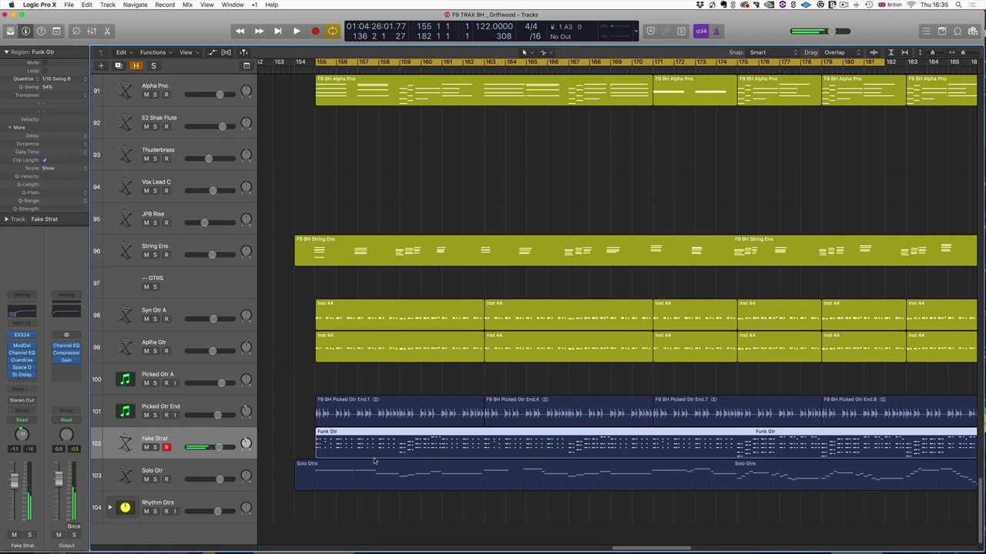
Step: Solo the Funk Gtr region on the Fake Strat track and play it from bar 155 to around bar 159
{"action": "key", "text": "ctrl+s"}
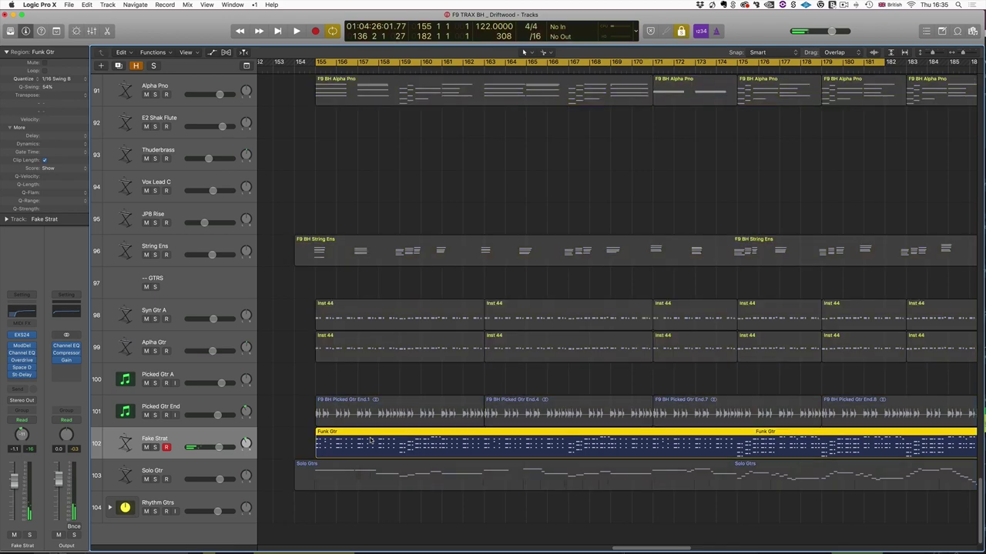
{"action": "key", "text": "space"}
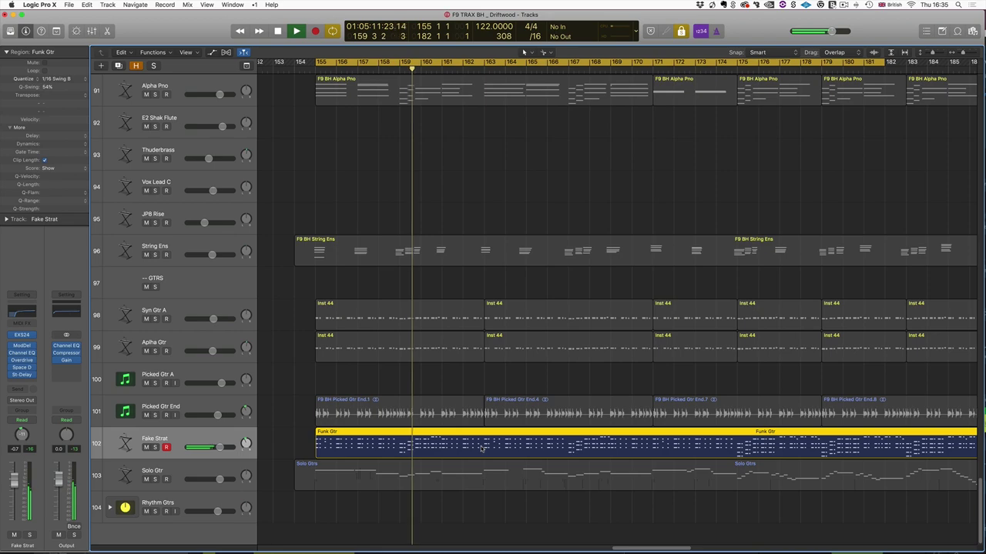
{"action": "key", "text": "space"}
Step: Turn off solo and play the full arrangement from bar 159, stopping around bar 160
{"action": "key", "text": "super+a"}
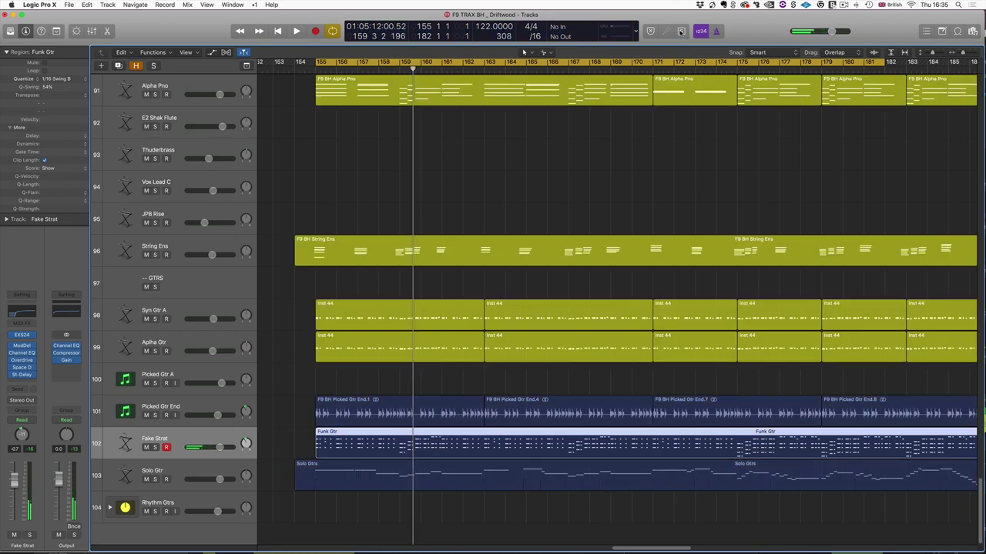
{"action": "key", "text": "space"}
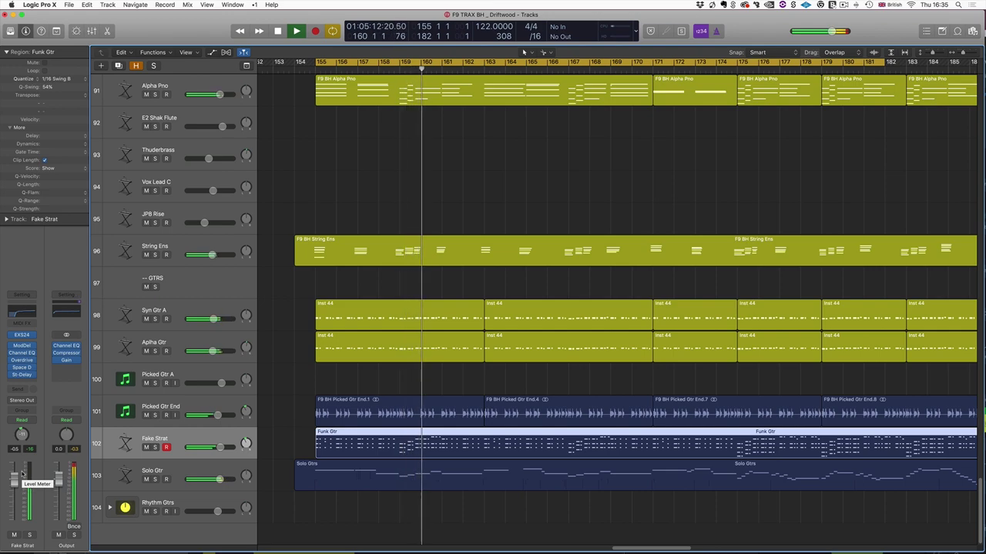
{"action": "key", "text": "space"}
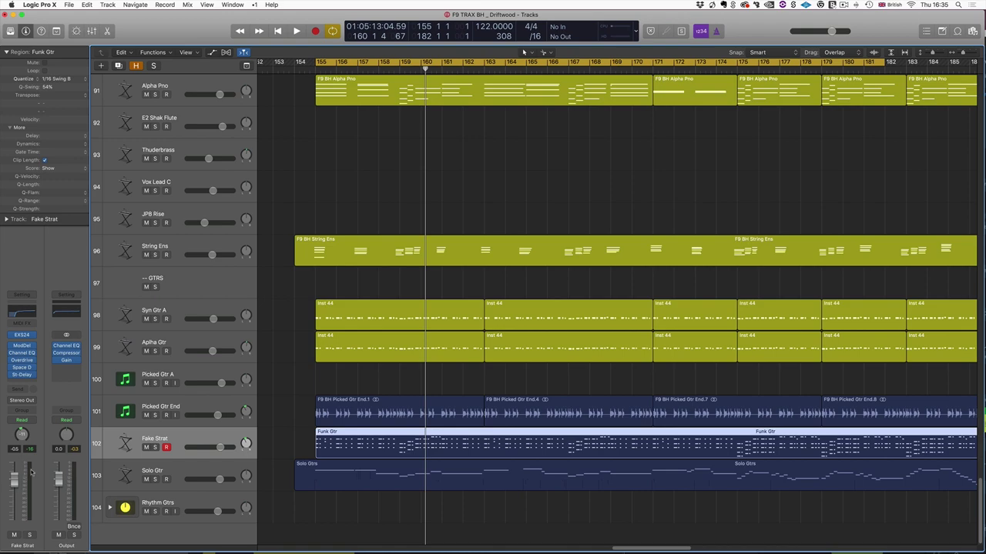
Step: Solo the Solo Gtrs region, cycle bars 154 to 176 and select the Solo Gtr track to try its sound
{"action": "left_click", "coordinate": [358, 466]}
{"action": "key", "text": "ctrl+s"}
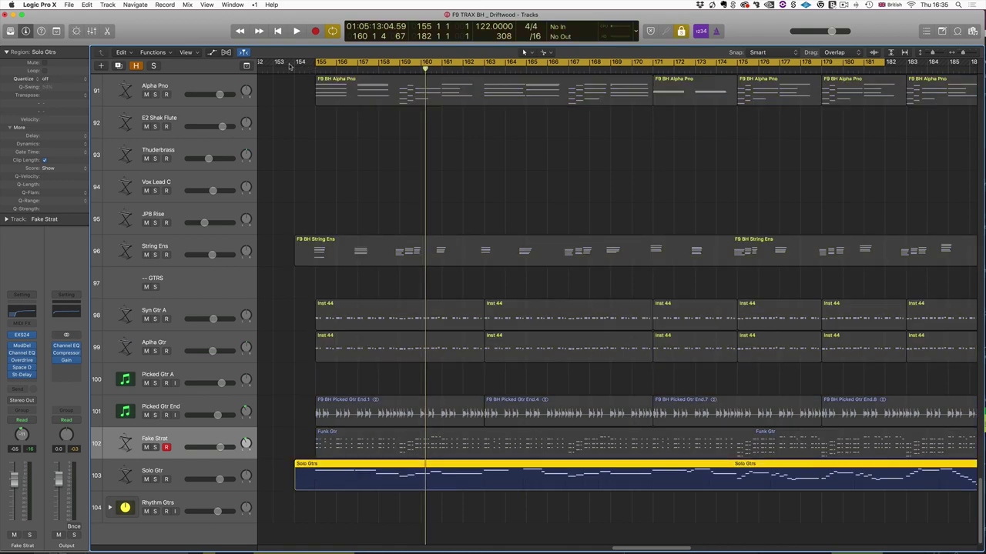
{"action": "left_click_drag", "start_coordinate": [290, 66], "coordinate": [760, 63]}
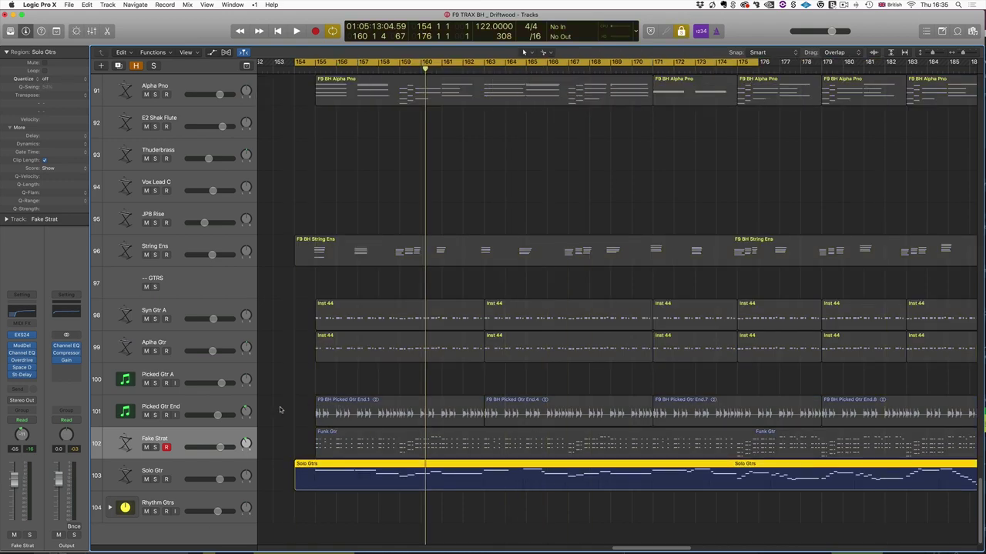
{"action": "left_click", "coordinate": [164, 472]}
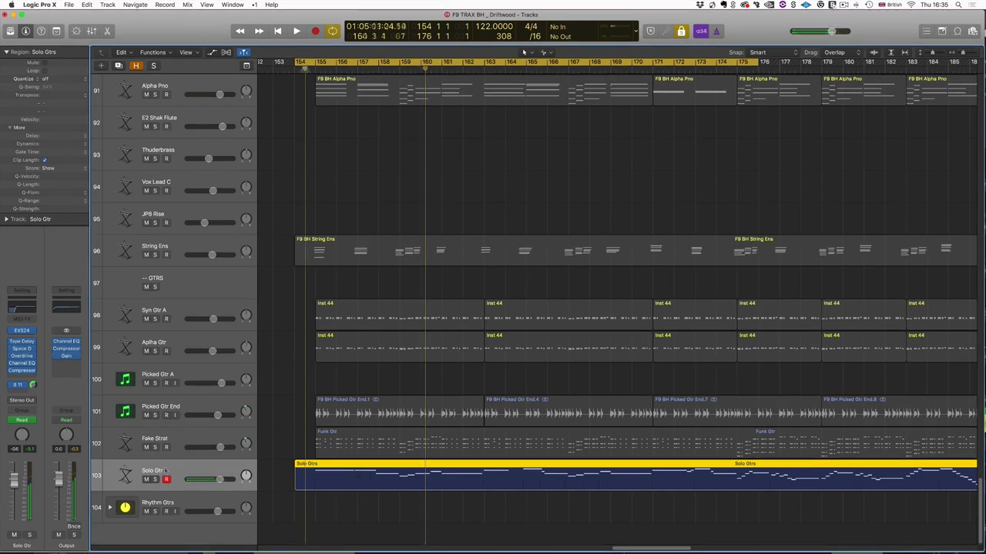
Step: Play the full arrangement from bar 154 with solo off and the cycle range ending at bar 225
{"action": "left_click", "coordinate": [305, 66]}
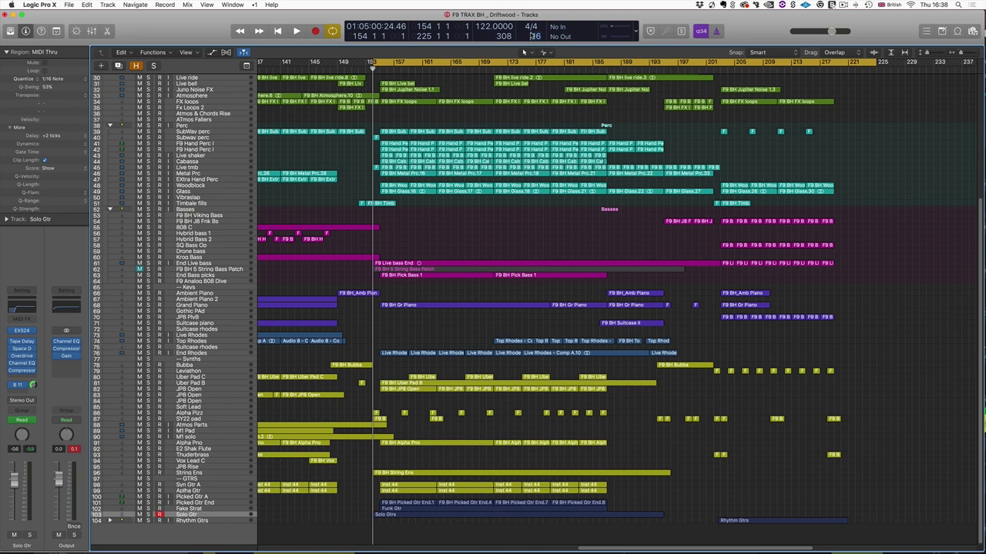
{"action": "key", "text": "space"}
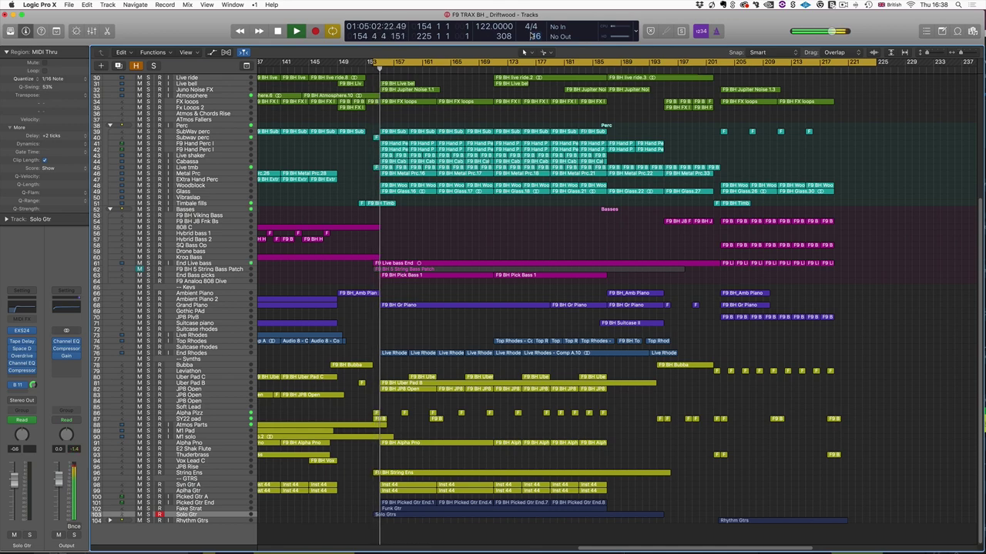